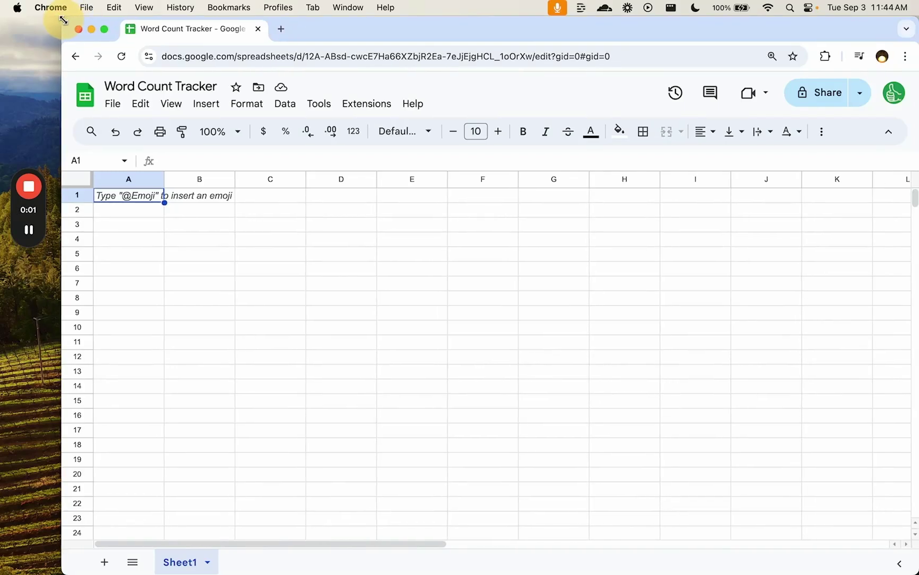
Enter the GOAL label in A1 with 100,000 beside it in B1.
{"action": "left_click", "coordinate": [119, 203]}
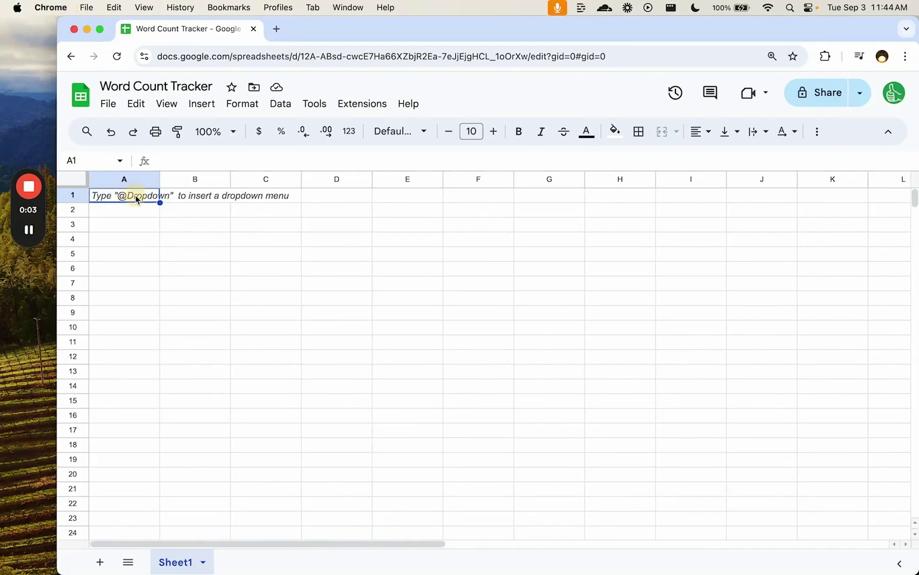
{"action": "type", "text": "GOAL"}
{"action": "key", "text": "Tab"}
{"action": "type", "text": "10"}
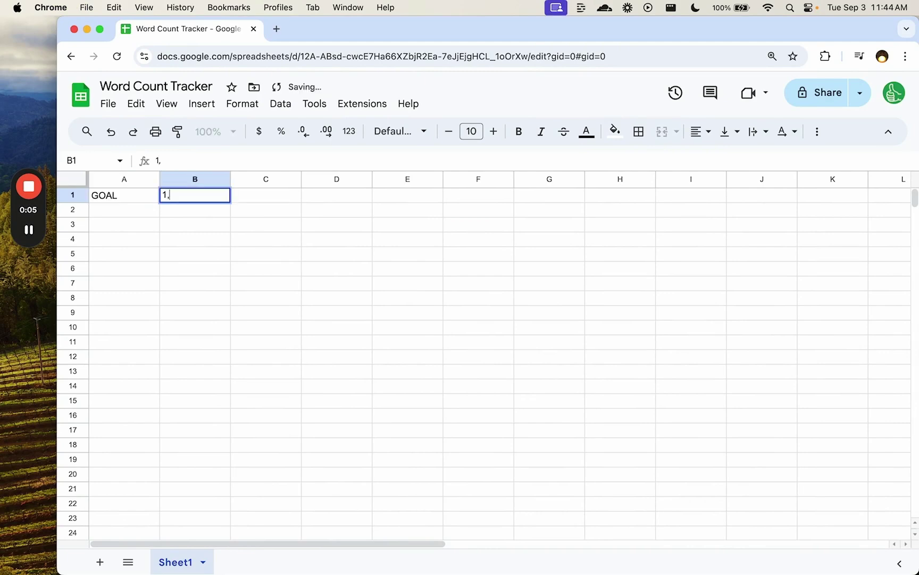
{"action": "type", "text": "0,000"}
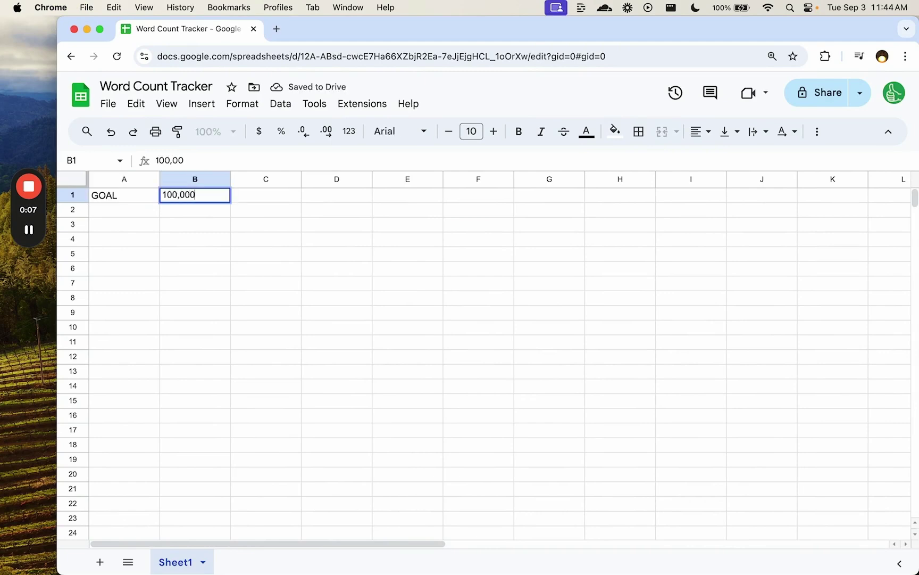
{"action": "key", "text": "Return"}
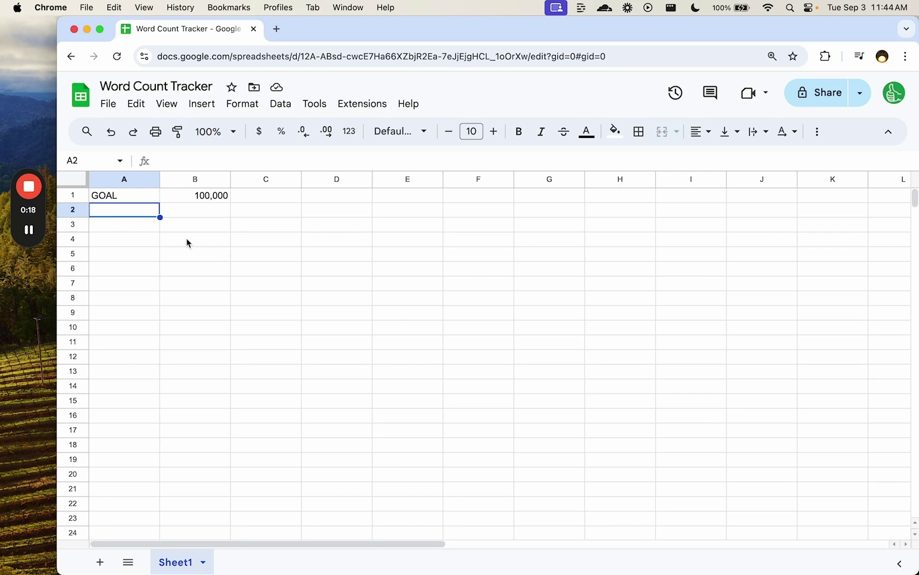
Add the TODAY label in A2.
{"action": "left_click", "coordinate": [132, 228]}
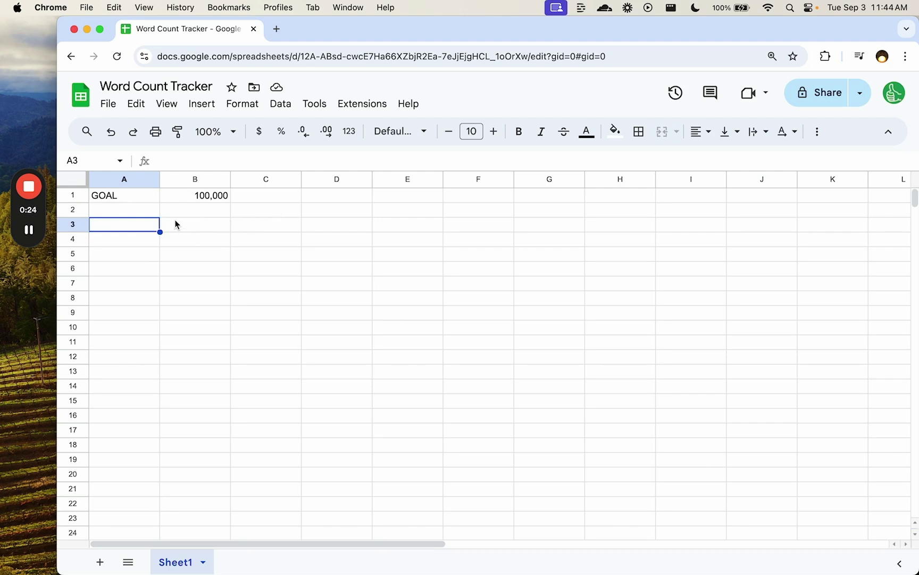
{"action": "left_click", "coordinate": [195, 211]}
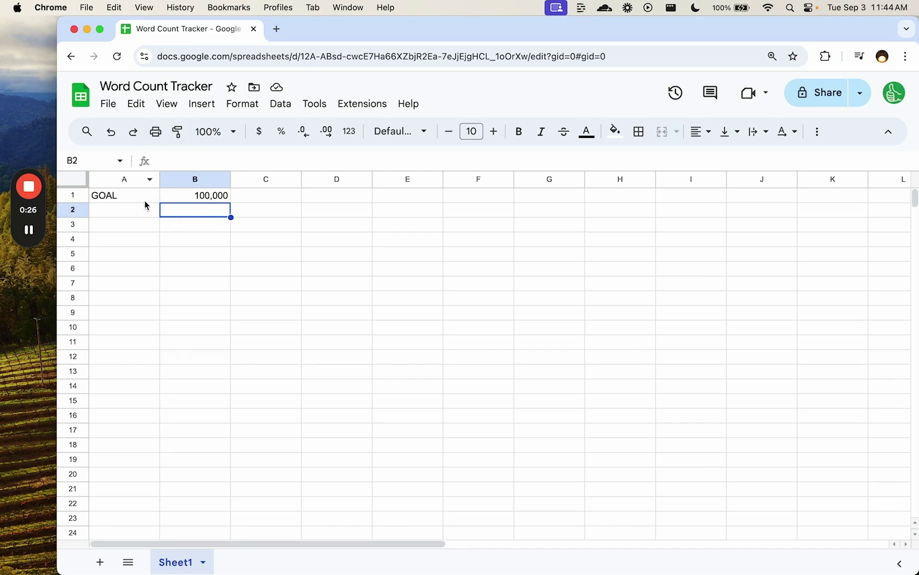
{"action": "left_click", "coordinate": [144, 214]}
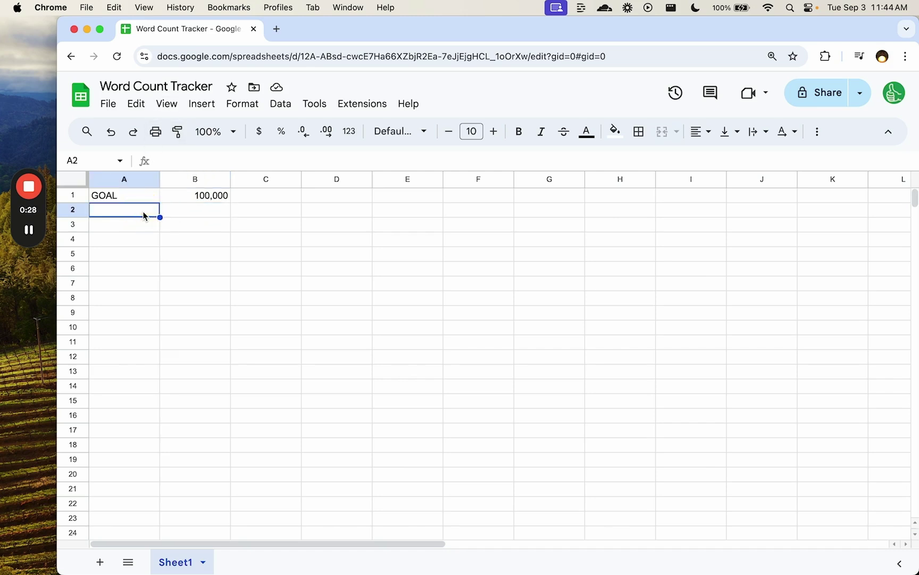
{"action": "type", "text": "TODAY"}
{"action": "key", "text": "Tab"}
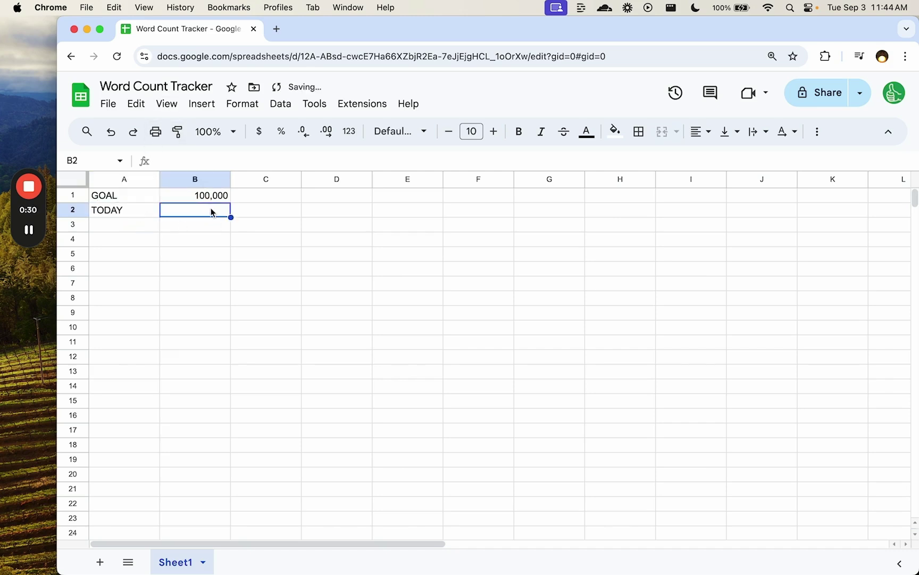
{"action": "left_click", "coordinate": [208, 213]}
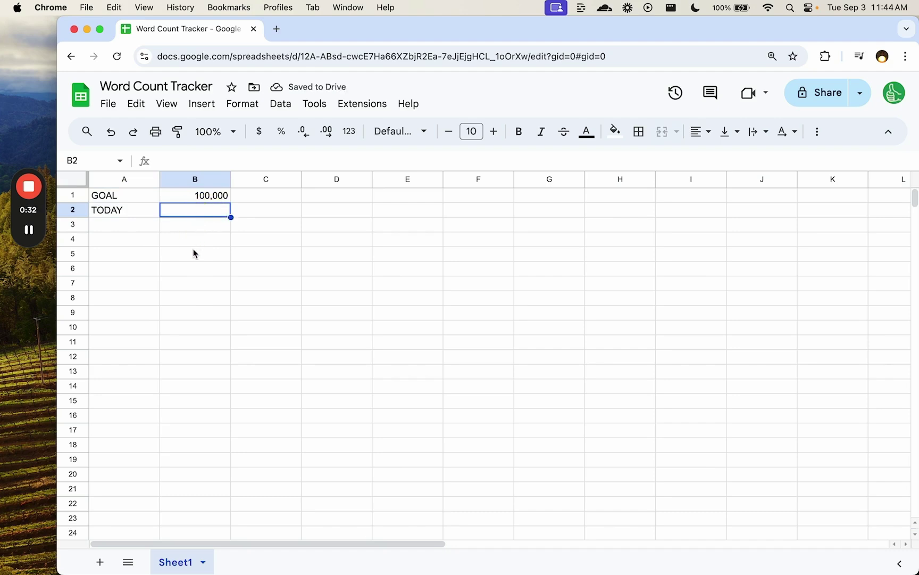
Add the LOG label in A4 with DATE and COUNT headers in A5 and B5.
{"action": "left_click", "coordinate": [128, 245]}
{"action": "type", "text": "LOG"}
{"action": "key", "text": "Tab"}
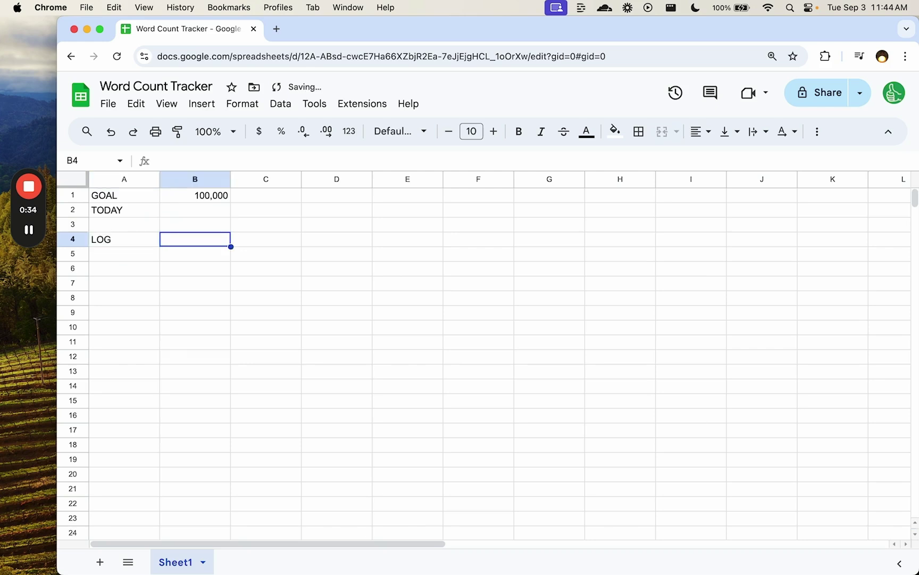
{"action": "key", "text": "Return"}
{"action": "type", "text": "DATE"}
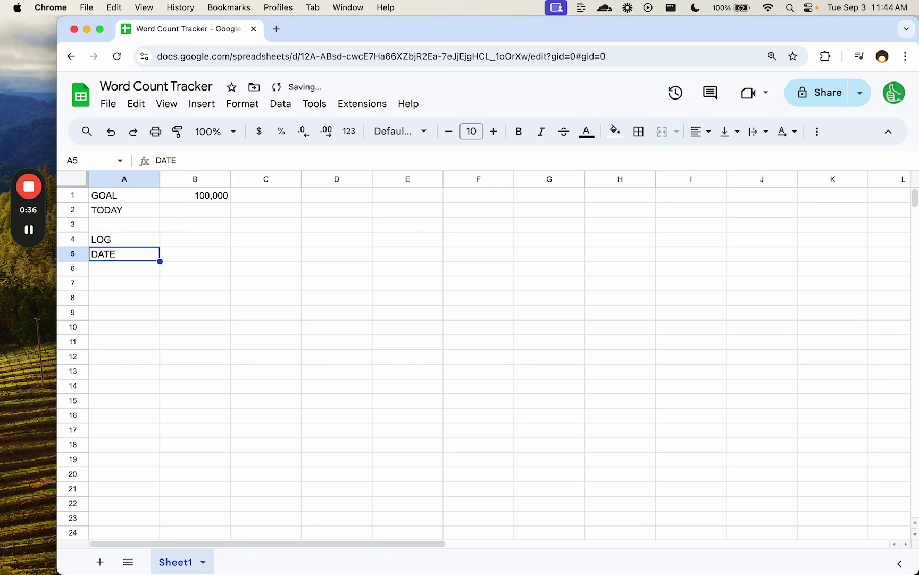
{"action": "key", "text": "Tab"}
{"action": "type", "text": "COUNT"}
{"action": "key", "text": "Return"}
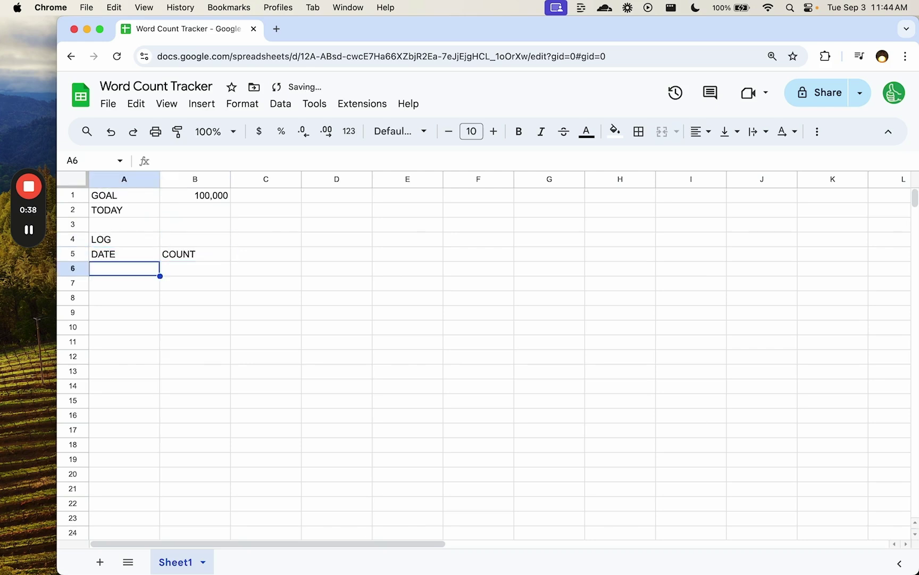
{"action": "left_click", "coordinate": [193, 210]}
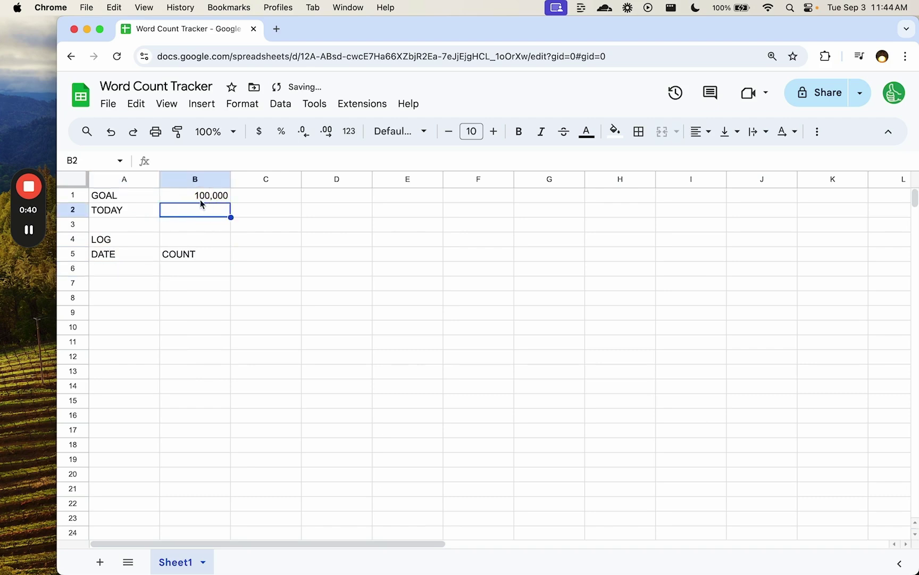
{"action": "left_click", "coordinate": [157, 212]}
{"action": "left_click_drag", "start_coordinate": [165, 212], "coordinate": [172, 212]}
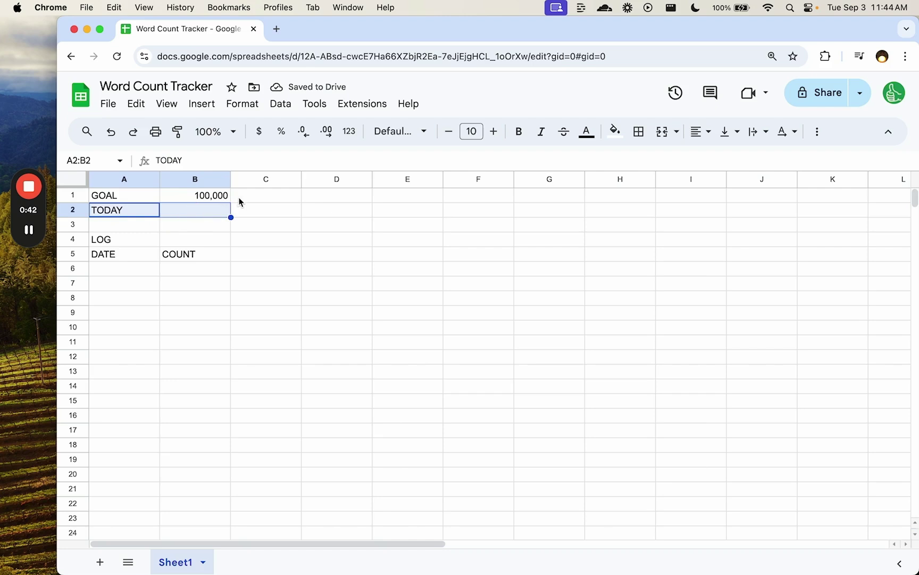
{"action": "left_click", "coordinate": [242, 197]}
{"action": "left_click", "coordinate": [153, 218]}
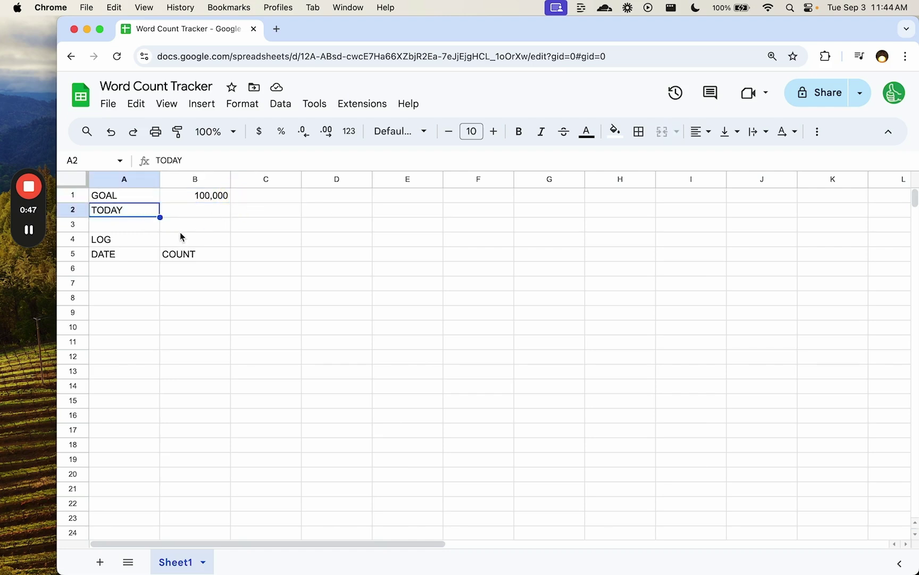
Apply the Quicksand font to the whole sheet and hide gridlines.
{"action": "left_click", "coordinate": [67, 178]}
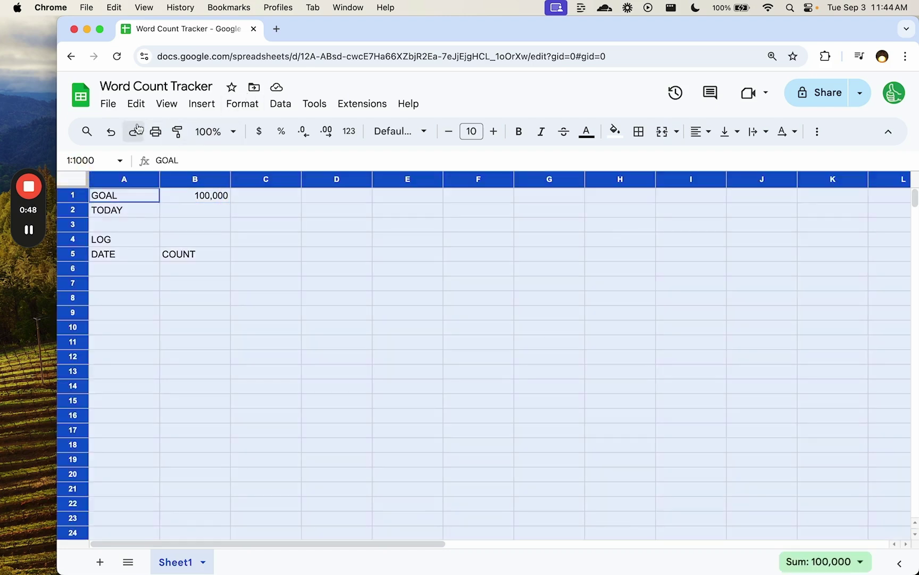
{"action": "left_click", "coordinate": [407, 133]}
{"action": "left_click", "coordinate": [449, 272]}
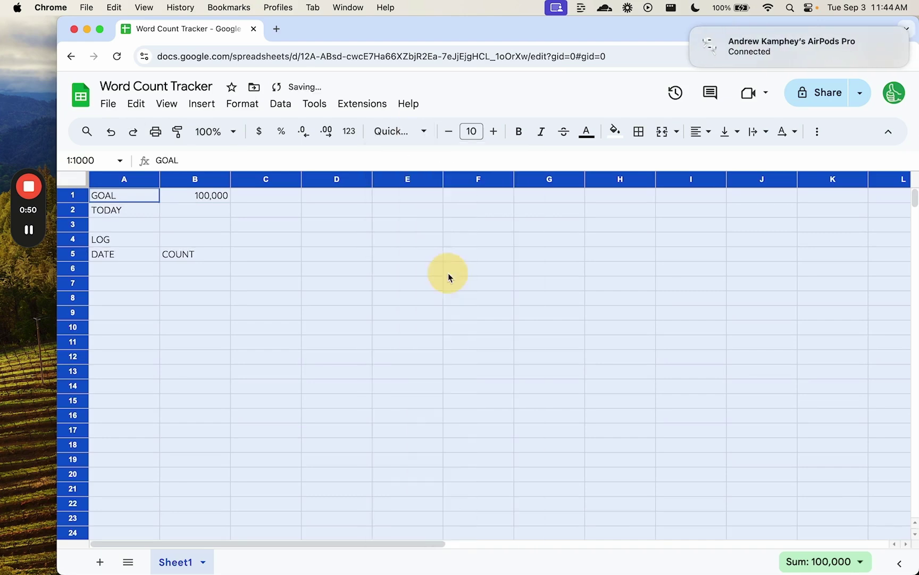
{"action": "left_click", "coordinate": [166, 104]}
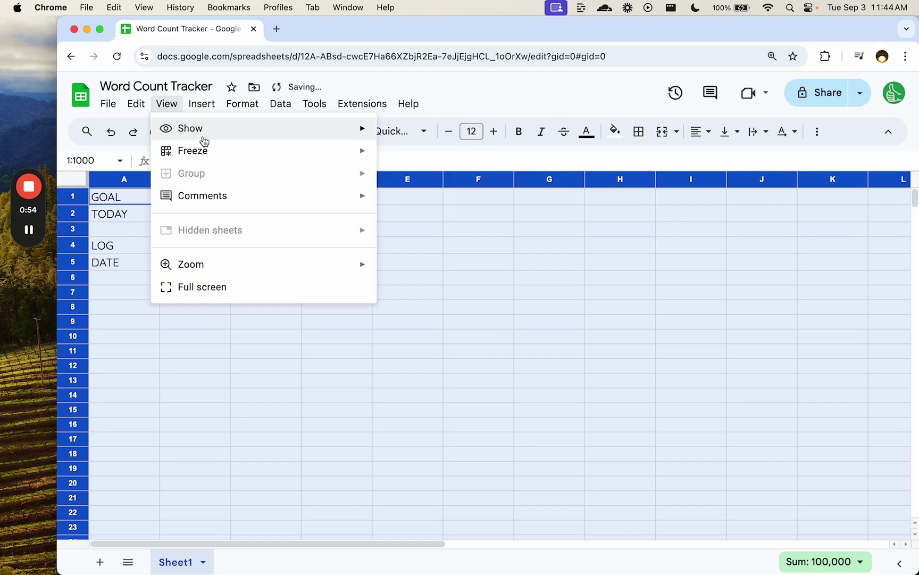
{"action": "mouse_move", "coordinate": [204, 140]}
{"action": "left_click", "coordinate": [449, 160]}
{"action": "left_click", "coordinate": [205, 212]}
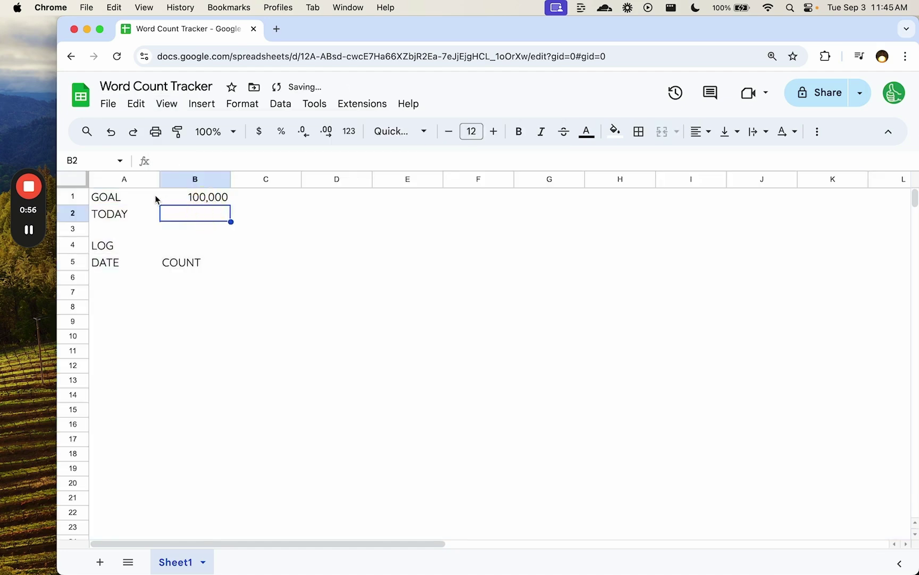
Move the 100,000 goal down into A2 and put TODAY in B1.
{"action": "left_click", "coordinate": [189, 199]}
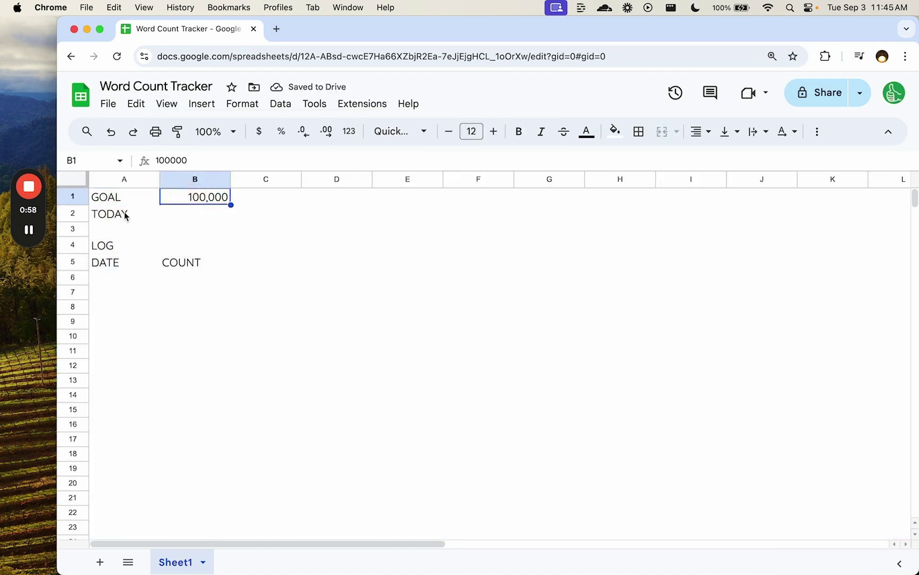
{"action": "left_click", "coordinate": [197, 213]}
{"action": "key", "text": "Up"}
{"action": "key", "text": "super+c"}
{"action": "key", "text": "Down"}
{"action": "key", "text": "Left"}
{"action": "key", "text": "super+v"}
{"action": "key", "text": "Right"}
{"action": "key", "text": "Up"}
{"action": "type", "text": "TODAY"}
{"action": "key", "text": "Return"}
{"action": "key", "text": "Up"}
{"action": "key", "text": "Left"}
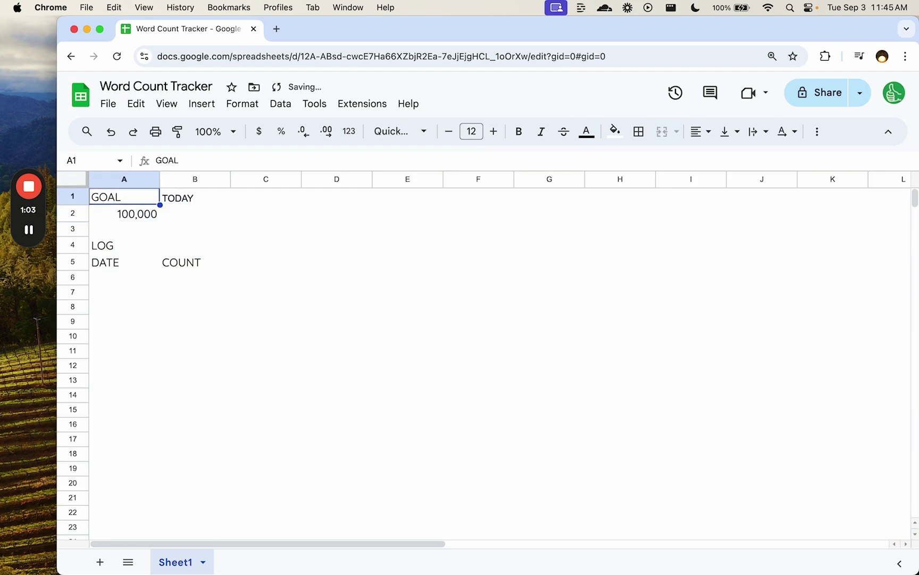
{"action": "key", "text": "super+c"}
Widen column A and give A2 an outer border and a light grey fill.
{"action": "left_click_drag", "start_coordinate": [160, 178], "coordinate": [224, 179]}
{"action": "left_click", "coordinate": [174, 214]}
{"action": "left_click", "coordinate": [615, 131]}
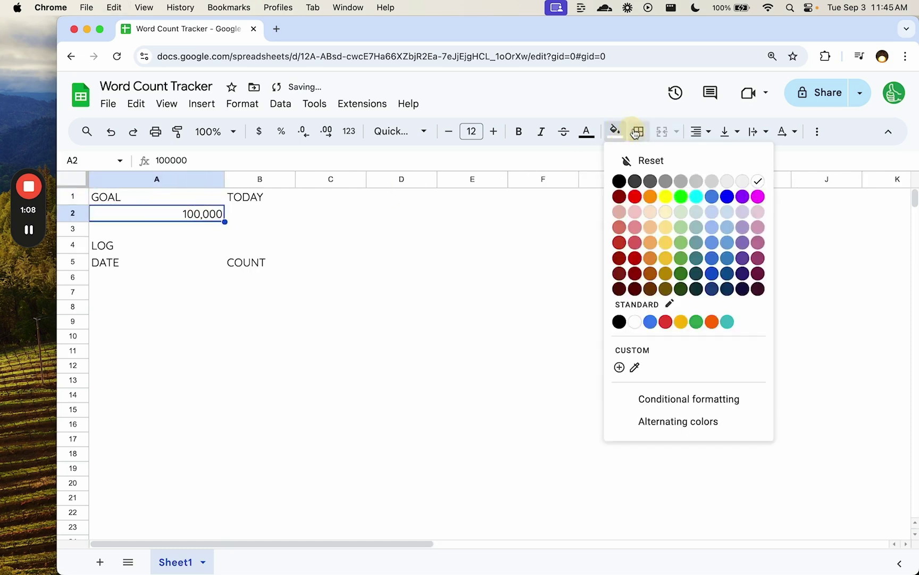
{"action": "left_click", "coordinate": [639, 131]}
{"action": "left_click", "coordinate": [741, 163]}
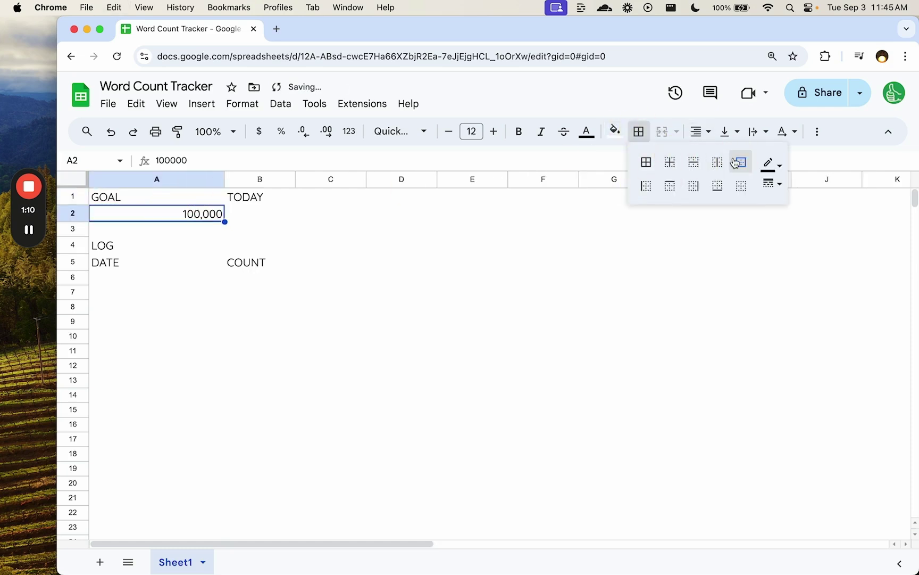
{"action": "left_click", "coordinate": [615, 131]}
{"action": "left_click", "coordinate": [702, 219]}
Move the TODAY label from B1 to C1, above the C2 entry cell.
{"action": "left_click", "coordinate": [302, 232]}
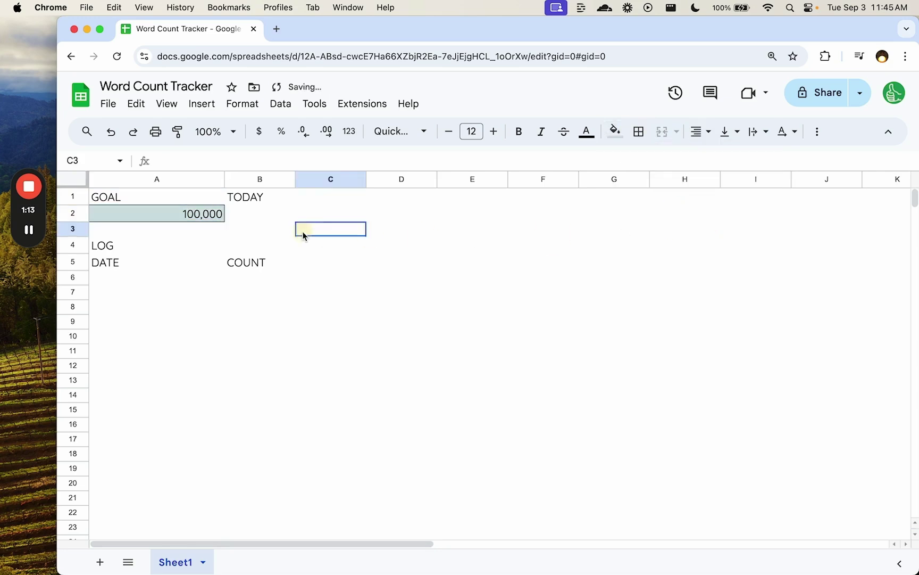
{"action": "left_click", "coordinate": [244, 219]}
{"action": "left_click", "coordinate": [259, 200]}
{"action": "key", "text": "super+x"}
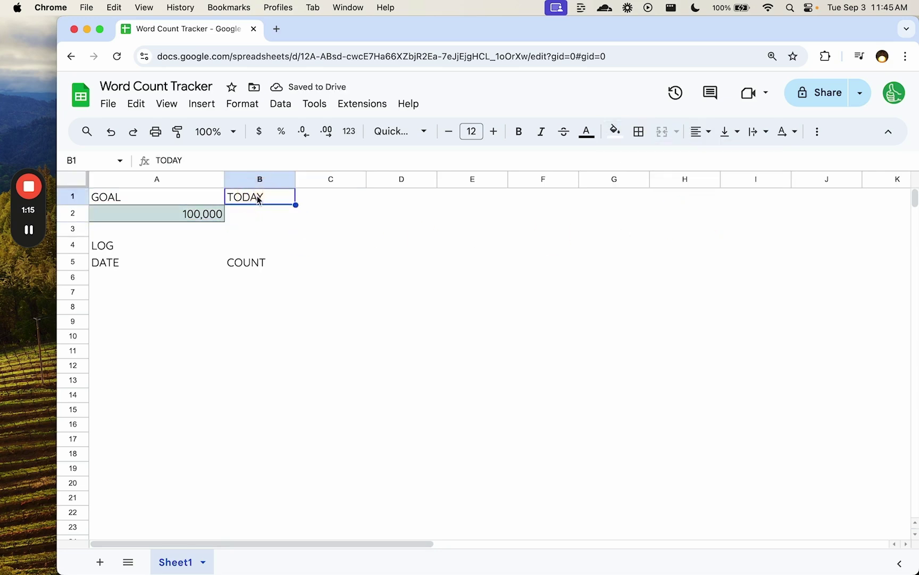
{"action": "key", "text": "Right"}
{"action": "key", "text": "super+v"}
{"action": "key", "text": "Down"}
{"action": "key", "text": "Left"}
{"action": "key", "text": "Right"}
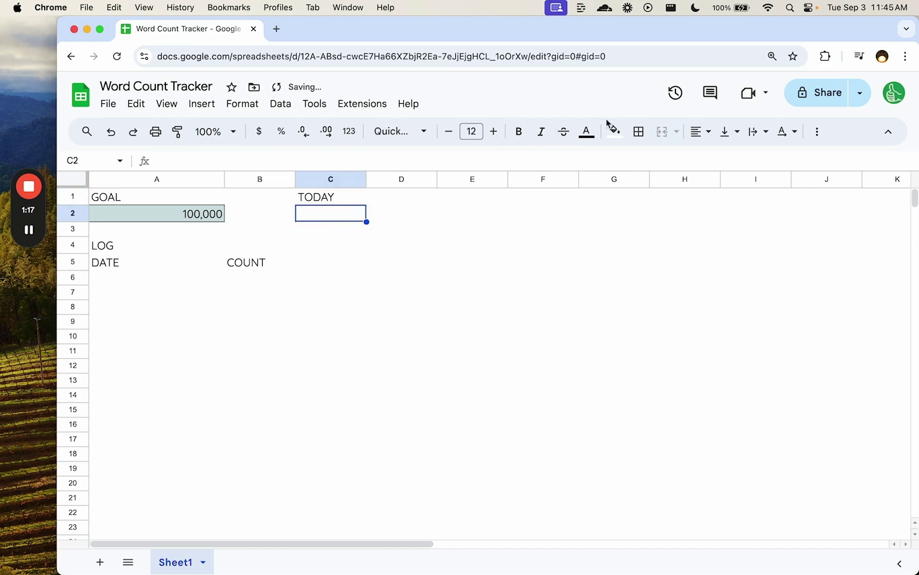
Put a thick outer border around C2 and the same border on A2.
{"action": "left_click", "coordinate": [639, 131]}
{"action": "left_click", "coordinate": [741, 162]}
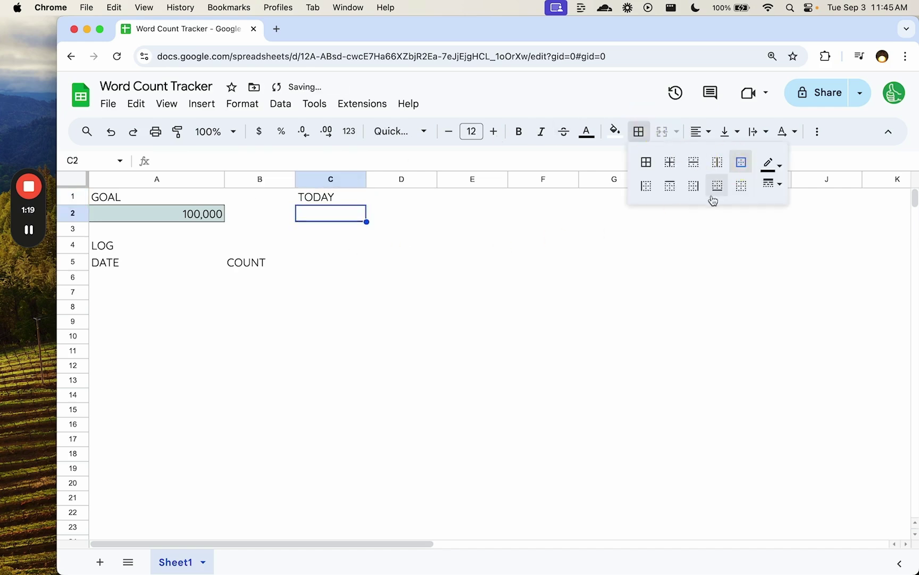
{"action": "left_click", "coordinate": [770, 183]}
{"action": "left_click", "coordinate": [814, 240]}
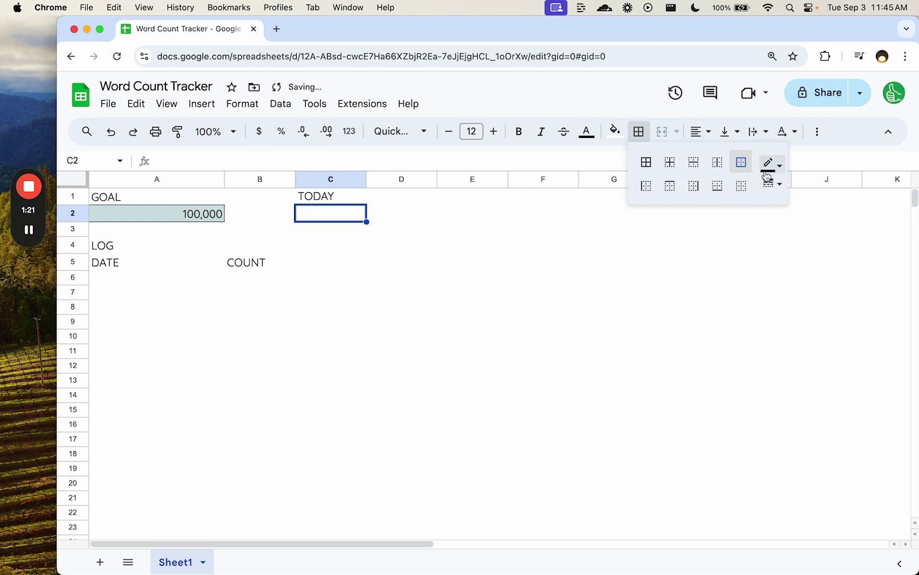
{"action": "key", "text": "Escape"}
{"action": "left_click", "coordinate": [216, 215]}
{"action": "key", "text": "super+y"}
{"action": "left_click", "coordinate": [221, 246]}
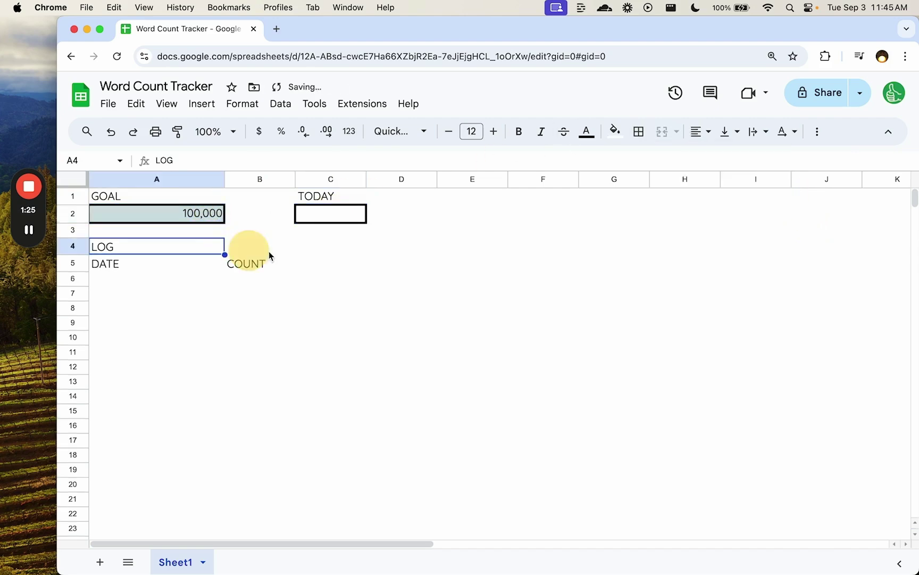
{"action": "left_click", "coordinate": [353, 218]}
{"action": "left_click", "coordinate": [169, 221]}
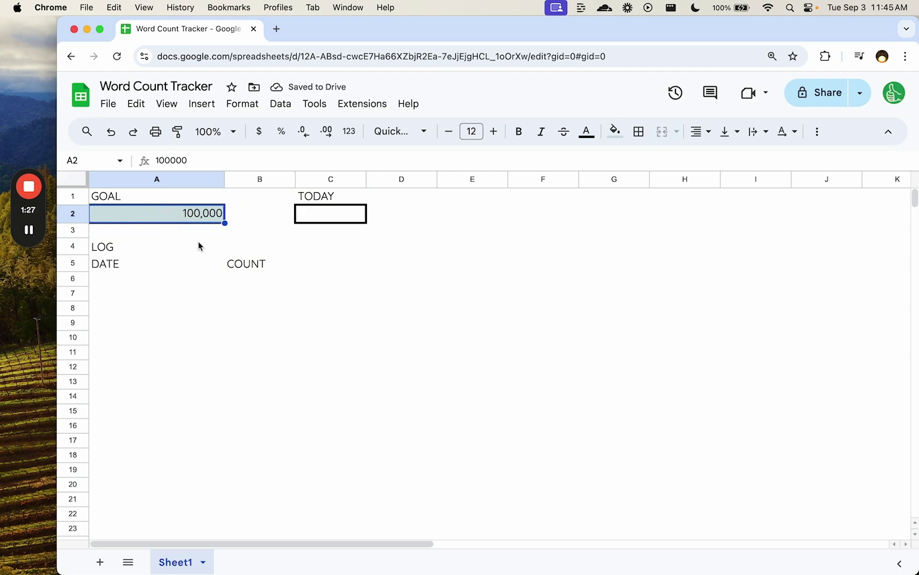
{"action": "left_click", "coordinate": [128, 251]}
{"action": "left_click_drag", "start_coordinate": [123, 269], "coordinate": [268, 266]}
Centre all text on the sheet and fill the DATE/COUNT header green.
{"action": "left_click", "coordinate": [82, 178]}
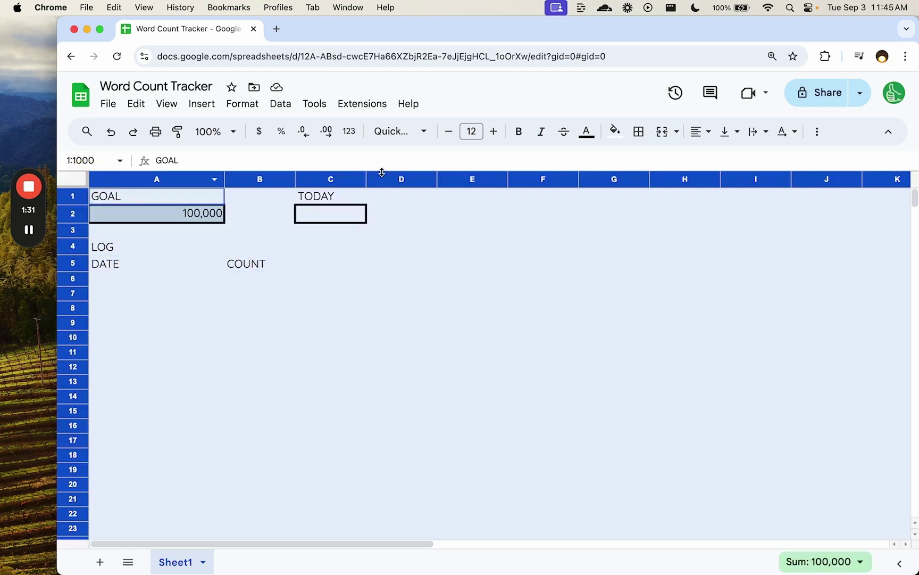
{"action": "left_click", "coordinate": [695, 132]}
{"action": "left_click", "coordinate": [713, 159]}
{"action": "left_click_drag", "start_coordinate": [153, 269], "coordinate": [277, 269]}
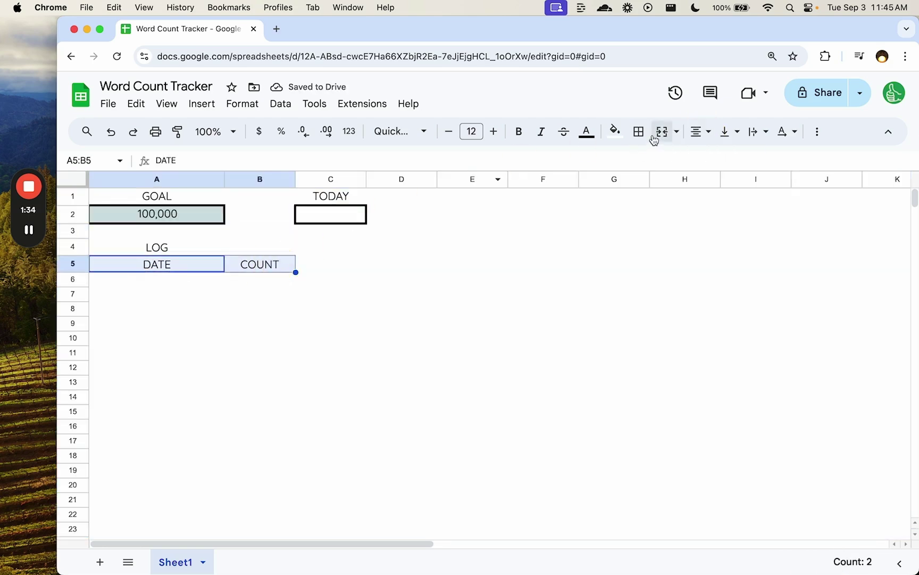
{"action": "left_click", "coordinate": [617, 132]}
{"action": "left_click", "coordinate": [696, 321]}
Merge the LOG label across A4:B4.
{"action": "left_click_drag", "start_coordinate": [187, 249], "coordinate": [247, 247]}
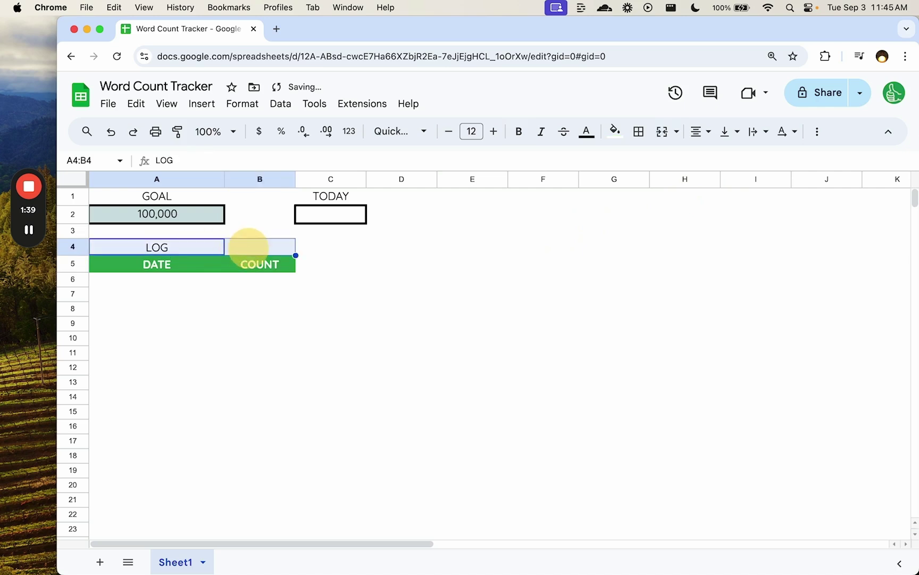
{"action": "left_click", "coordinate": [697, 133]}
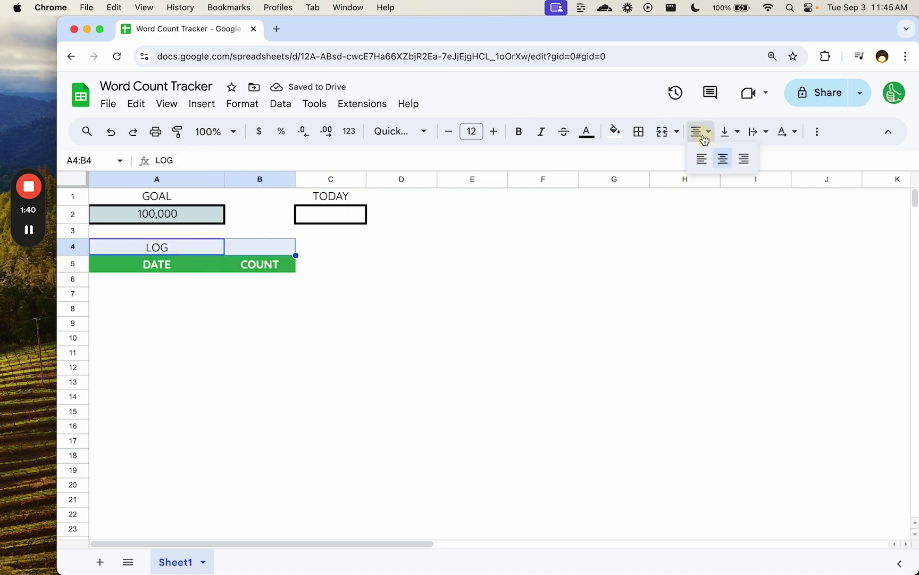
{"action": "left_click", "coordinate": [662, 133]}
{"action": "key", "text": "Down"}
{"action": "key", "text": "Down"}
Try trial counts 100, 200 and 100,0 in C2 under TODAY.
{"action": "left_click", "coordinate": [331, 221]}
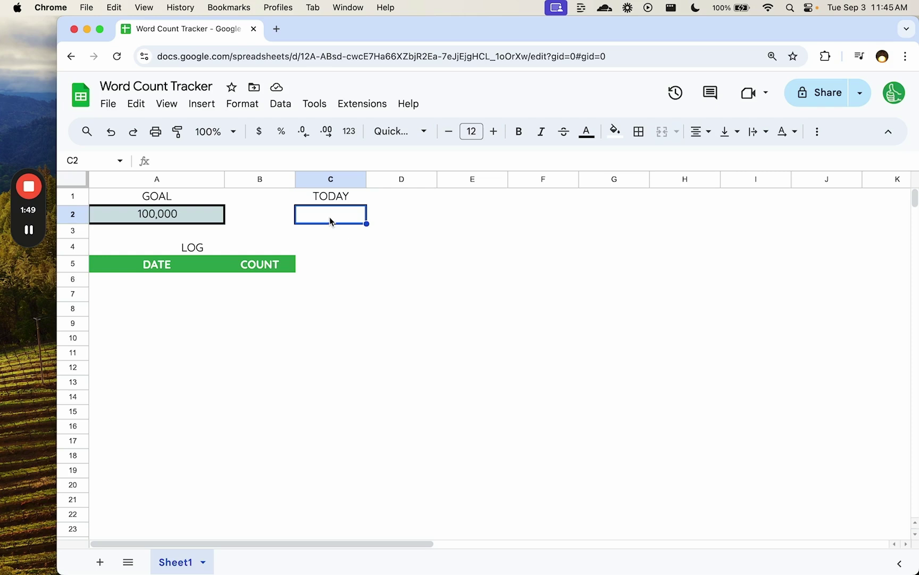
{"action": "type", "text": "100"}
{"action": "key", "text": "Return"}
{"action": "left_click", "coordinate": [336, 218]}
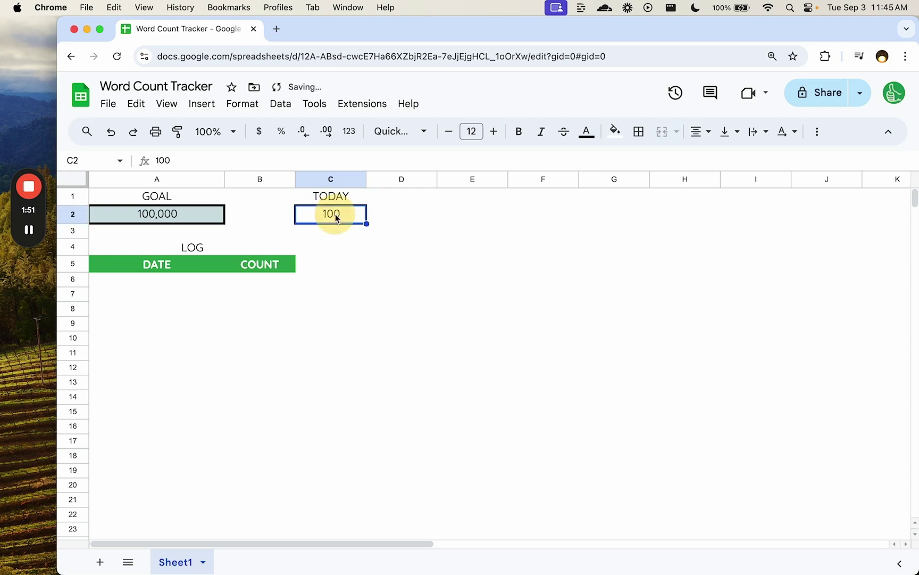
{"action": "type", "text": "200"}
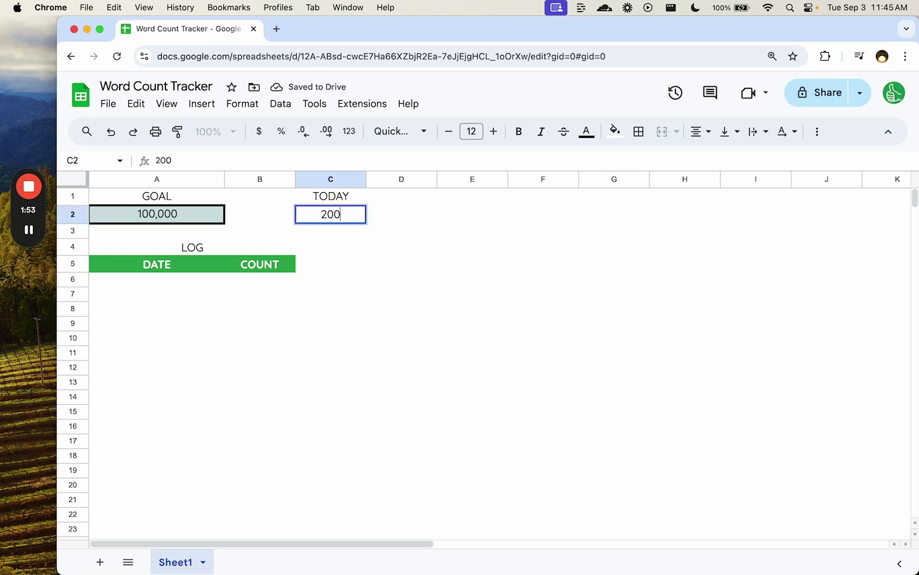
{"action": "key", "text": "Return"}
{"action": "left_click", "coordinate": [330, 215]}
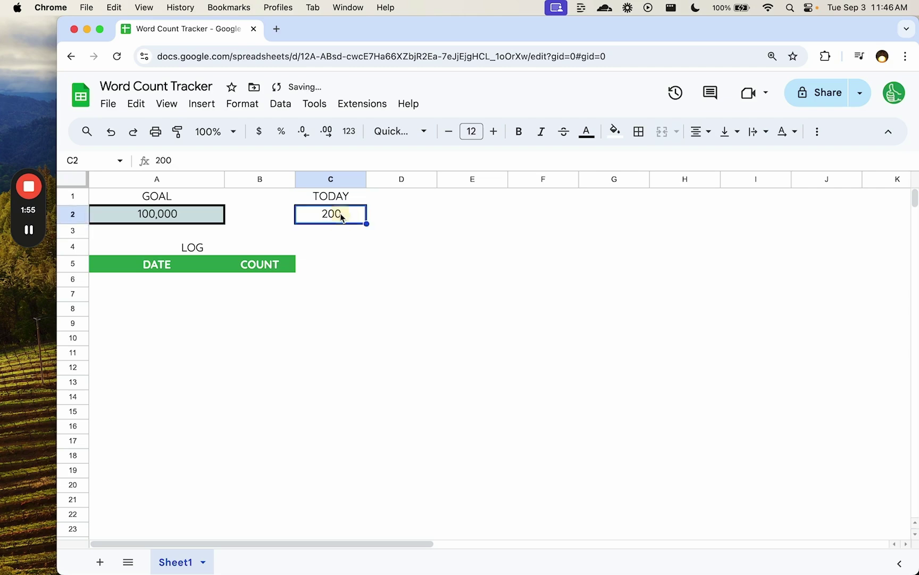
{"action": "type", "text": "100,0"}
{"action": "key", "text": "Return"}
Correct today's count in C2 to 2000.
{"action": "left_click", "coordinate": [330, 215]}
{"action": "type", "text": "100"}
{"action": "key", "text": "BackSpace"}
{"action": "key", "text": "BackSpace"}
{"action": "key", "text": "BackSpace"}
{"action": "type", "text": "2000"}
{"action": "key", "text": "Return"}
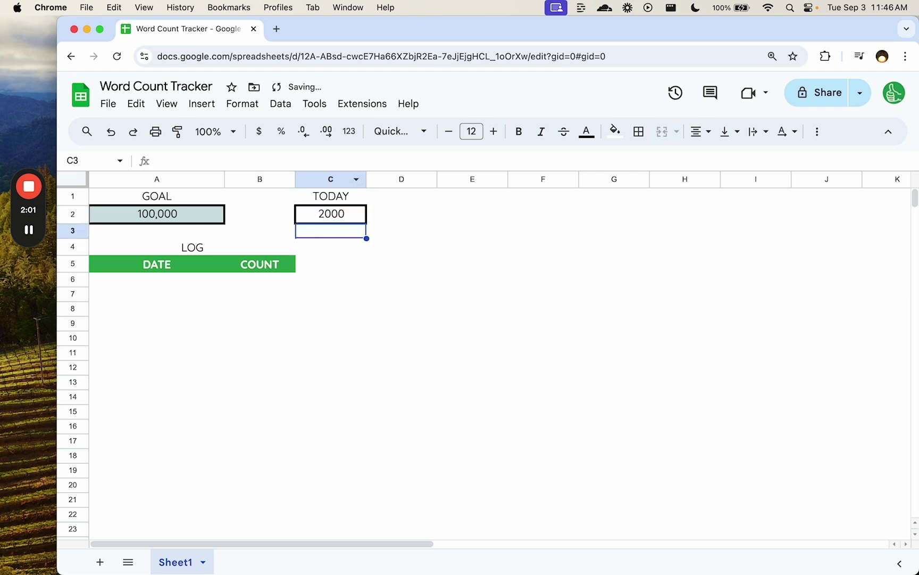
{"action": "left_click", "coordinate": [218, 280]}
{"action": "left_click", "coordinate": [335, 200]}
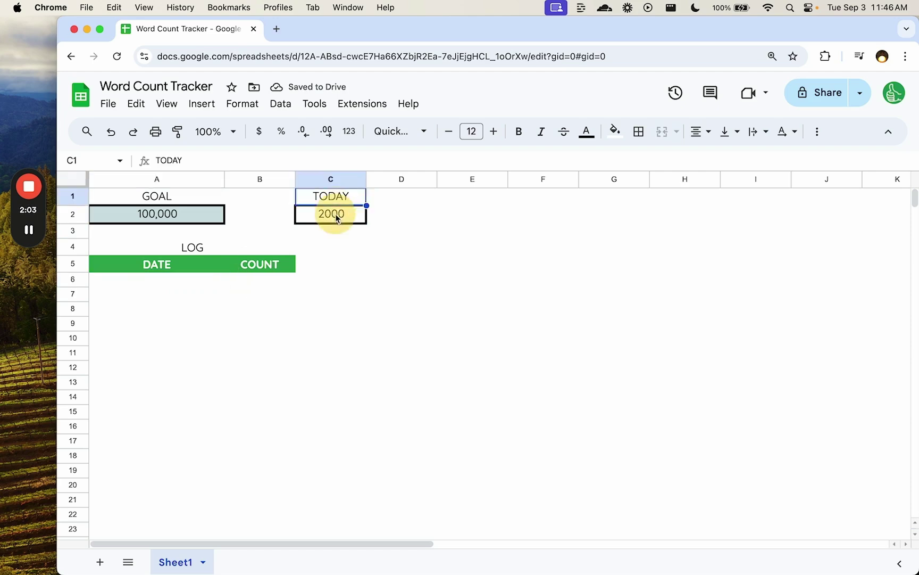
Create an Apps Script project from Extensions, then return to the Word Count Tracker sheet.
{"action": "left_click", "coordinate": [337, 217]}
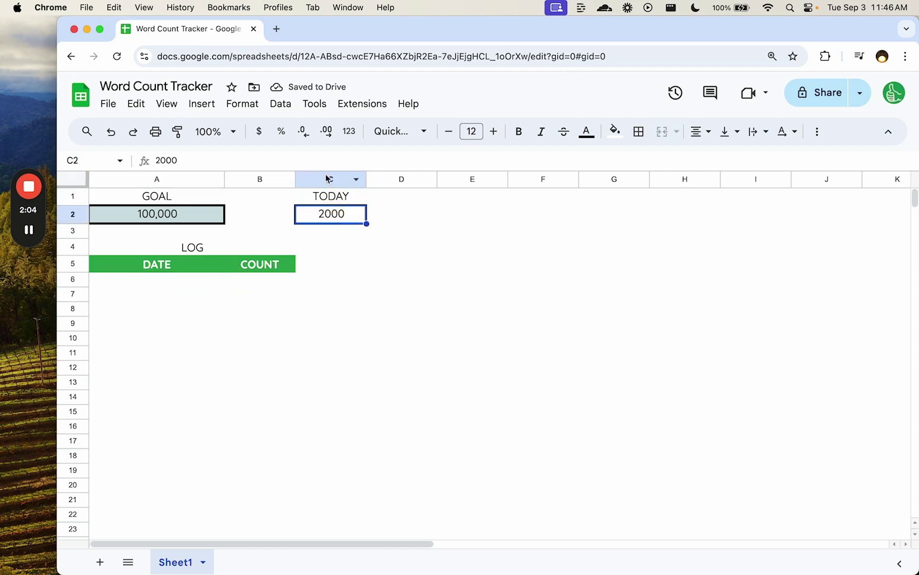
{"action": "left_click", "coordinate": [352, 105]}
{"action": "left_click", "coordinate": [366, 177]}
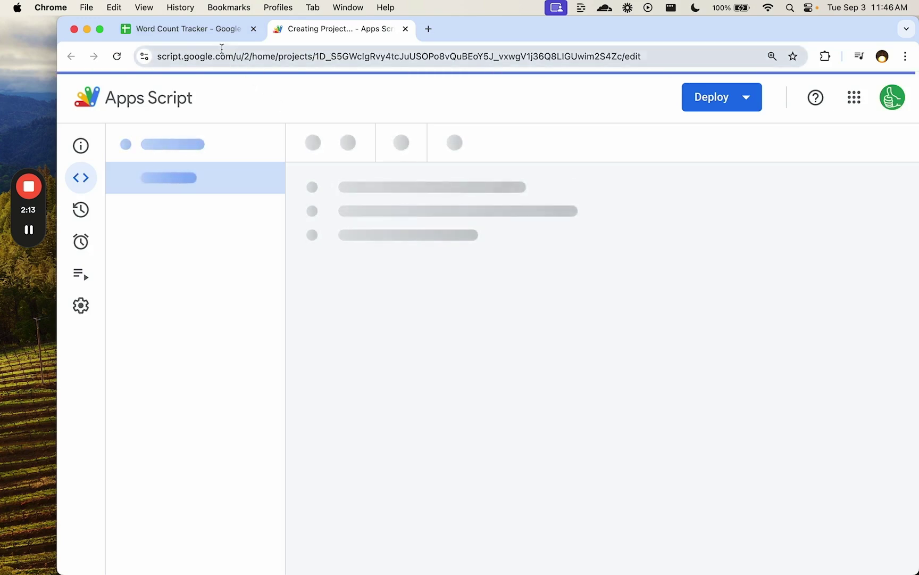
{"action": "left_click", "coordinate": [186, 28]}
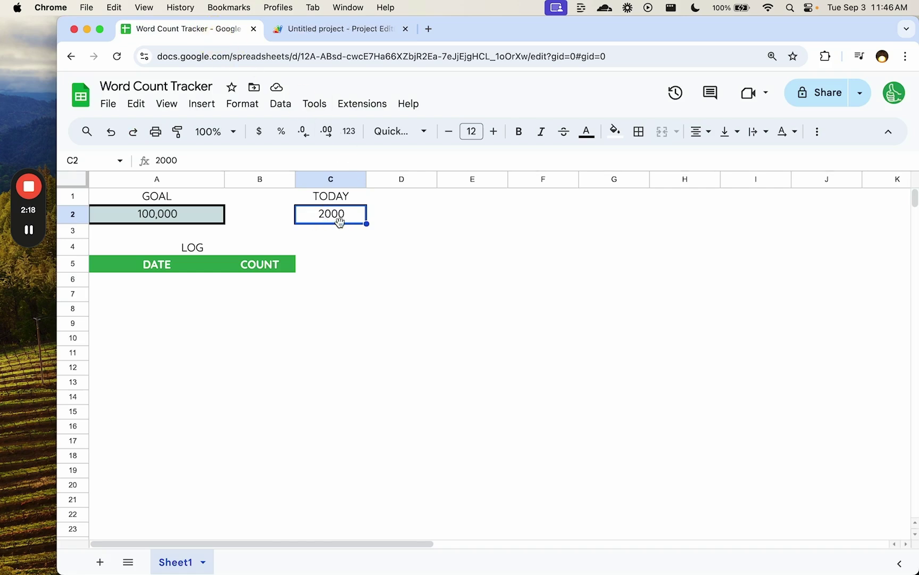
{"action": "left_click_drag", "start_coordinate": [160, 282], "coordinate": [261, 279]}
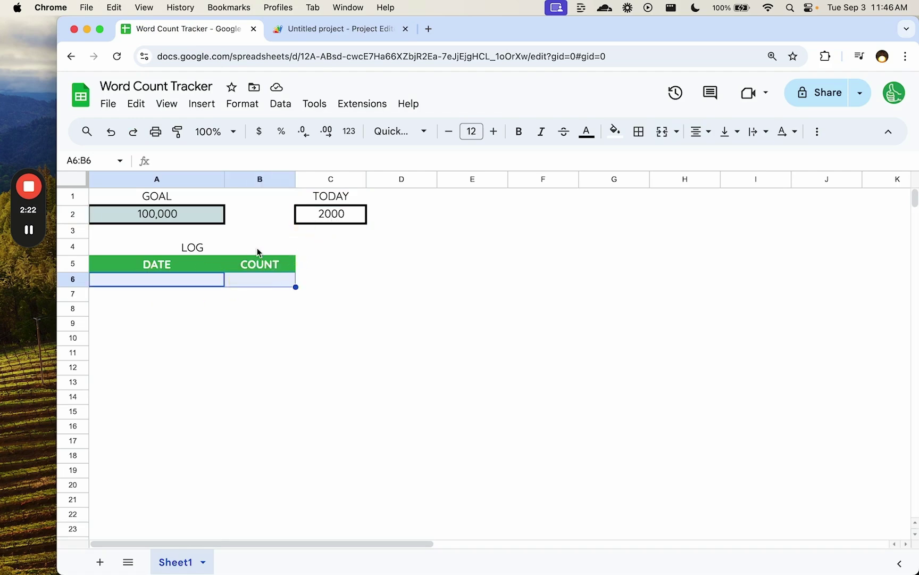
Add a YESTERDAY label in B3, then delete it again.
{"action": "left_click", "coordinate": [331, 218]}
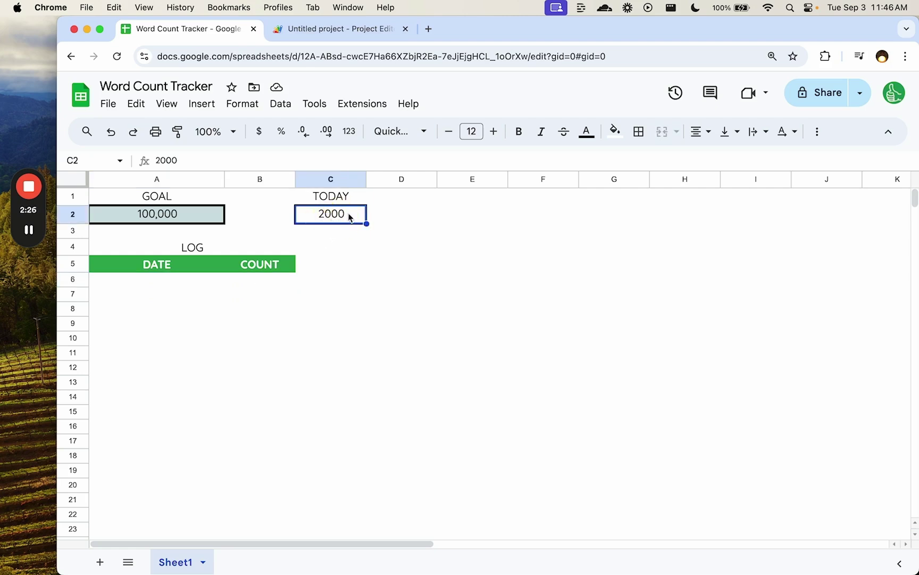
{"action": "left_click", "coordinate": [269, 233]}
{"action": "type", "text": "YESTERDAY"}
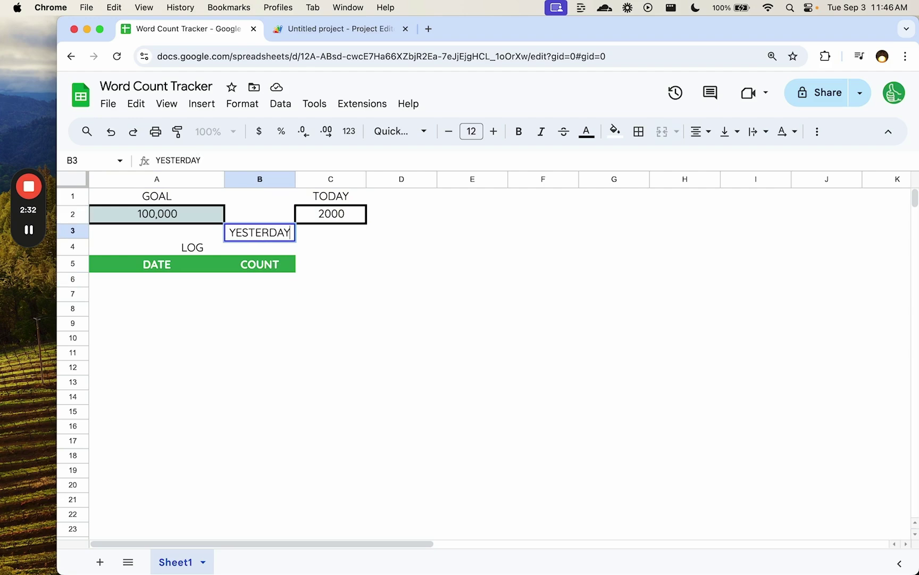
{"action": "key", "text": "Tab"}
{"action": "left_click", "coordinate": [282, 234]}
{"action": "key", "text": "Delete"}
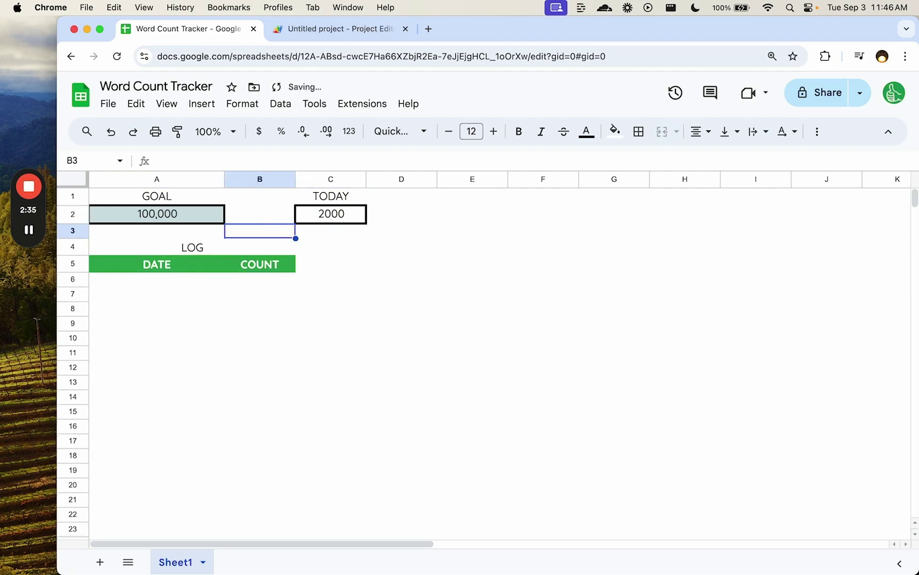
{"action": "key", "text": "Tab"}
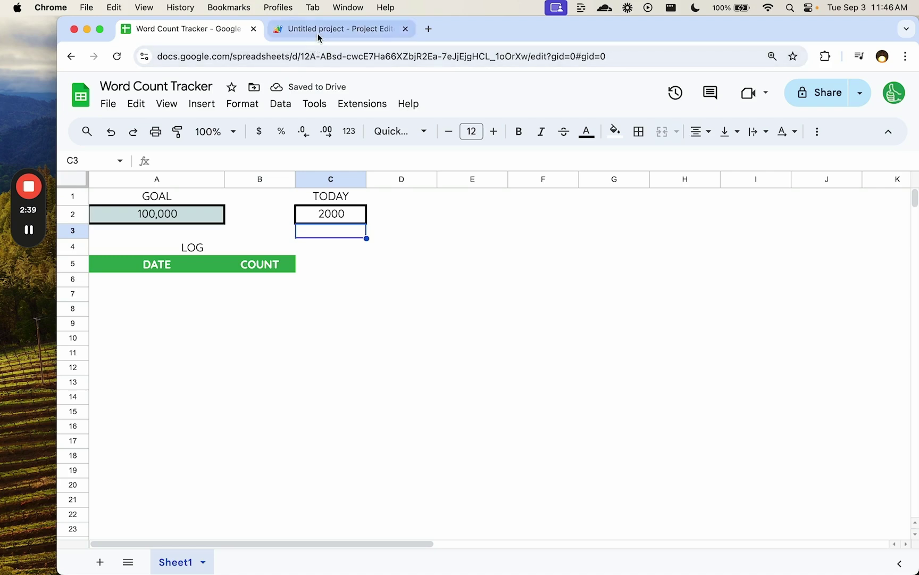
{"action": "left_click", "coordinate": [349, 215]}
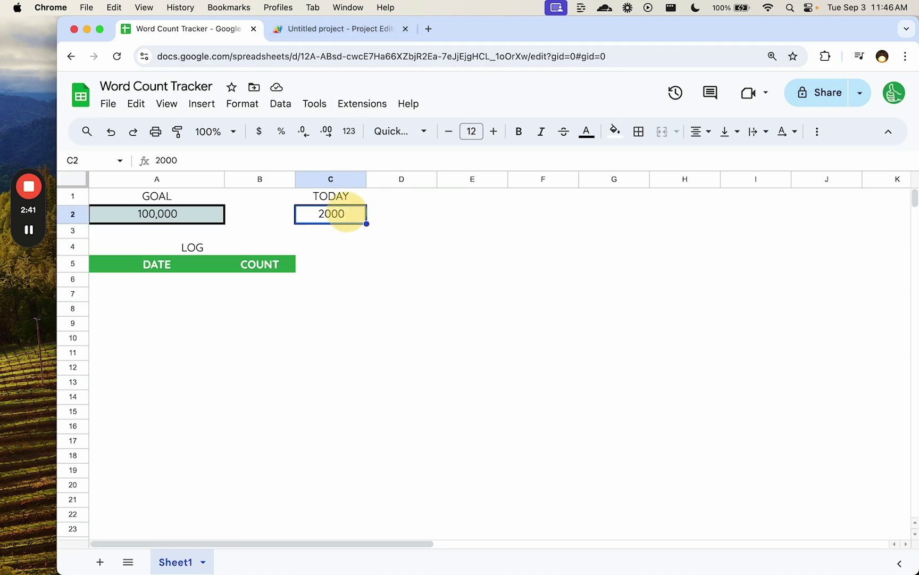
{"action": "left_click", "coordinate": [170, 281]}
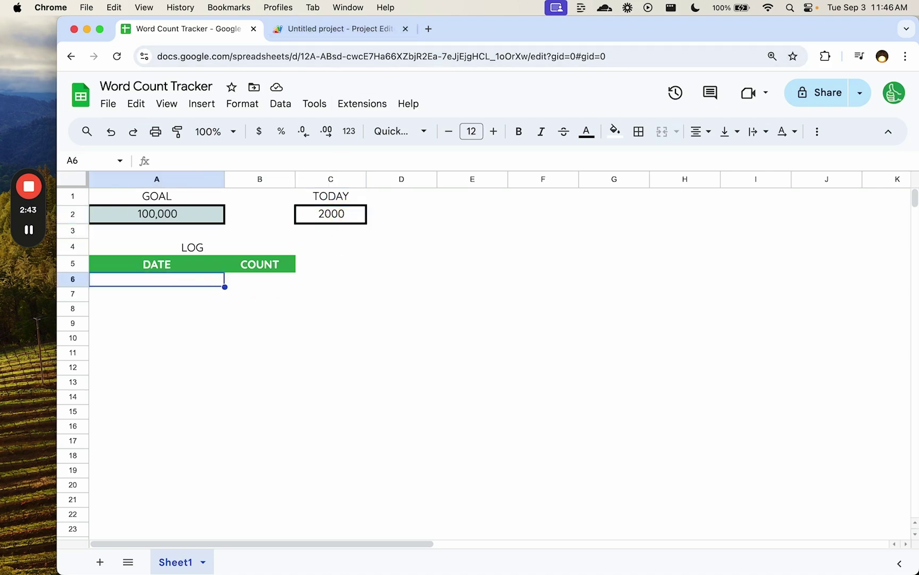
{"action": "left_click", "coordinate": [274, 285]}
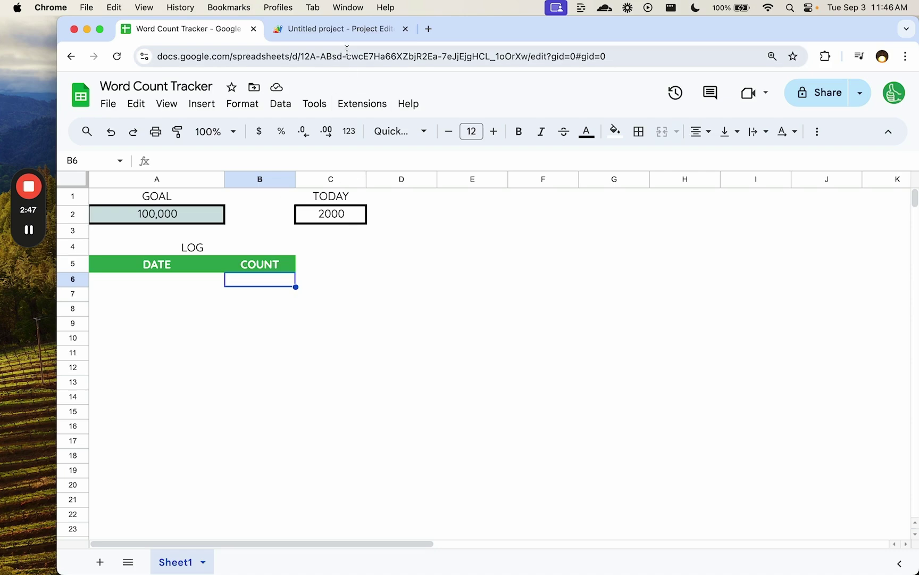
Name the Apps Script project Automatic Tracker.
{"action": "left_click", "coordinate": [352, 30]}
{"action": "left_click", "coordinate": [859, 256]}
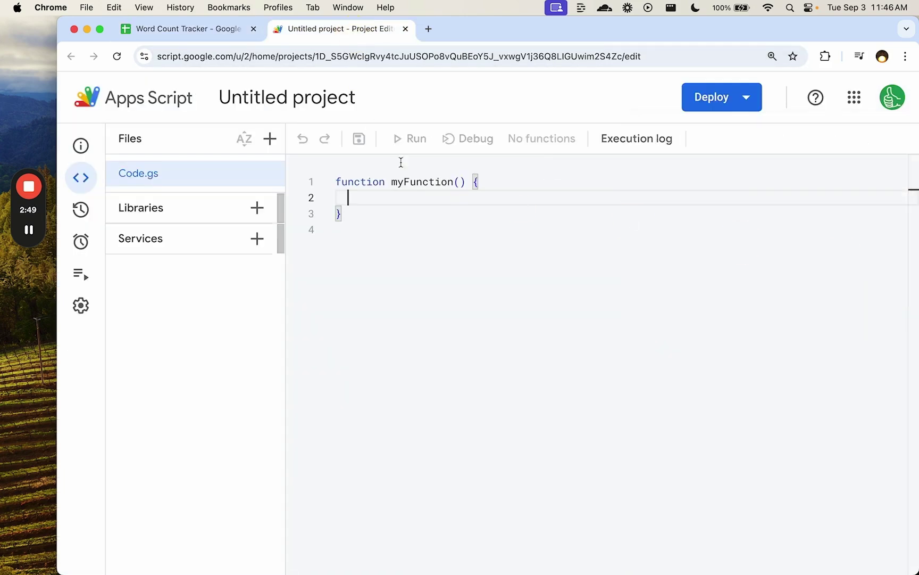
{"action": "left_click", "coordinate": [287, 97]}
{"action": "type", "text": "Autom"}
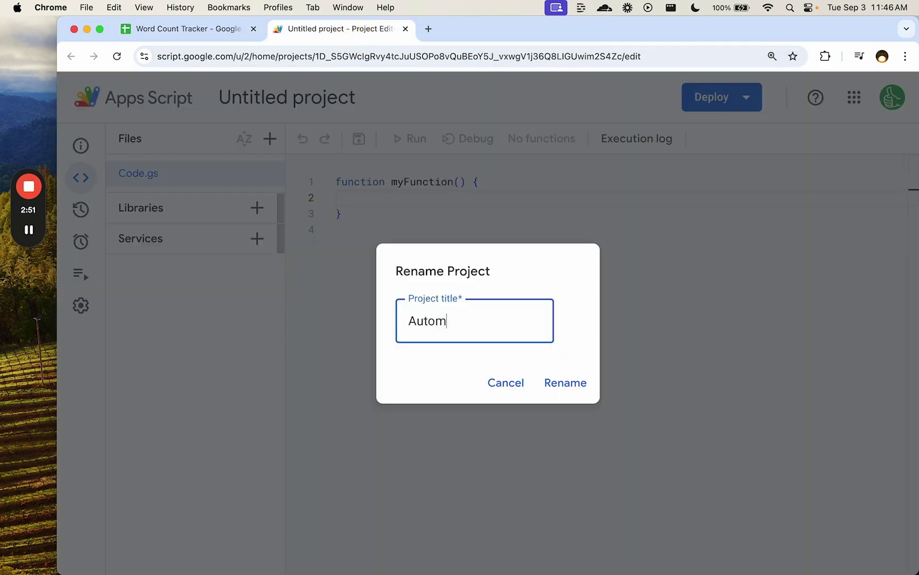
{"action": "type", "text": "atic Trac"}
{"action": "type", "text": "ker"}
{"action": "key", "text": "Return"}
Rename myFunction to track and add blank lines in its body.
{"action": "double_click", "coordinate": [400, 182]}
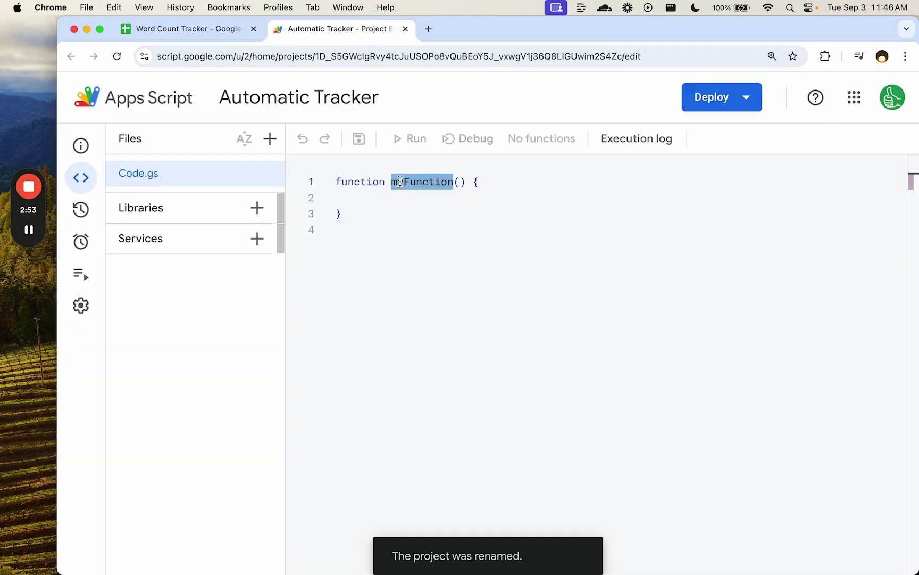
{"action": "type", "text": "track"}
{"action": "key", "text": "End"}
{"action": "key", "text": "Return"}
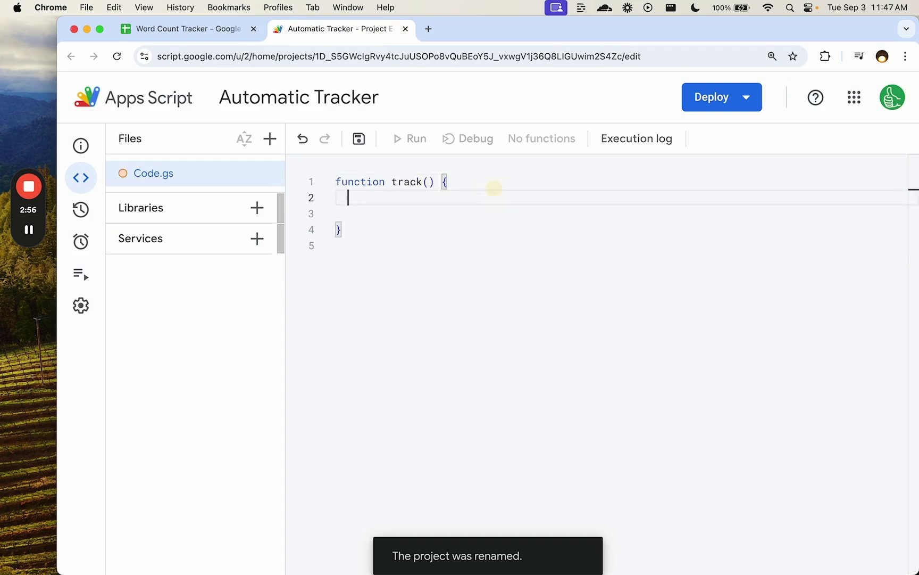
{"action": "key", "text": "Return"}
Rename the Sheet1 tab to TRACKER.
{"action": "left_click", "coordinate": [235, 31]}
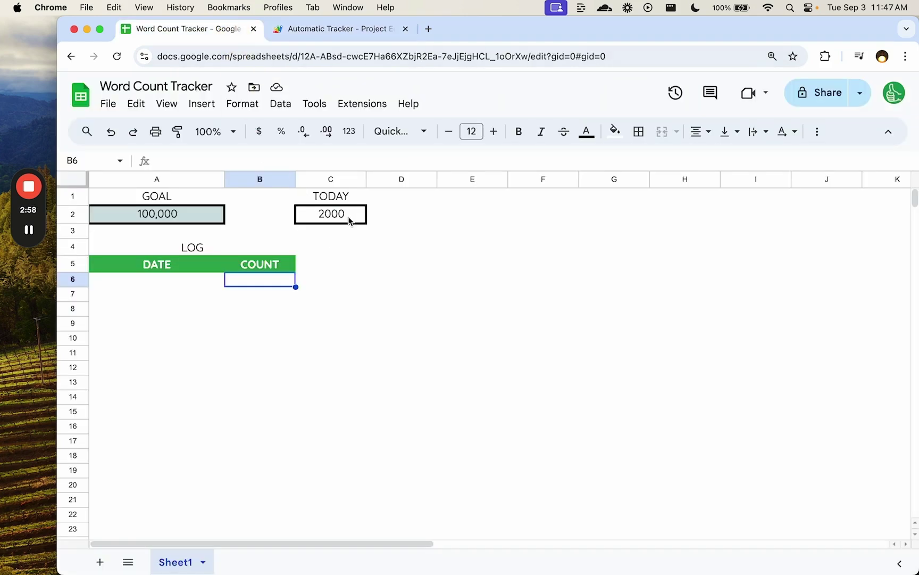
{"action": "double_click", "coordinate": [160, 560]}
{"action": "type", "text": "TRACCK"}
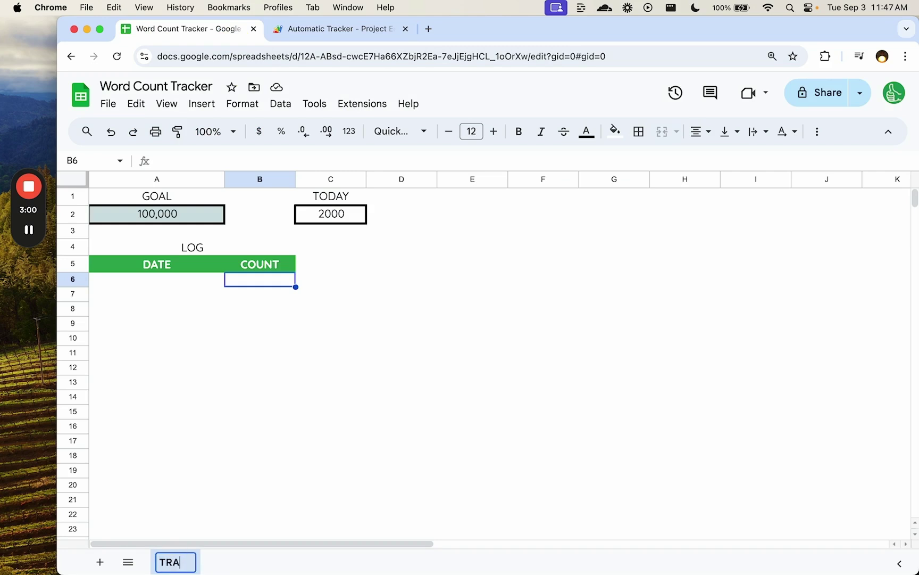
{"action": "key", "text": "BackSpace"}
{"action": "key", "text": "BackSpace"}
{"action": "type", "text": "KER"}
{"action": "key", "text": "Return"}
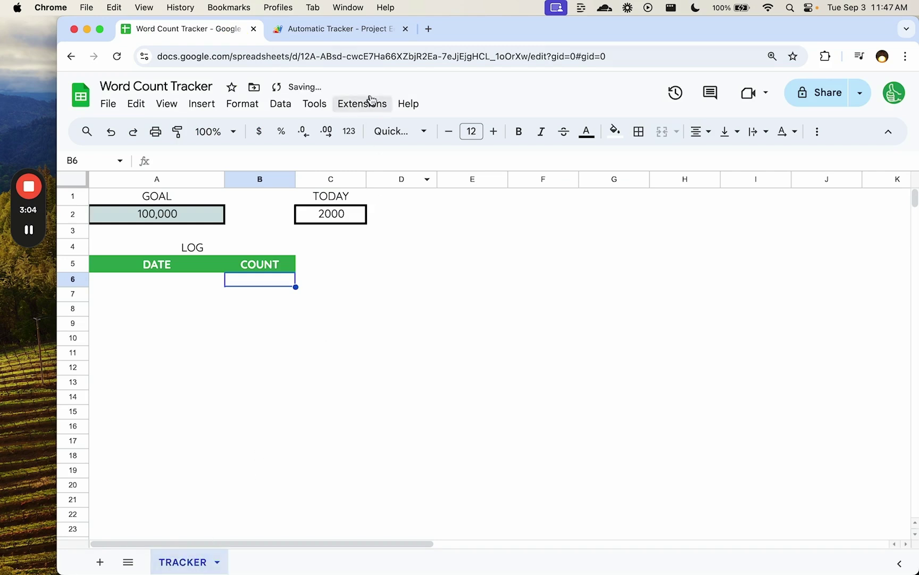
{"action": "key", "text": "ctrl+Tab"}
On line 3, declare wordcount as the value of TRACKER cell C2 using getActiveSpreadsheet().getSheetByName().getRange().getValue().
{"action": "type", "text": "var wor"}
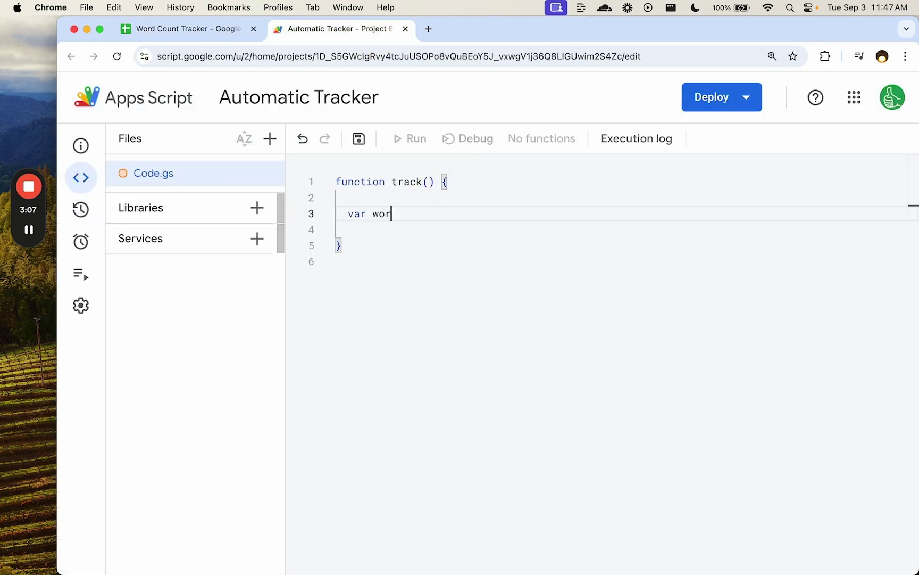
{"action": "type", "text": "dcount = SpreadsheetApp.get"}
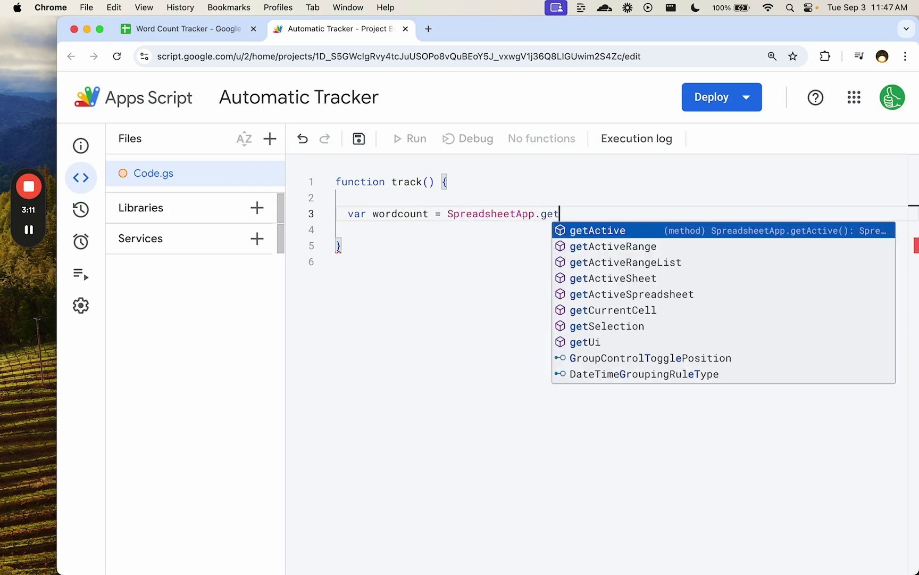
{"action": "key", "text": "Down"}
{"action": "key", "text": "Down"}
{"action": "key", "text": "Down"}
{"action": "key", "text": "Return"}
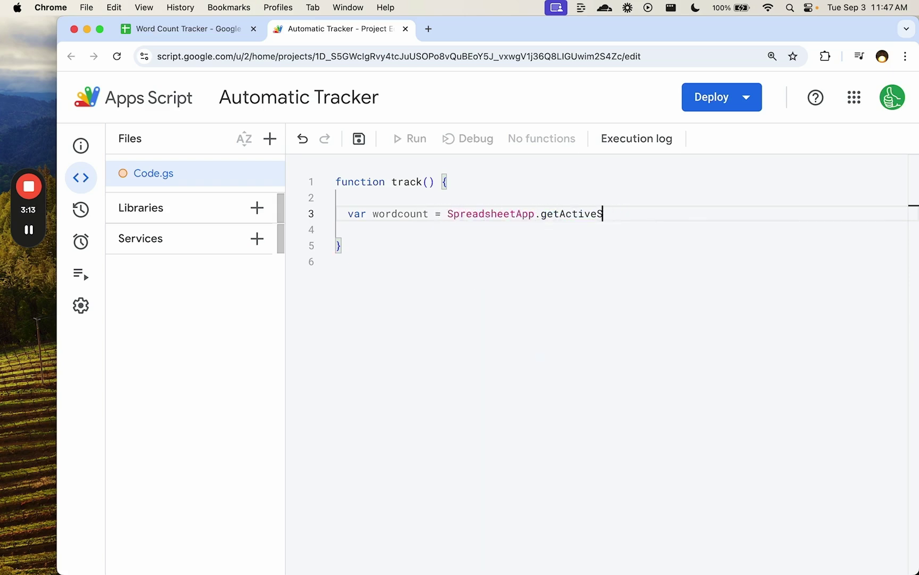
{"action": "type", "text": "pre"}
{"action": "key", "text": "Return"}
{"action": "type", "text": "().ge"}
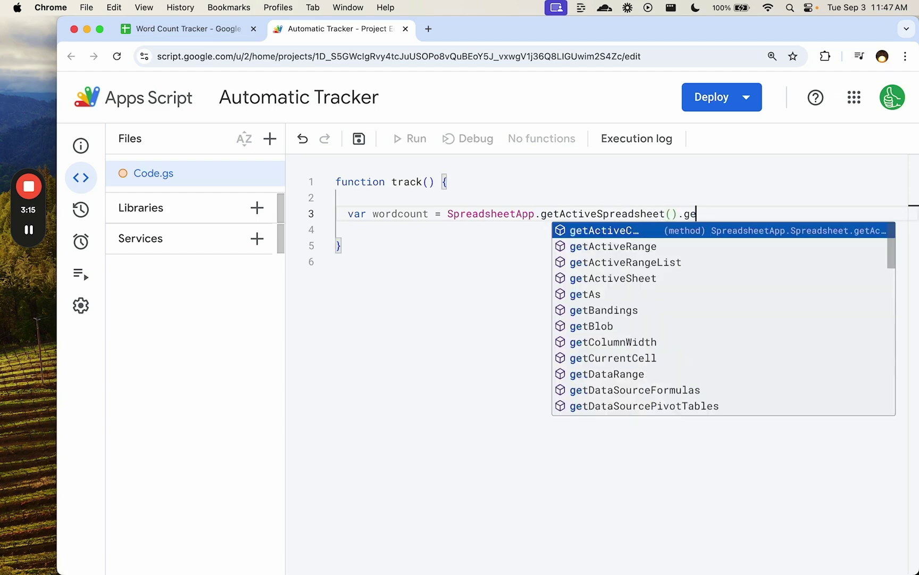
{"action": "type", "text": "tSheet"}
{"action": "key", "text": "Return"}
{"action": "type", "text": "("}
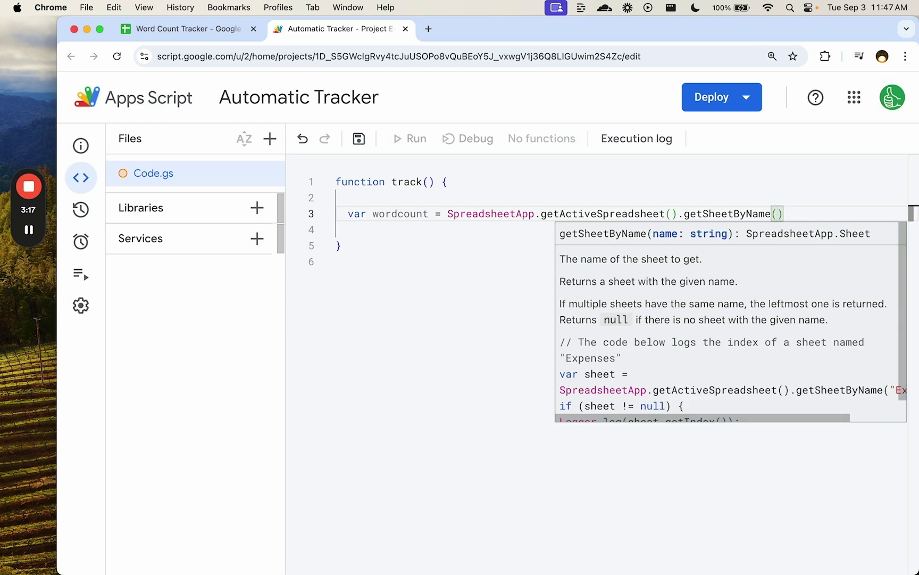
{"action": "type", "text": "\"TRACKER\")"}
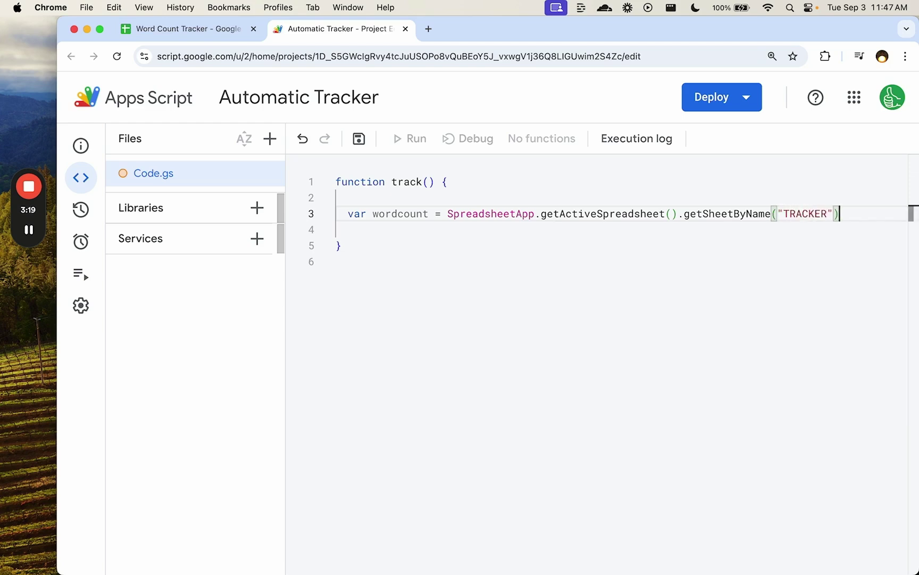
{"action": "type", "text": ".getR"}
{"action": "key", "text": "Return"}
{"action": "type", "text": "(\""}
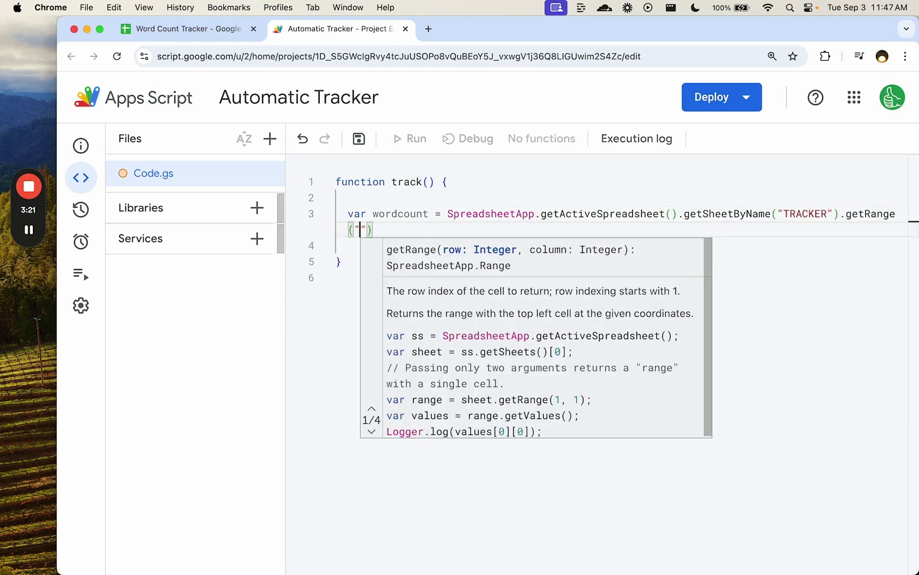
{"action": "type", "text": "C2\").ge"}
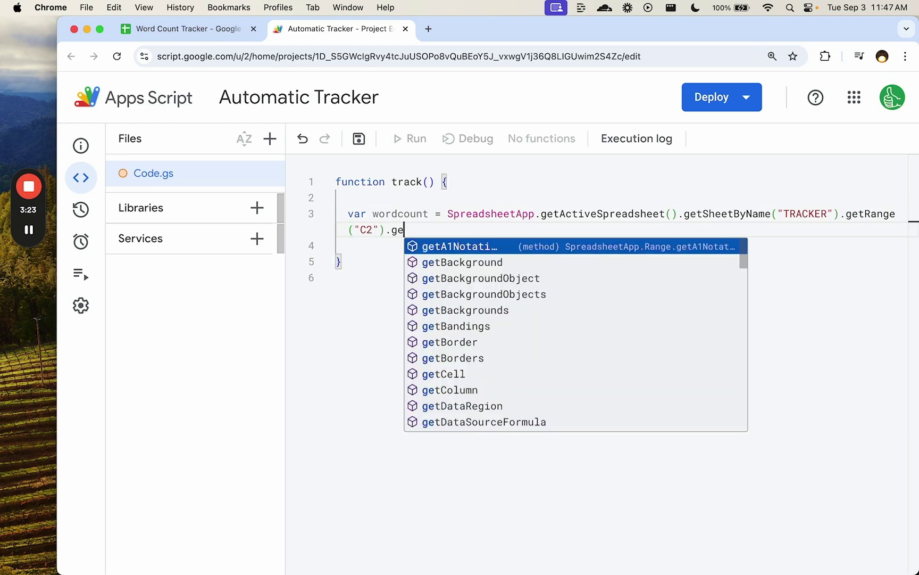
{"action": "type", "text": "tVa"}
{"action": "key", "text": "Return"}
{"action": "type", "text": "()"}
{"action": "key", "text": "Return"}
{"action": "key", "text": "Return"}
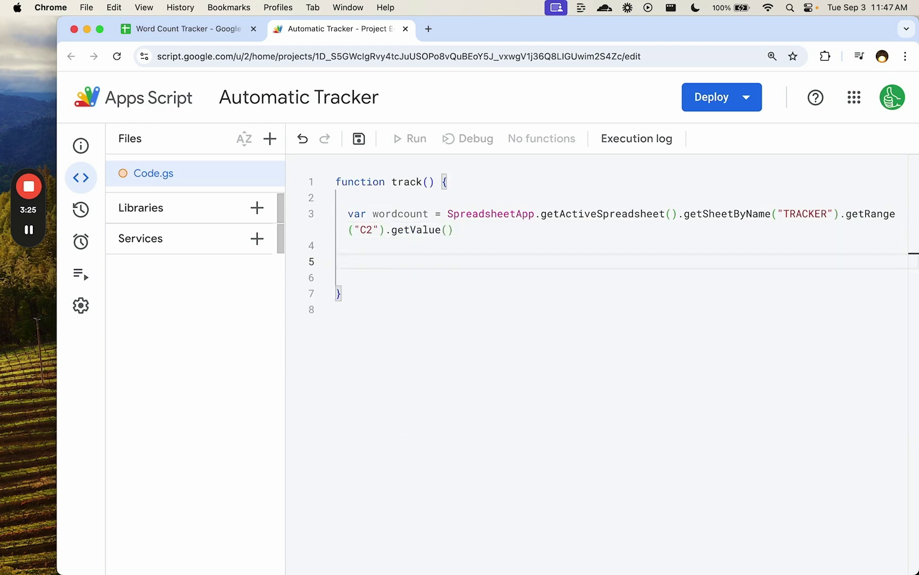
Reuse the lookup code on line 5 to append [timestamp, wordcount] to TRACKER with appendRow.
{"action": "mouse_move", "coordinate": [453, 230]}
{"action": "left_mouse_down"}
{"action": "mouse_move", "coordinate": [441, 227]}
{"action": "mouse_move", "coordinate": [447, 214]}
{"action": "left_mouse_up"}
{"action": "key", "text": "super+c"}
{"action": "left_click", "coordinate": [393, 262]}
{"action": "key", "text": "super+v"}
{"action": "left_click_drag", "start_coordinate": [902, 261], "coordinate": [747, 261]}
{"action": "type", "text": "appe"}
{"action": "key", "text": "Return"}
{"action": "type", "text": "("}
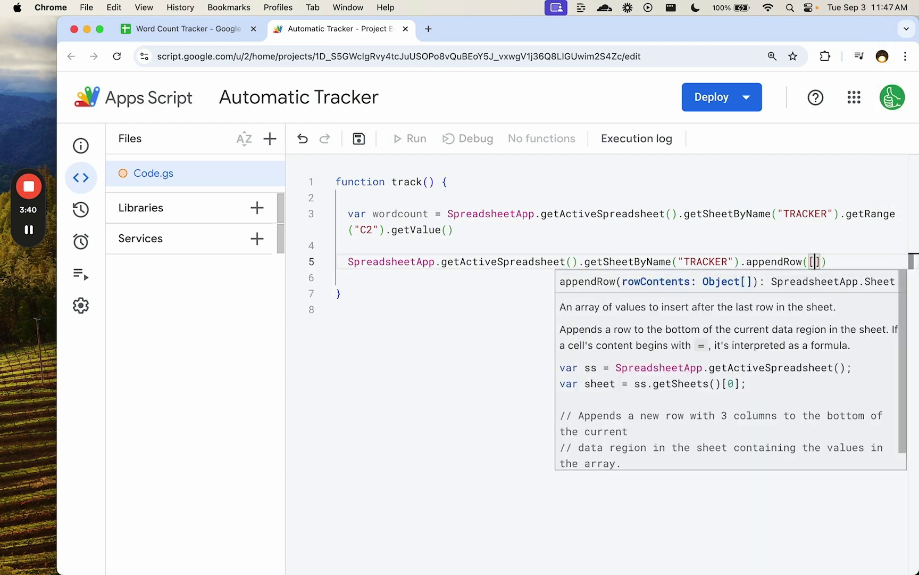
{"action": "type", "text": "[times"}
{"action": "type", "text": "tamp, word"}
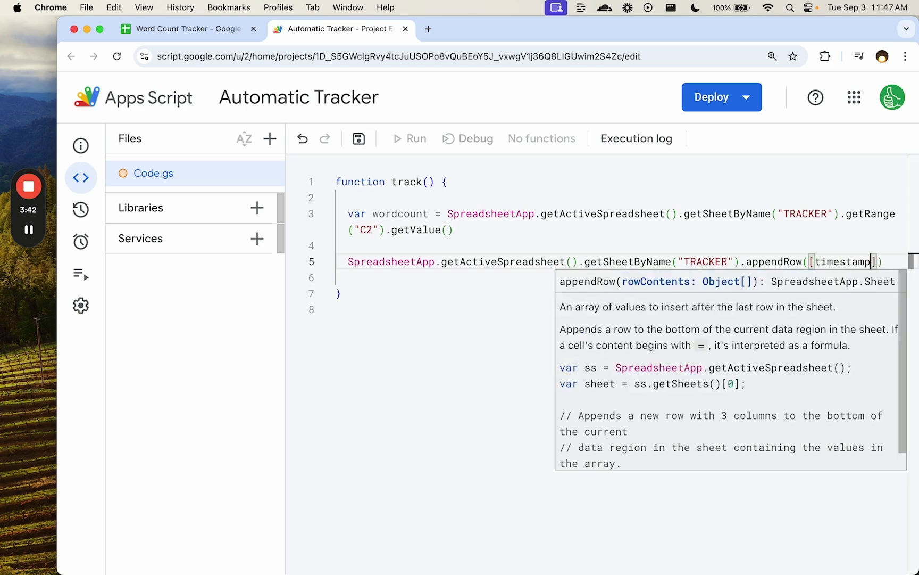
{"action": "key", "text": "Return"}
{"action": "left_click", "coordinate": [348, 246]}
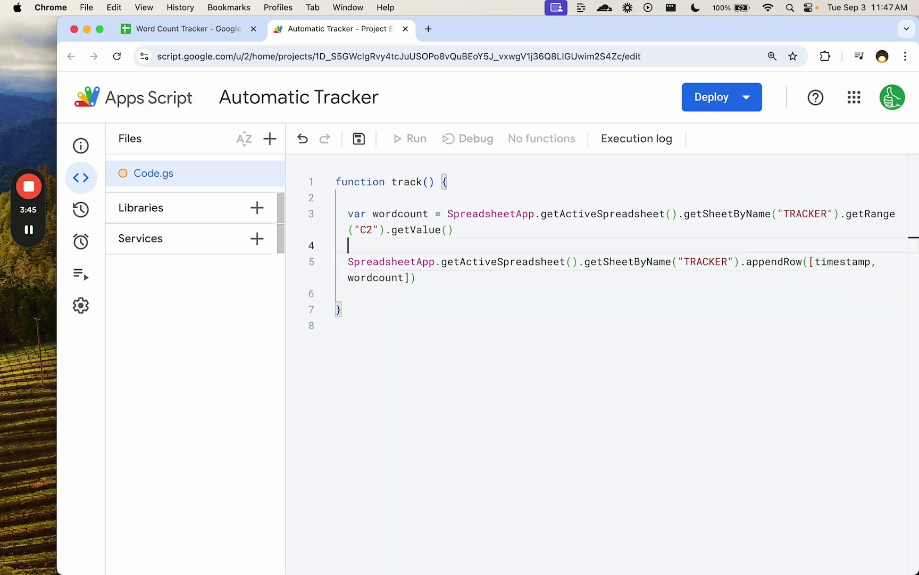
Add var timestamp = Utilities.formatDate(new Date(), "GMT-6", "yyyy-MM-ddd") on line 4.
{"action": "key", "text": "Return"}
{"action": "type", "text": "var "}
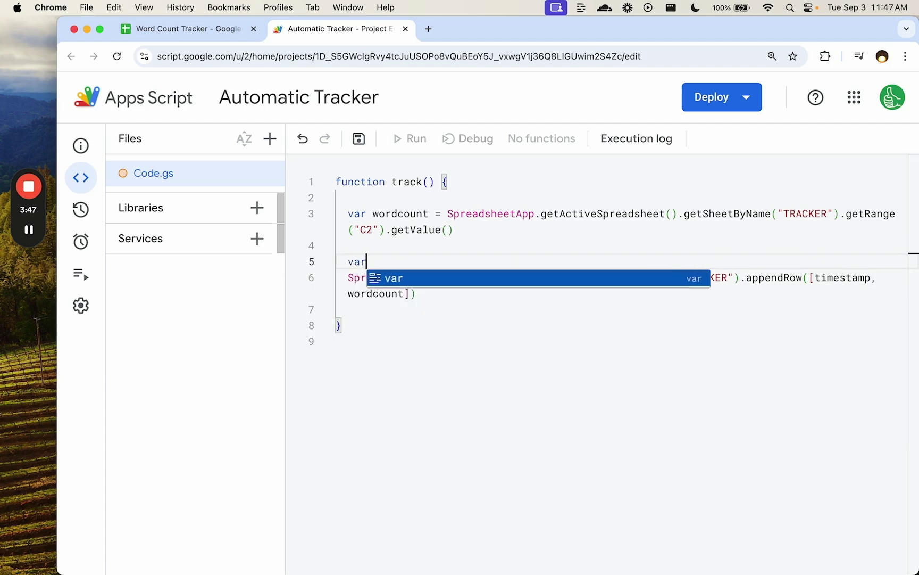
{"action": "type", "text": "timestamp = U"}
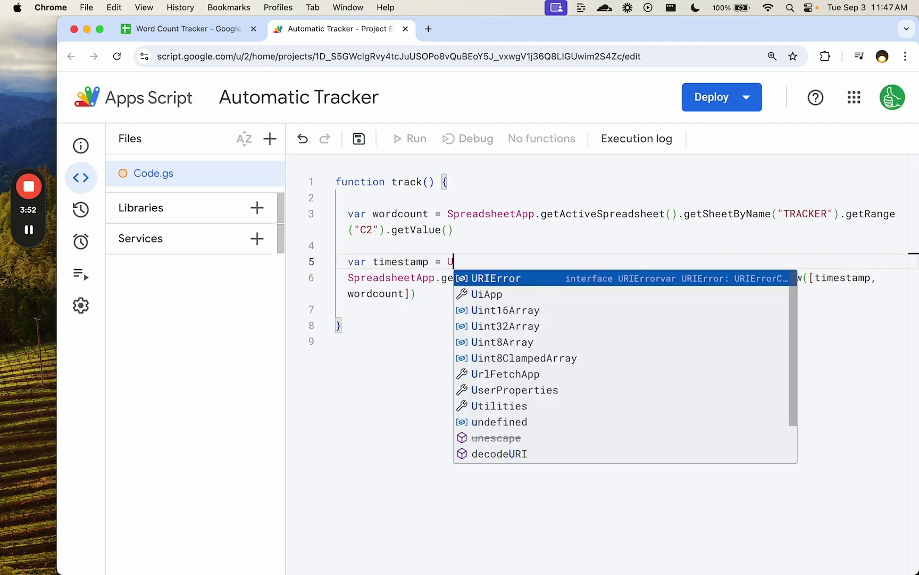
{"action": "key", "text": "Return"}
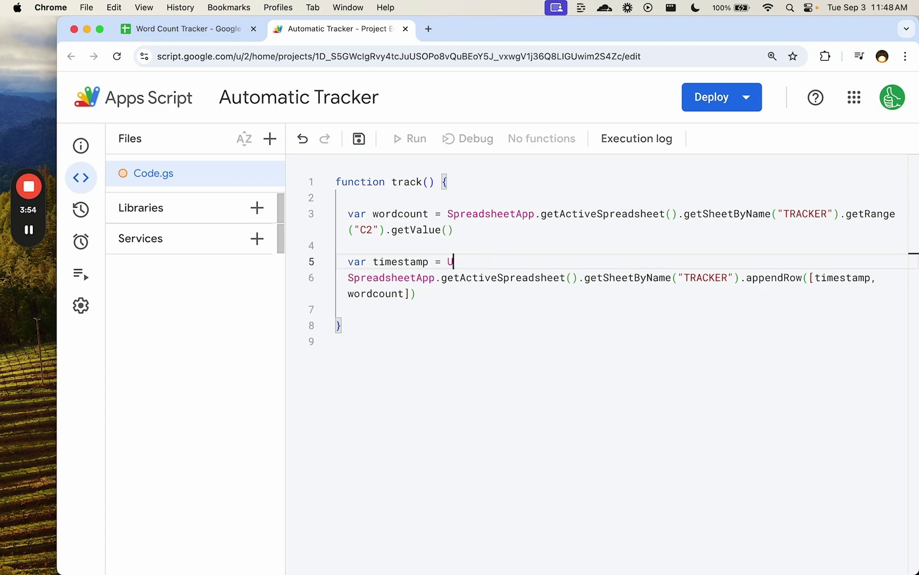
{"action": "type", "text": "ti"}
{"action": "key", "text": "Return"}
{"action": "type", "text": ".form"}
{"action": "key", "text": "Return"}
{"action": "type", "text": "("}
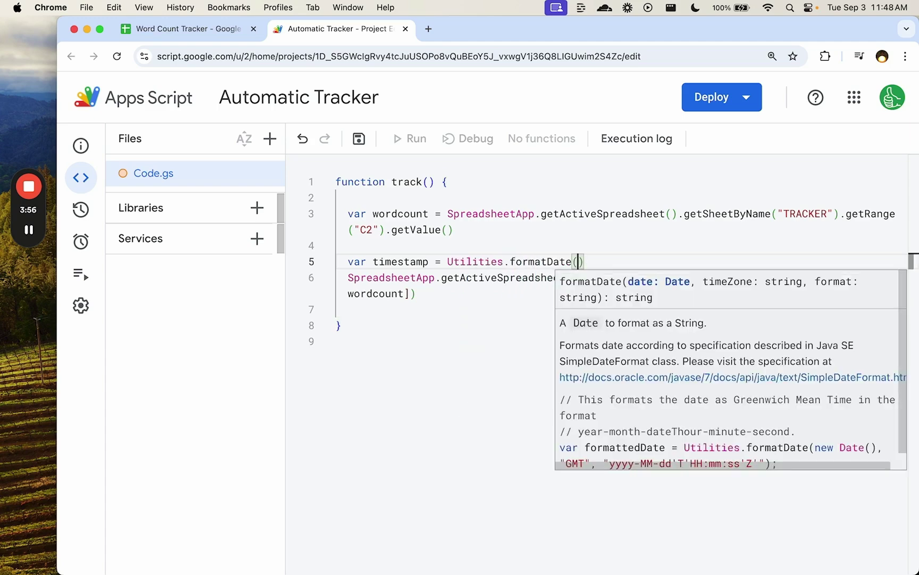
{"action": "type", "text": "new "}
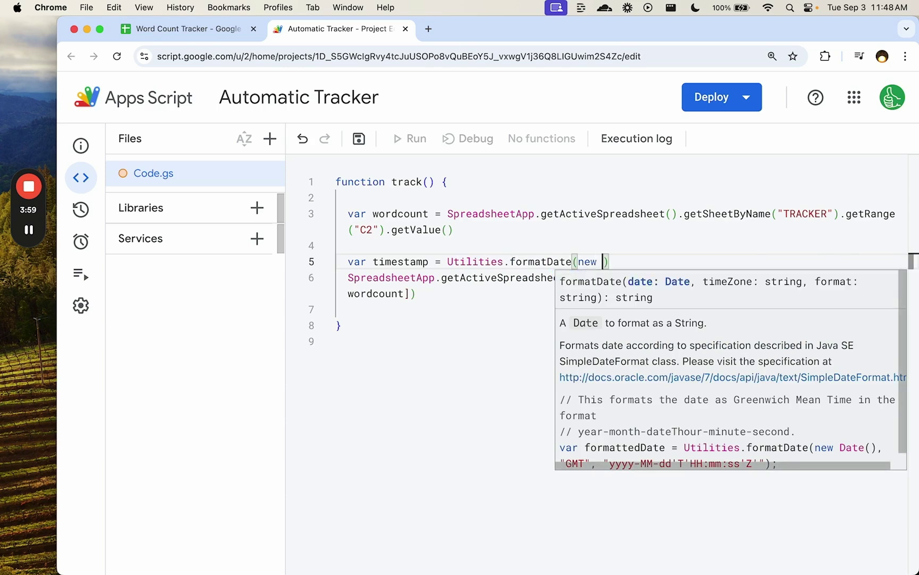
{"action": "type", "text": "Date(),\""}
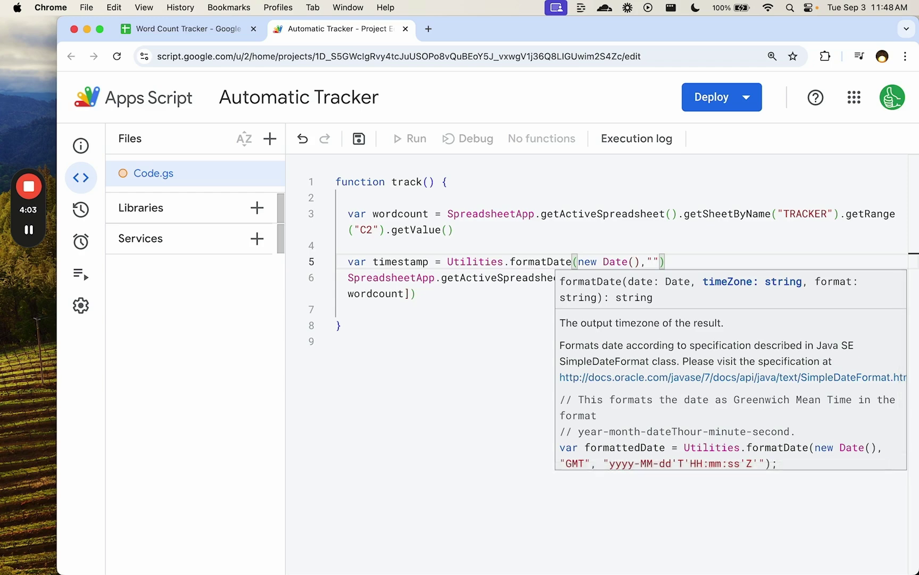
{"action": "type", "text": "T="}
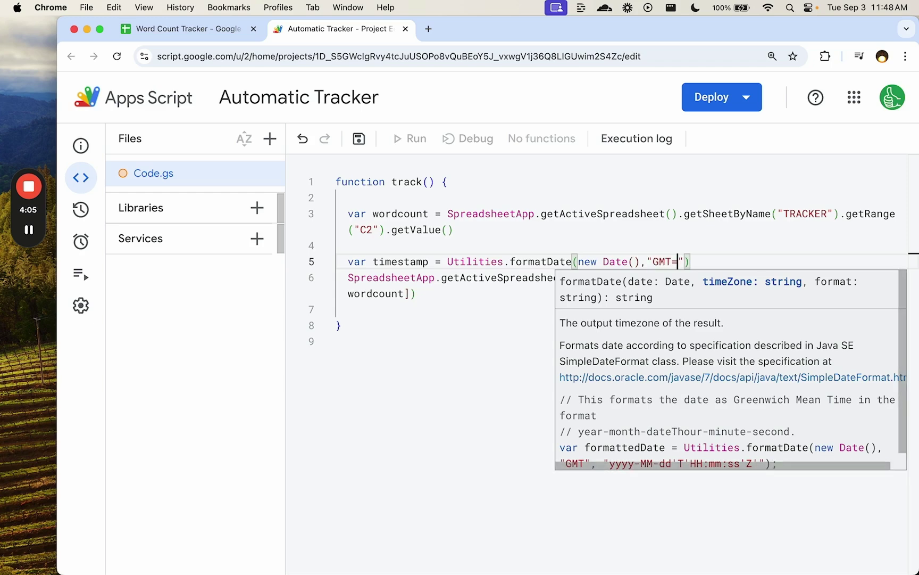
{"action": "type", "text": "6\","}
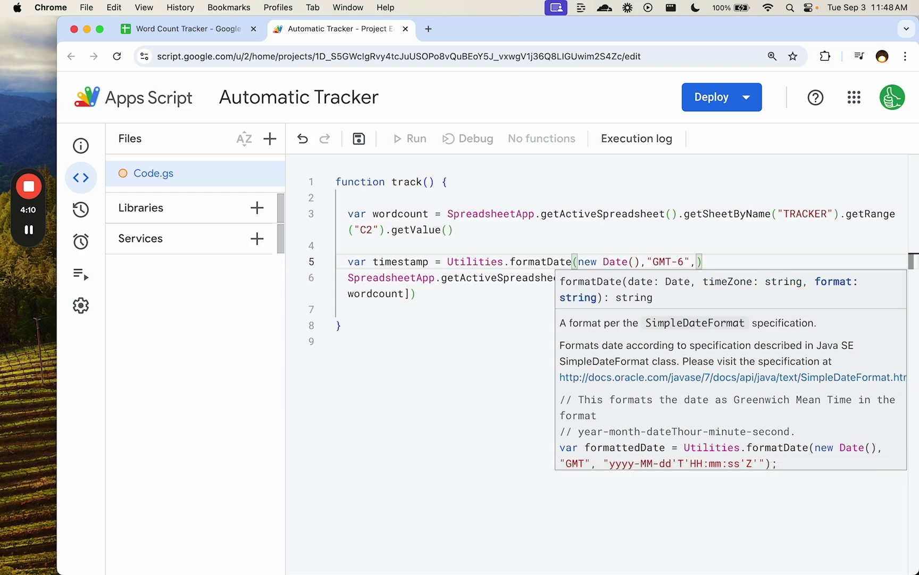
{"action": "type", "text": "\""}
{"action": "type", "text": "yyyy-MM"}
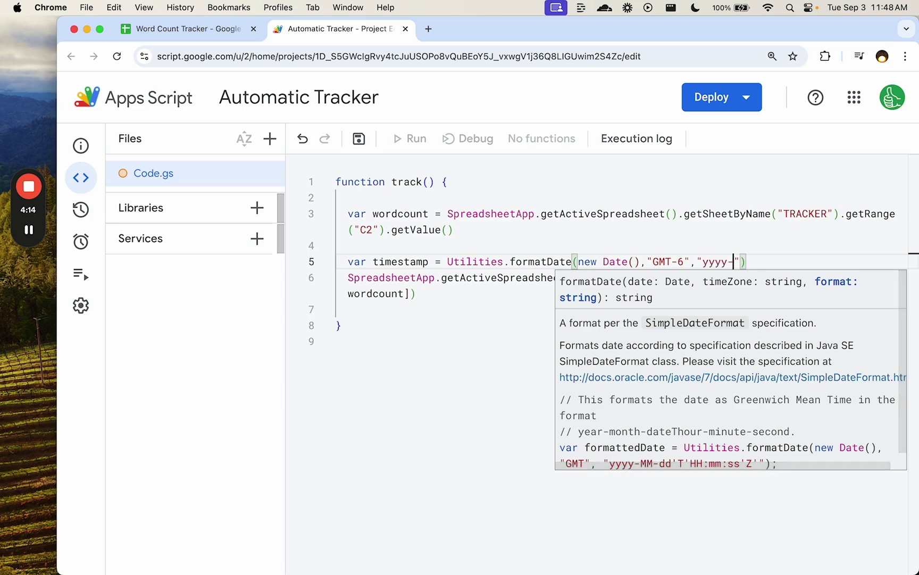
{"action": "type", "text": "=dd"}
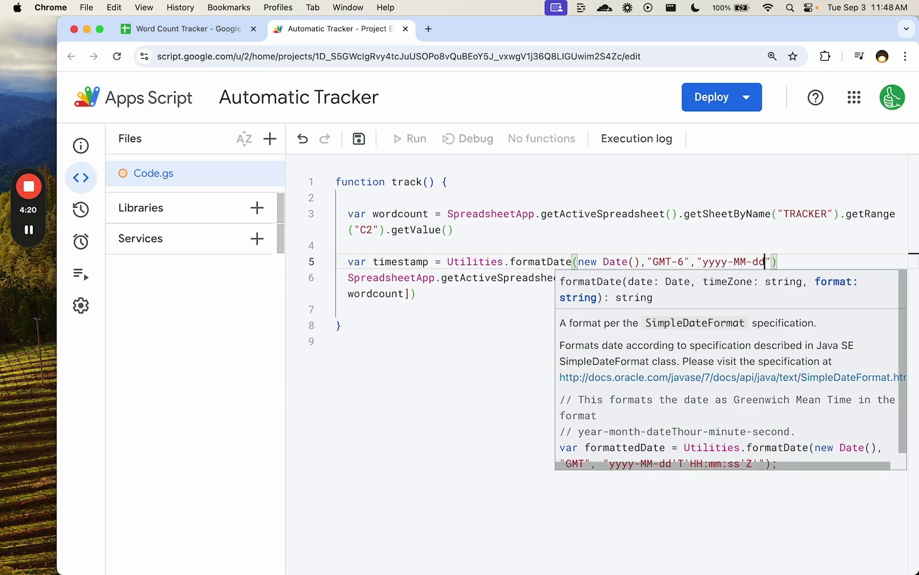
{"action": "type", "text": "d"}
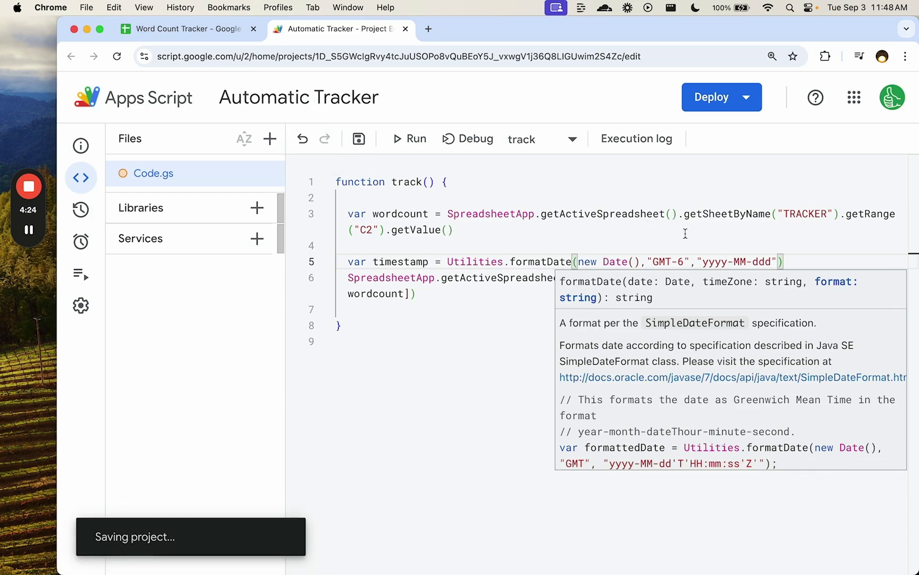
Run track() and confirm TRACKER row 6 shows 2024-09-002 with count 2000.
{"action": "left_click", "coordinate": [411, 140]}
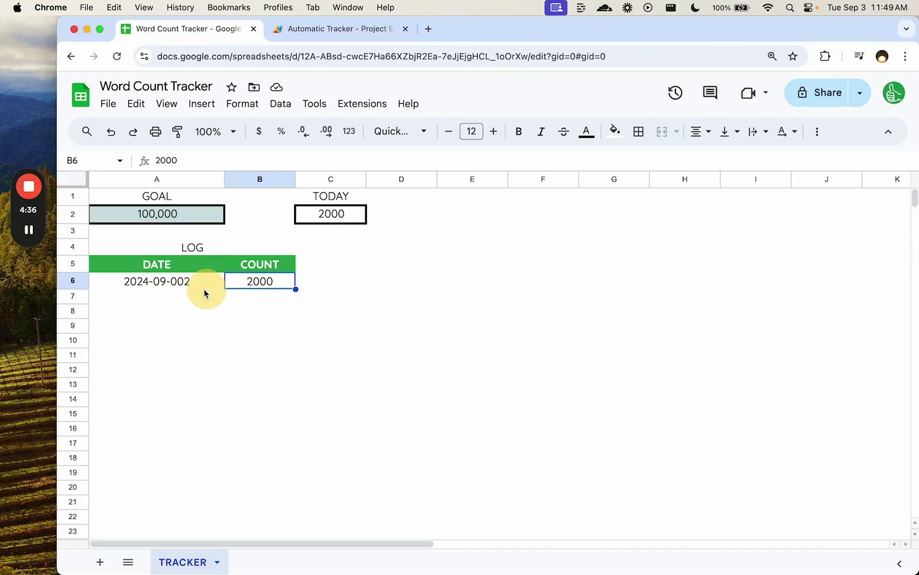
{"action": "left_click", "coordinate": [175, 286]}
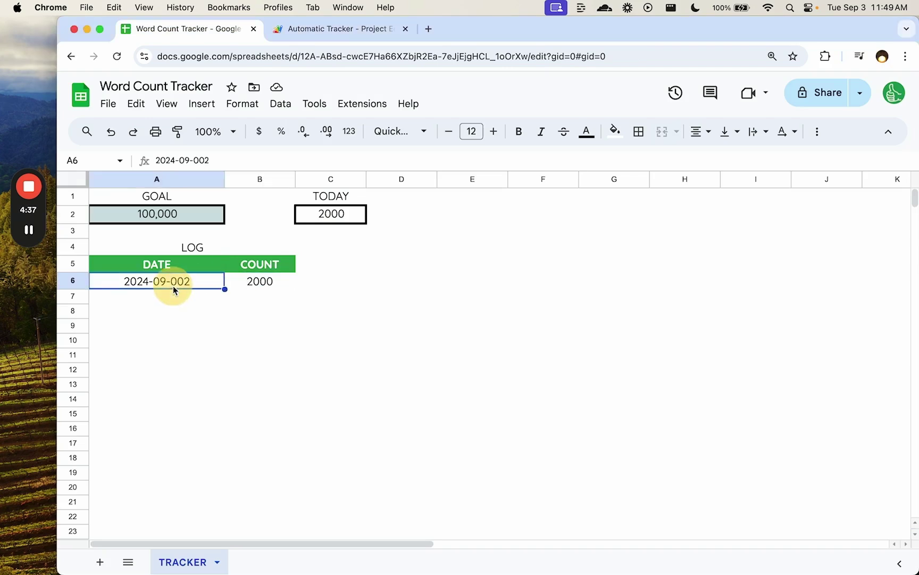
{"action": "left_click", "coordinate": [265, 283]}
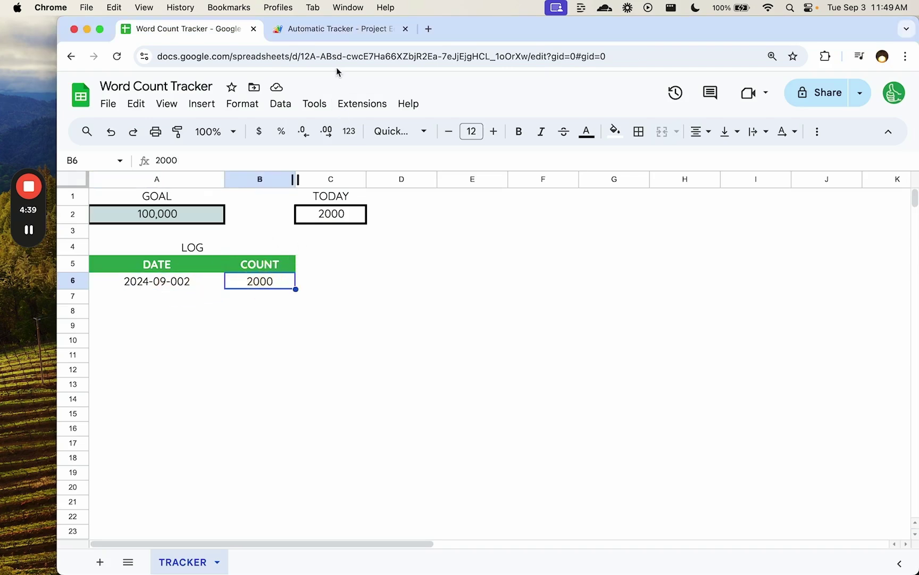
{"action": "left_click", "coordinate": [338, 29]}
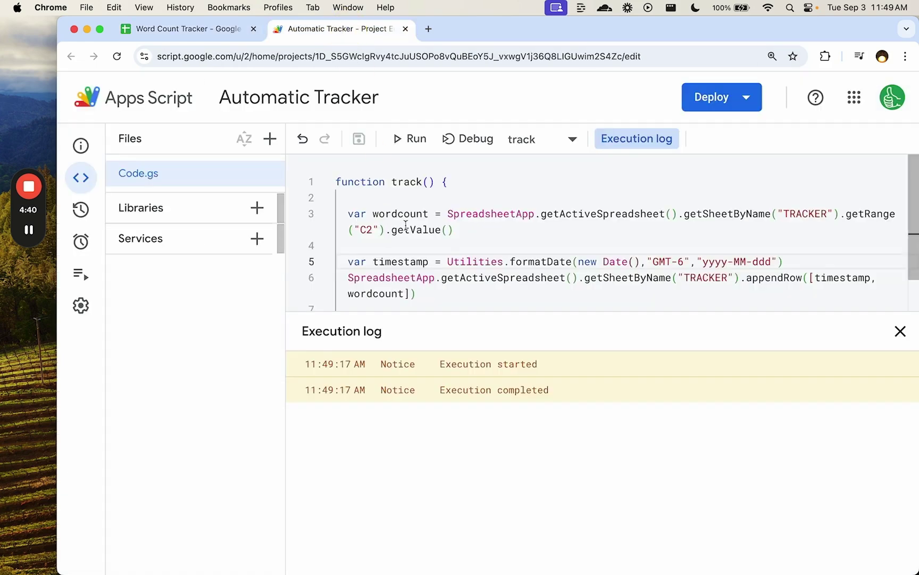
{"action": "left_click", "coordinate": [900, 332]}
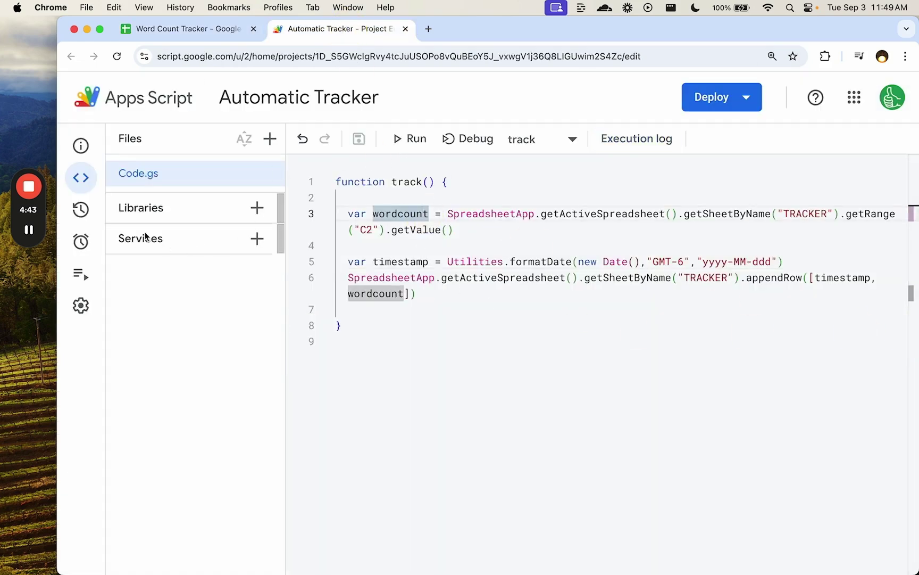
Start a new trigger for the track function with a time-driven event source.
{"action": "left_click", "coordinate": [84, 249]}
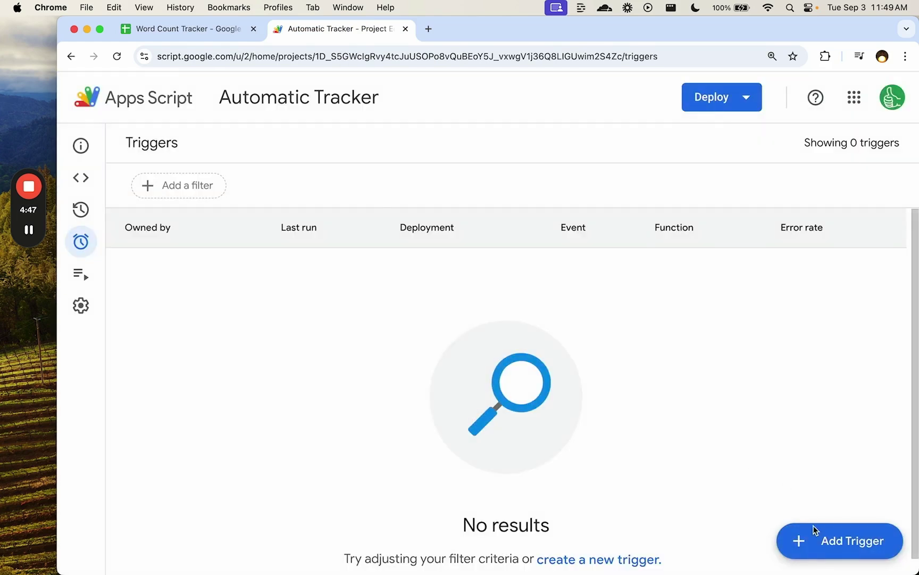
{"action": "left_click", "coordinate": [816, 538]}
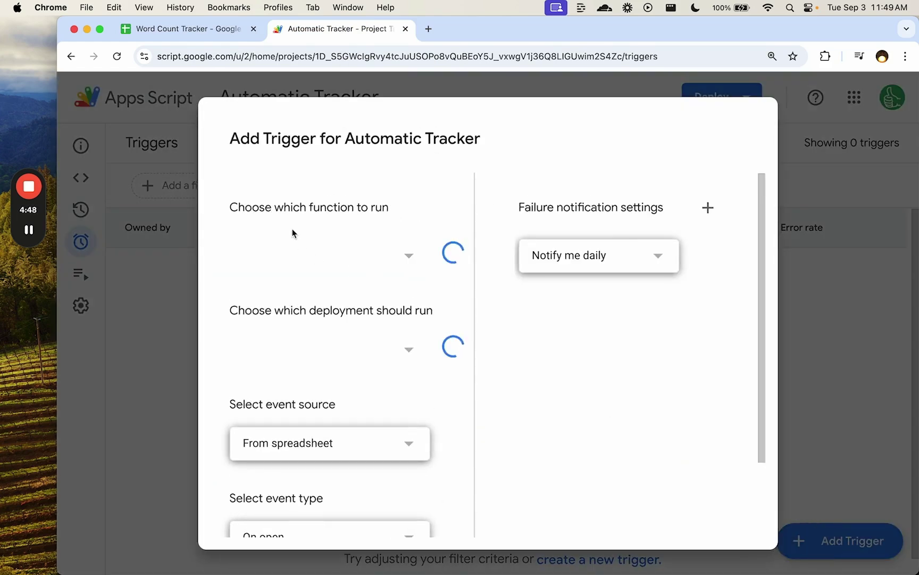
{"action": "left_click", "coordinate": [333, 256]}
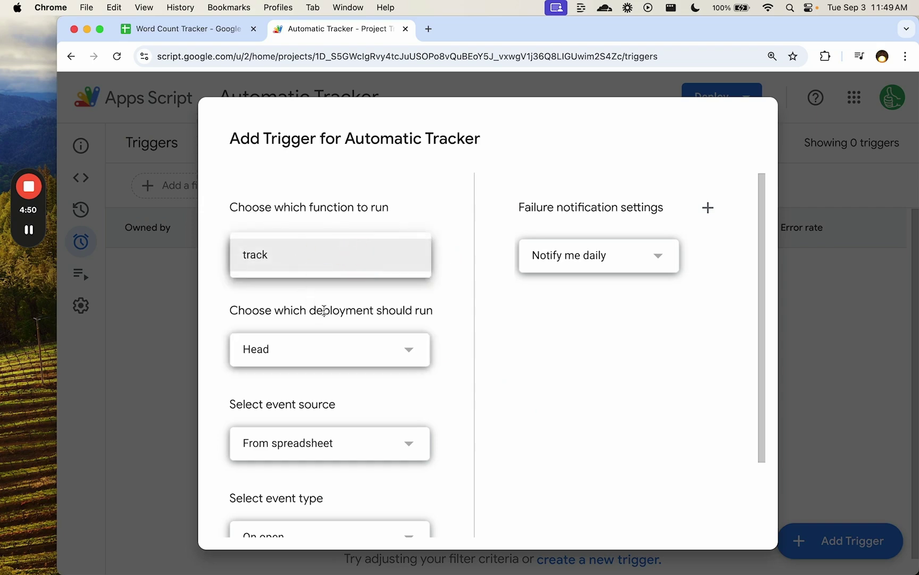
{"action": "scroll", "coordinate": [324, 311], "scroll_direction": "down", "scroll_amount": 3}
{"action": "left_click", "coordinate": [320, 363]}
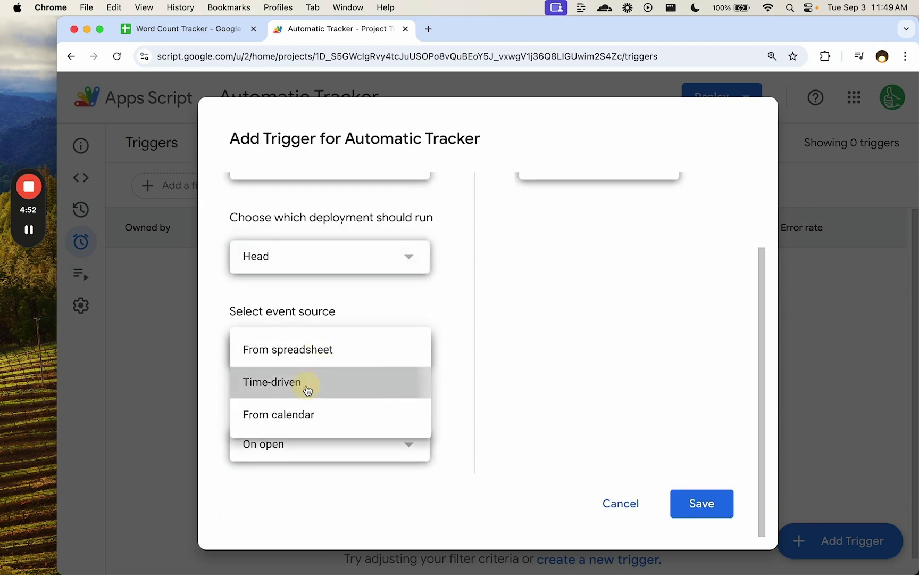
{"action": "left_click", "coordinate": [308, 382]}
{"action": "scroll", "coordinate": [293, 384], "scroll_direction": "down", "scroll_amount": 2}
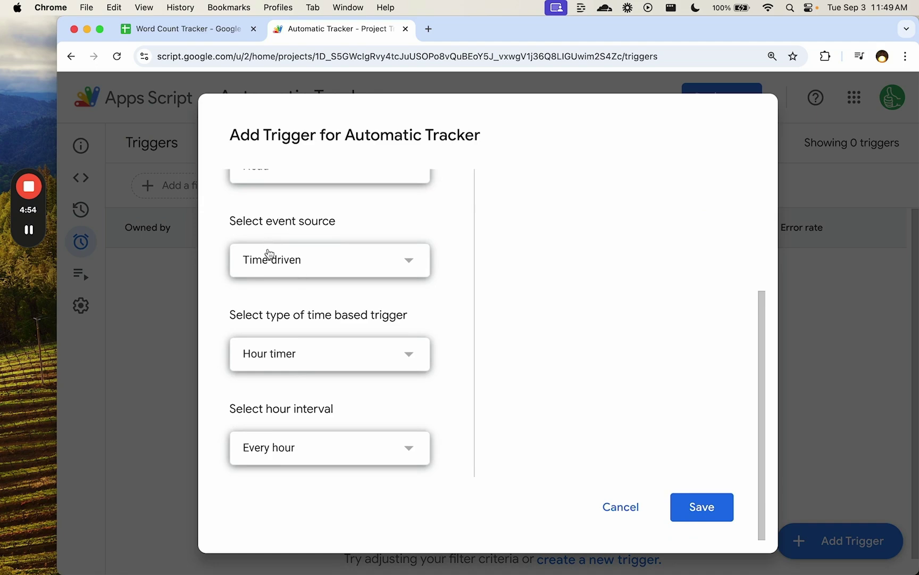
{"action": "left_click", "coordinate": [269, 254]}
{"action": "left_click", "coordinate": [343, 269]}
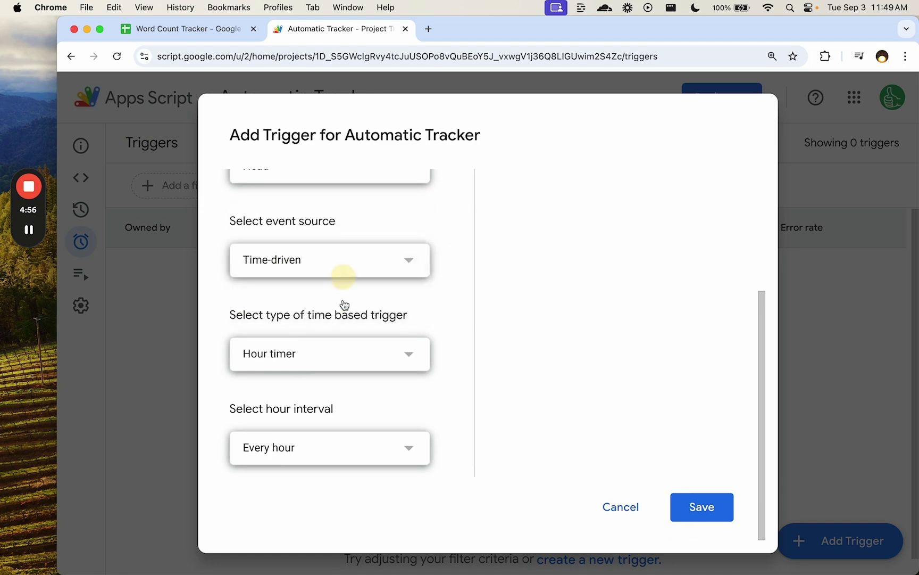
Set the trigger to a Day timer running 11pm to midnight and save it.
{"action": "left_click", "coordinate": [311, 355]}
{"action": "left_click", "coordinate": [307, 390]}
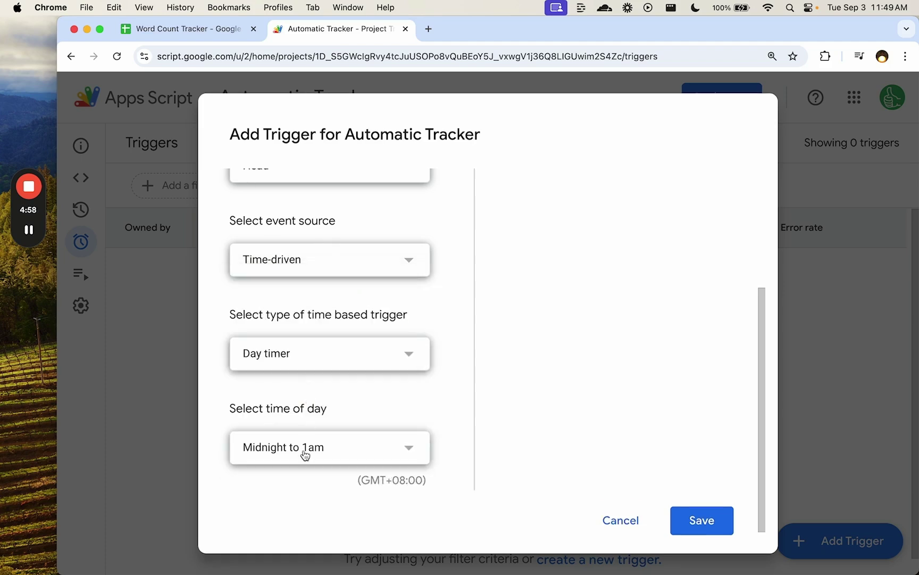
{"action": "left_click", "coordinate": [305, 455]}
{"action": "scroll", "coordinate": [318, 232], "scroll_direction": "down", "scroll_amount": 1}
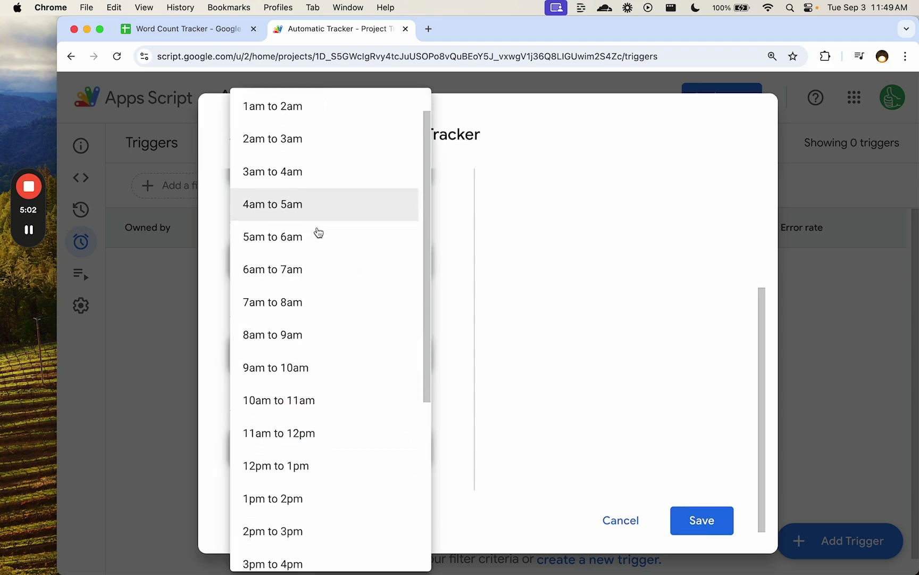
{"action": "scroll", "coordinate": [309, 288], "scroll_direction": "down", "scroll_amount": 5}
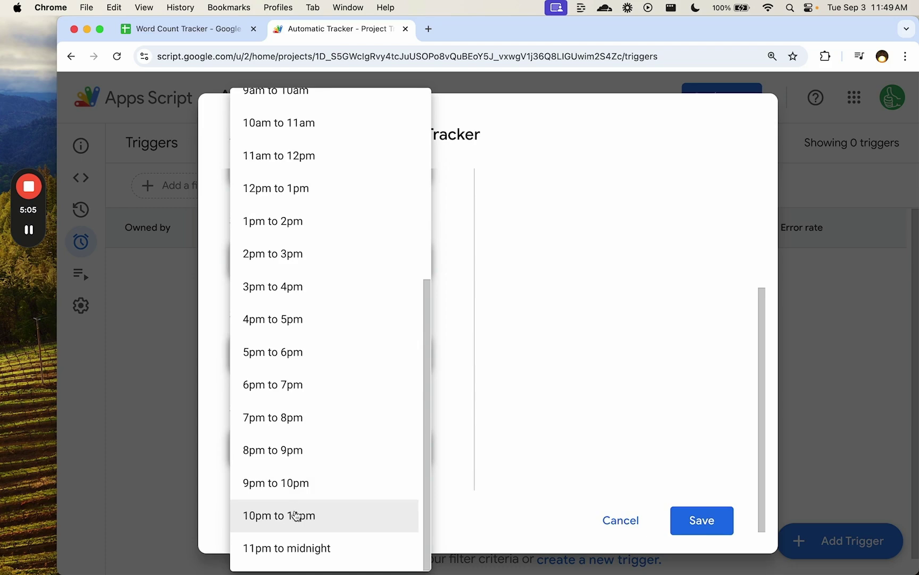
{"action": "scroll", "coordinate": [290, 468], "scroll_direction": "up", "scroll_amount": 5}
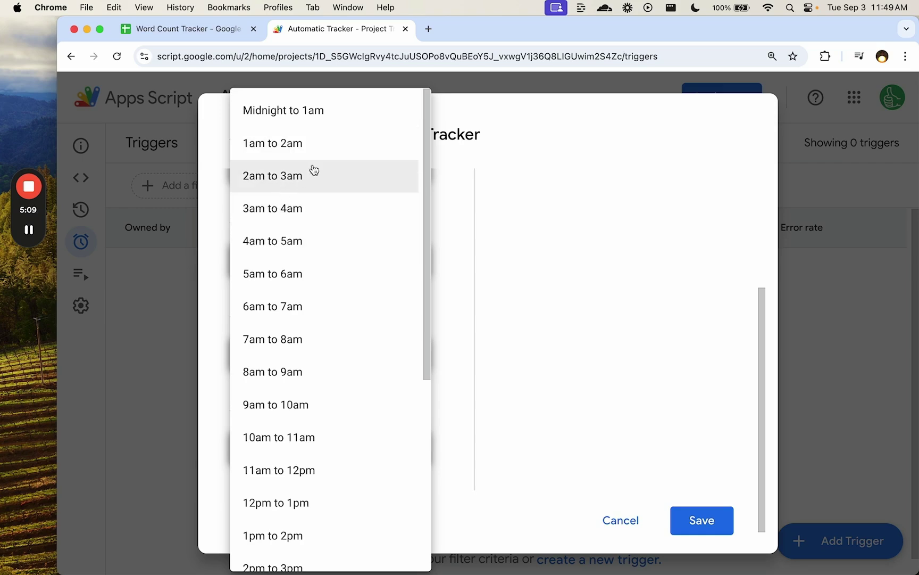
{"action": "scroll", "coordinate": [324, 224], "scroll_direction": "down", "scroll_amount": 5}
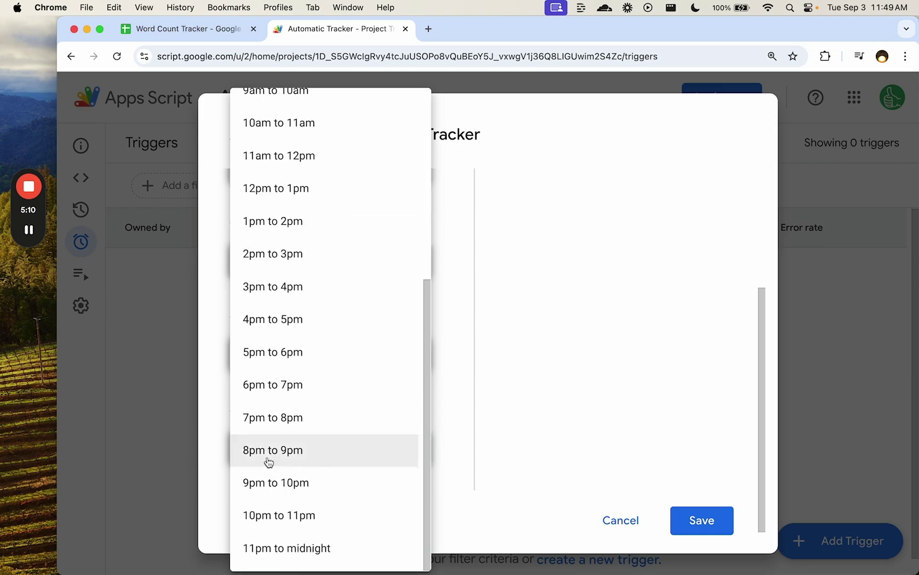
{"action": "left_click", "coordinate": [279, 548]}
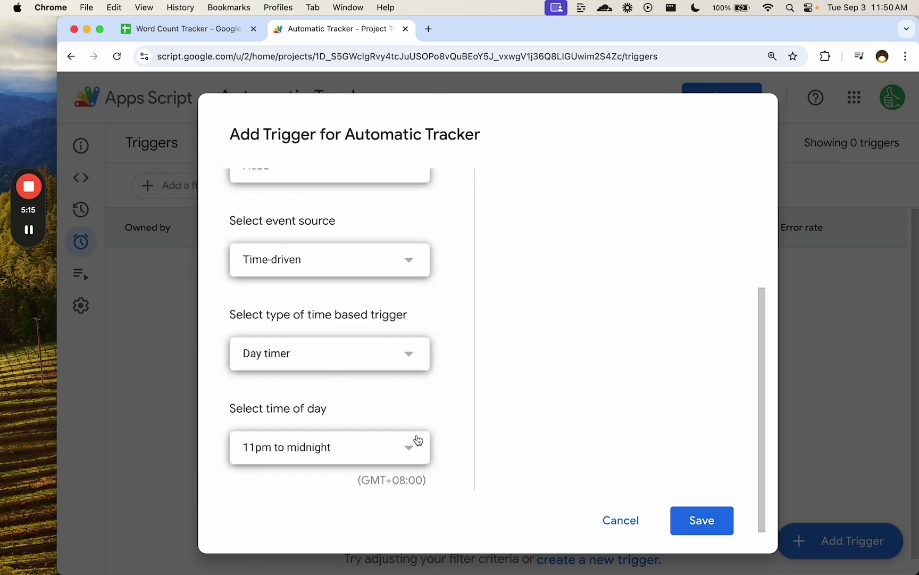
{"action": "left_click", "coordinate": [714, 535]}
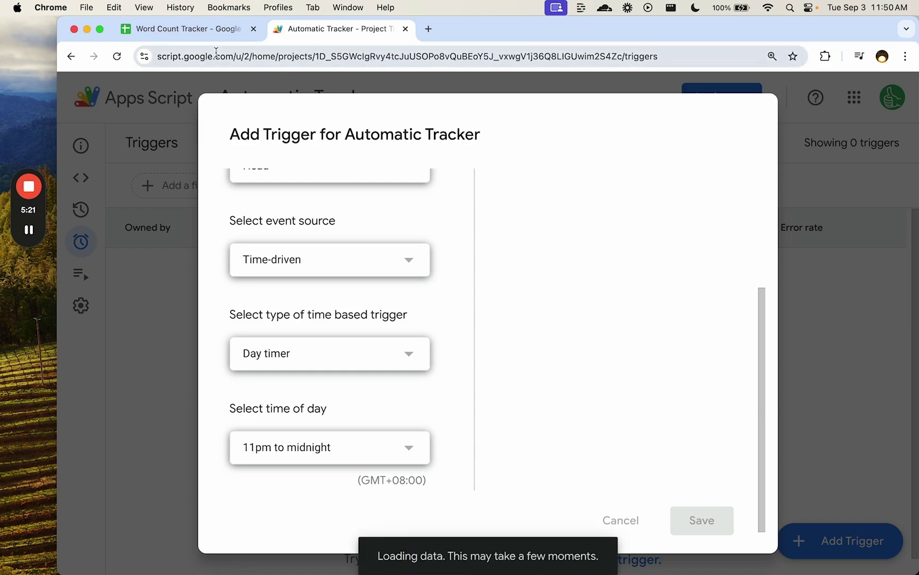
Choose the account and allow Automatic Tracker spreadsheet access, then return to the script.
{"action": "left_click", "coordinate": [223, 27]}
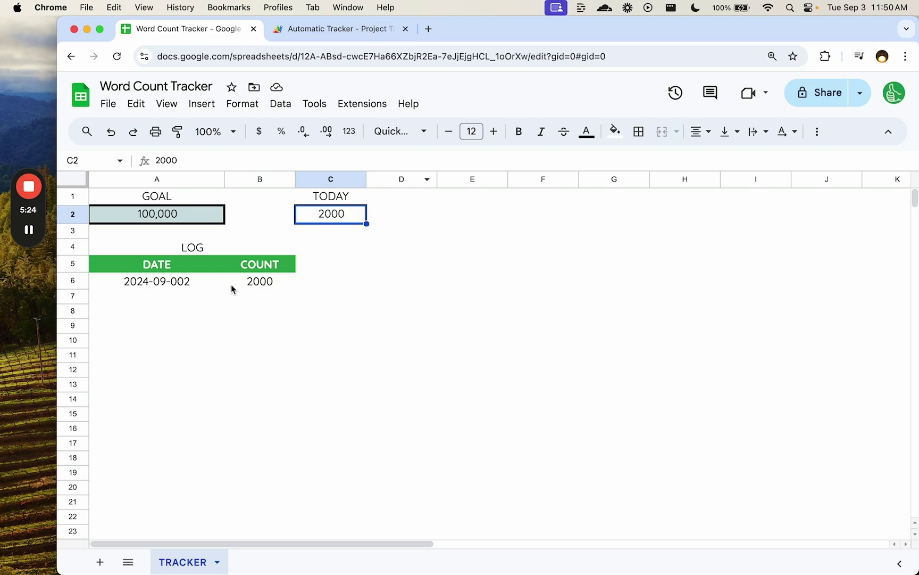
{"action": "left_click_drag", "start_coordinate": [183, 277], "coordinate": [227, 281]}
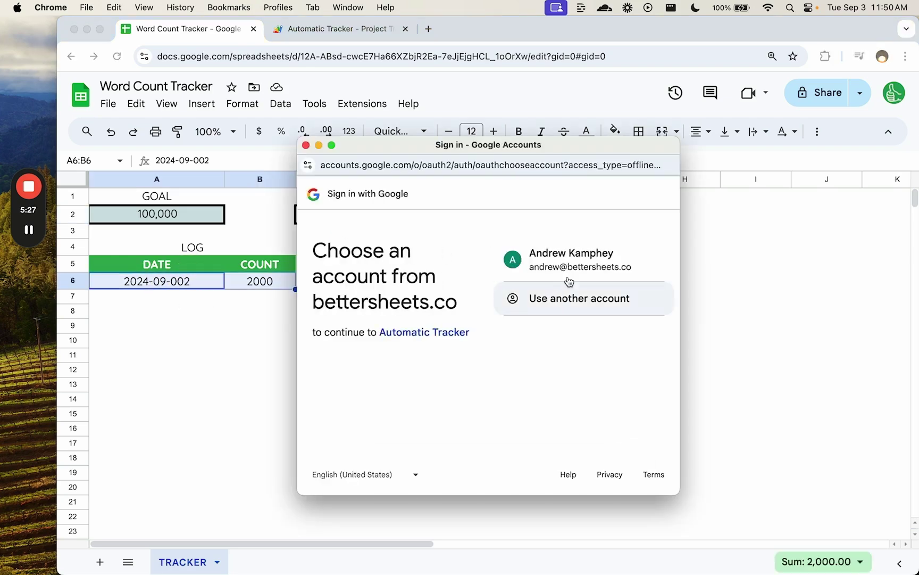
{"action": "left_click", "coordinate": [570, 261]}
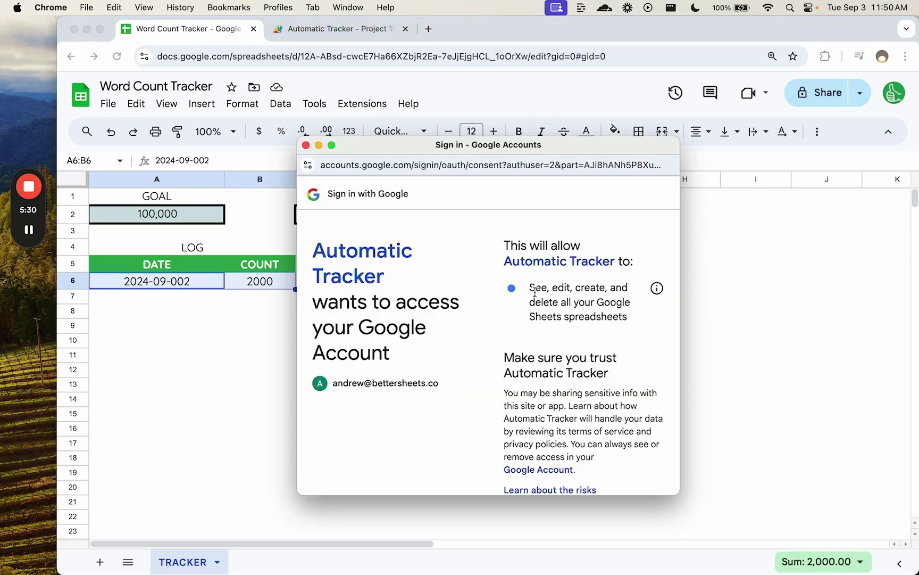
{"action": "scroll", "coordinate": [549, 455], "scroll_direction": "down", "scroll_amount": 3}
{"action": "left_click", "coordinate": [555, 424]}
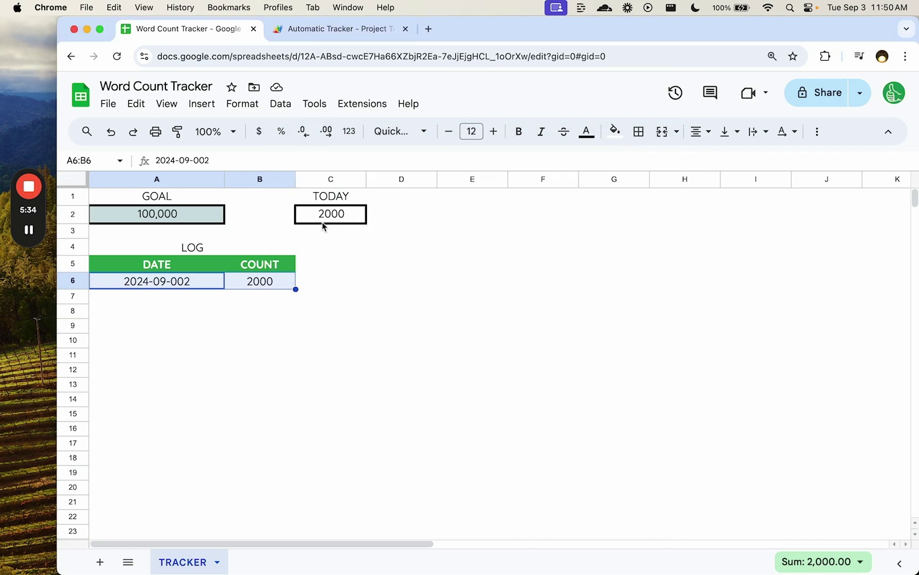
{"action": "left_click", "coordinate": [329, 221]}
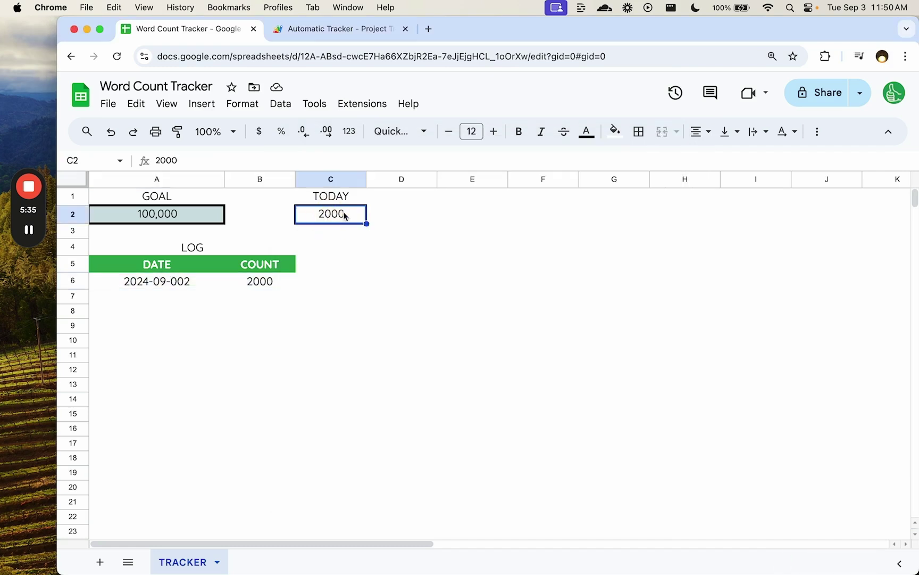
{"action": "left_click", "coordinate": [337, 28]}
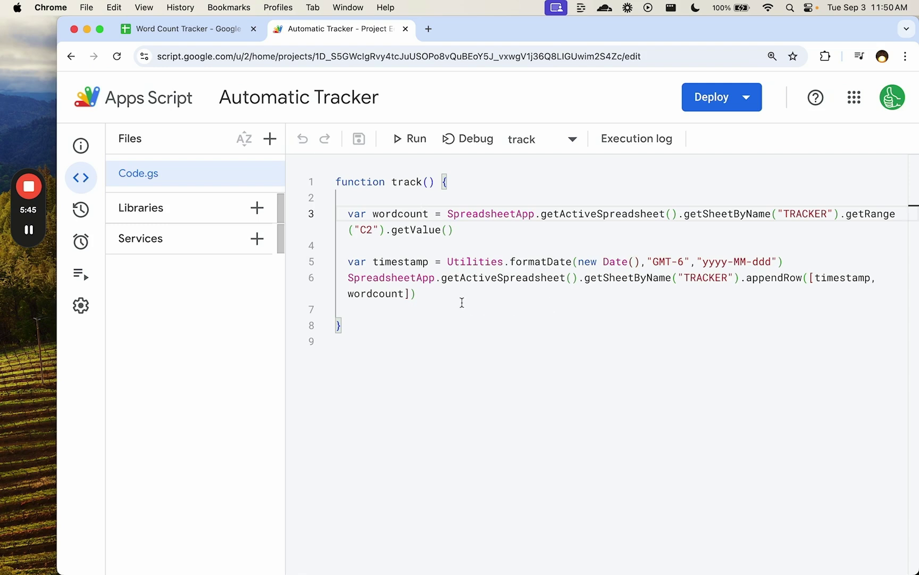
Add a line 8 that clears TRACKER cell C2 with clearContent() and save the script.
{"action": "left_click", "coordinate": [462, 302]}
{"action": "left_click", "coordinate": [422, 302]}
{"action": "key", "text": "Return"}
{"action": "left_click", "coordinate": [457, 240]}
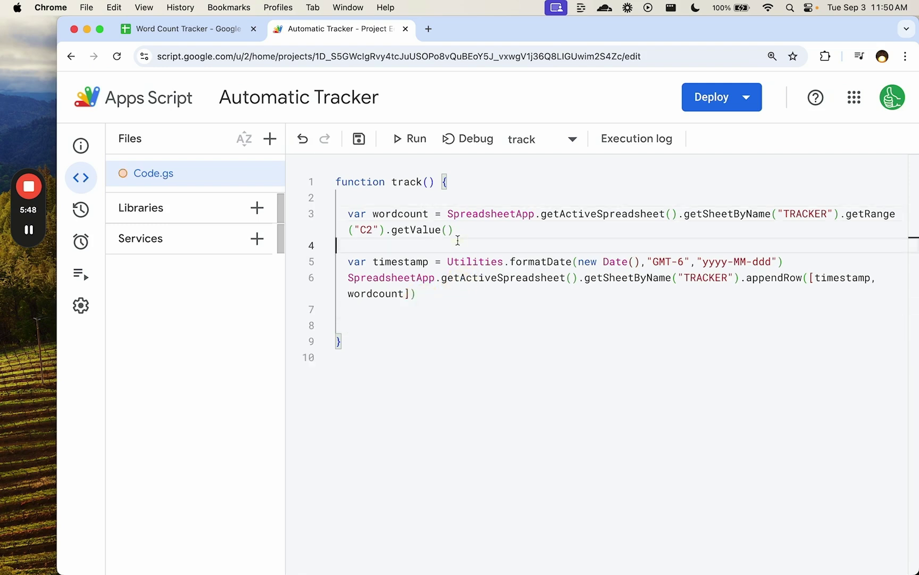
{"action": "left_click_drag", "start_coordinate": [458, 239], "coordinate": [449, 214]}
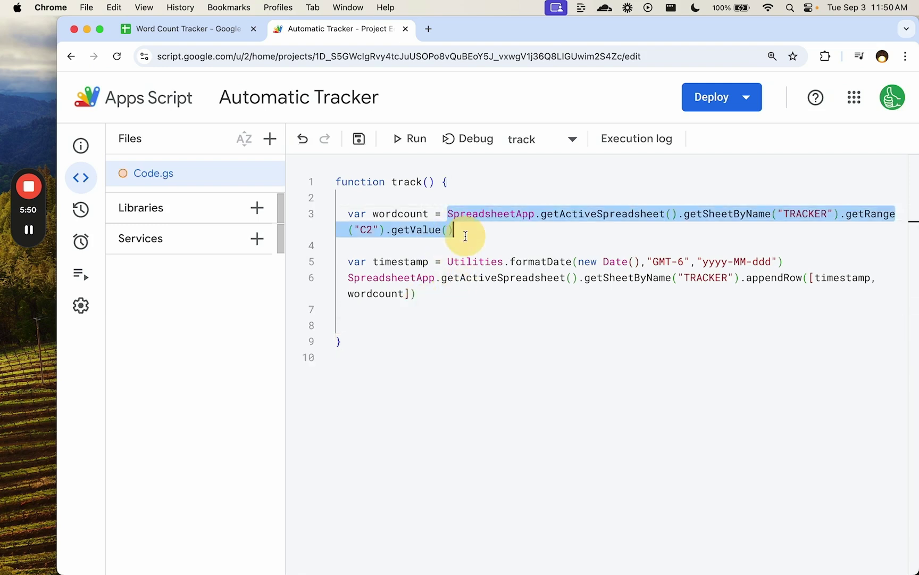
{"action": "key", "text": "super+c"}
{"action": "left_click", "coordinate": [404, 326]}
{"action": "key", "text": "super+v"}
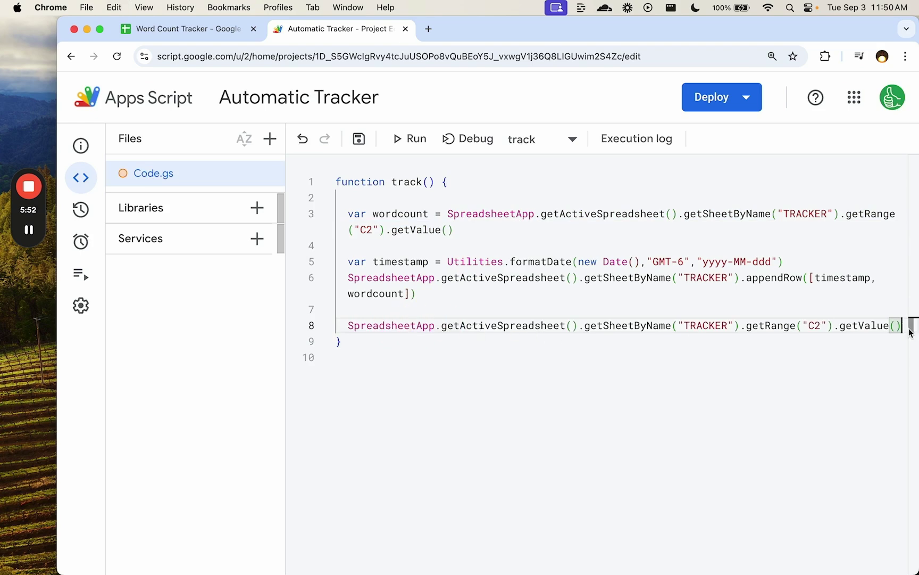
{"action": "key", "text": "BackSpace"}
{"action": "key", "text": "BackSpace"}
{"action": "key", "text": "BackSpace"}
{"action": "type", "text": "clearCont"}
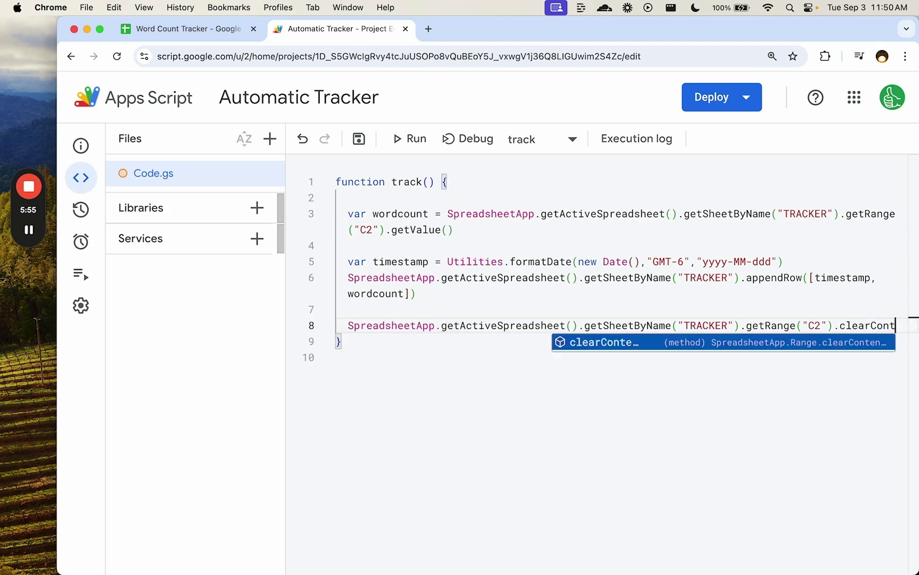
{"action": "type", "text": "et"}
{"action": "key", "text": "Return"}
{"action": "type", "text": "("}
{"action": "key", "text": "super+s"}
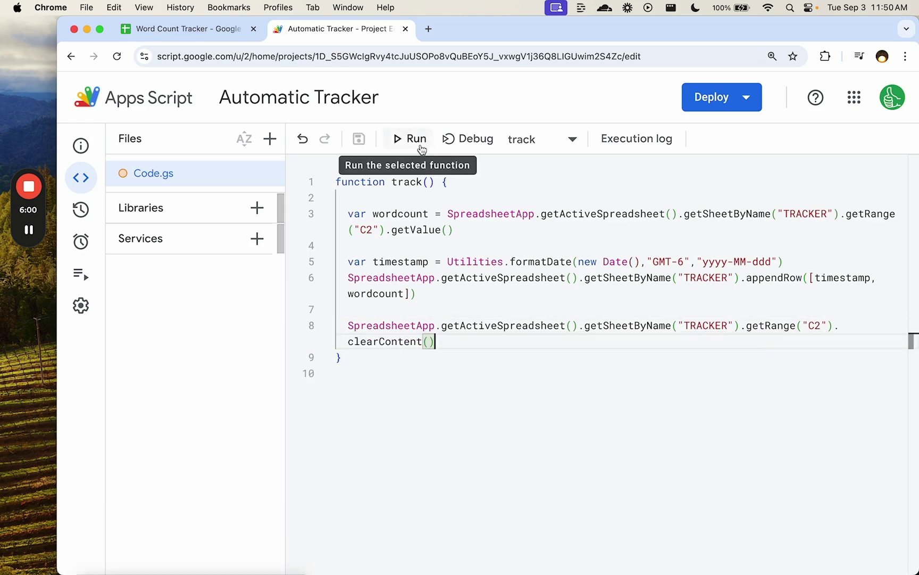
Spot the extra digit in A6's logged date and correct the format to yyyy-MM-dd.
{"action": "left_click", "coordinate": [224, 30]}
{"action": "left_click_drag", "start_coordinate": [176, 281], "coordinate": [260, 281]}
{"action": "left_click", "coordinate": [330, 29]}
{"action": "left_click", "coordinate": [215, 30]}
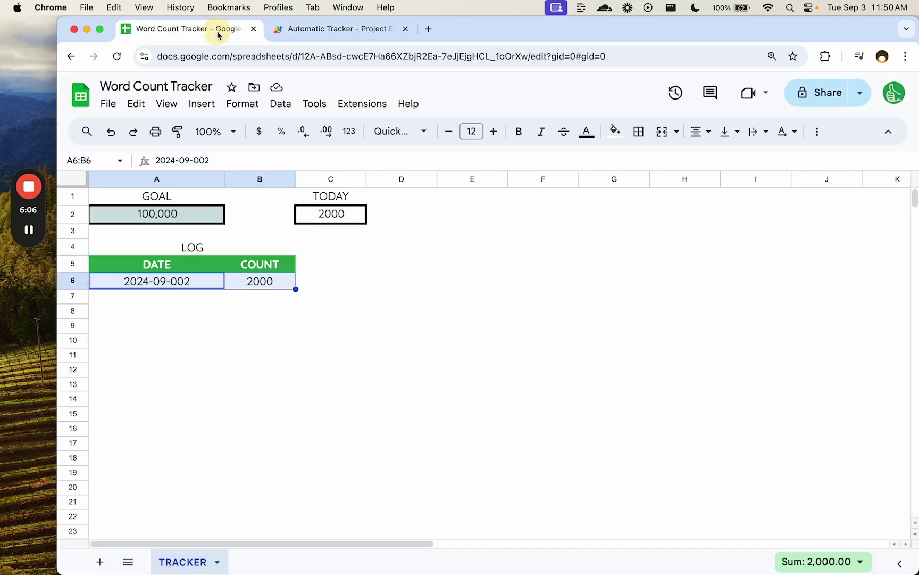
{"action": "double_click", "coordinate": [163, 283]}
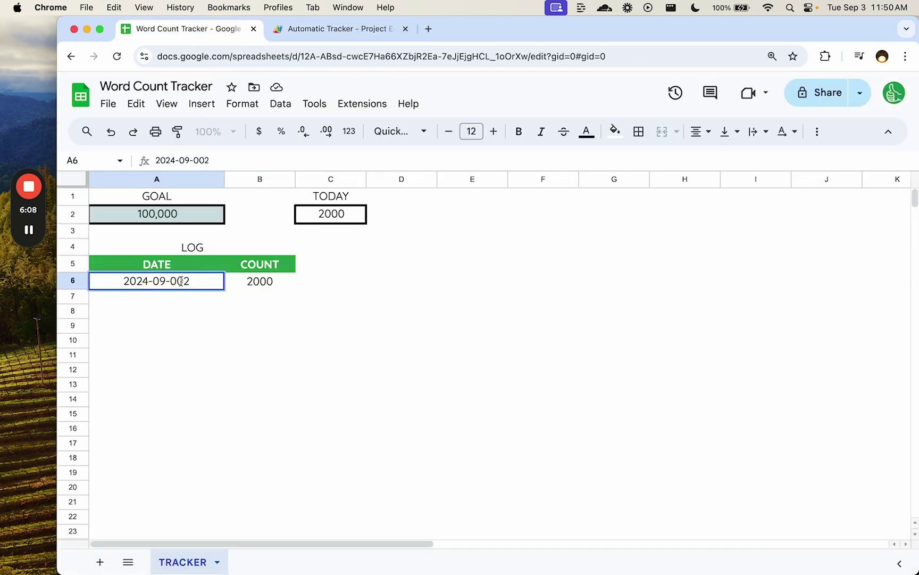
{"action": "left_click_drag", "start_coordinate": [177, 282], "coordinate": [217, 285]}
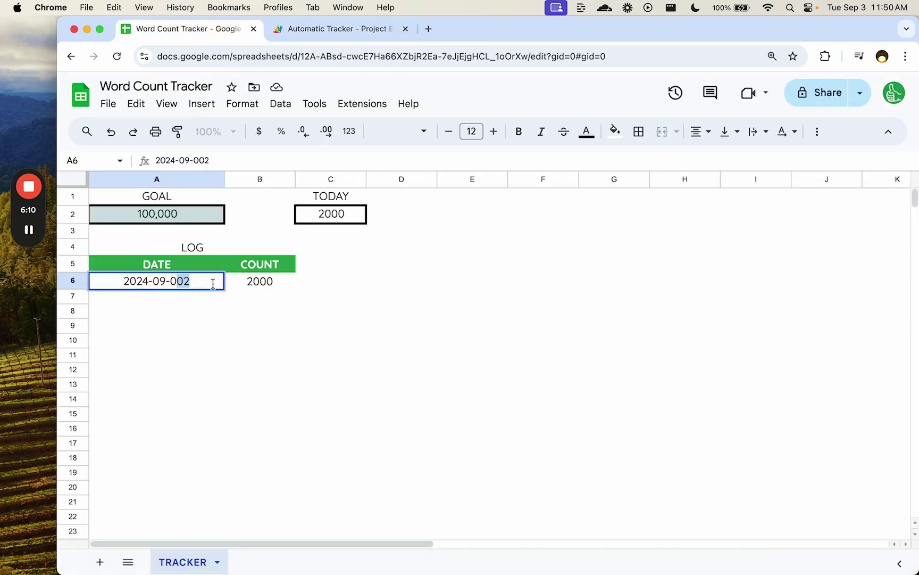
{"action": "left_click", "coordinate": [330, 29]}
{"action": "left_click", "coordinate": [769, 262]}
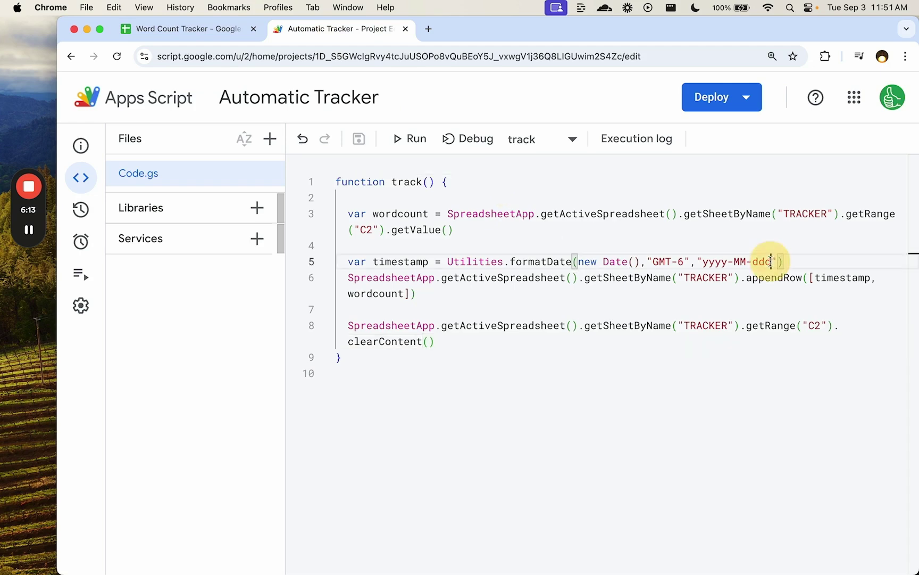
{"action": "key", "text": "BackSpace"}
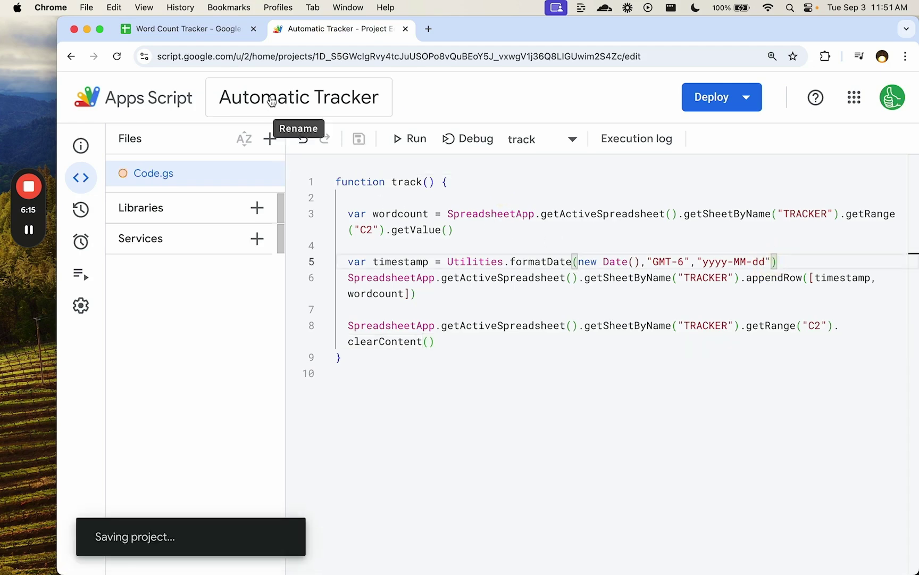
Run track again, then move the TODAY heading and input cell from C1:C2 to B1:B2.
{"action": "left_click", "coordinate": [411, 138]}
{"action": "left_click", "coordinate": [210, 33]}
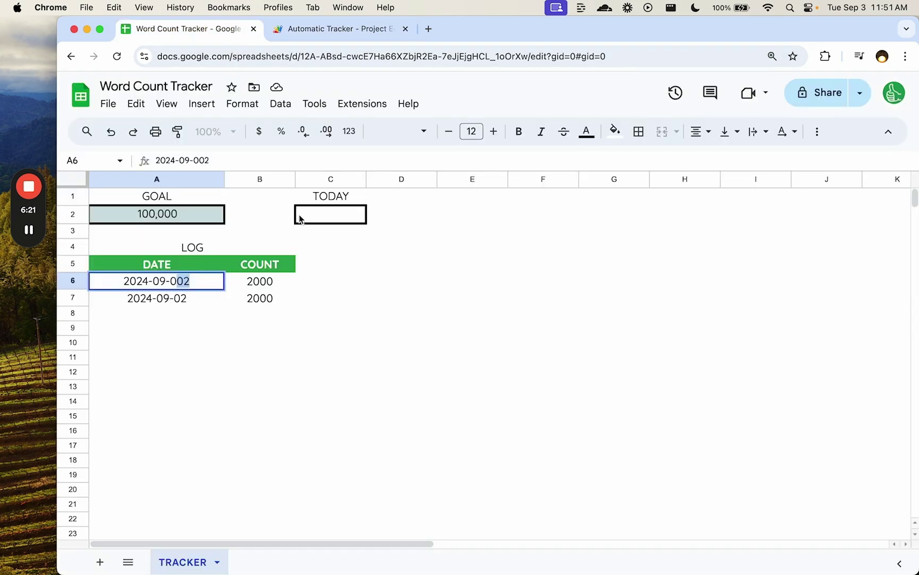
{"action": "left_click", "coordinate": [321, 199]}
{"action": "left_click", "coordinate": [321, 210]}
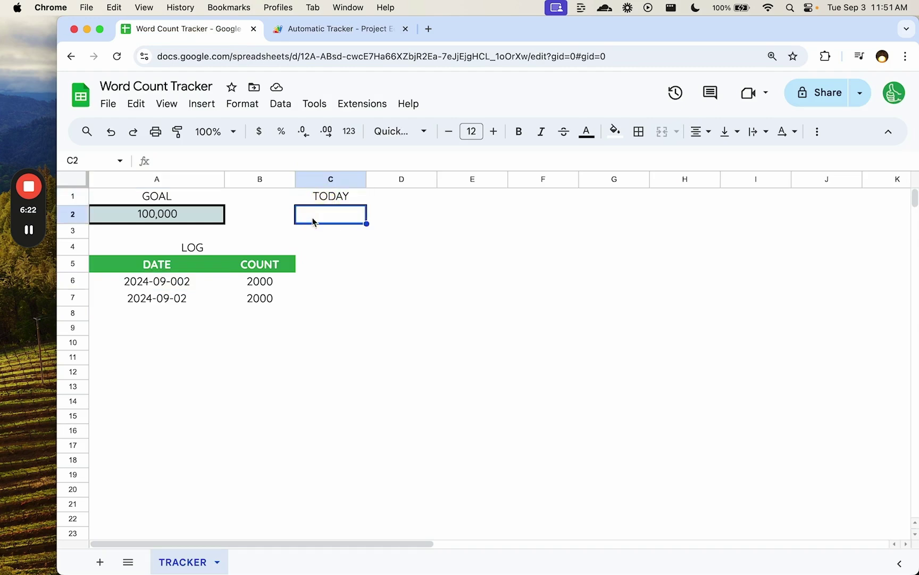
{"action": "left_click", "coordinate": [332, 179]}
{"action": "left_click_drag", "start_coordinate": [330, 197], "coordinate": [324, 213]}
{"action": "key", "text": "super+c"}
{"action": "key", "text": "Left"}
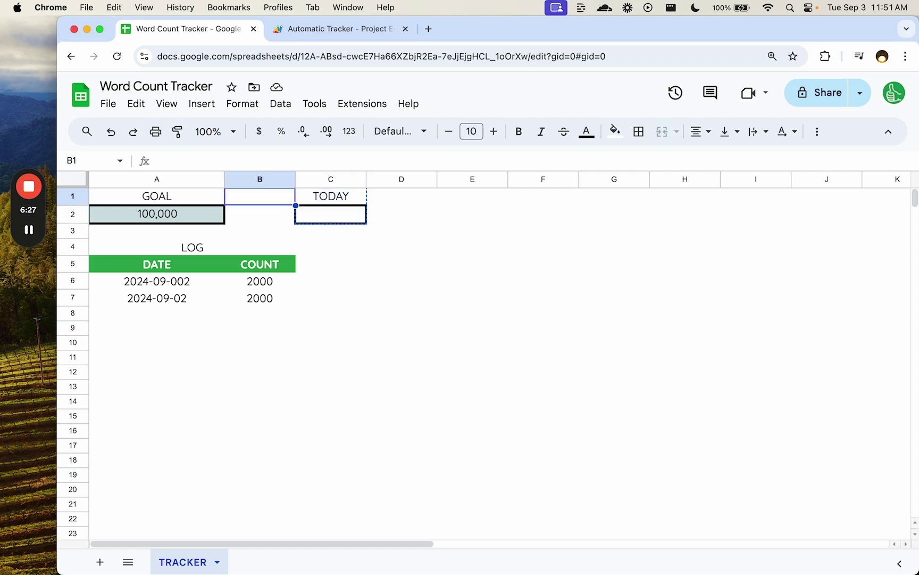
{"action": "key", "text": "super+v"}
Delete columns C through Z and widen columns A and B to about 330 px.
{"action": "left_click", "coordinate": [343, 204]}
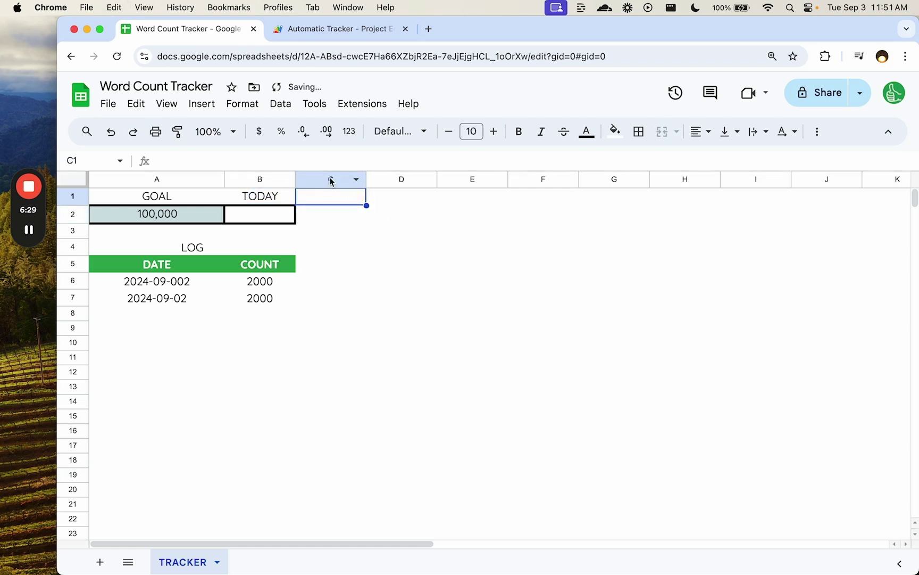
{"action": "left_click", "coordinate": [330, 181]}
{"action": "key", "text": "super+shift+Right"}
{"action": "right_click", "coordinate": [325, 179]}
{"action": "left_click", "coordinate": [410, 290]}
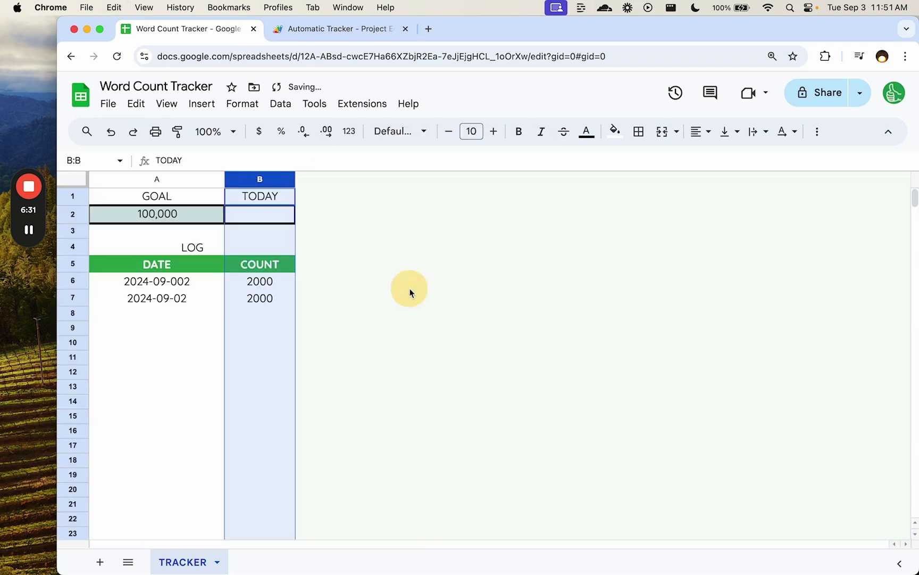
{"action": "left_click", "coordinate": [180, 180]}
{"action": "left_click", "coordinate": [290, 180], "text": "shift"}
{"action": "left_click_drag", "start_coordinate": [295, 179], "coordinate": [401, 181]}
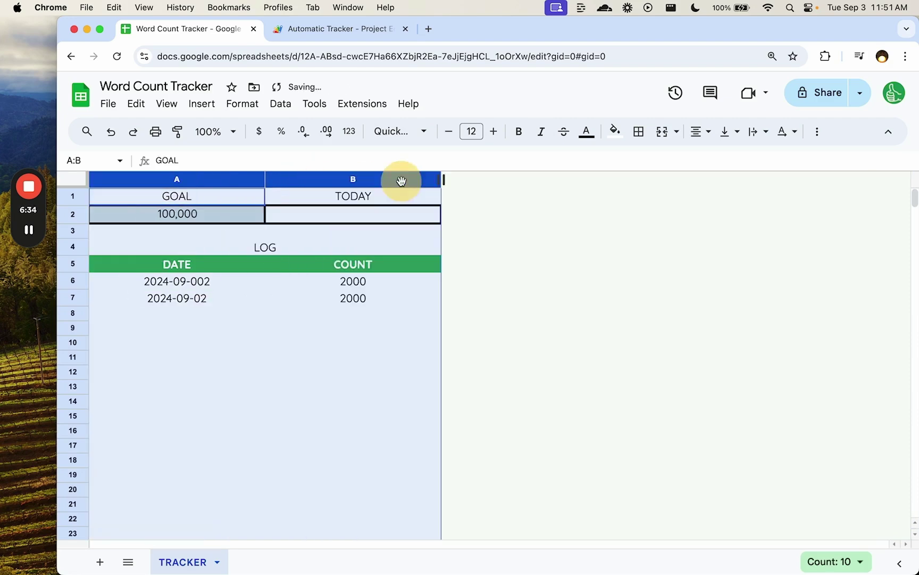
{"action": "left_click", "coordinate": [308, 230]}
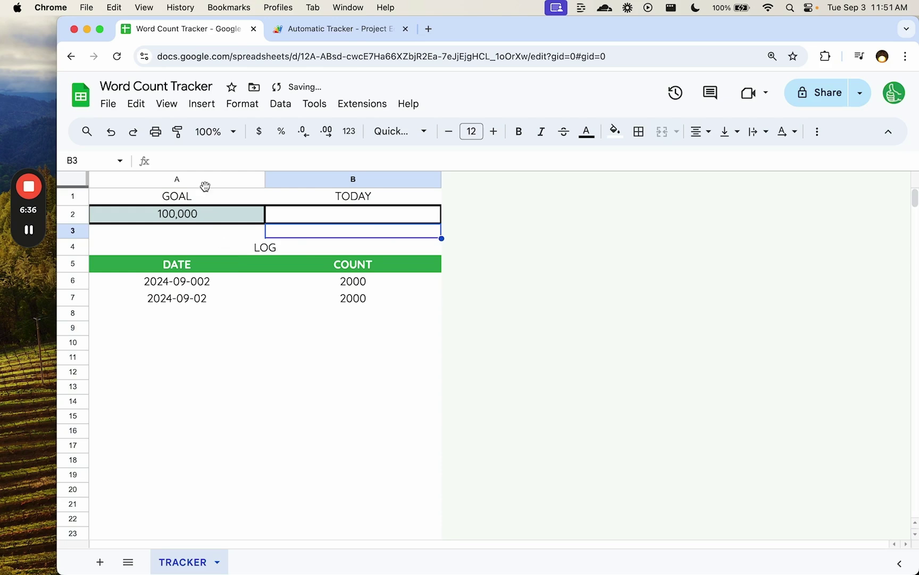
Change both getRange("C2") references in the script to "B2" and save.
{"action": "left_click", "coordinate": [347, 29]}
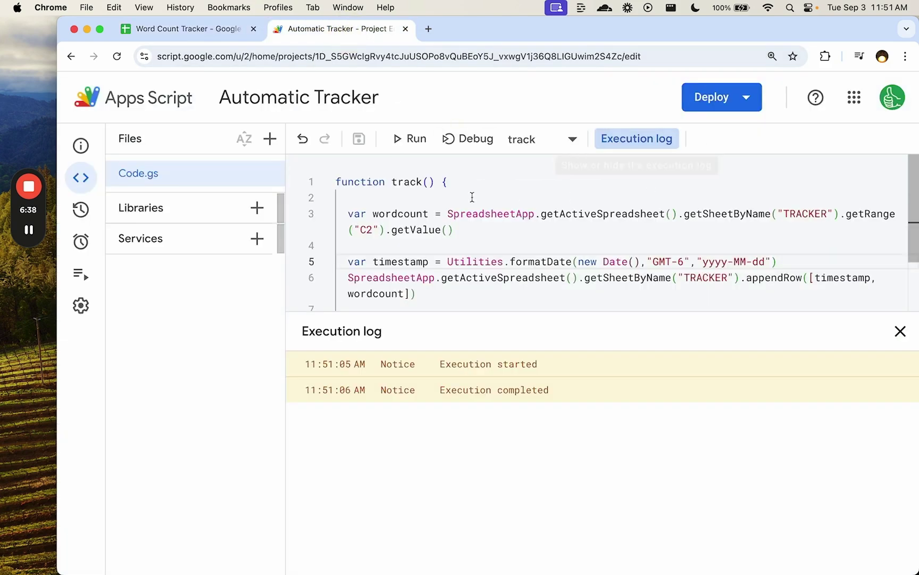
{"action": "double_click", "coordinate": [368, 230]}
{"action": "type", "text": "B2"}
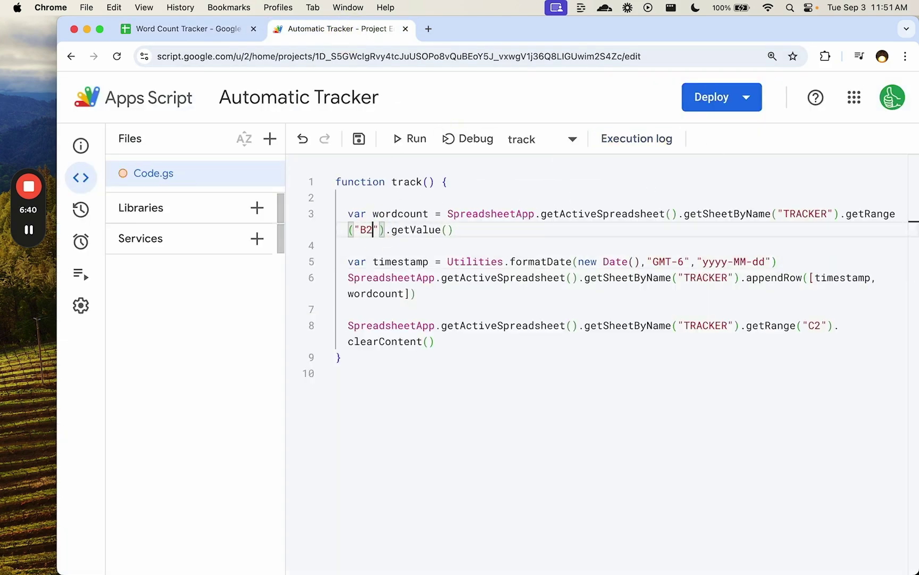
{"action": "key", "text": "super+s"}
{"action": "double_click", "coordinate": [814, 325]}
{"action": "type", "text": "B2"}
{"action": "key", "text": "super+s"}
{"action": "left_click", "coordinate": [198, 30]}
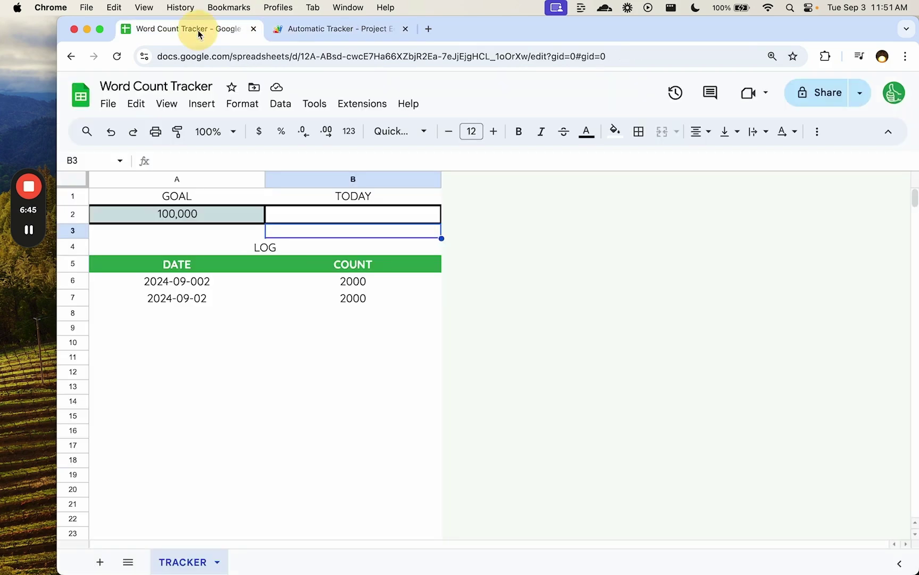
Change the first log date in A6 to September 1, 2024 via the date picker.
{"action": "left_click", "coordinate": [259, 247]}
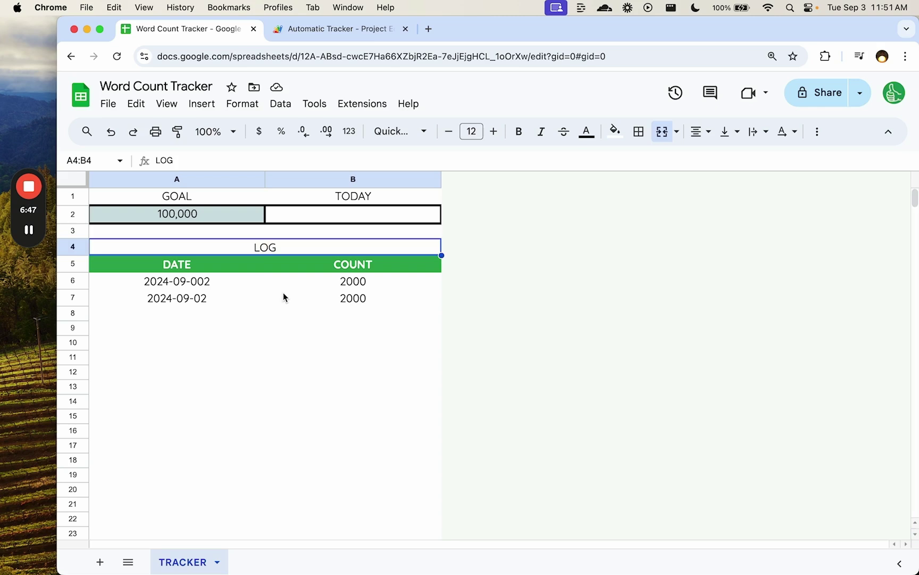
{"action": "key", "text": "super+z"}
{"action": "left_click", "coordinate": [219, 289]}
{"action": "double_click", "coordinate": [219, 289]}
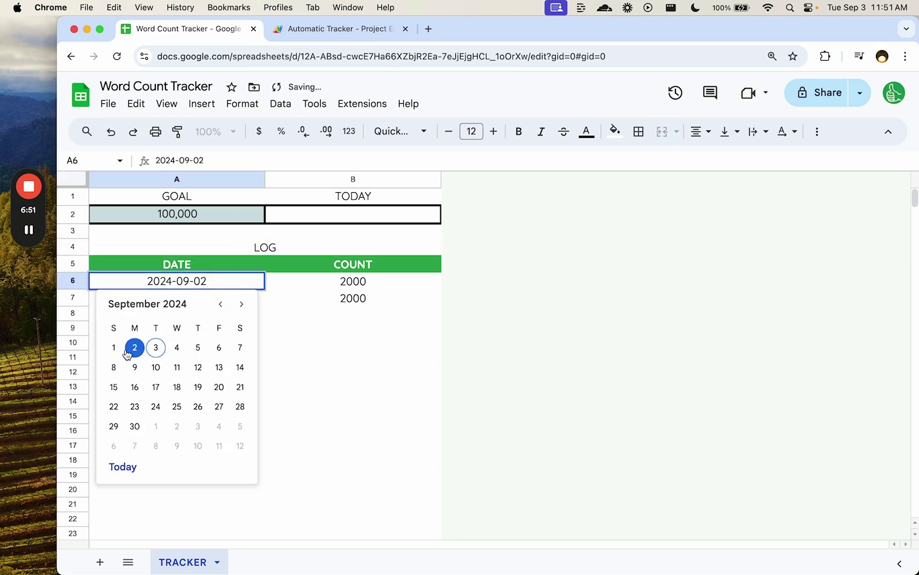
{"action": "left_click", "coordinate": [114, 351]}
Review the COUNT entries and copy the A2 goal cell into A3 for the total.
{"action": "left_click_drag", "start_coordinate": [343, 283], "coordinate": [205, 304]}
{"action": "left_click", "coordinate": [247, 235]}
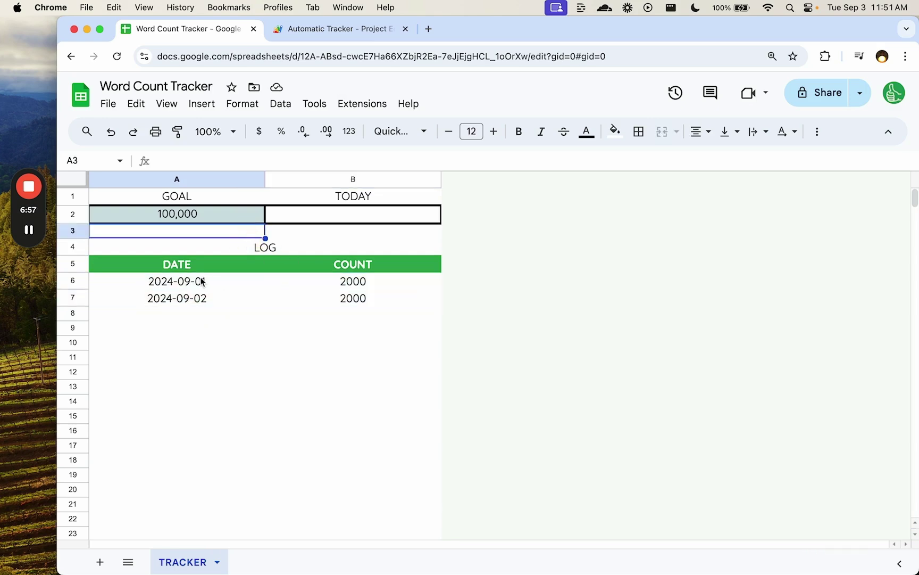
{"action": "left_click_drag", "start_coordinate": [205, 282], "coordinate": [363, 340]}
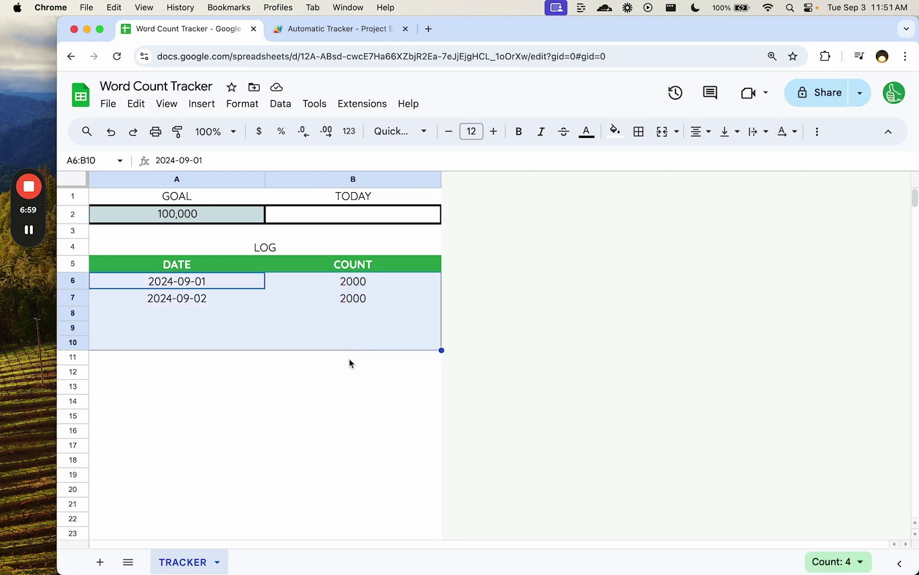
{"action": "left_click_drag", "start_coordinate": [366, 300], "coordinate": [362, 417]}
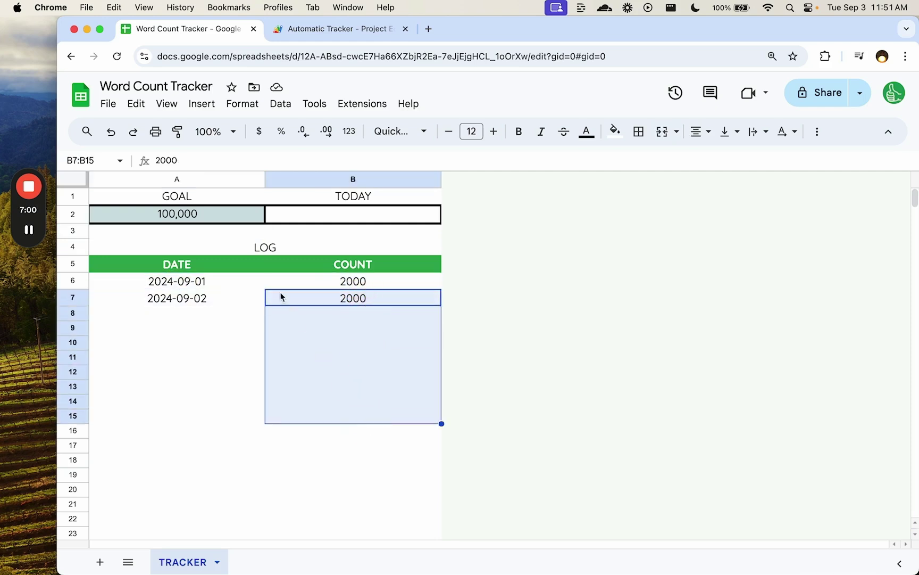
{"action": "left_click", "coordinate": [196, 231]}
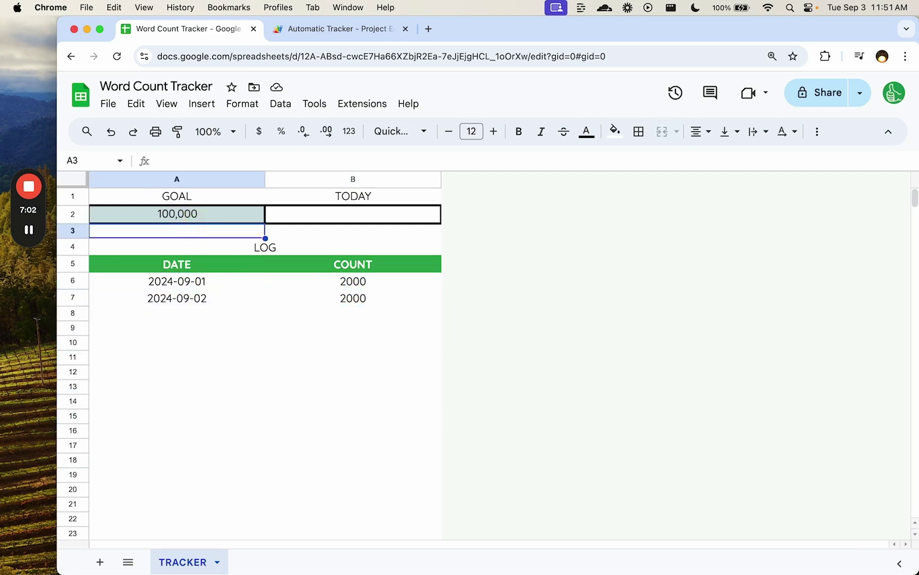
{"action": "left_click", "coordinate": [177, 215]}
{"action": "key", "text": "super+c"}
{"action": "left_click", "coordinate": [174, 233]}
{"action": "key", "text": "super+v"}
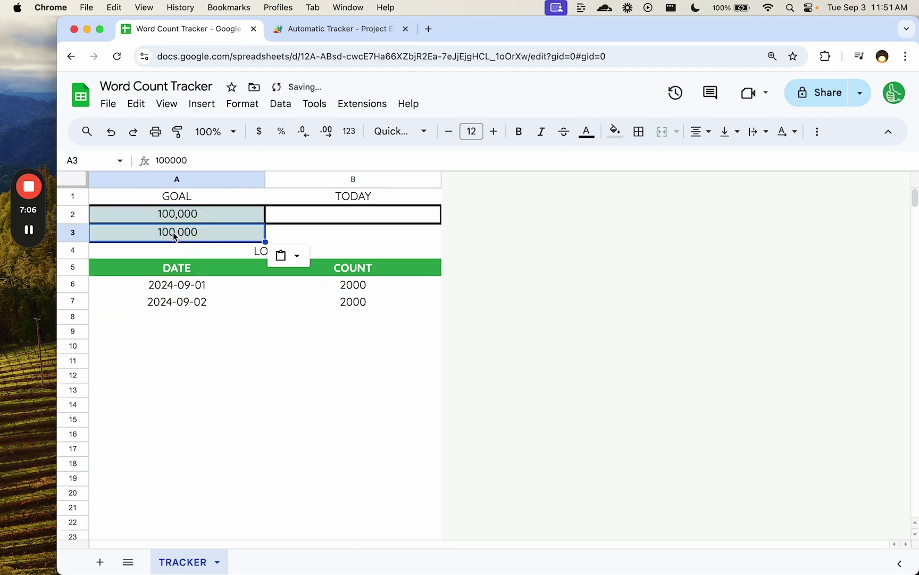
Total the log in A3 with =SUM(B6:B), make row 3 taller and vertically centre the total.
{"action": "type", "text": "="}
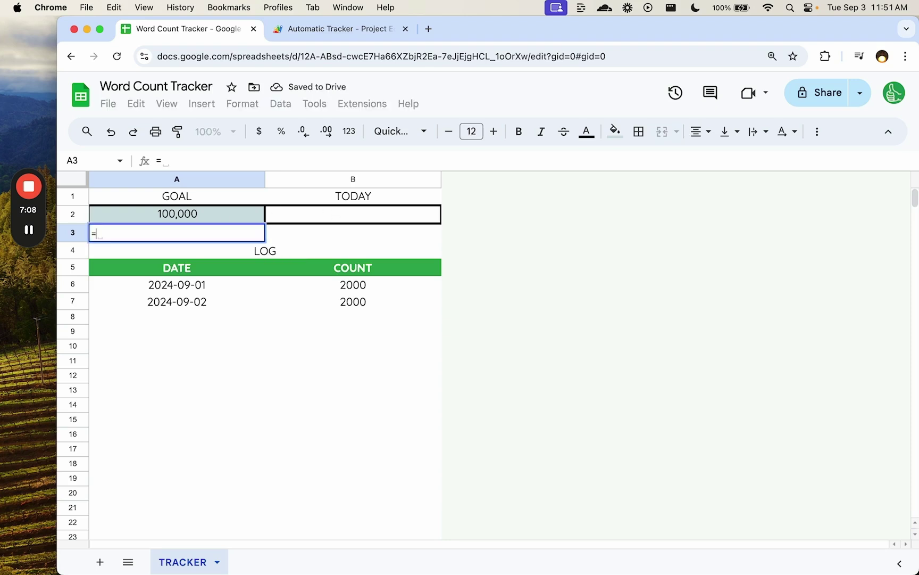
{"action": "type", "text": "SUM(B6:B)"}
{"action": "key", "text": "Return"}
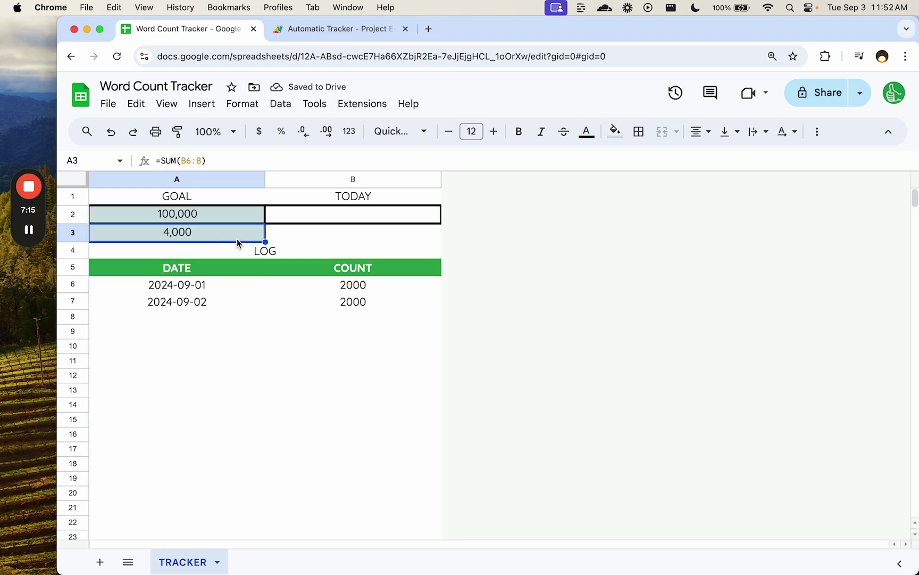
{"action": "left_click", "coordinate": [293, 237]}
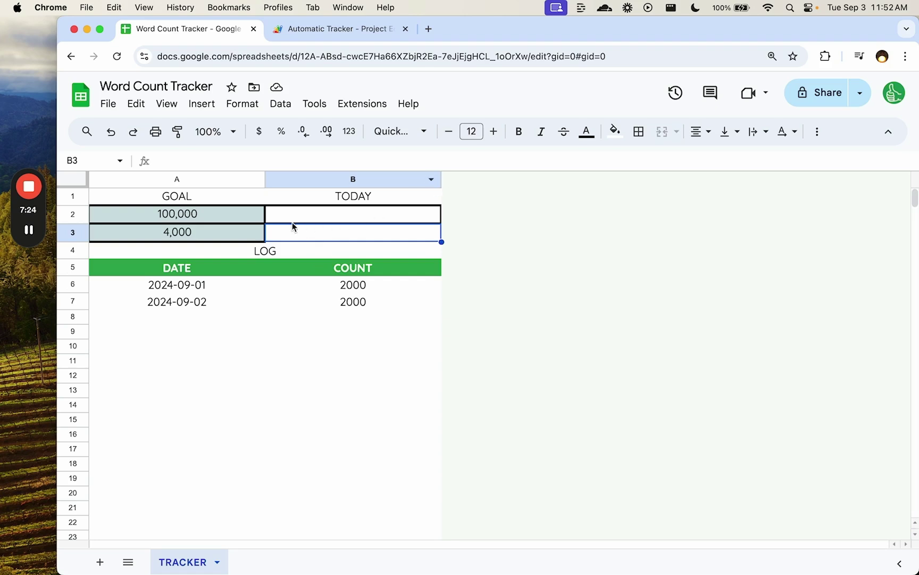
{"action": "left_click_drag", "start_coordinate": [73, 242], "coordinate": [72, 265]}
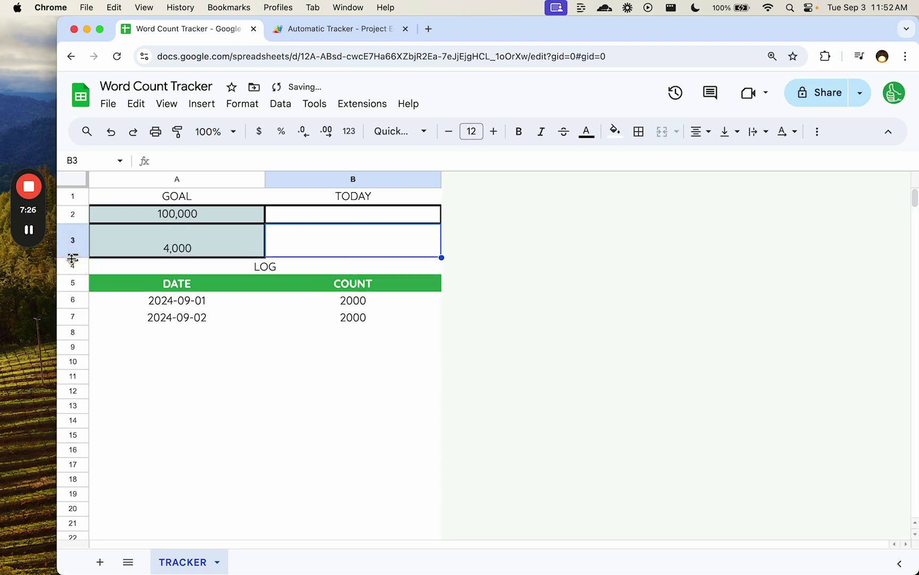
{"action": "left_click", "coordinate": [160, 251]}
{"action": "left_click", "coordinate": [701, 133]}
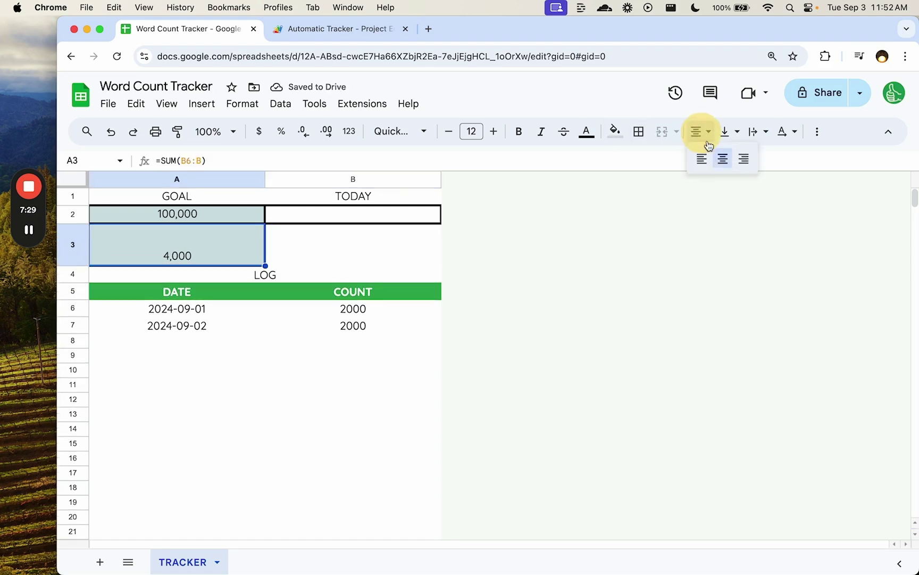
{"action": "left_click", "coordinate": [726, 132]}
{"action": "left_click", "coordinate": [753, 161]}
Make row 2 taller, raise the 100,000 goal in A2 to size 16 and vertically centre it.
{"action": "left_click", "coordinate": [321, 276]}
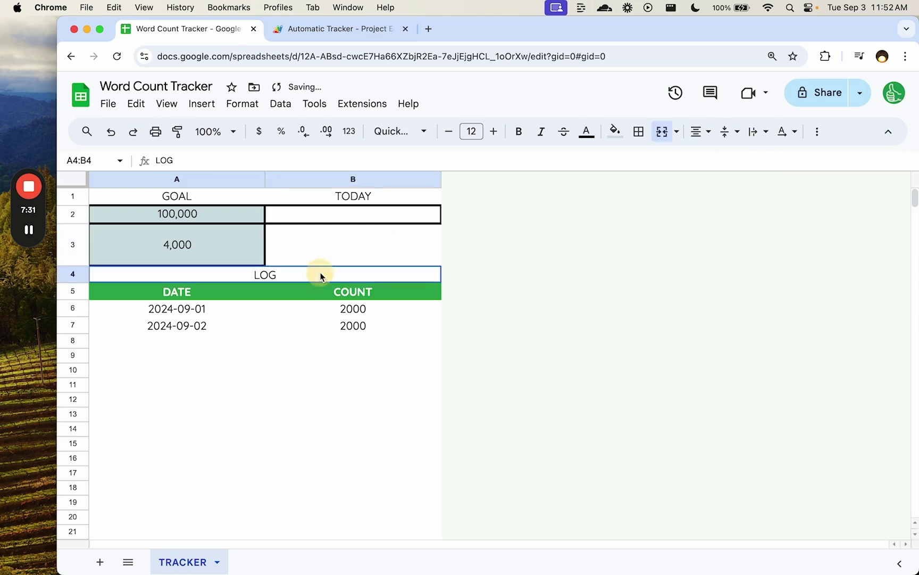
{"action": "left_click", "coordinate": [326, 250]}
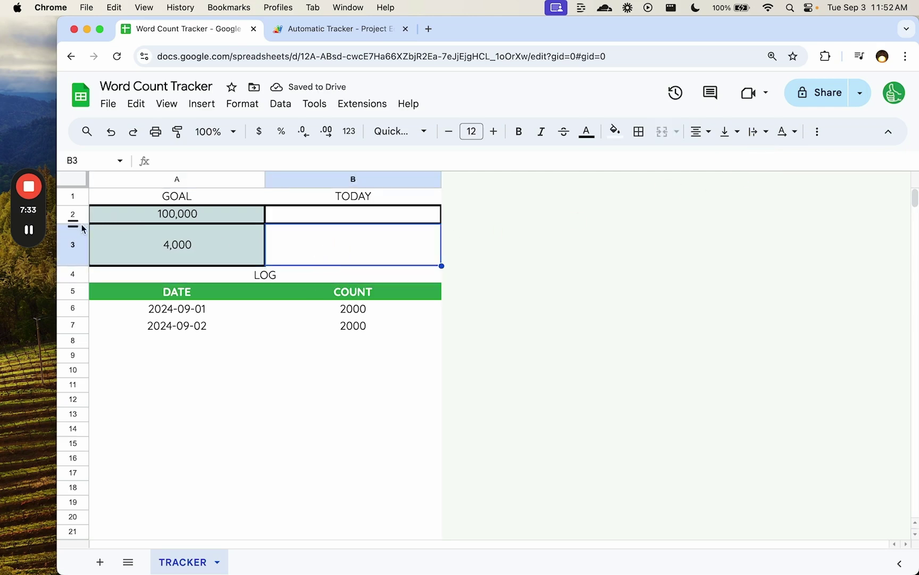
{"action": "left_click_drag", "start_coordinate": [75, 223], "coordinate": [70, 246]}
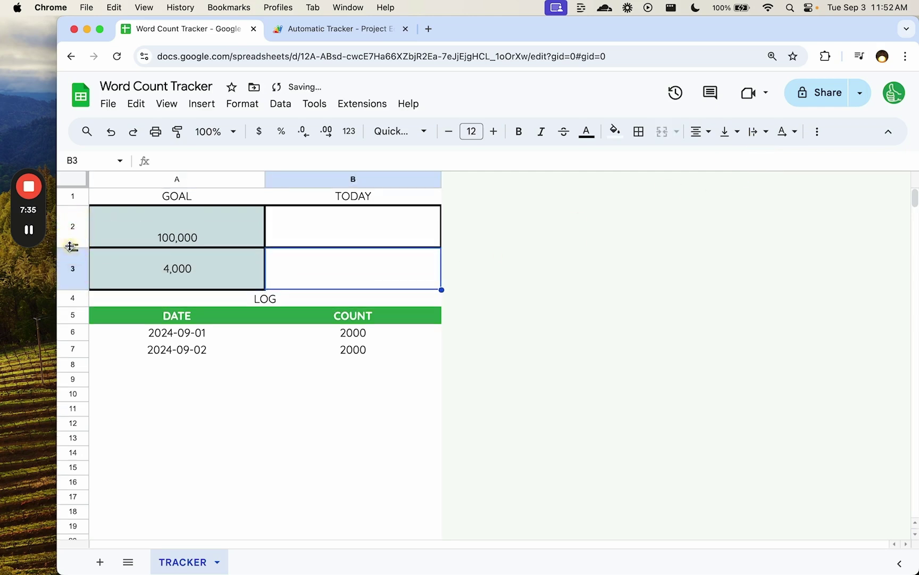
{"action": "left_click", "coordinate": [149, 227]}
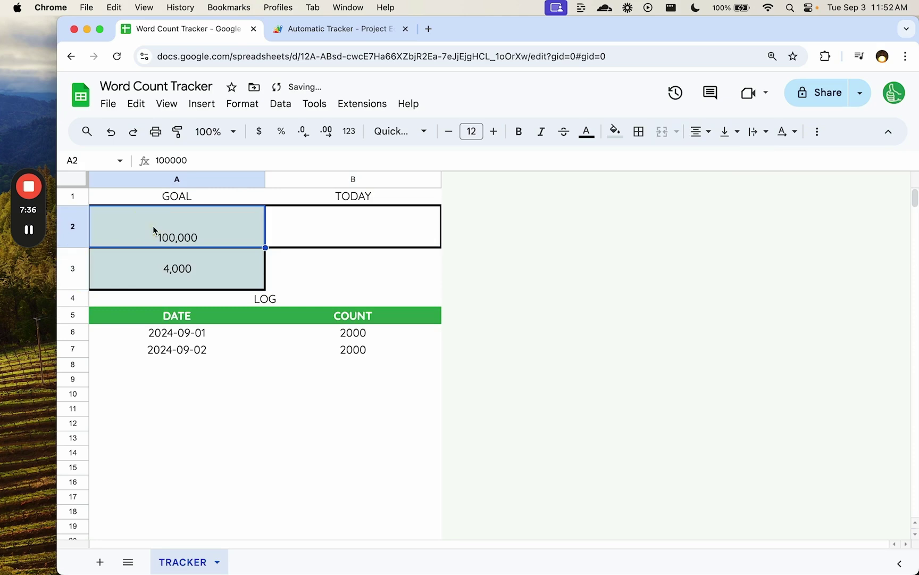
{"action": "left_click", "coordinate": [464, 132]}
{"action": "left_click", "coordinate": [493, 131]}
{"action": "left_click", "coordinate": [493, 131]}
{"action": "left_click", "coordinate": [494, 131]}
{"action": "left_click", "coordinate": [494, 132]}
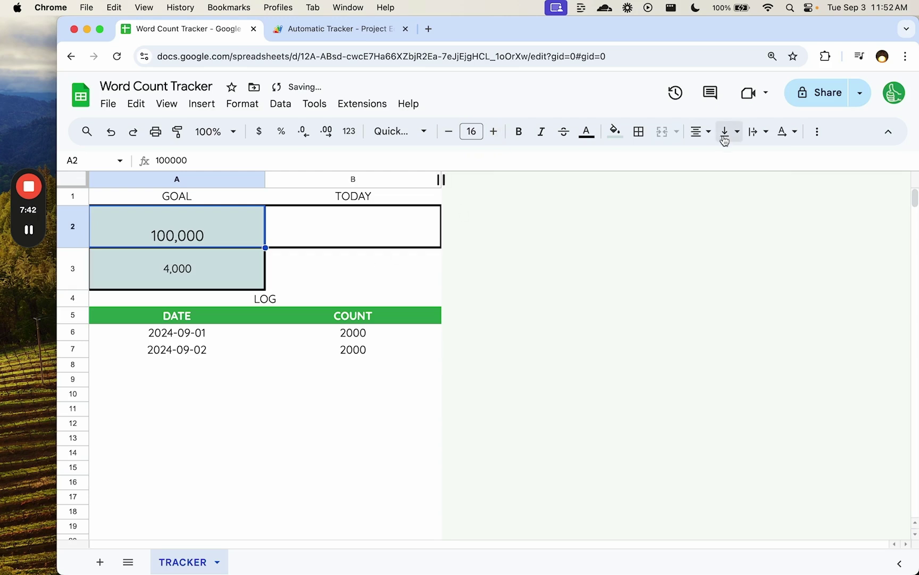
{"action": "left_click", "coordinate": [725, 141]}
{"action": "left_click", "coordinate": [747, 158]}
{"action": "left_click", "coordinate": [195, 268]}
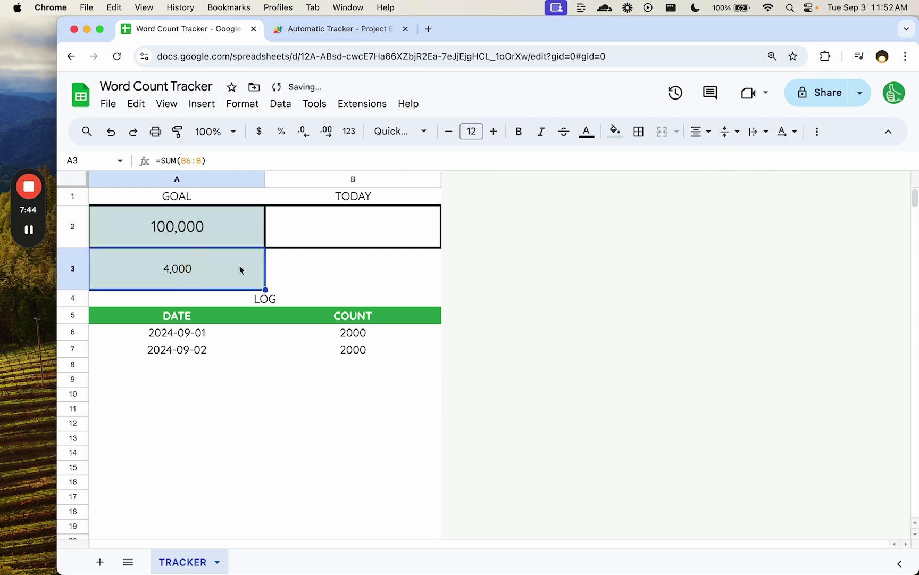
{"action": "key", "text": "Right"}
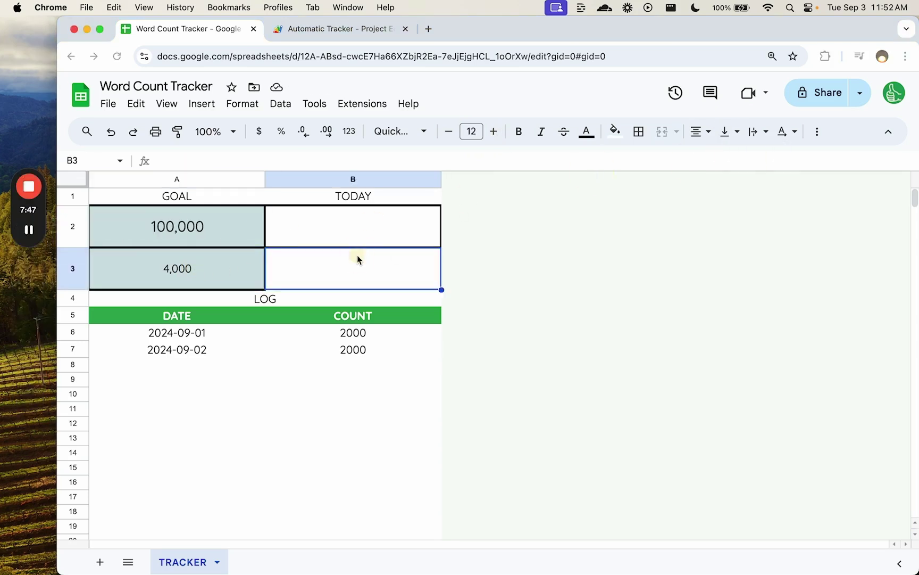
Load bettersheets.co/snippets and search the page for the OpenAI snippet.
{"action": "key", "text": "super+t"}
{"action": "type", "text": "b"}
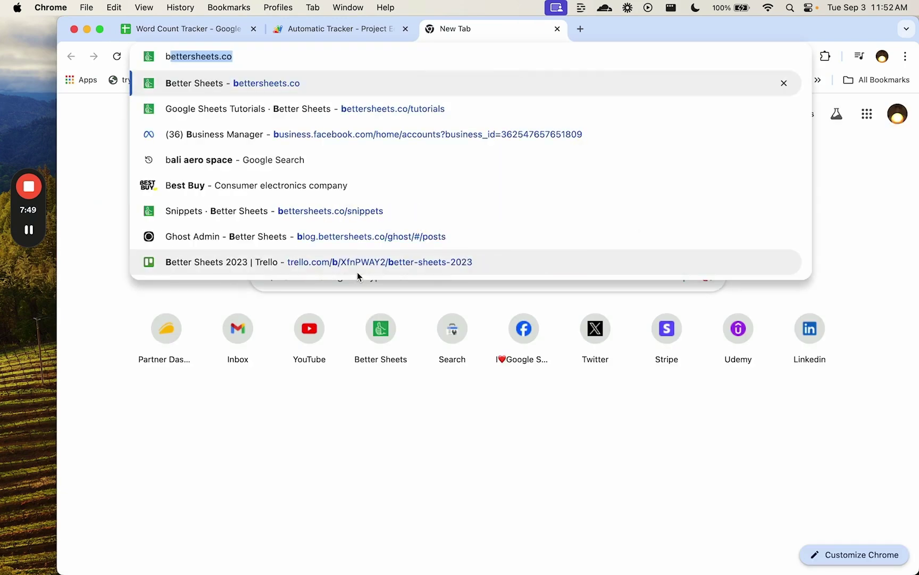
{"action": "type", "text": "ettersheets.co/snip"}
{"action": "key", "text": "Return"}
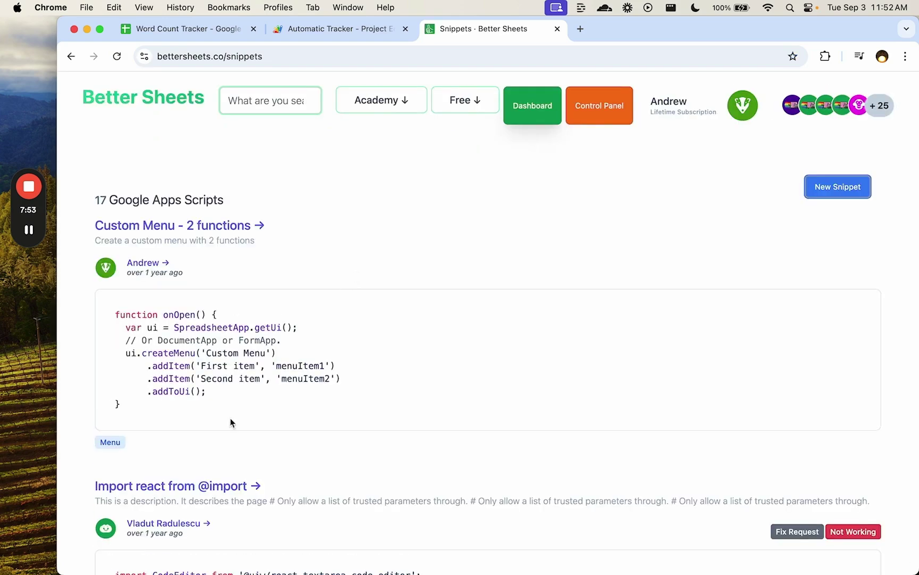
{"action": "left_click_drag", "start_coordinate": [125, 407], "coordinate": [109, 322]}
{"action": "scroll", "coordinate": [109, 322], "scroll_direction": "down", "scroll_amount": 4}
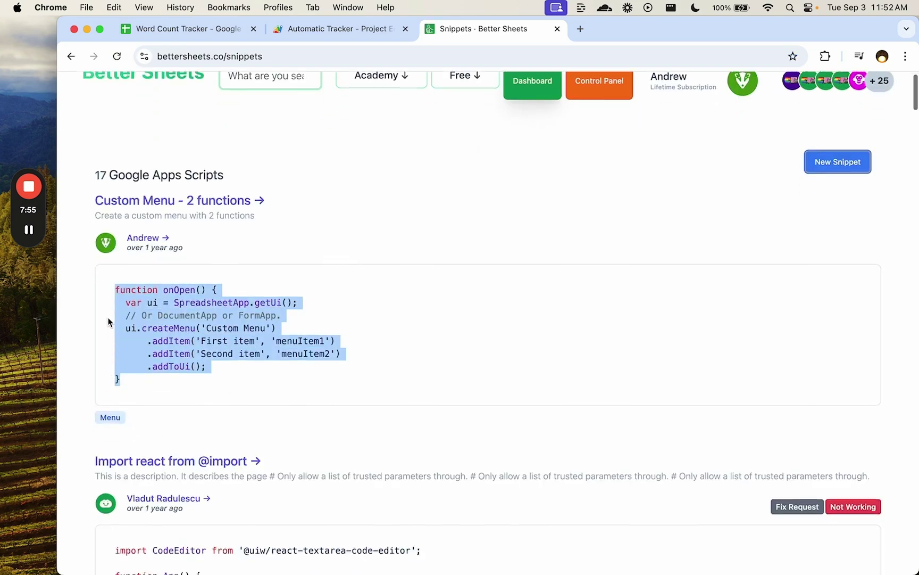
{"action": "key", "text": "super+f"}
{"action": "type", "text": "ai"}
{"action": "type", "text": "op"}
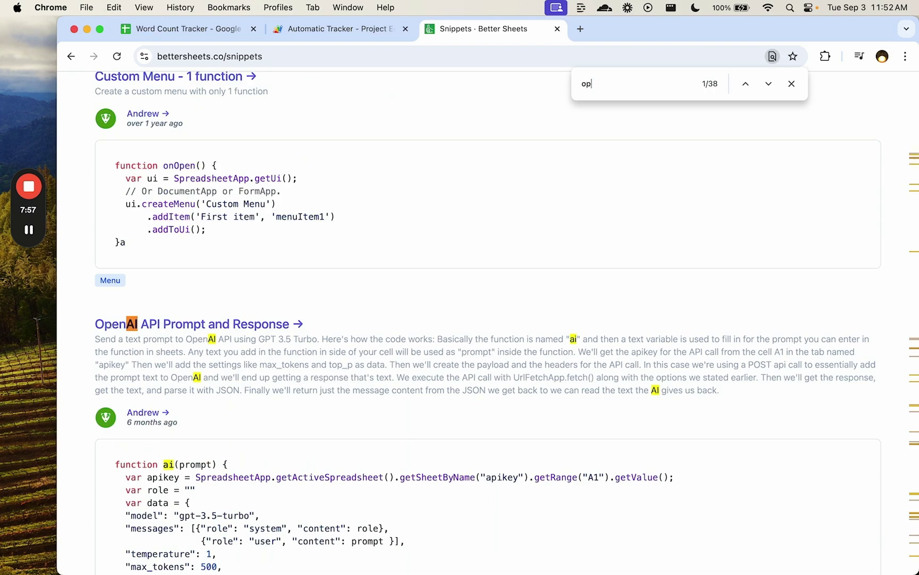
{"action": "type", "text": "en"}
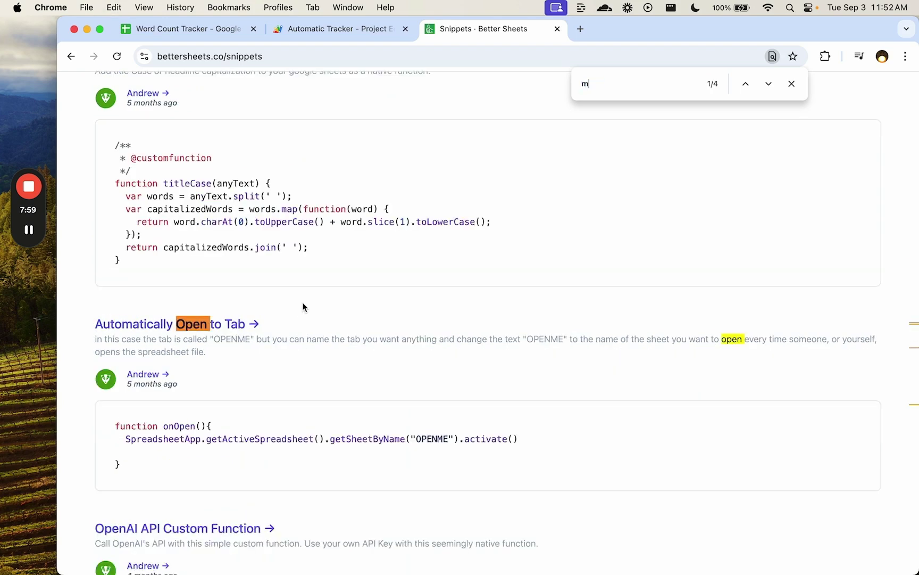
{"action": "key", "text": "BackSpace"}
{"action": "type", "text": "omni"}
Paste the ai() function into Code.gs and select its prompt parameter and API key expression.
{"action": "left_click_drag", "start_coordinate": [120, 460], "coordinate": [120, 143]}
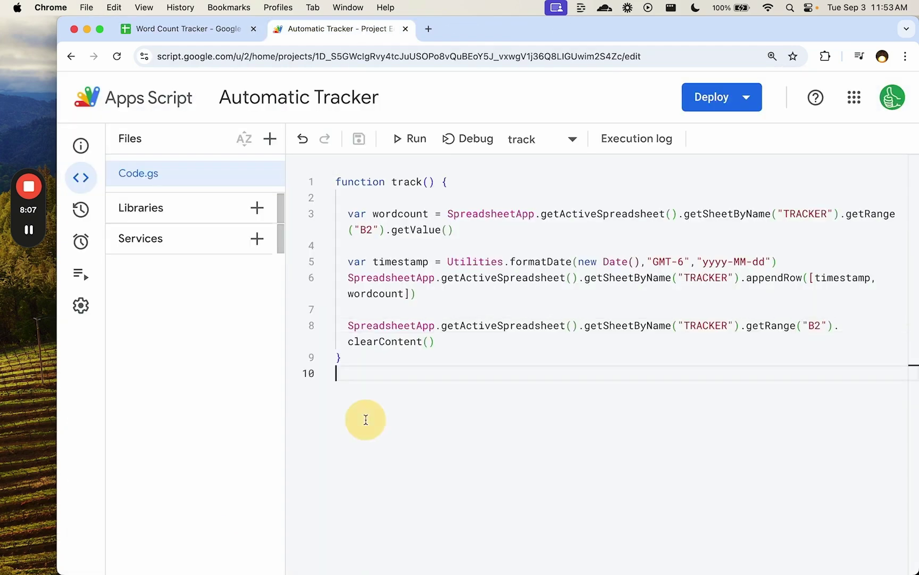
{"action": "key", "text": "super+v"}
{"action": "scroll", "coordinate": [422, 258], "scroll_direction": "up", "scroll_amount": 2}
{"action": "double_click", "coordinate": [424, 260]}
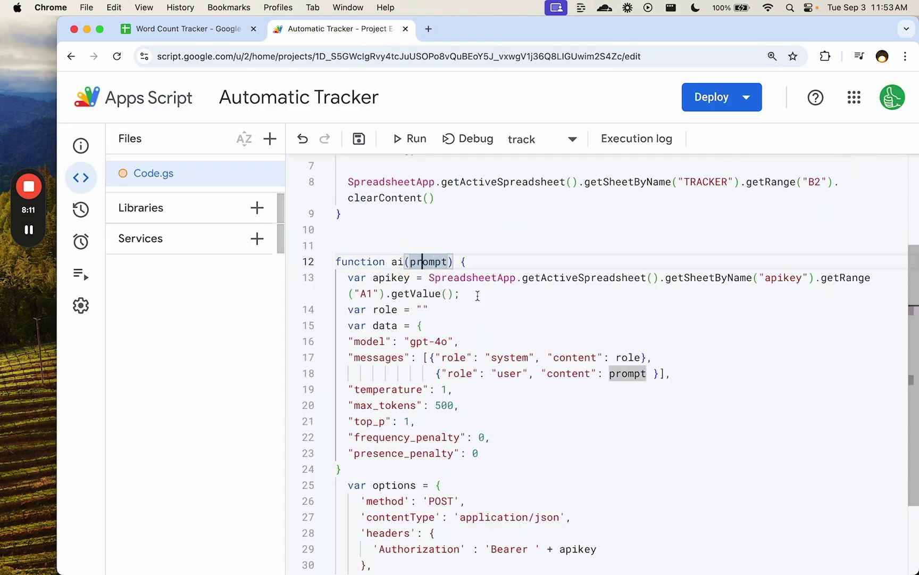
{"action": "left_click_drag", "start_coordinate": [477, 295], "coordinate": [426, 276]}
Go to the OpenAI Platform API keys page.
{"action": "key", "text": "super+t"}
{"action": "type", "text": "pa"}
{"action": "key", "text": "BackSpace"}
{"action": "key", "text": "BackSpace"}
{"action": "key", "text": "BackSpace"}
{"action": "type", "text": "ap"}
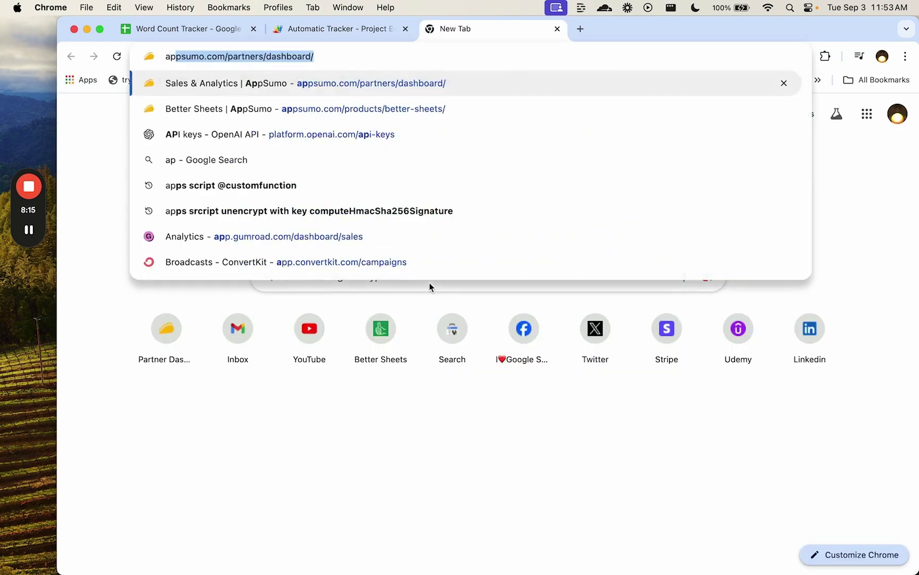
{"action": "type", "text": "i-k"}
{"action": "key", "text": "BackSpace"}
{"action": "type", "text": "ke"}
{"action": "key", "text": "Return"}
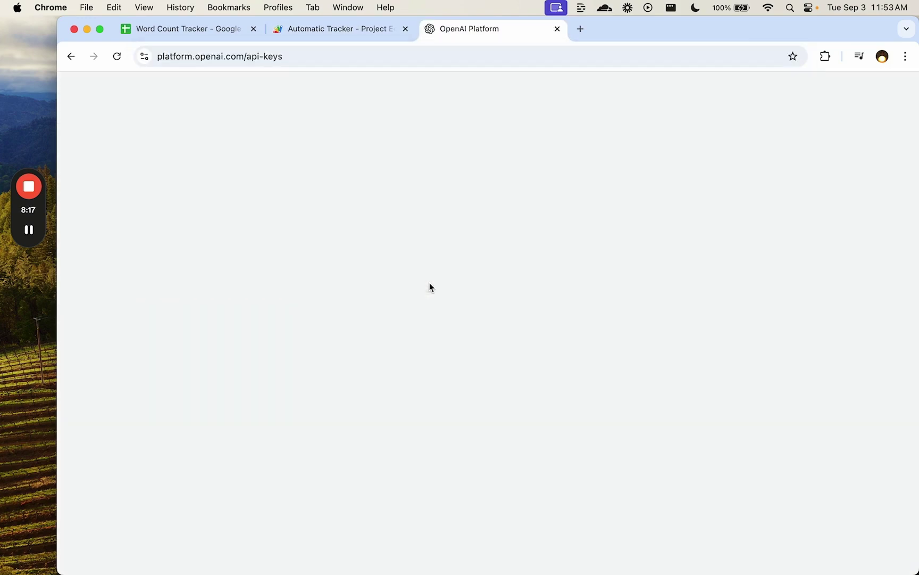
Create a secret key named WRITER and copy its value.
{"action": "left_click", "coordinate": [821, 126]}
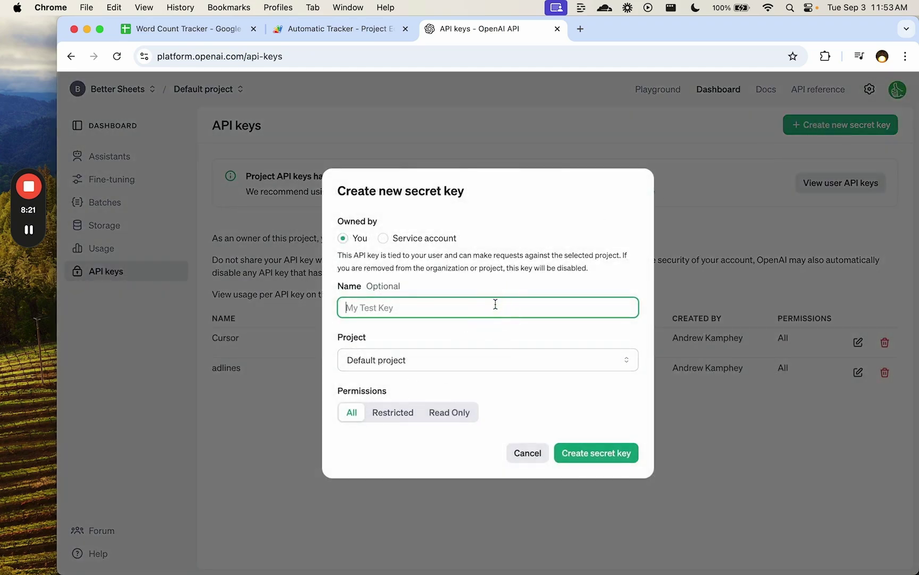
{"action": "type", "text": "WRITER"}
{"action": "key", "text": "Return"}
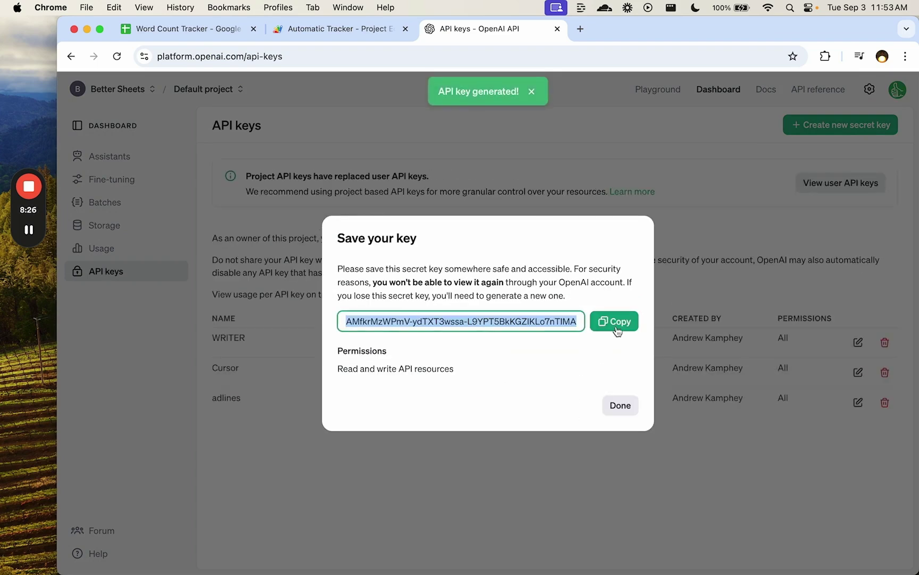
{"action": "left_click", "coordinate": [617, 321]}
{"action": "left_click", "coordinate": [351, 29]}
Paste the new WRITER key as the apikey string in ai() and save.
{"action": "type", "text": "'"}
{"action": "key", "text": "super+v"}
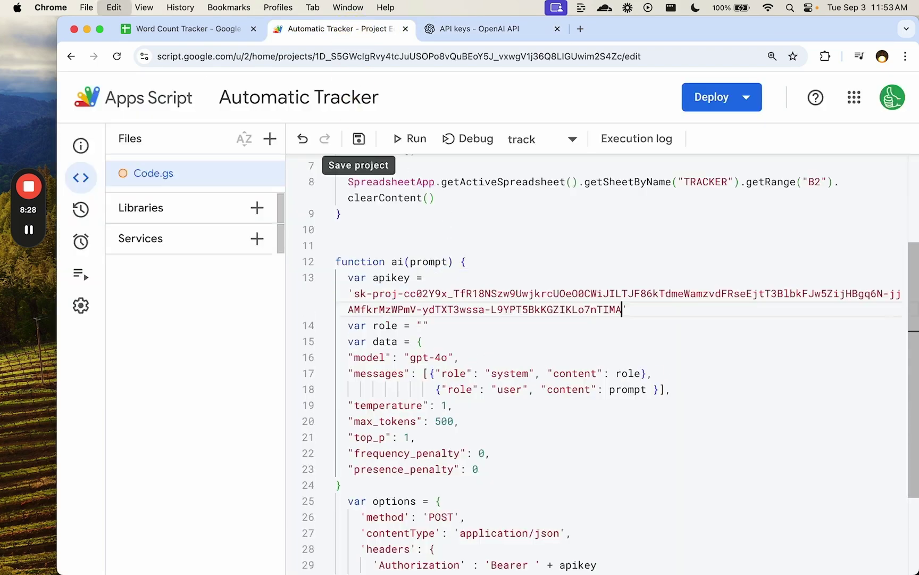
{"action": "left_click", "coordinate": [186, 29]}
{"action": "left_click", "coordinate": [331, 24]}
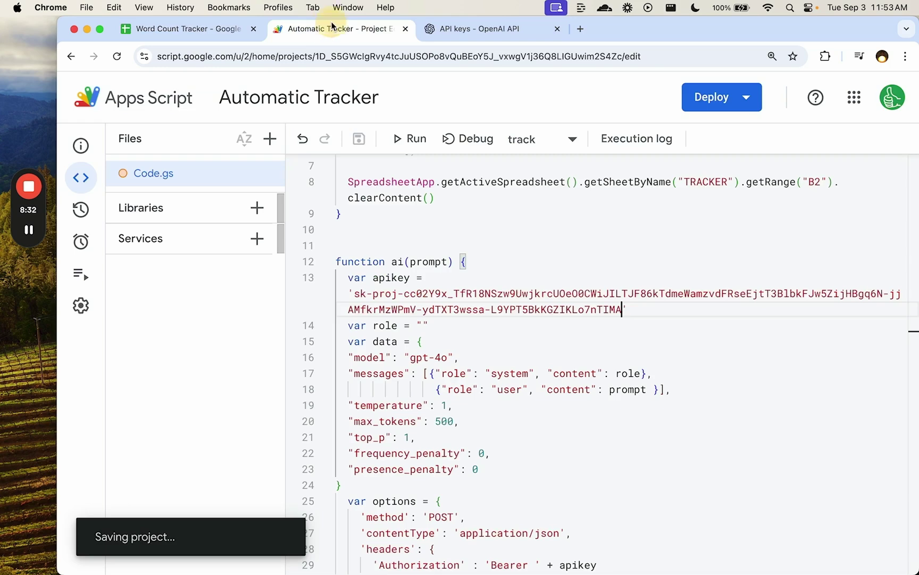
Add a getAiQuote() function with somePrompt, quote = ai(somePrompt) and return quote.
{"action": "left_click", "coordinate": [376, 223]}
{"action": "key", "text": "Return"}
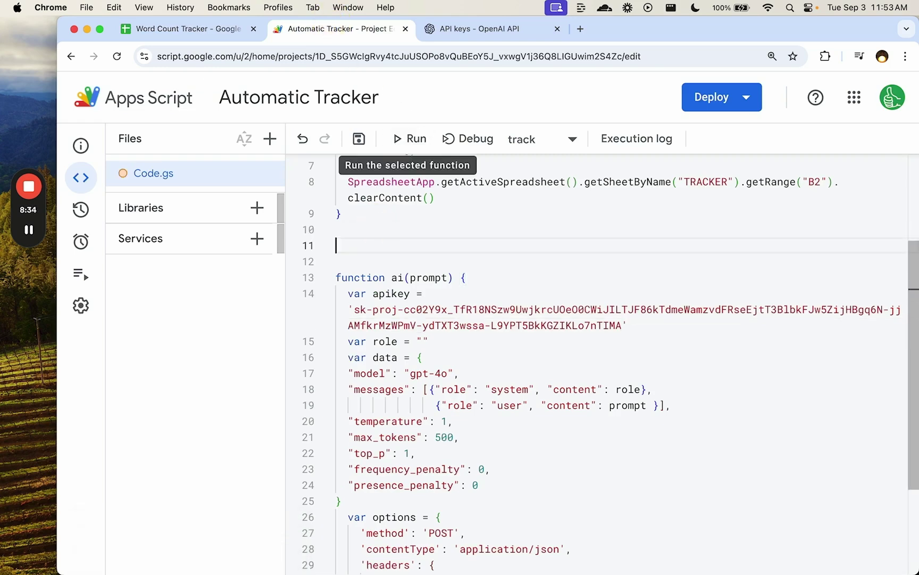
{"action": "type", "text": "function getAiQute"}
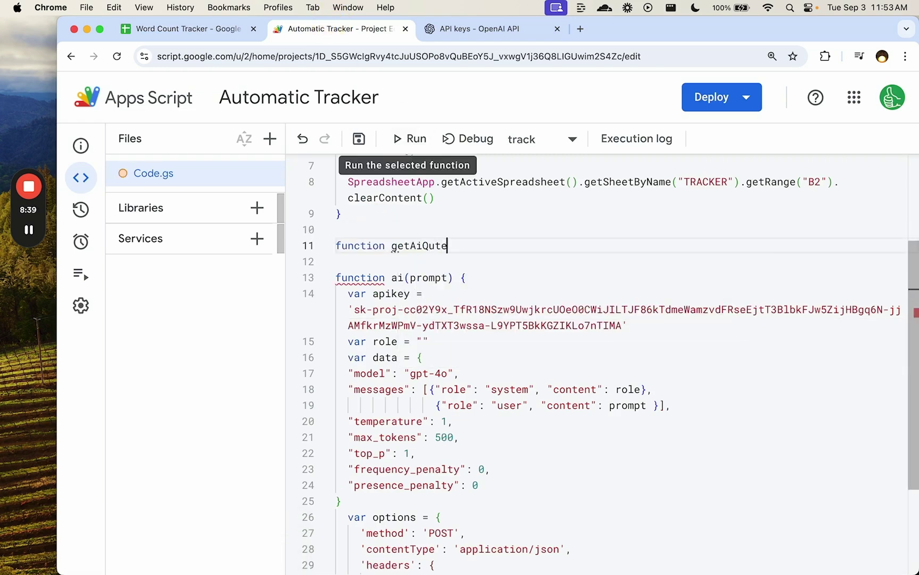
{"action": "type", "text": "te(\""}
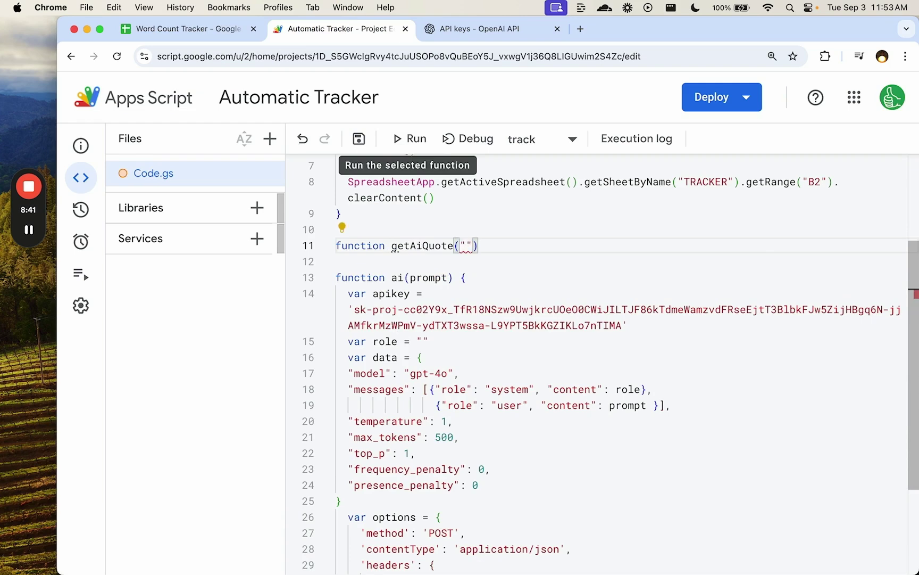
{"action": "type", "text": "We have a goal"}
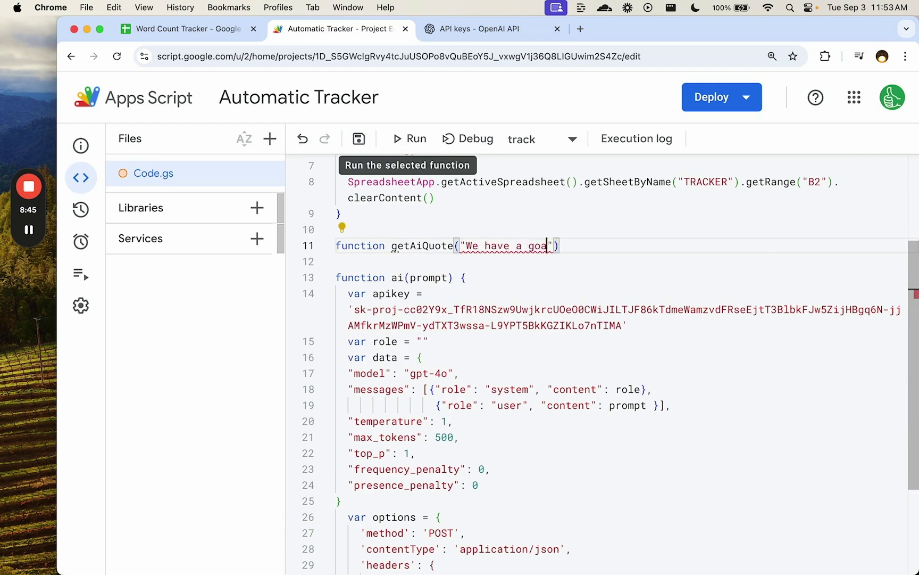
{"action": "left_click", "coordinate": [473, 245], "text": "shift"}
{"action": "key", "text": "BackSpace"}
{"action": "key", "text": "BackSpace"}
{"action": "key", "text": "BackSpace"}
{"action": "key", "text": "End"}
{"action": "type", "text": "{"}
{"action": "key", "text": "Return"}
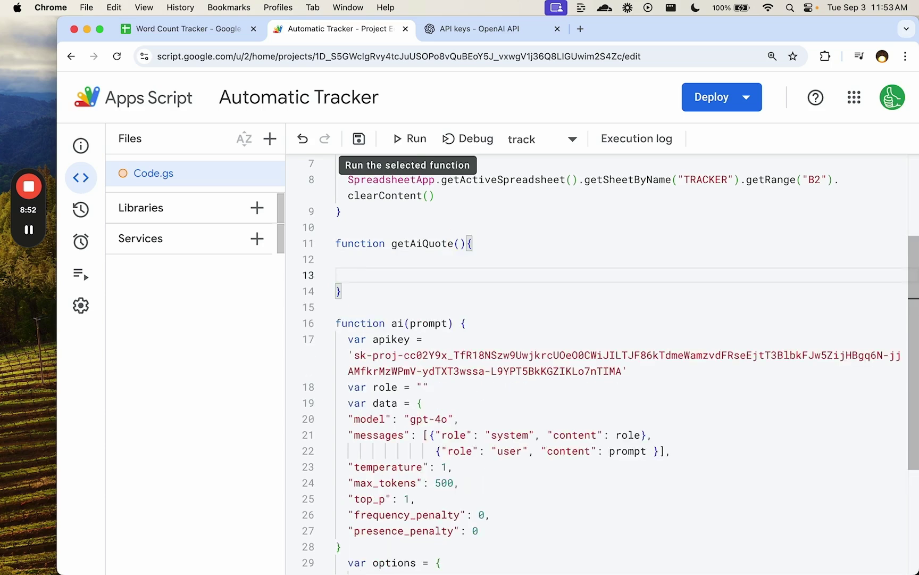
{"action": "type", "text": "return quote"}
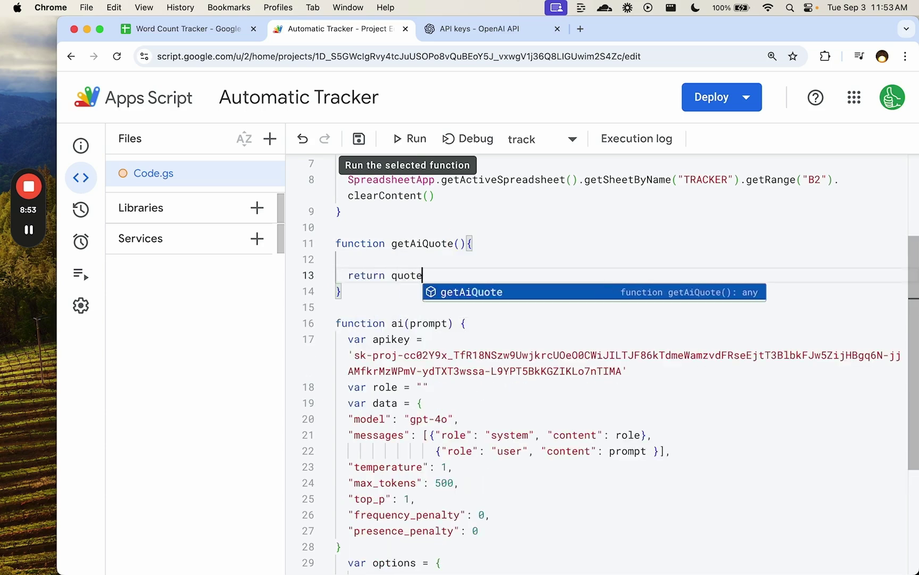
{"action": "key", "text": "Escape"}
{"action": "key", "text": "Up"}
{"action": "key", "text": "Return"}
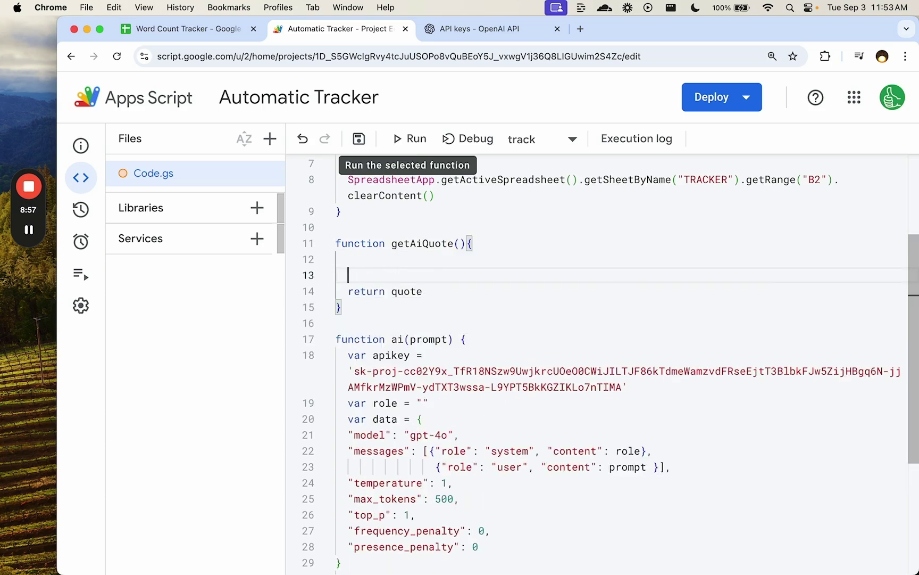
{"action": "type", "text": "var quote = "}
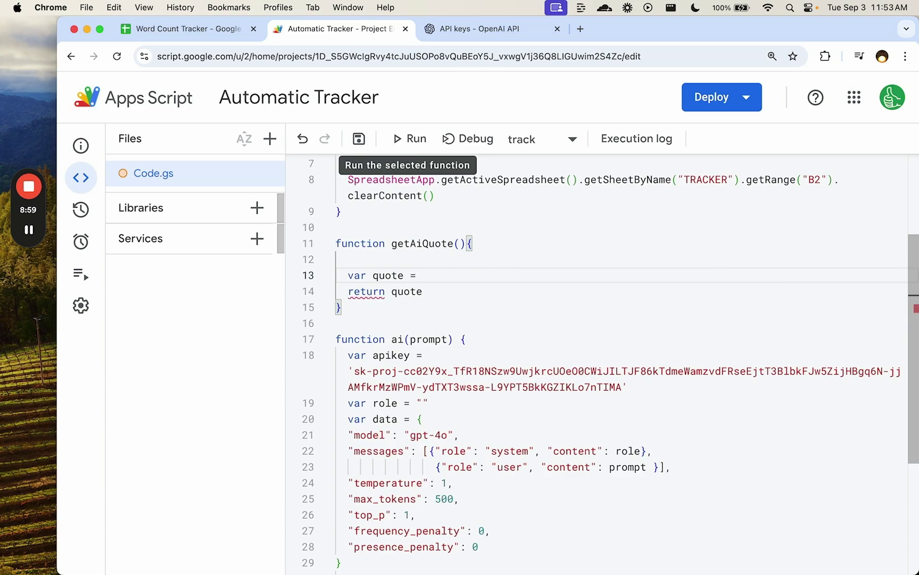
{"action": "type", "text": "ai("}
{"action": "type", "text": "someP"}
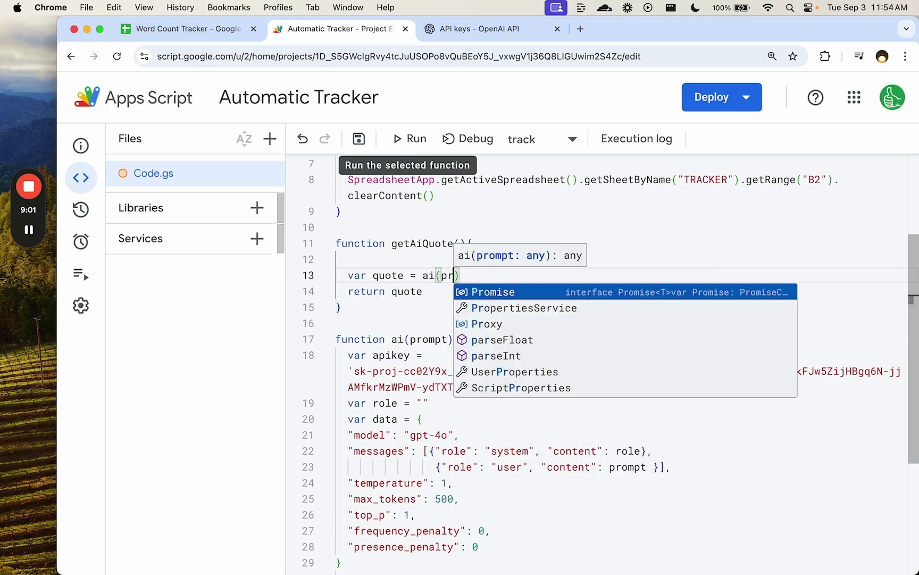
{"action": "type", "text": "rompt"}
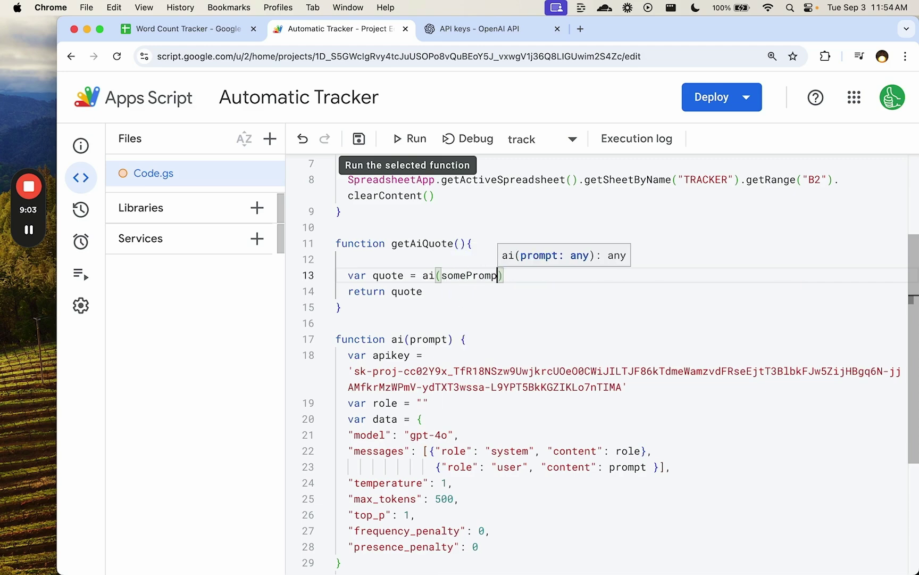
{"action": "left_click", "coordinate": [408, 260]}
{"action": "type", "text": "var "}
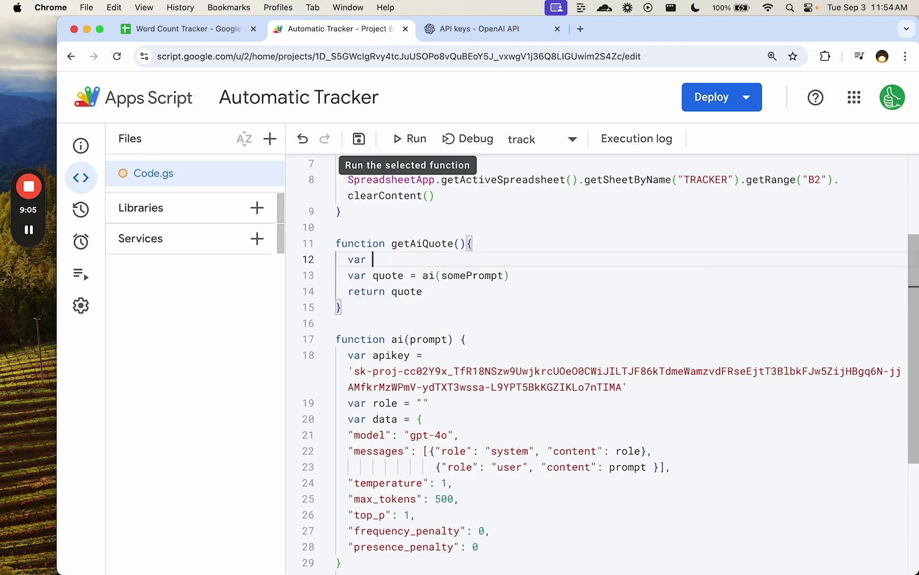
{"action": "type", "text": "somePrompt ="}
Add a goal variable in getAiQuote that reads the value of cell A2.
{"action": "scroll", "coordinate": [532, 319], "scroll_direction": "up", "scroll_amount": 3}
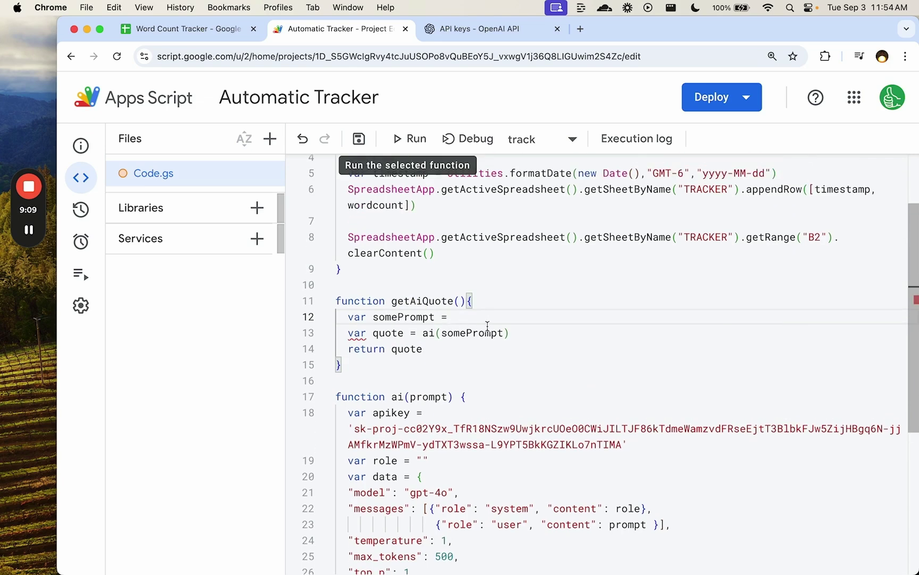
{"action": "left_click", "coordinate": [211, 33]}
{"action": "left_click", "coordinate": [178, 213]}
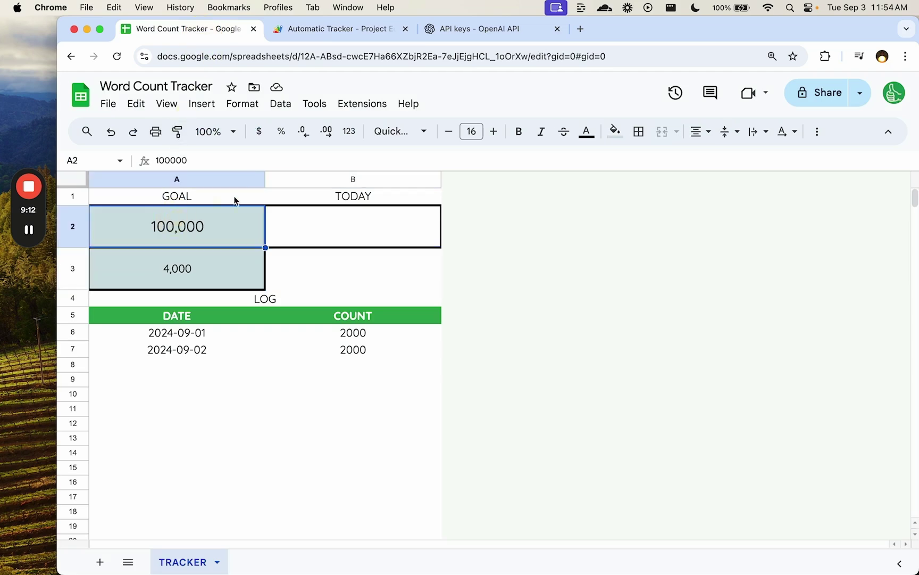
{"action": "left_click", "coordinate": [357, 36]}
{"action": "left_click", "coordinate": [492, 336]}
{"action": "key", "text": "Return"}
{"action": "type", "text": "v"}
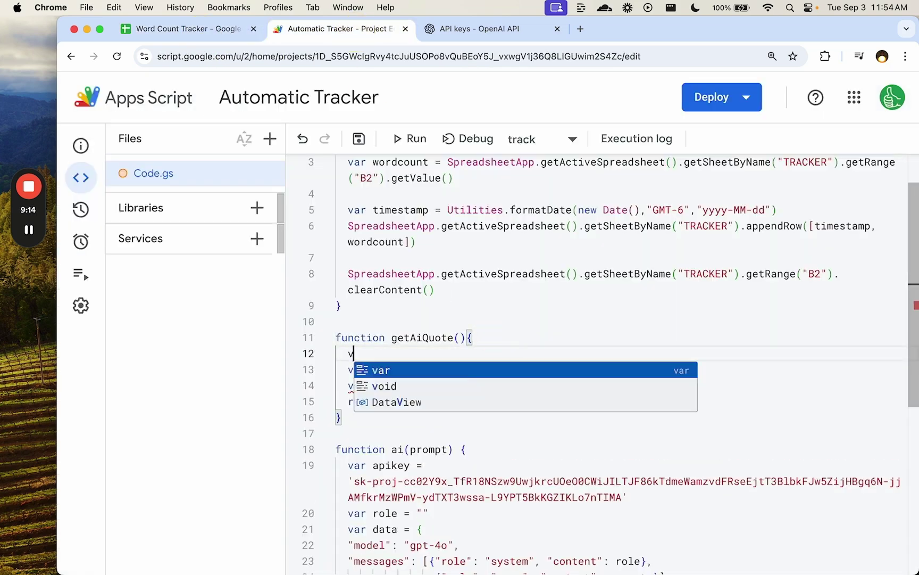
{"action": "type", "text": "ar goal ="}
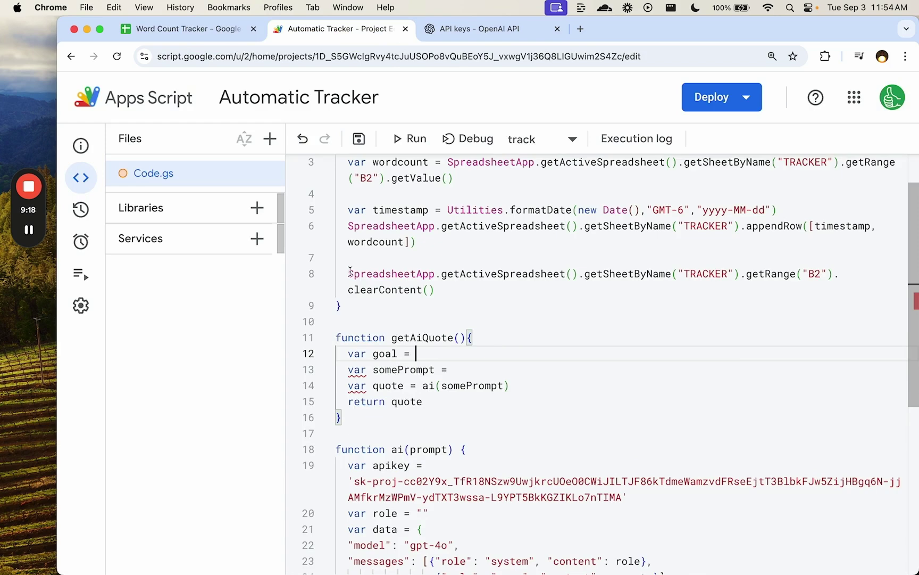
{"action": "left_click_drag", "start_coordinate": [351, 271], "coordinate": [840, 273]}
{"action": "key", "text": "super+c"}
{"action": "left_click", "coordinate": [817, 353]}
{"action": "key", "text": "super+v"}
{"action": "type", "text": "getValue()"}
{"action": "double_click", "coordinate": [366, 369]}
{"action": "type", "text": "A2"}
{"action": "left_click", "coordinate": [460, 388]}
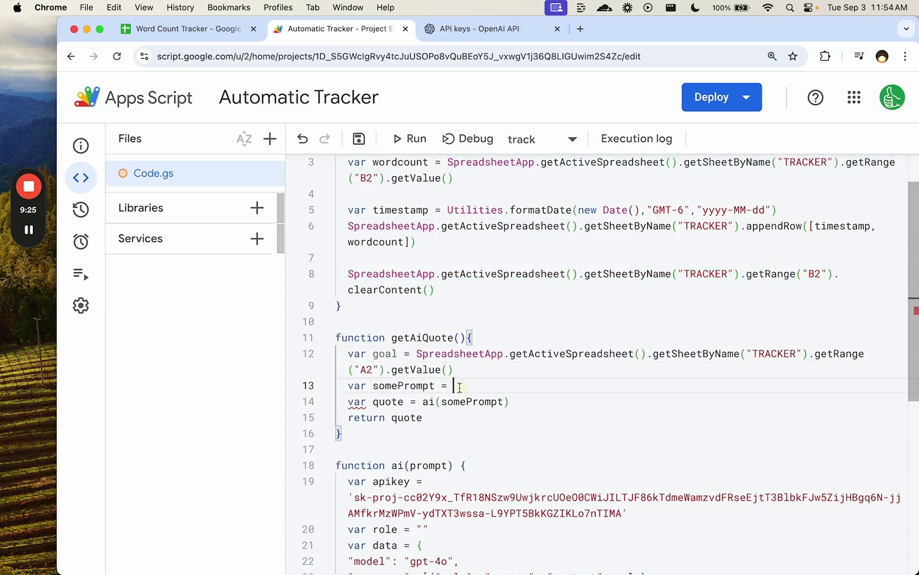
{"action": "left_click", "coordinate": [469, 369]}
Add a progress variable that reads the total from cell A3.
{"action": "key", "text": "Return"}
{"action": "type", "text": "var "}
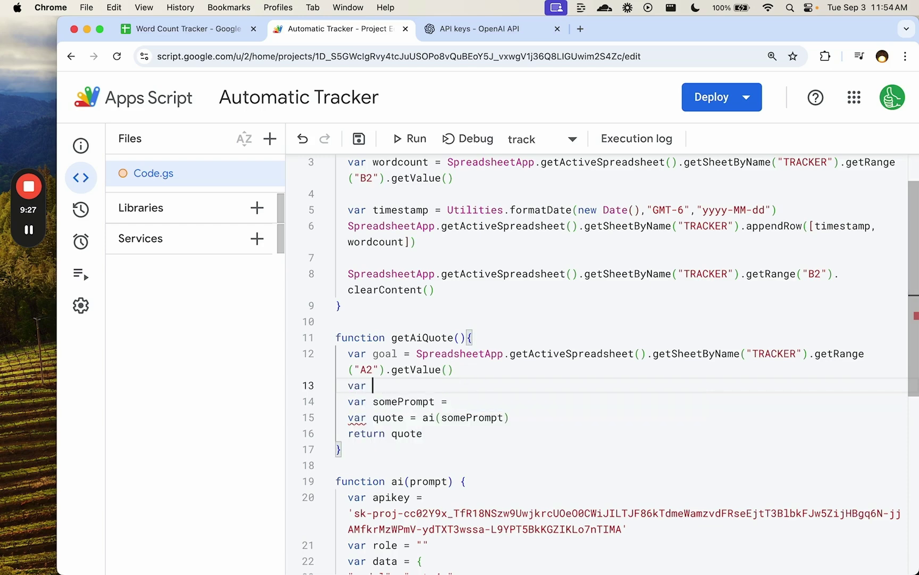
{"action": "type", "text": "progress ="}
{"action": "left_click_drag", "start_coordinate": [453, 369], "coordinate": [416, 354]}
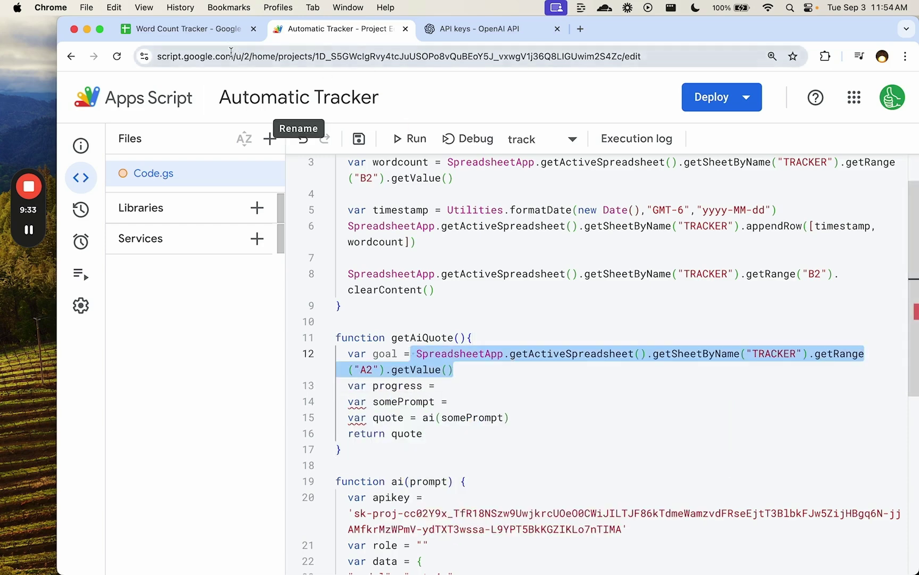
{"action": "left_click", "coordinate": [227, 33]}
{"action": "left_click", "coordinate": [319, 33]}
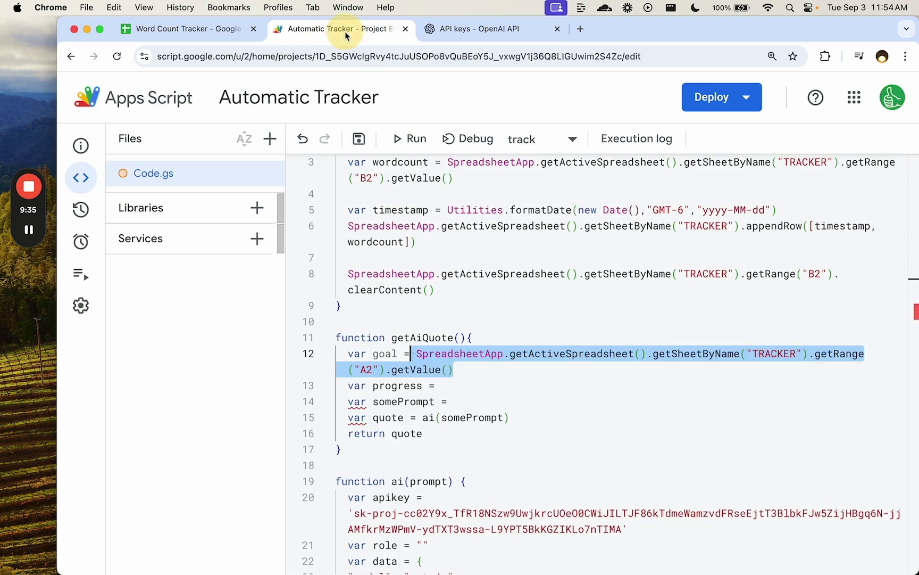
{"action": "left_click", "coordinate": [447, 386]}
{"action": "key", "text": "super+v"}
{"action": "double_click", "coordinate": [366, 402]}
{"action": "type", "text": "A3"}
{"action": "left_click", "coordinate": [473, 418]}
Write the prompt asking a famous writer for a quote on finishing our writing goals, then save.
{"action": "type", "text": "\"We are writing"}
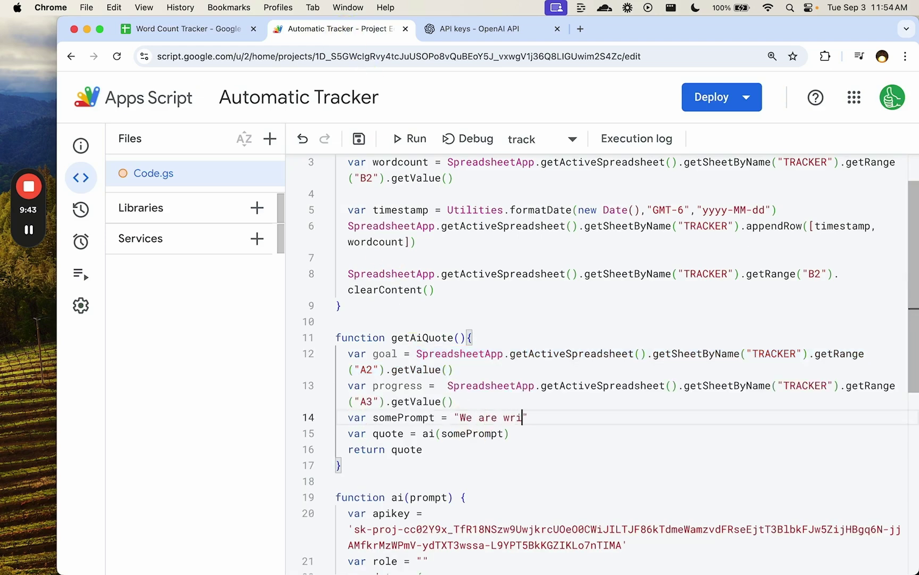
{"action": "type", "text": ", and our tgoal is \" + g"}
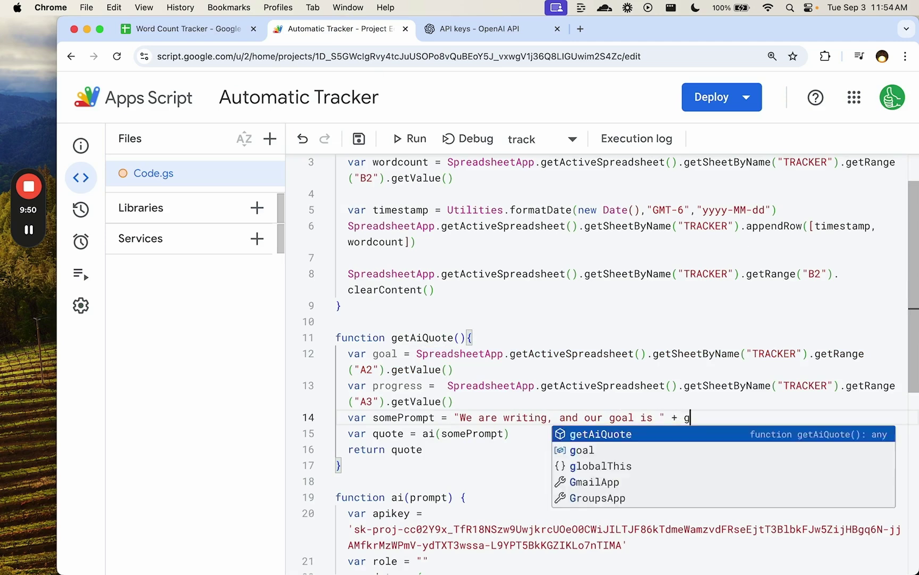
{"action": "type", "text": "oal + \" words"}
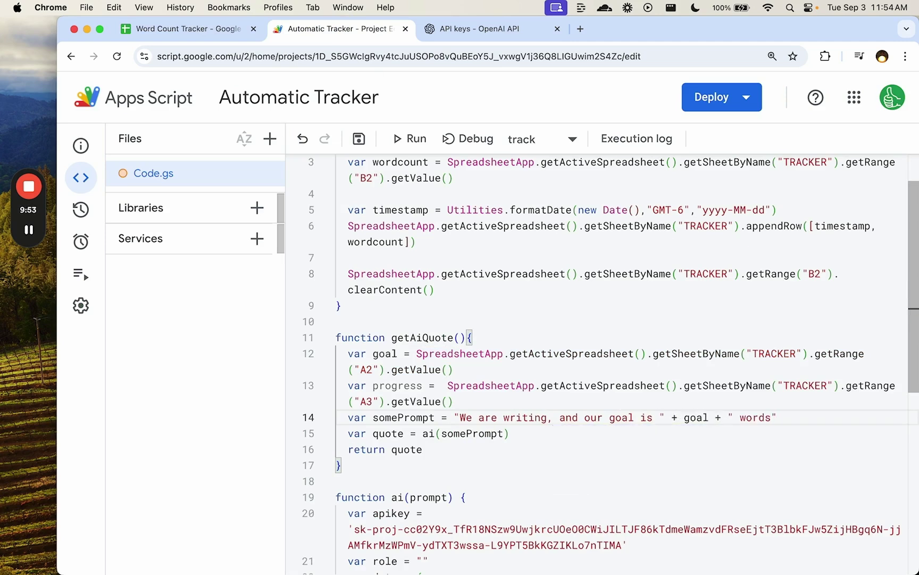
{"action": "type", "text": ". We have so far gotte"}
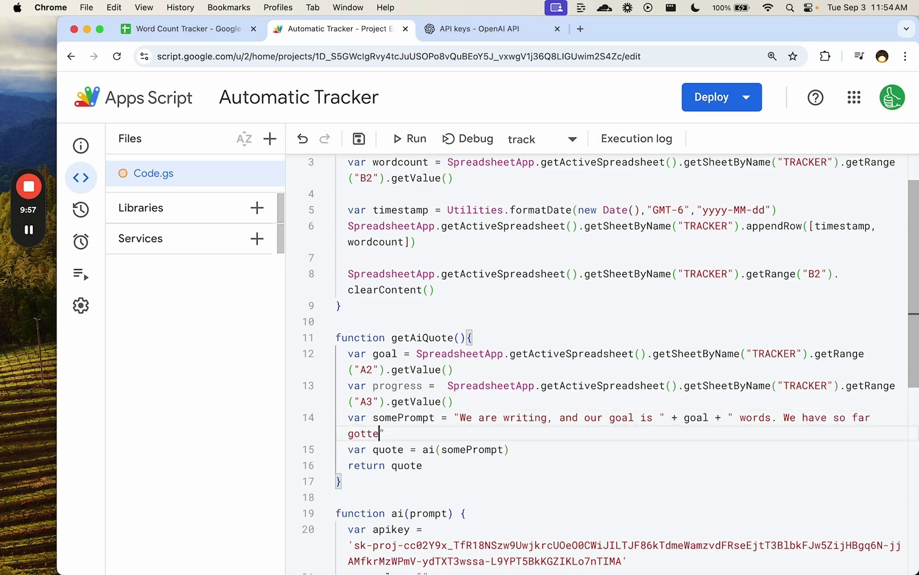
{"action": "type", "text": "n to \" + progress + \" word"}
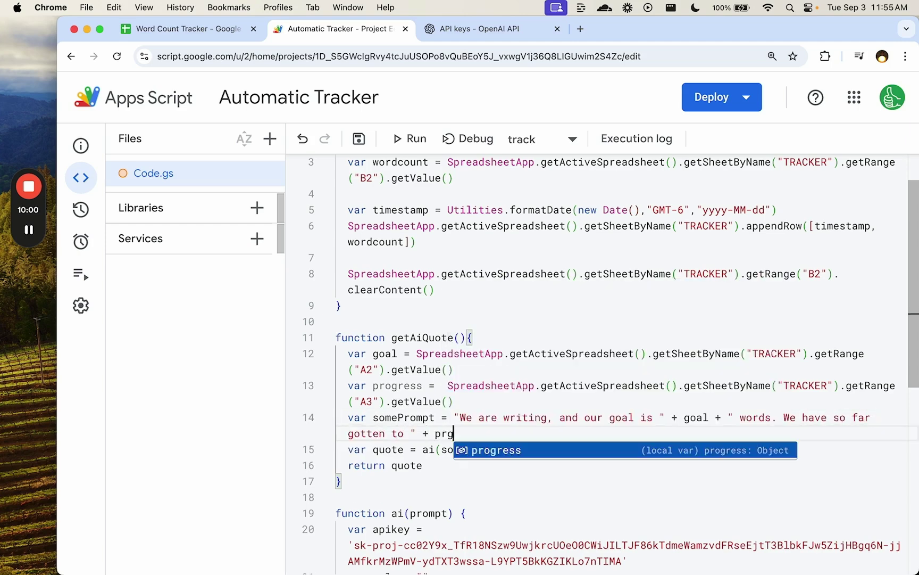
{"action": "type", "text": "s. Writ"}
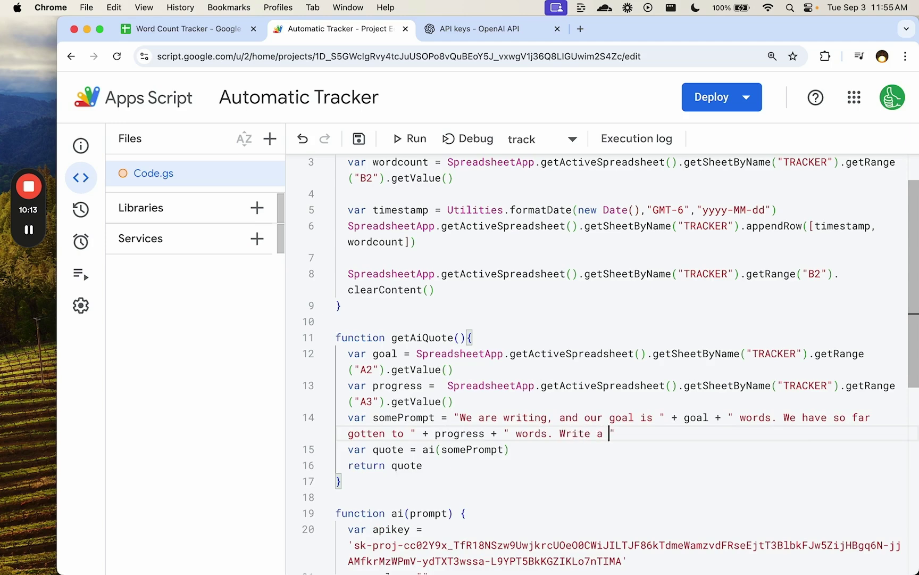
{"action": "type", "text": "e a motivational quote from "}
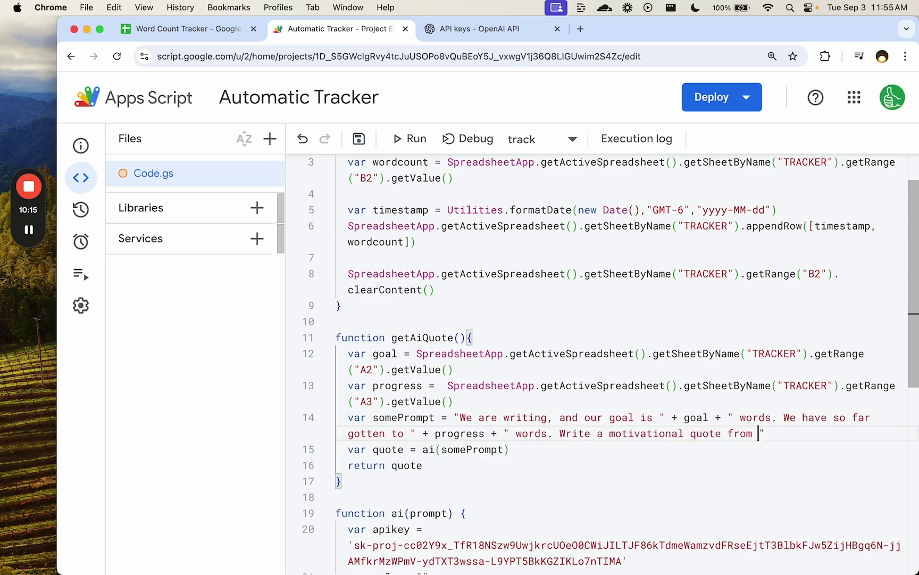
{"action": "type", "text": "a v"}
{"action": "key", "text": "BackSpace"}
{"action": "type", "text": "famous writer"}
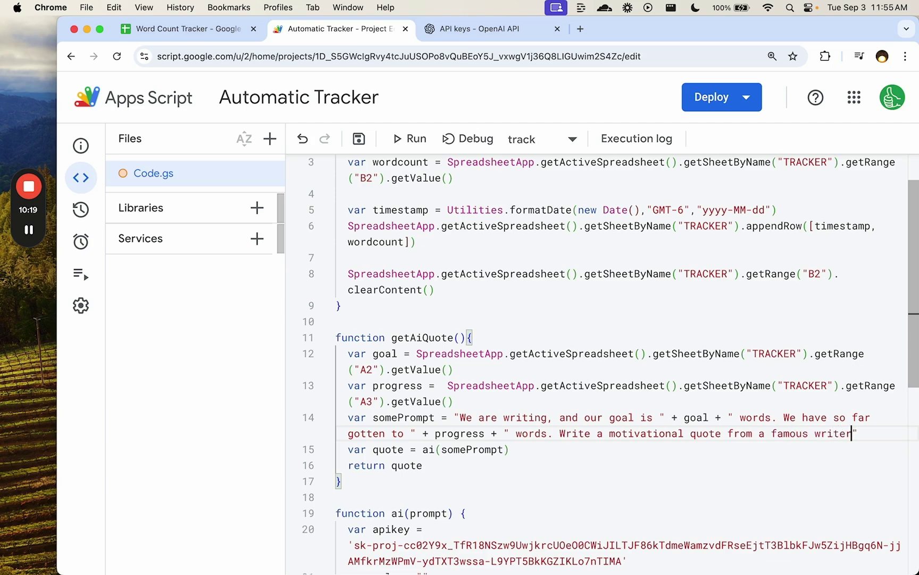
{"action": "type", "text": " that speaks to"}
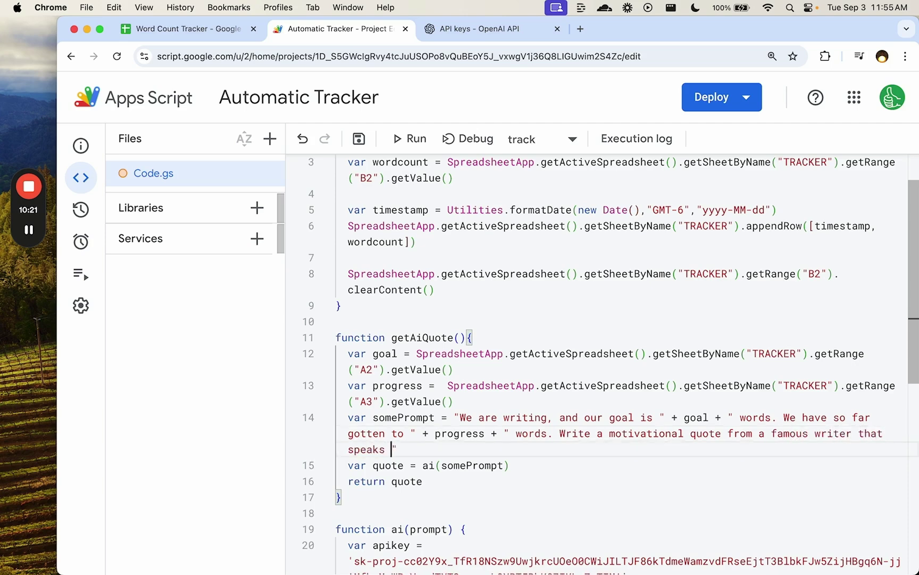
{"action": "type", "text": " our progress and how "}
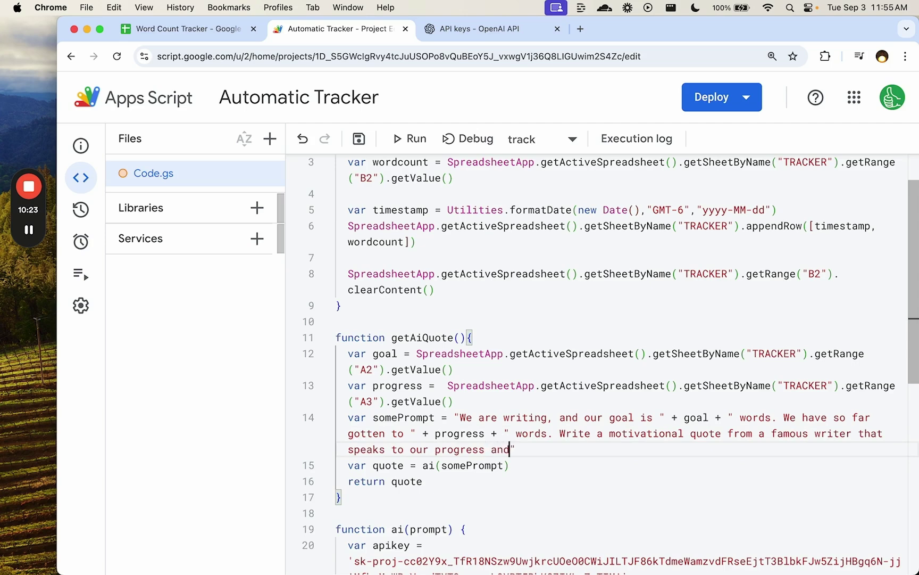
{"action": "type", "text": "we w"}
{"action": "key", "text": "BackSpace"}
{"action": "type", "text": "can finish our"}
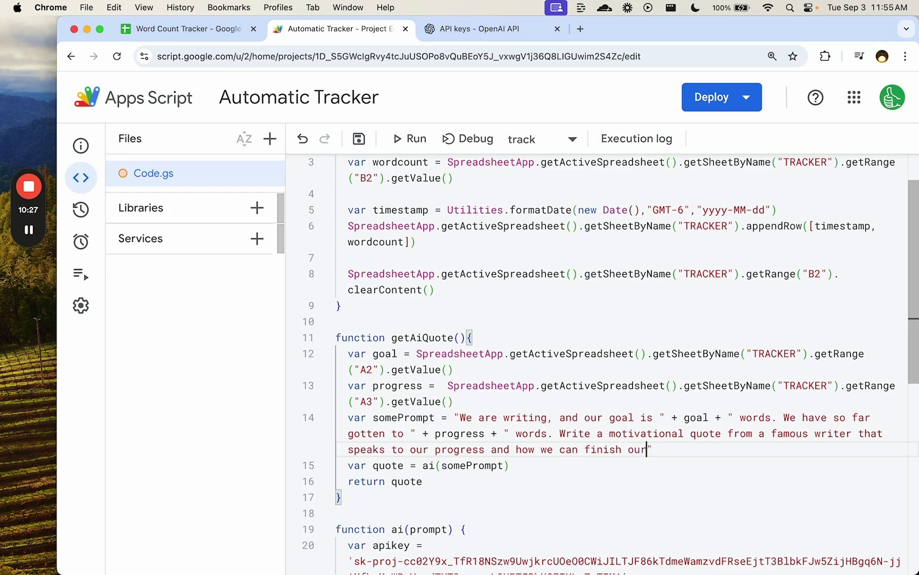
{"action": "type", "text": " writing goals"}
{"action": "key", "text": "BackSpace"}
{"action": "key", "text": "BackSpace"}
{"action": "key", "text": "BackSpace"}
{"action": "key", "text": "BackSpace"}
{"action": "key", "text": "BackSpace"}
{"action": "type", "text": "writing goals."}
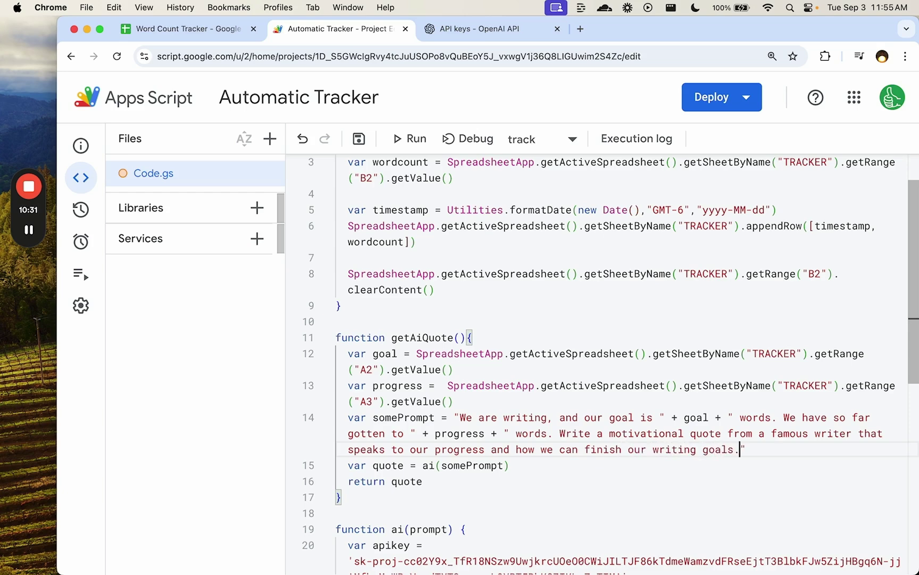
{"action": "scroll", "coordinate": [574, 311], "scroll_direction": "down", "scroll_amount": 3}
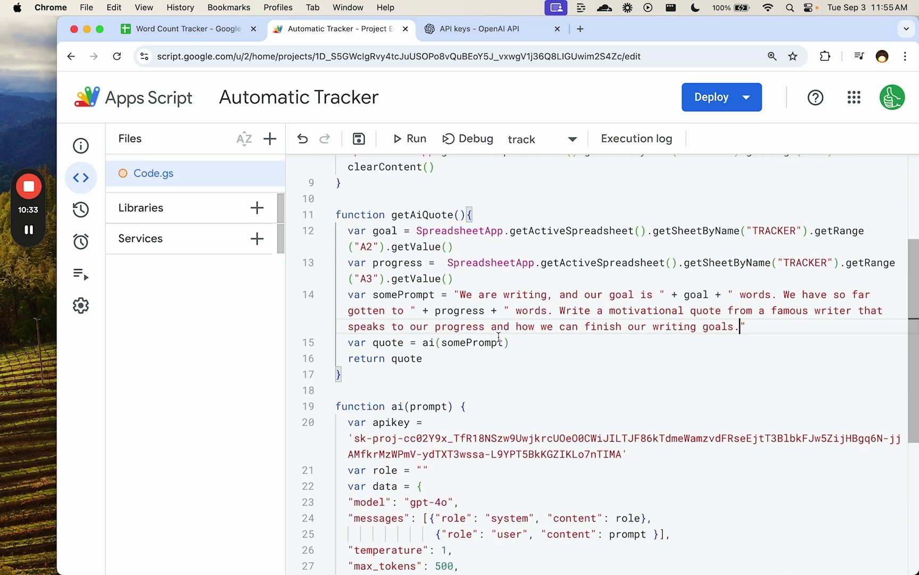
{"action": "left_click", "coordinate": [432, 357]}
{"action": "key", "text": "super+s"}
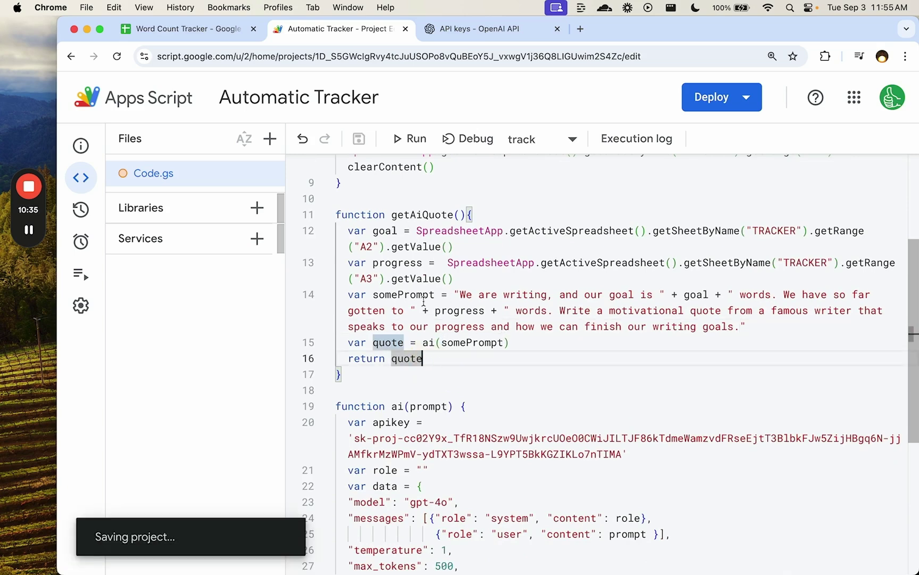
Replace return quote with a copy of the TRACKER sheet range lookup.
{"action": "double_click", "coordinate": [425, 216]}
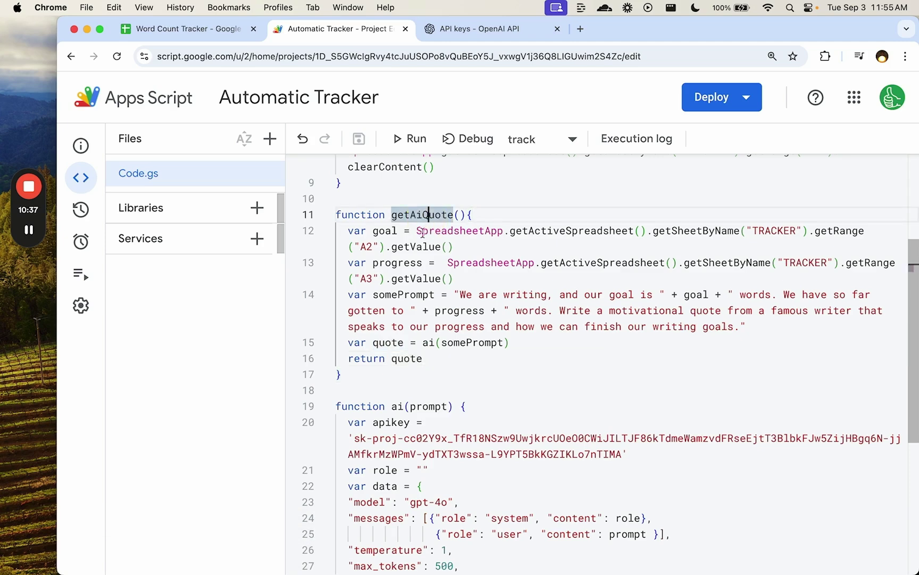
{"action": "left_click", "coordinate": [193, 29]}
{"action": "left_click", "coordinate": [318, 269]}
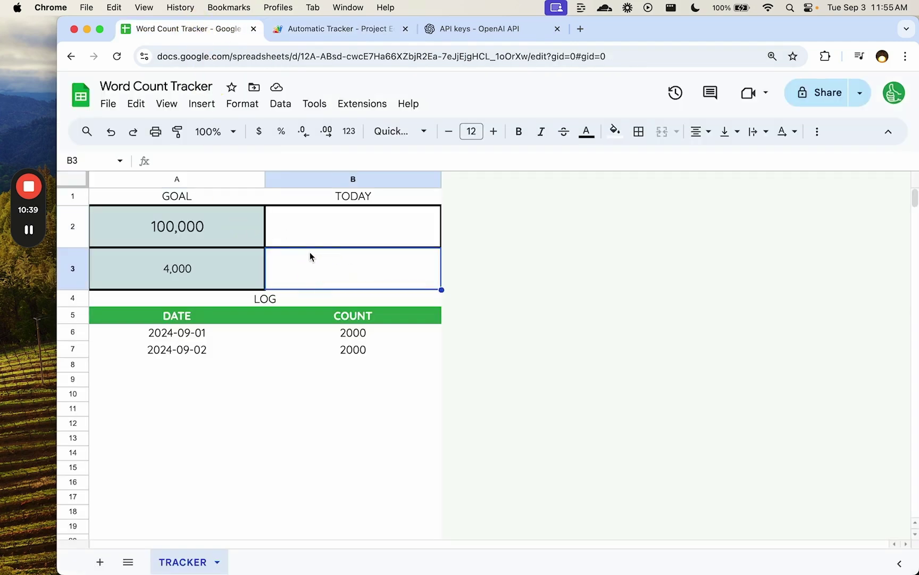
{"action": "left_click", "coordinate": [340, 29]}
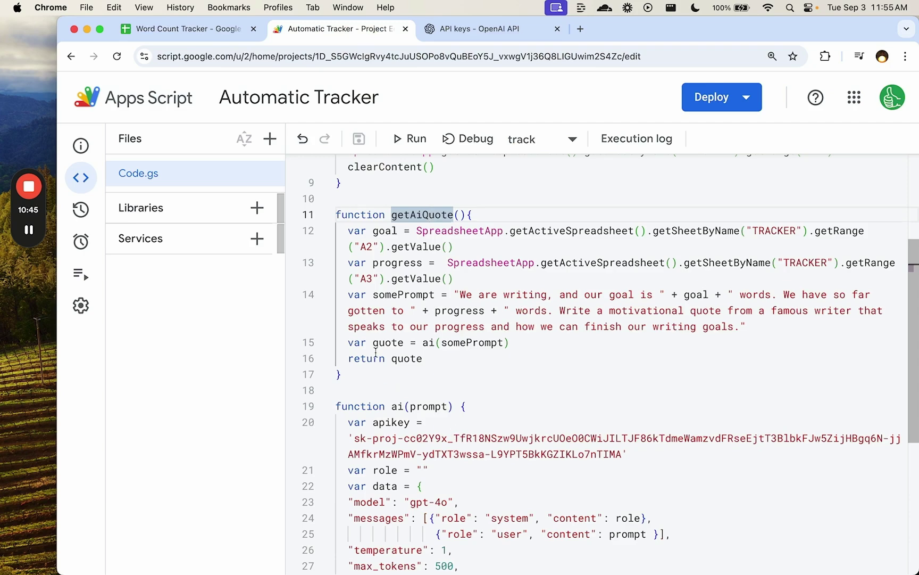
{"action": "left_click_drag", "start_coordinate": [422, 359], "coordinate": [349, 359]}
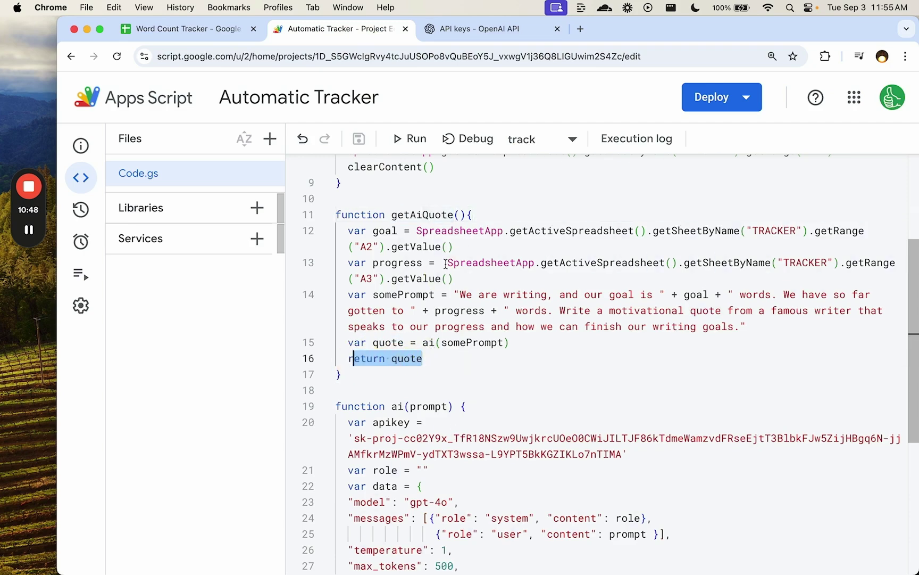
{"action": "left_click_drag", "start_coordinate": [453, 279], "coordinate": [448, 262]}
{"action": "key", "text": "super+c"}
{"action": "left_click_drag", "start_coordinate": [423, 358], "coordinate": [349, 360]}
{"action": "key", "text": "super+v"}
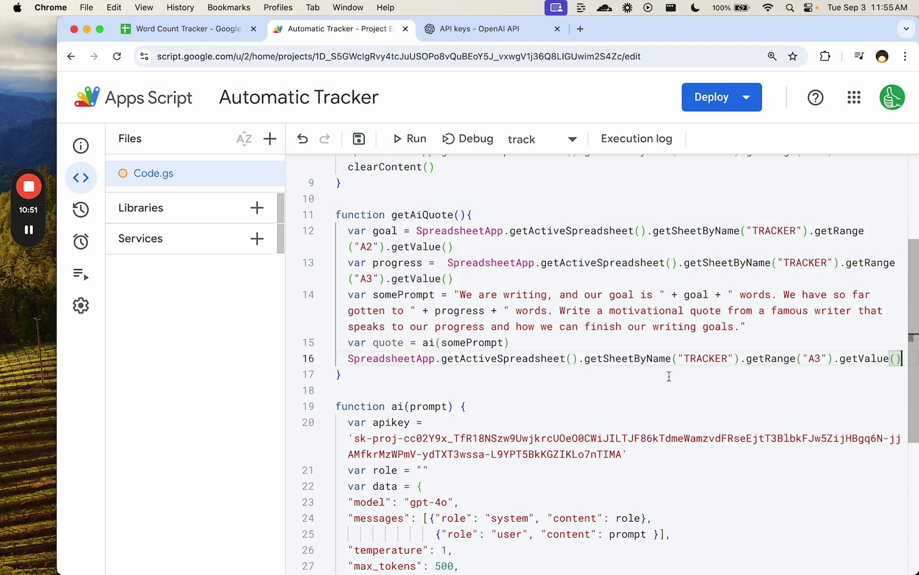
Point the lookup at B3 with setValue(quote), save, and return to the Word Count Tracker.
{"action": "left_click", "coordinate": [815, 358]}
{"action": "key", "text": "BackSpace"}
{"action": "type", "text": "B"}
{"action": "left_click_drag", "start_coordinate": [836, 358], "coordinate": [902, 358]}
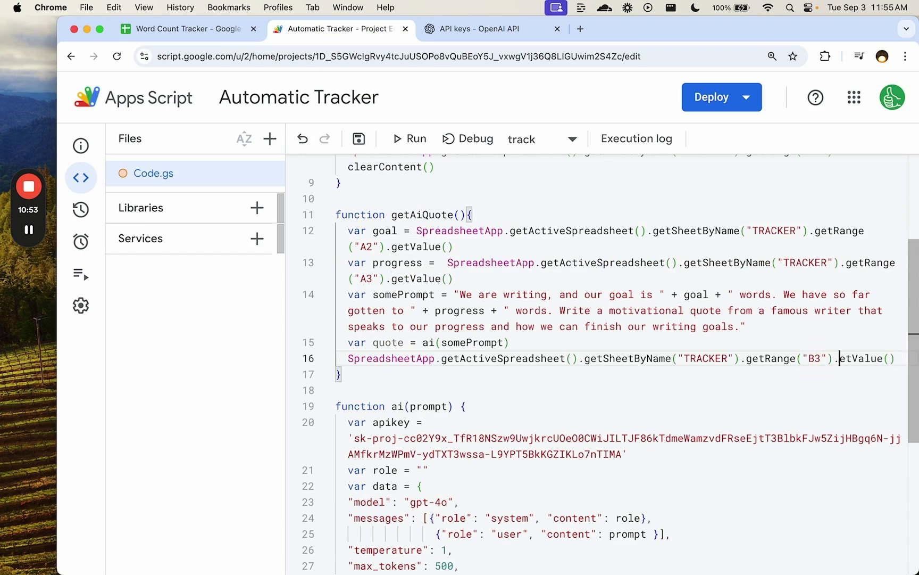
{"action": "type", "text": "setValue(quote"}
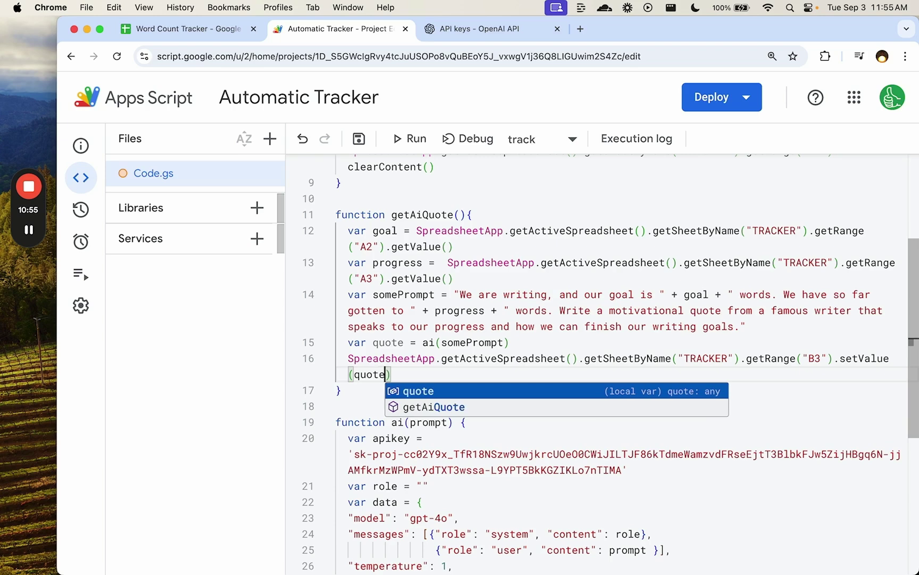
{"action": "left_click", "coordinate": [400, 371]}
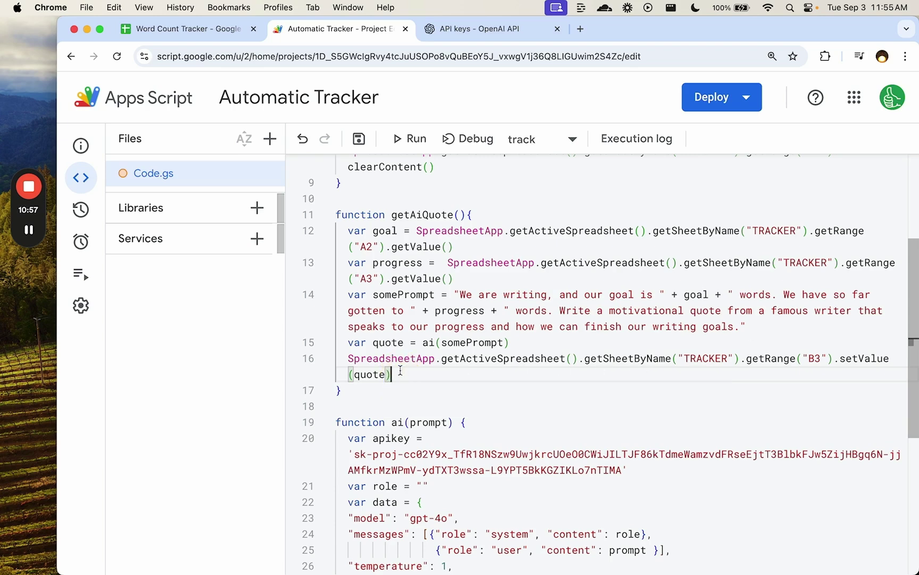
{"action": "key", "text": "super+s"}
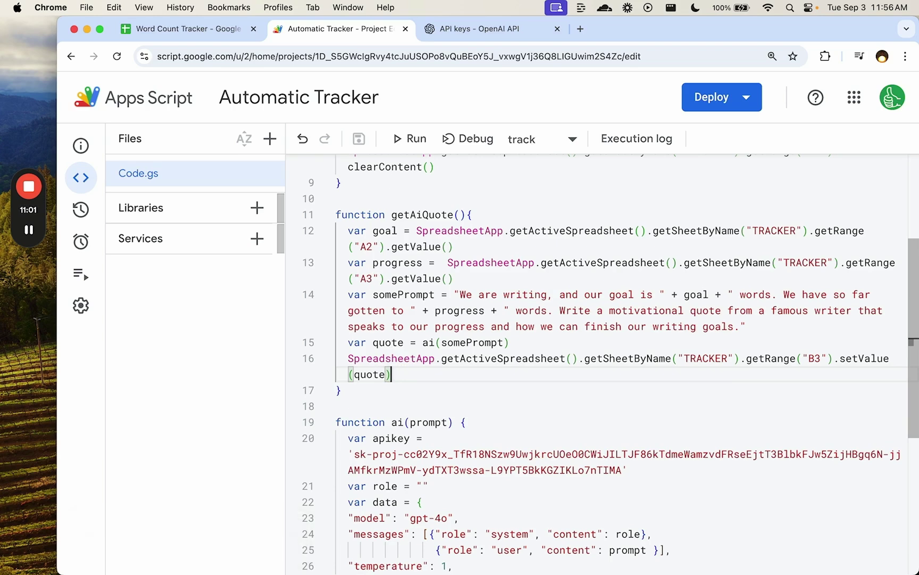
{"action": "left_click", "coordinate": [209, 290]}
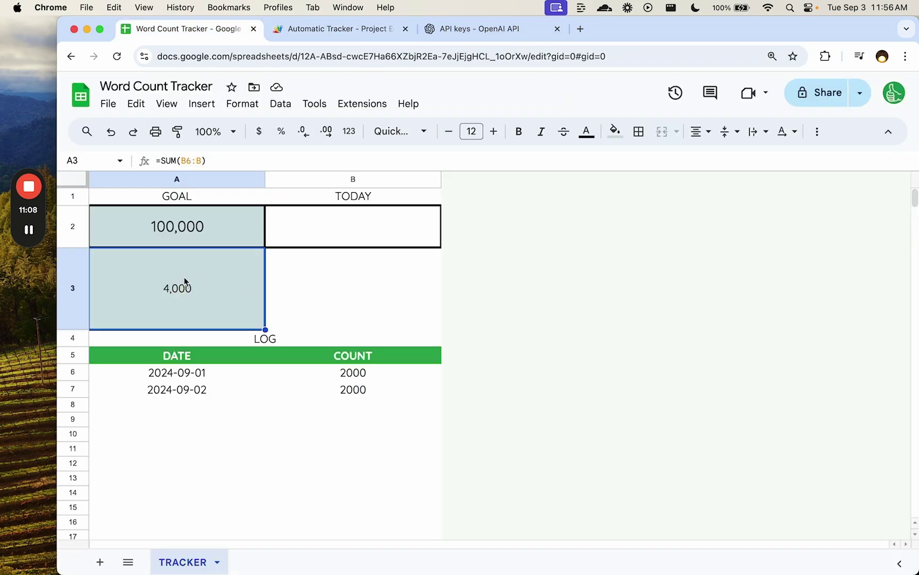
Insert a new row 4 above LOG and fill A3:A4 light green.
{"action": "right_click", "coordinate": [71, 339]}
{"action": "left_click", "coordinate": [122, 321]}
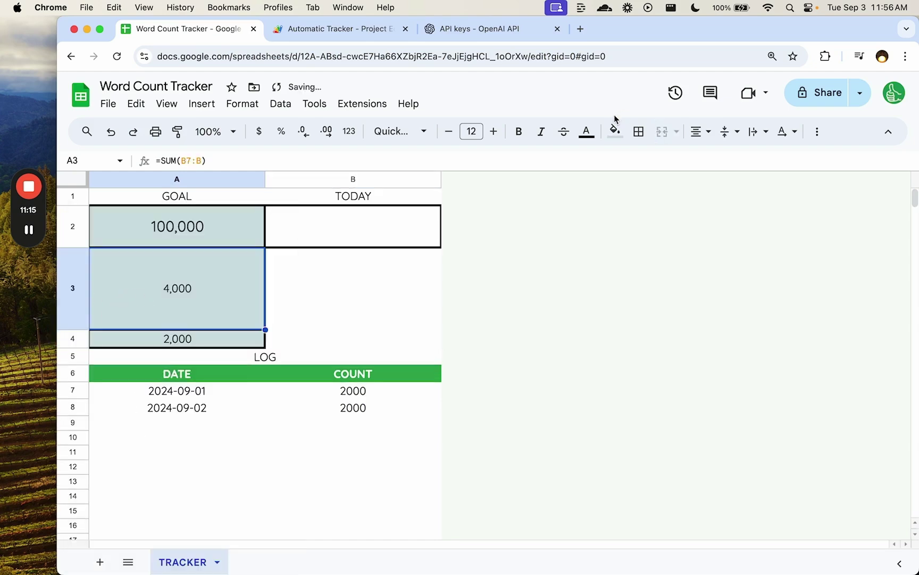
{"action": "left_click", "coordinate": [615, 131]}
{"action": "left_click", "coordinate": [681, 212]}
{"action": "left_click", "coordinate": [239, 342]}
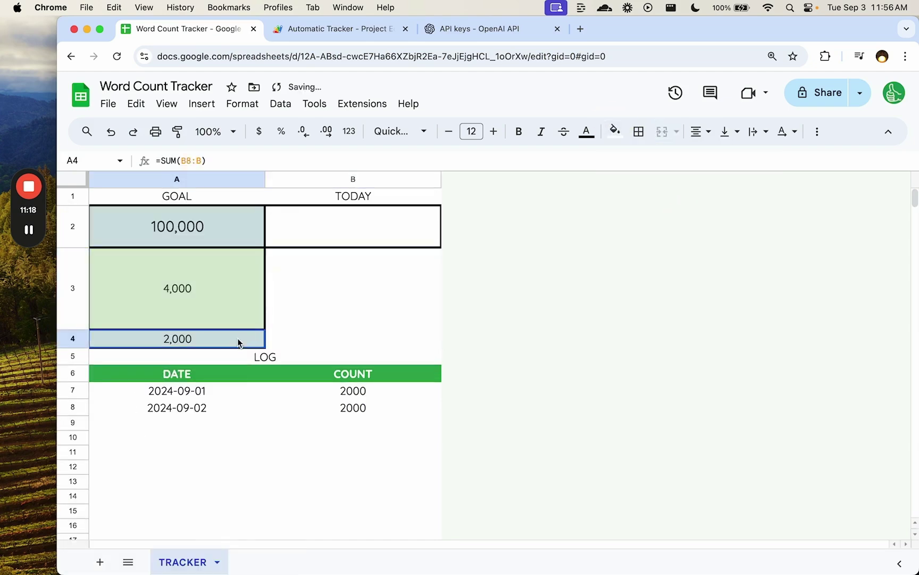
{"action": "key", "text": "super+y"}
Enter =COUNTIF(B7:B,">0") in A4 to count logged days, showing 2.
{"action": "type", "text": "="}
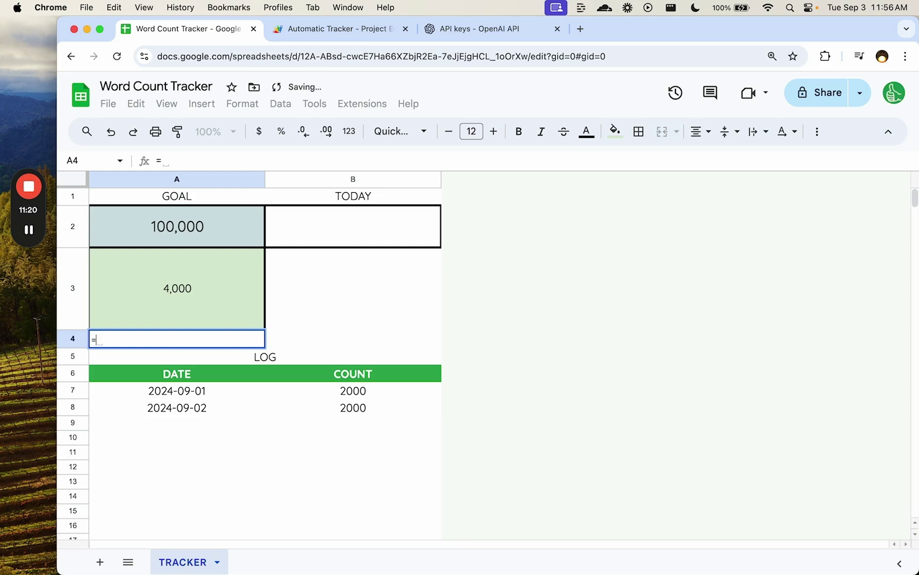
{"action": "type", "text": "counta("}
{"action": "key", "text": "BackSpace"}
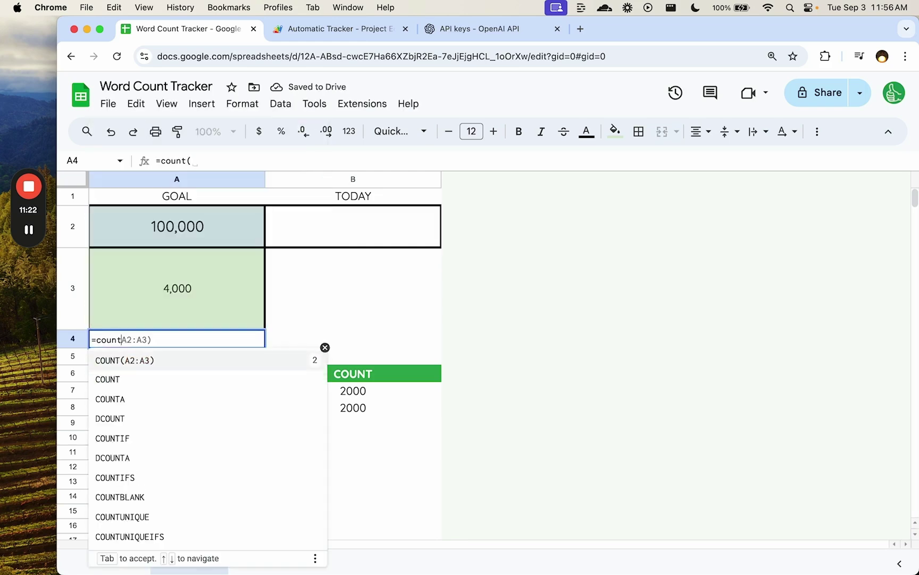
{"action": "type", "text": "a(A6:A)"}
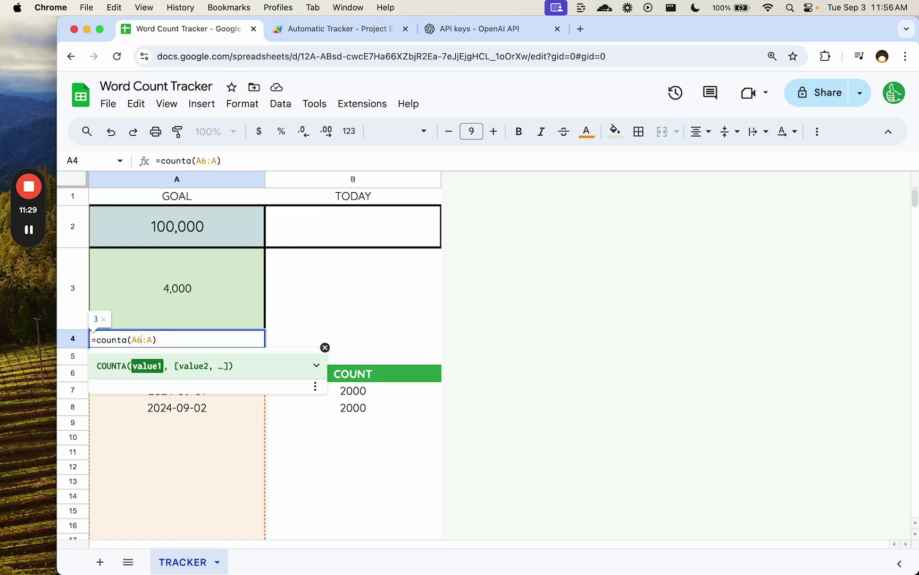
{"action": "key", "text": "BackSpace"}
{"action": "type", "text": "5"}
{"action": "key", "text": "Left"}
{"action": "key", "text": "Left"}
{"action": "key", "text": "Left"}
{"action": "key", "text": "BackSpace"}
{"action": "type", "text": "IF"}
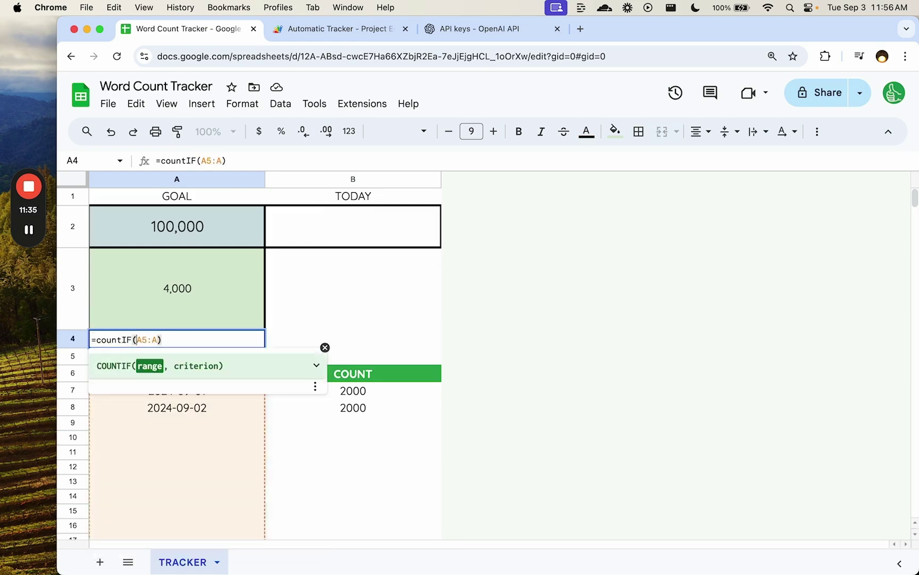
{"action": "key", "text": "BackSpace"}
{"action": "key", "text": "BackSpace"}
{"action": "key", "text": "BackSpace"}
{"action": "key", "text": "BackSpace"}
{"action": "key", "text": "Delete"}
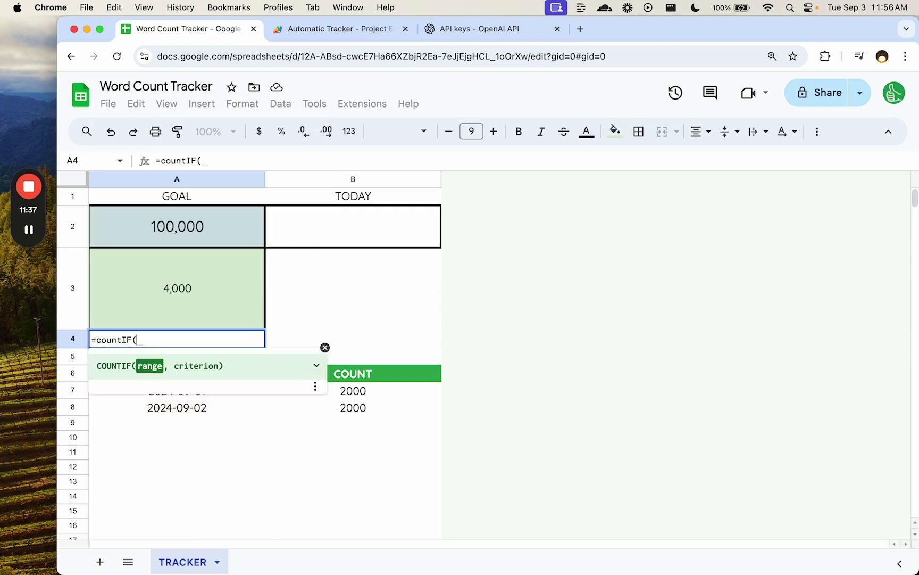
{"action": "type", "text": "B7:B"}
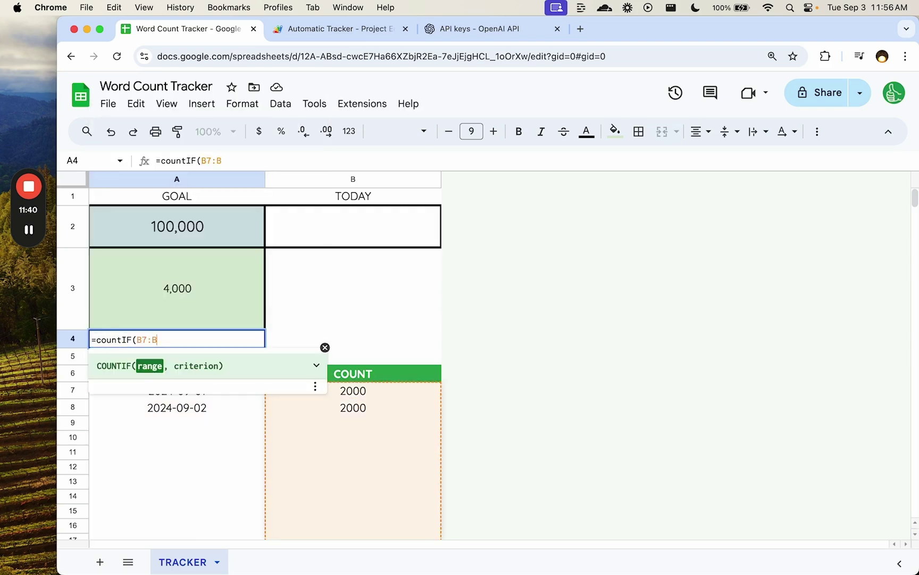
{"action": "type", "text": ", \">"}
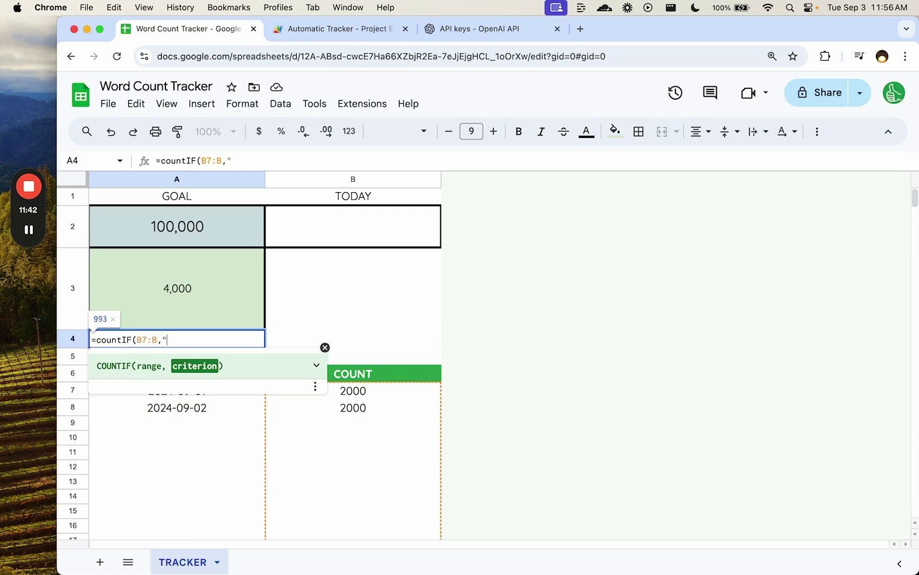
{"action": "type", "text": "0"}
{"action": "key", "text": "Return"}
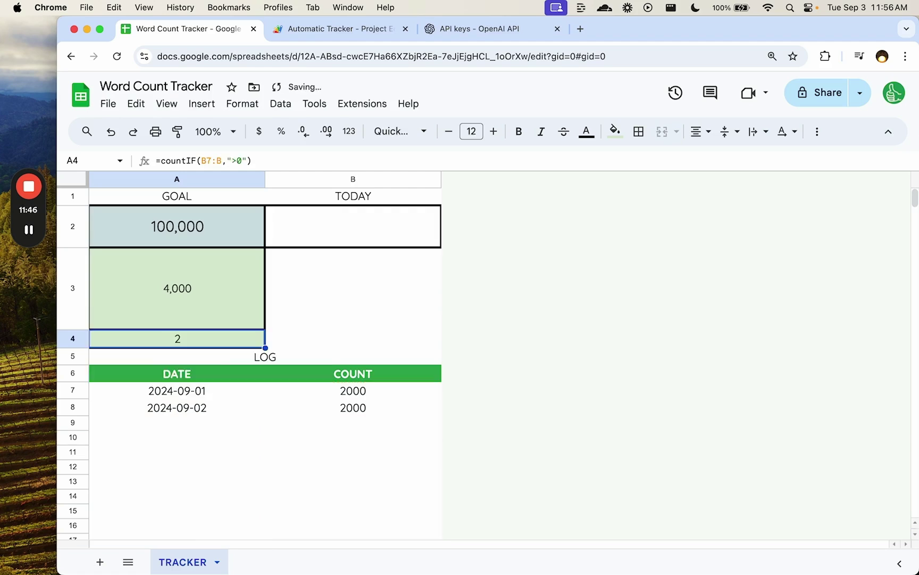
Even out the heights of rows 3 and 4.
{"action": "left_click", "coordinate": [192, 308]}
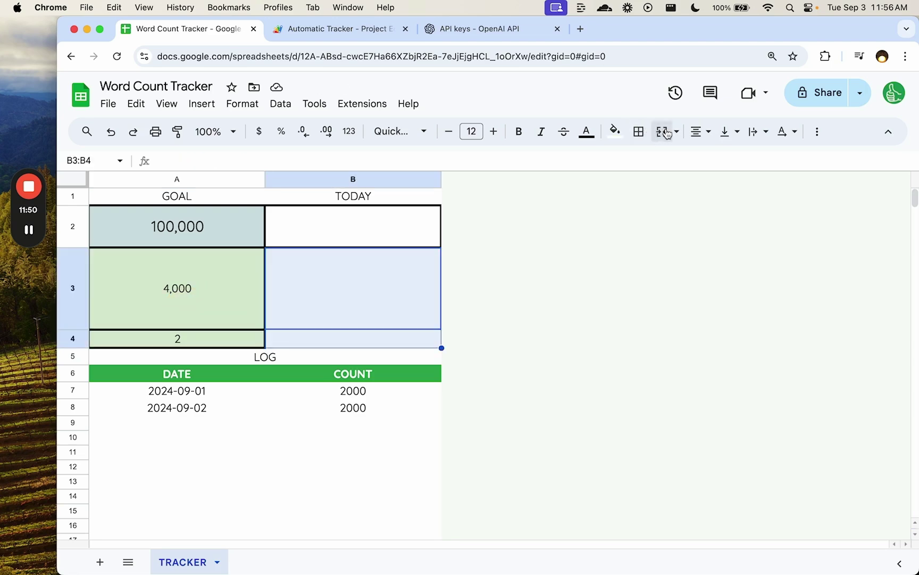
{"action": "left_click_drag", "start_coordinate": [232, 292], "coordinate": [168, 340]}
{"action": "left_click", "coordinate": [185, 286]}
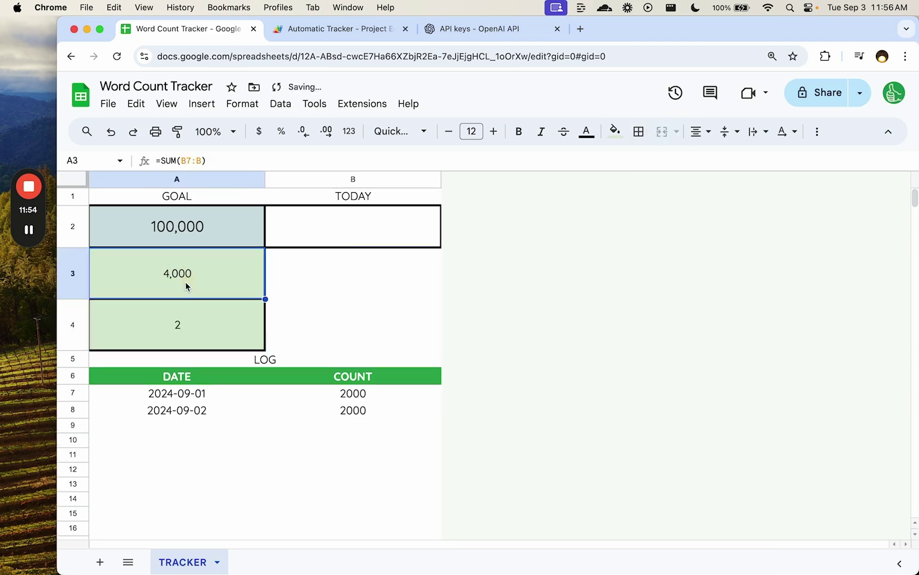
{"action": "left_click", "coordinate": [184, 324]}
{"action": "left_click", "coordinate": [343, 29]}
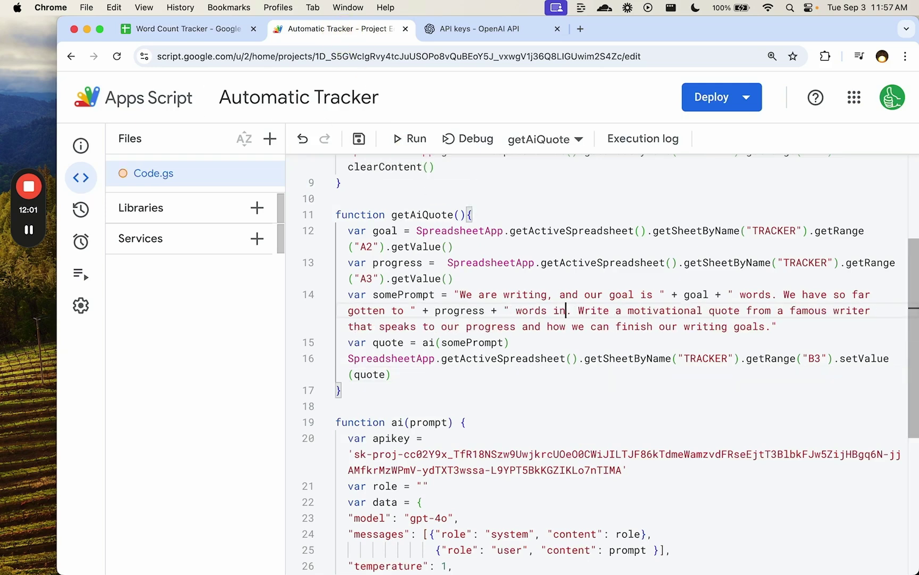
Insert days into the prompt and add a days variable read from TRACKER A4, then save.
{"action": "type", "text": "\"+ days + \""}
{"action": "left_click_drag", "start_coordinate": [453, 278], "coordinate": [338, 263]}
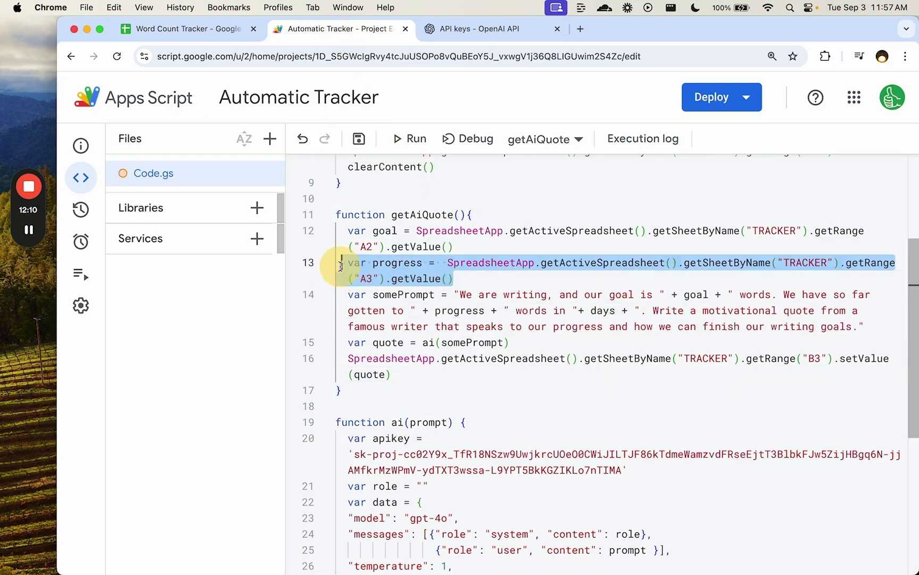
{"action": "key", "text": "ctrl+c"}
{"action": "key", "text": "Right"}
{"action": "key", "text": "Return"}
{"action": "key", "text": "ctrl+v"}
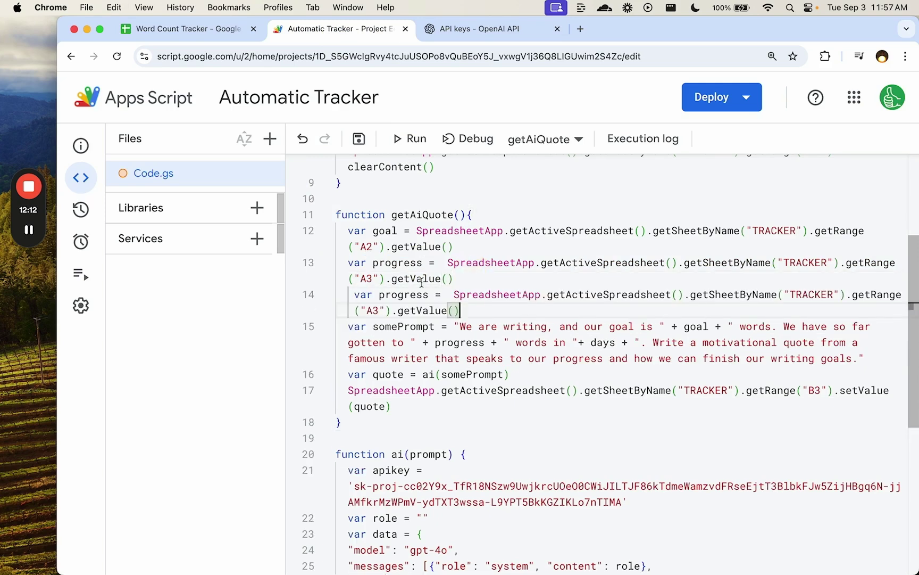
{"action": "left_click", "coordinate": [380, 310]}
{"action": "key", "text": "BackSpace"}
{"action": "type", "text": "4"}
{"action": "double_click", "coordinate": [417, 295]}
{"action": "type", "text": "days"}
{"action": "key", "text": "ctrl+s"}
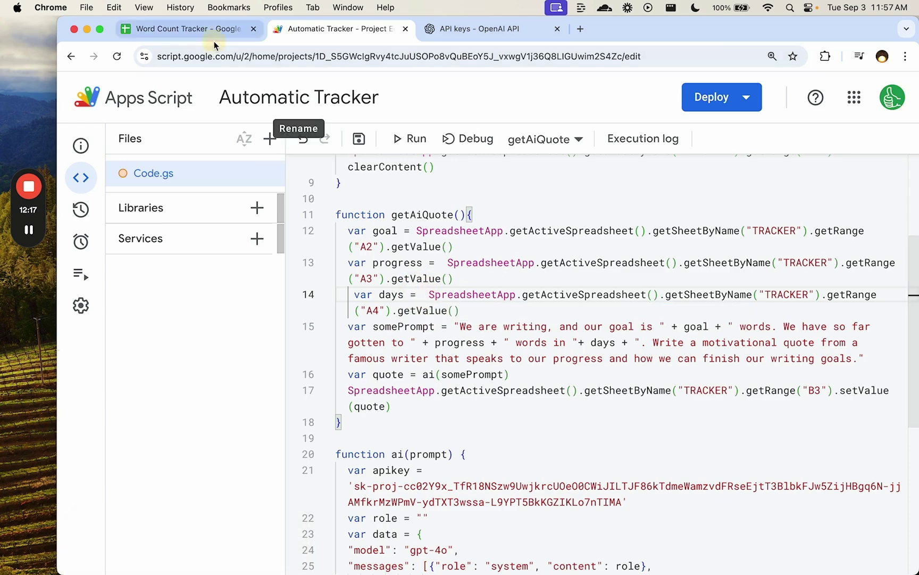
Review the goal, total and day-count cells A2–A4 and the quote cell, saving the script again.
{"action": "left_click", "coordinate": [186, 29]}
{"action": "left_click", "coordinate": [223, 236]}
{"action": "left_click", "coordinate": [215, 273]}
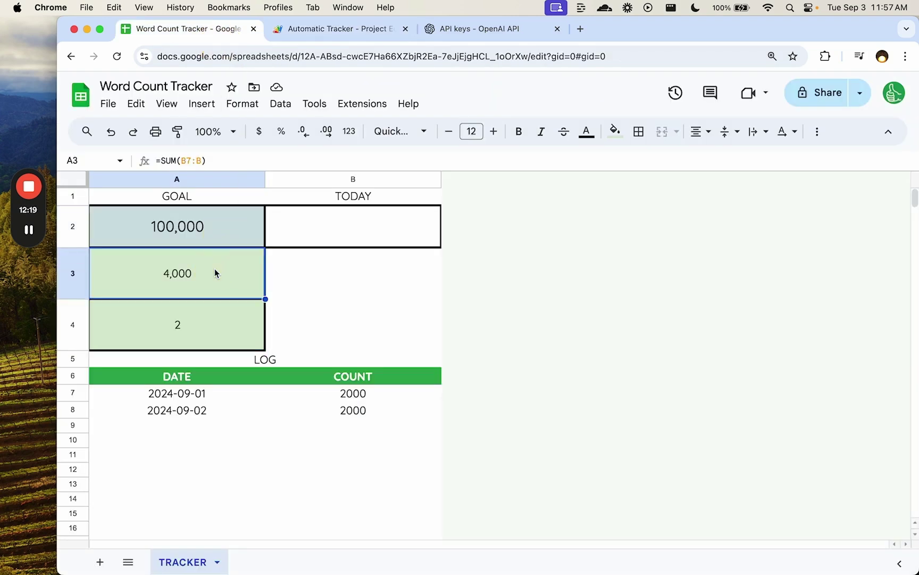
{"action": "left_click", "coordinate": [220, 322]}
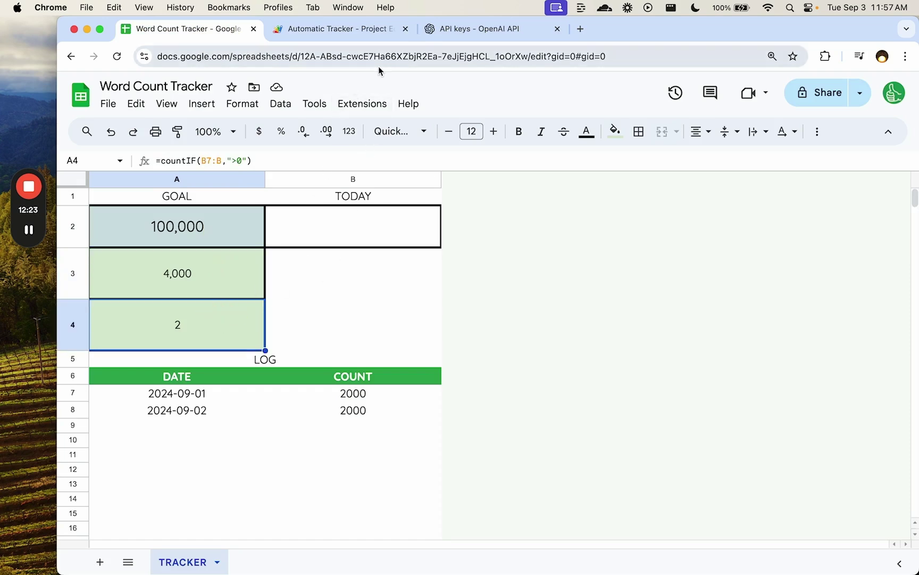
{"action": "left_click", "coordinate": [353, 29]}
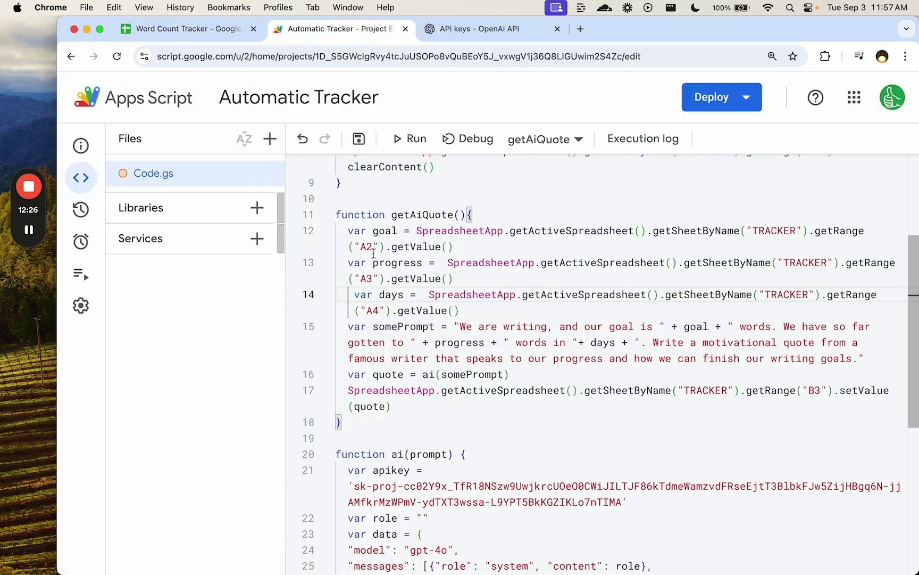
{"action": "key", "text": "super+s"}
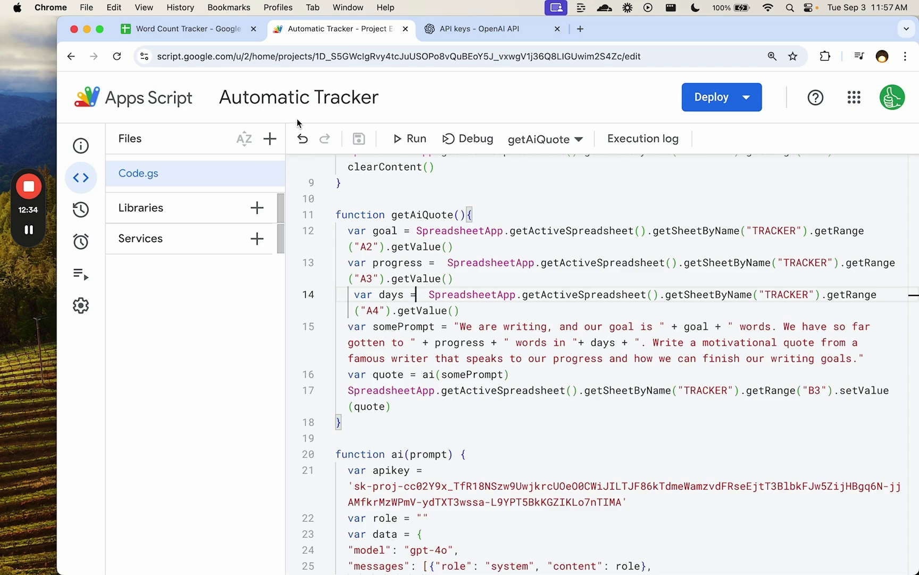
{"action": "key", "text": "super+alt+Left"}
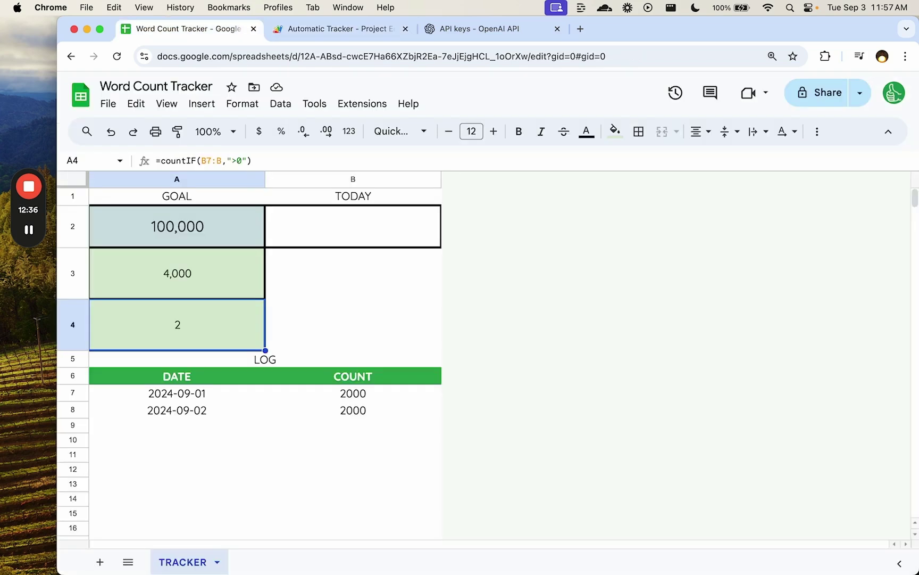
{"action": "left_click", "coordinate": [322, 311]}
{"action": "left_click", "coordinate": [339, 34]}
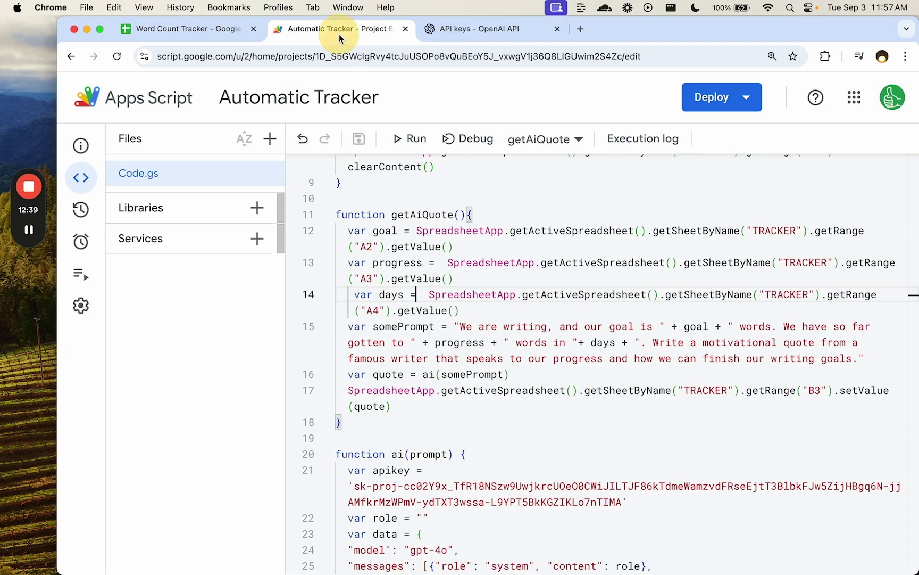
Run getAiQuote and authorize the script with the Google account.
{"action": "left_click", "coordinate": [399, 406]}
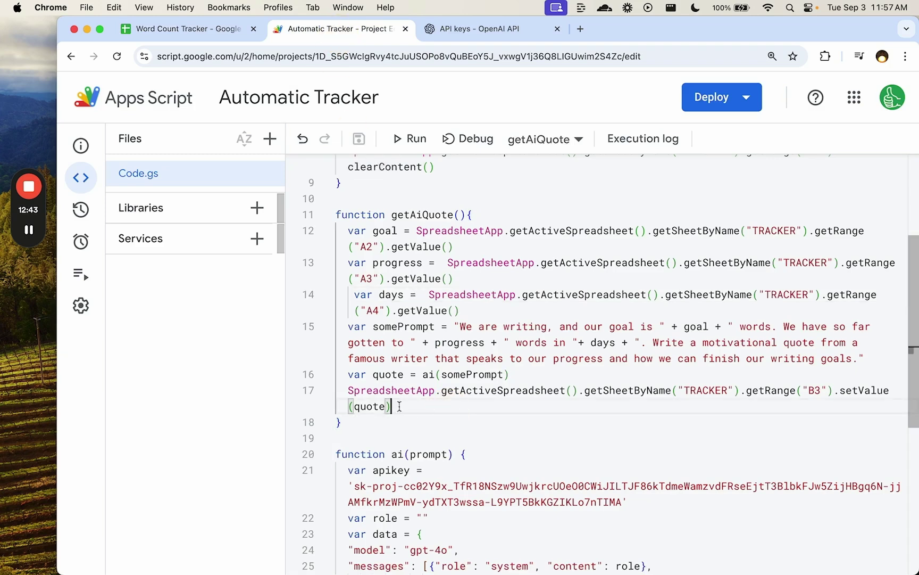
{"action": "left_click", "coordinate": [403, 247]}
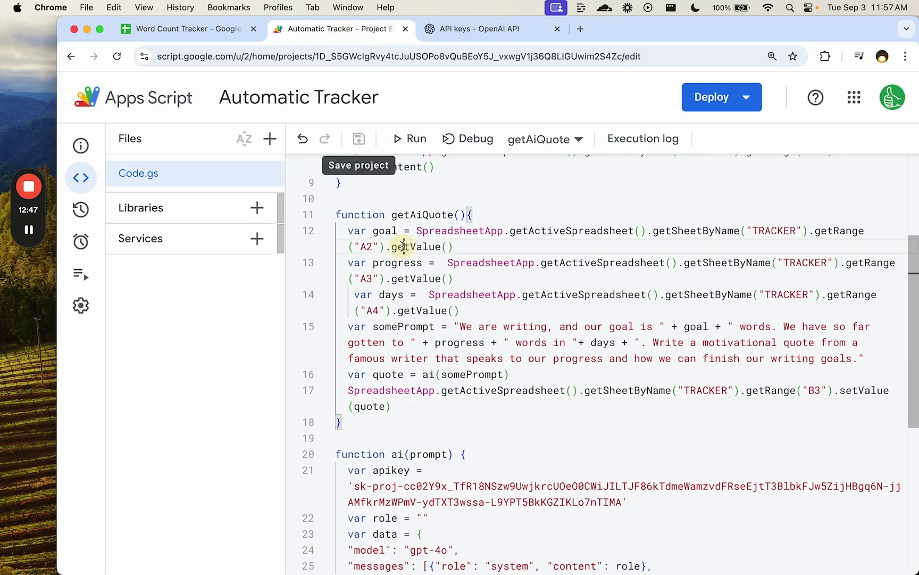
{"action": "left_click", "coordinate": [410, 146]}
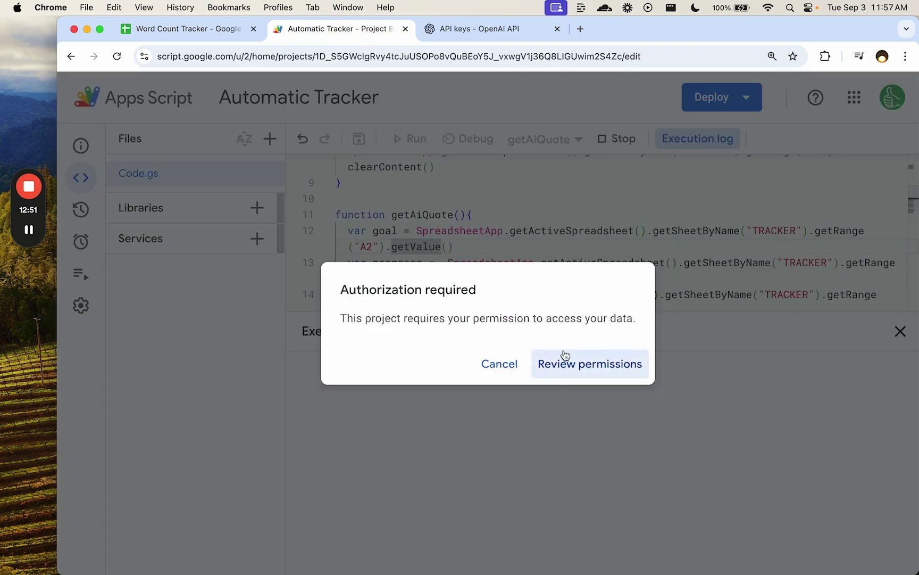
{"action": "left_click", "coordinate": [565, 359]}
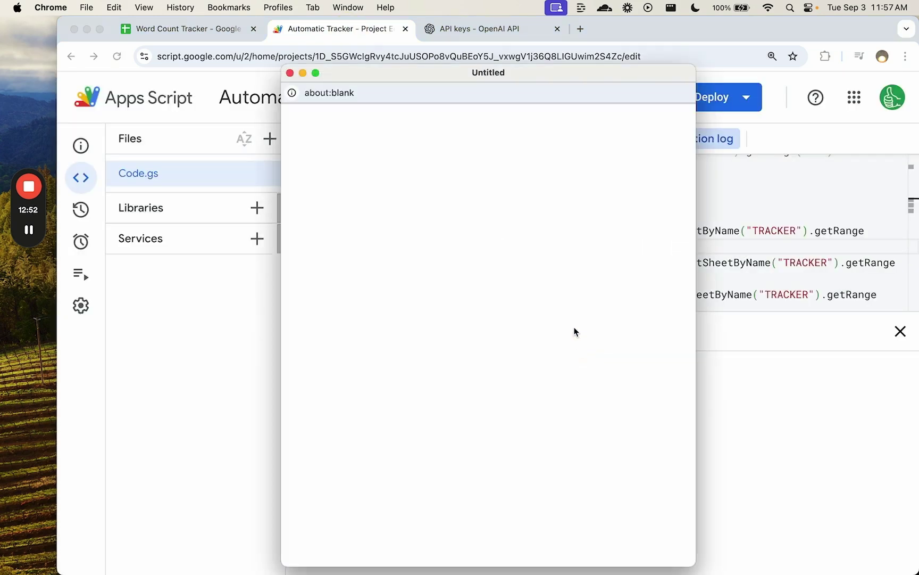
{"action": "left_click", "coordinate": [519, 336]}
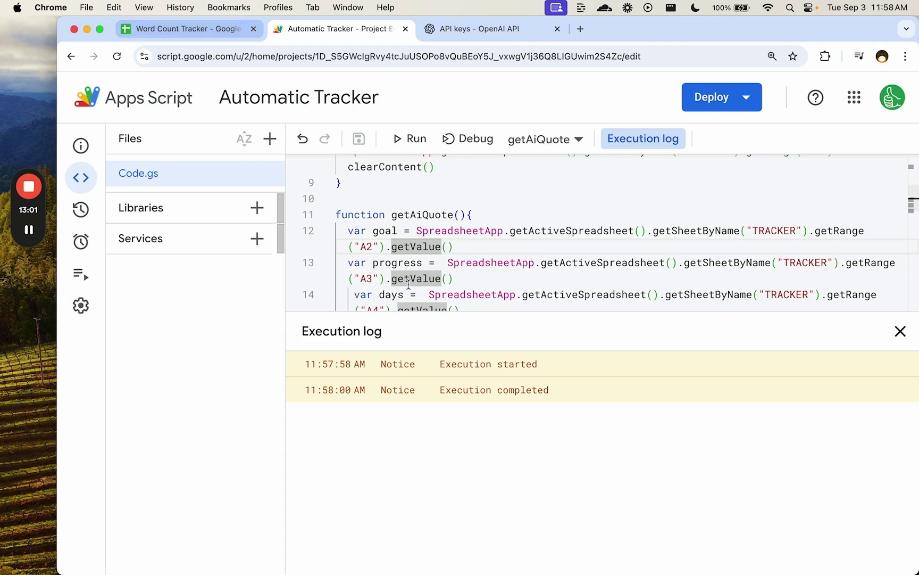
Widen column B and wrap the quote in B3 to read it in full.
{"action": "left_click", "coordinate": [222, 36]}
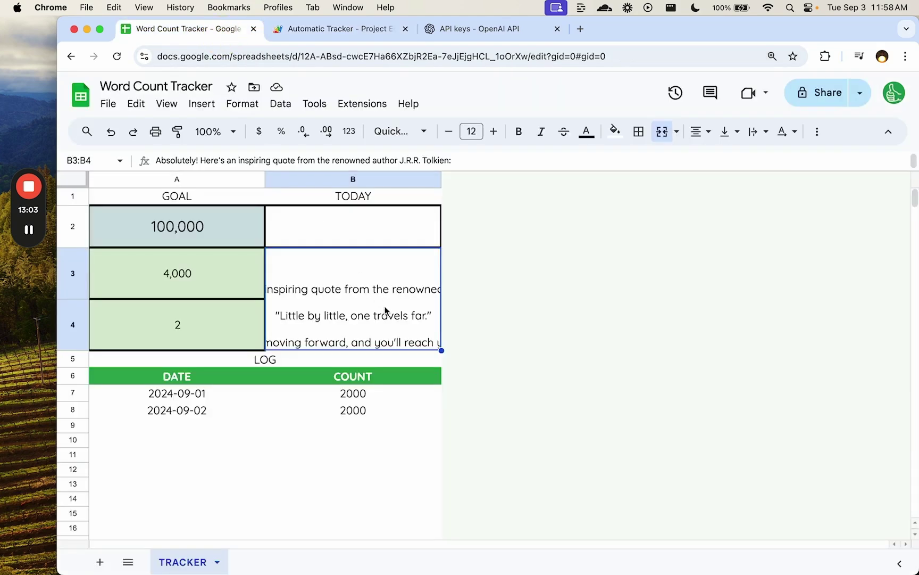
{"action": "left_click_drag", "start_coordinate": [442, 180], "coordinate": [620, 180]}
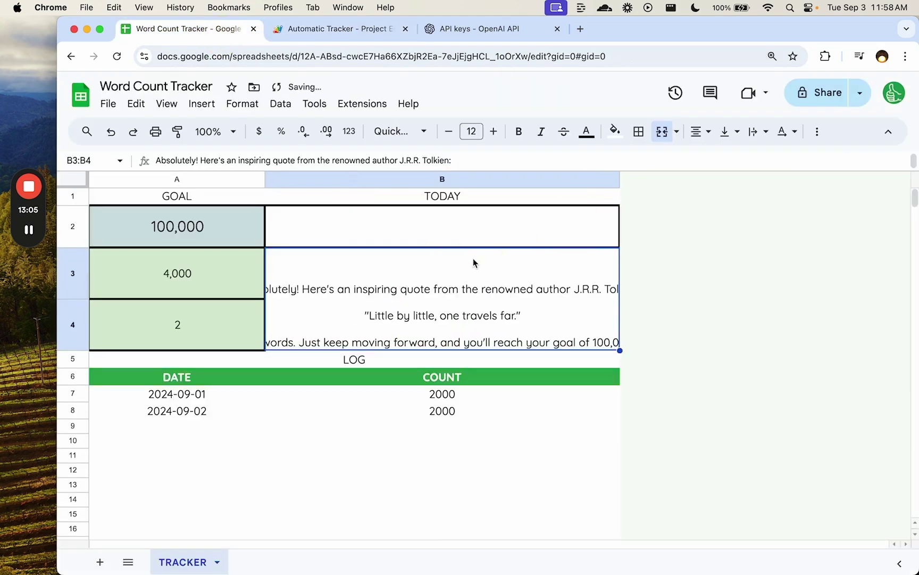
{"action": "left_click", "coordinate": [756, 131]}
{"action": "left_click", "coordinate": [780, 159]}
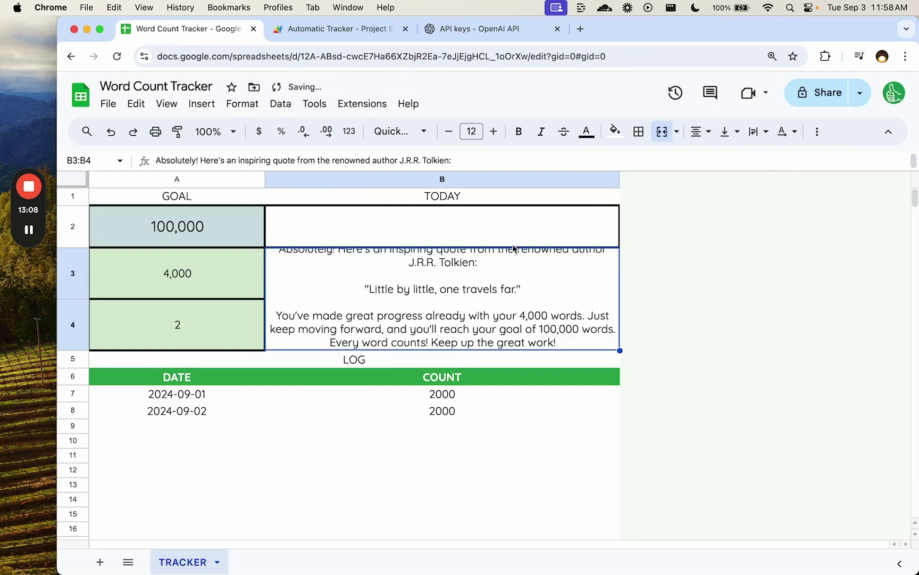
{"action": "double_click", "coordinate": [462, 293]}
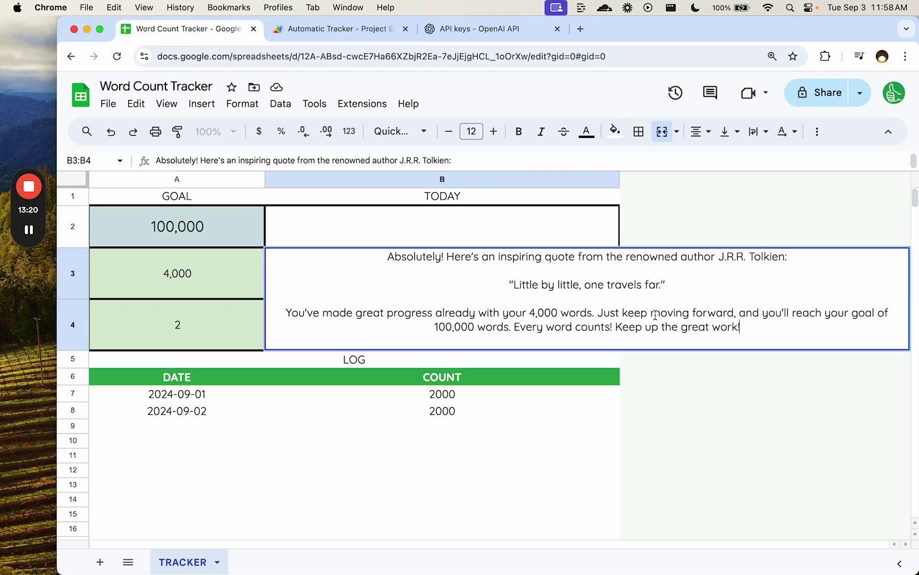
{"action": "left_click", "coordinate": [343, 31]}
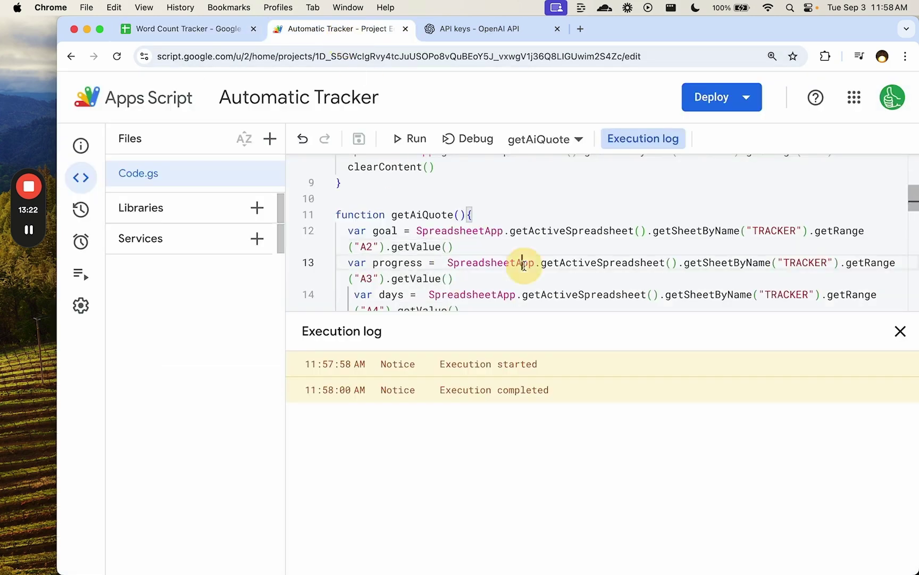
Extend the prompt: return only the quote and author, plus one line of days left at this pace.
{"action": "scroll", "coordinate": [543, 271], "scroll_direction": "down", "scroll_amount": 2}
{"action": "left_click", "coordinate": [900, 331]}
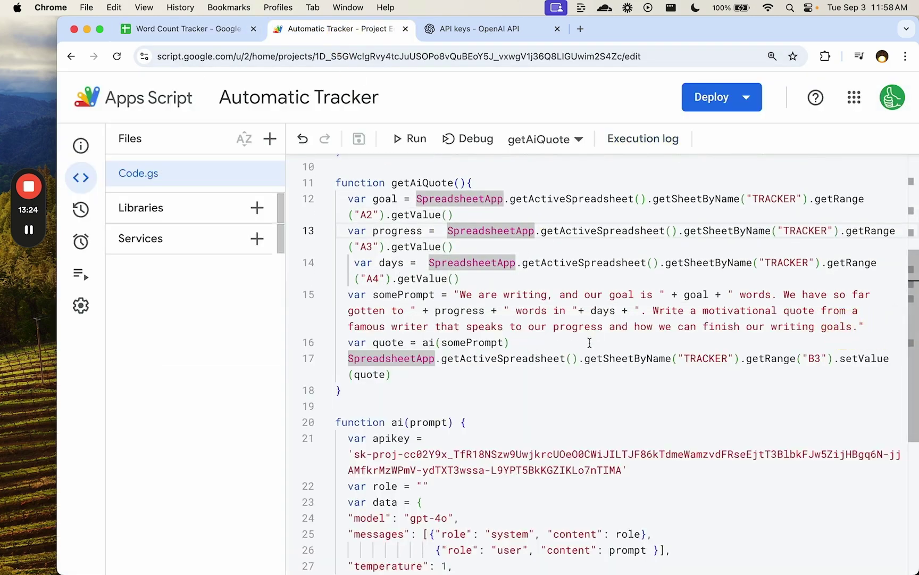
{"action": "left_click", "coordinate": [859, 326]}
{"action": "type", "text": "Only "}
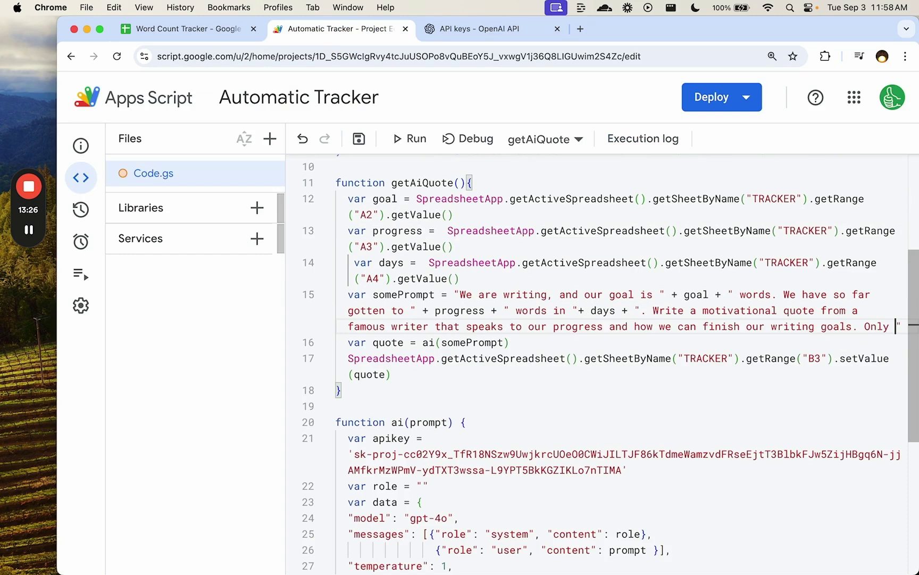
{"action": "type", "text": "return t"}
{"action": "key", "text": "BackSpace"}
{"action": "key", "text": "BackSpace"}
{"action": "type", "text": "turn the quote, and the w"}
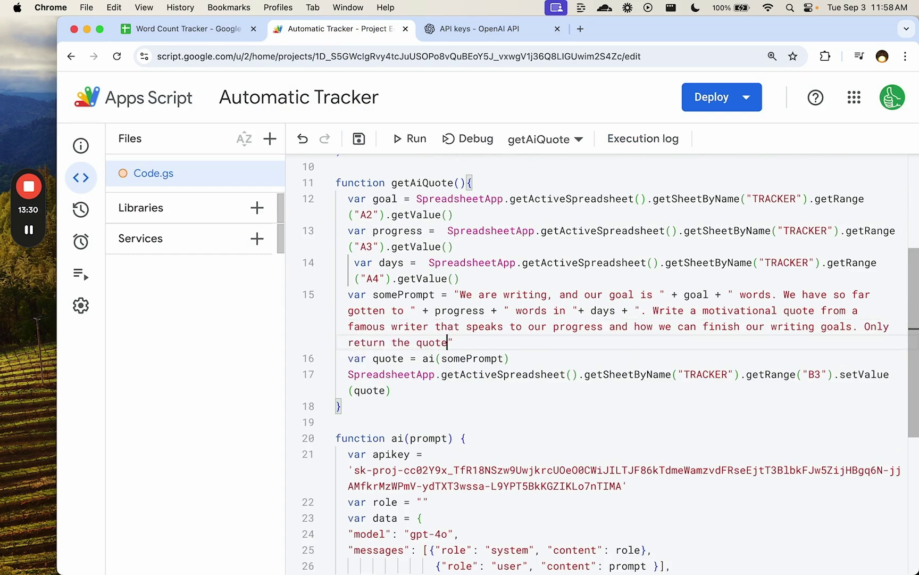
{"action": "type", "text": "riter or"}
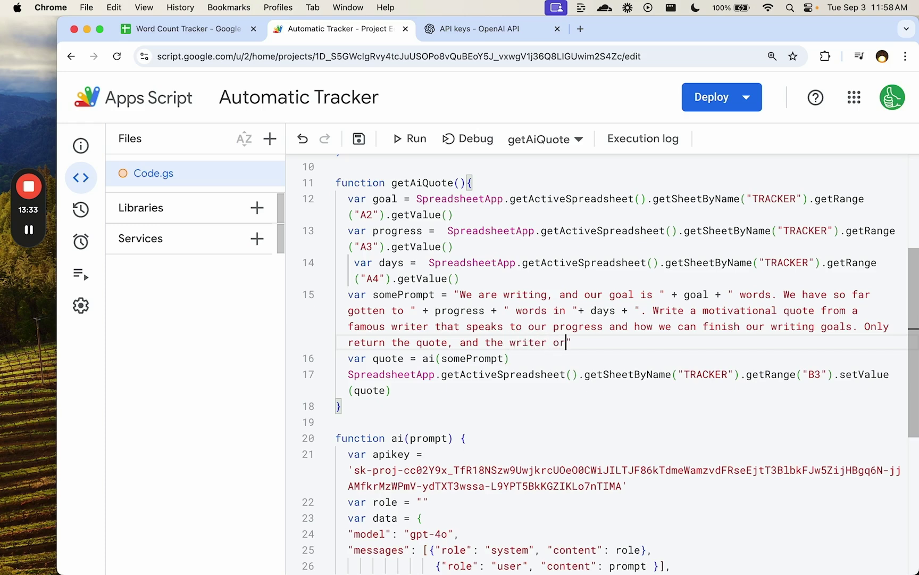
{"action": "type", "text": " speaker of the qu"}
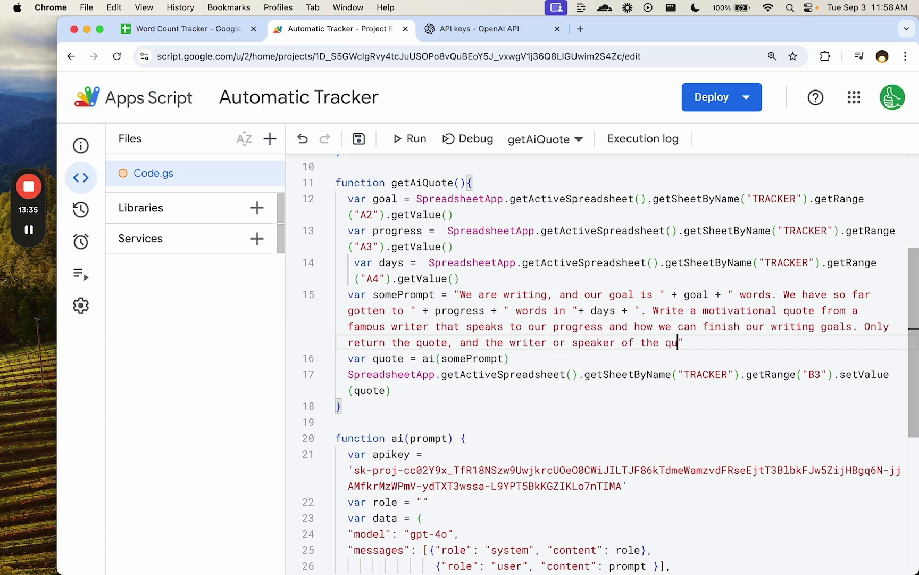
{"action": "type", "text": "ote. Only add a section"}
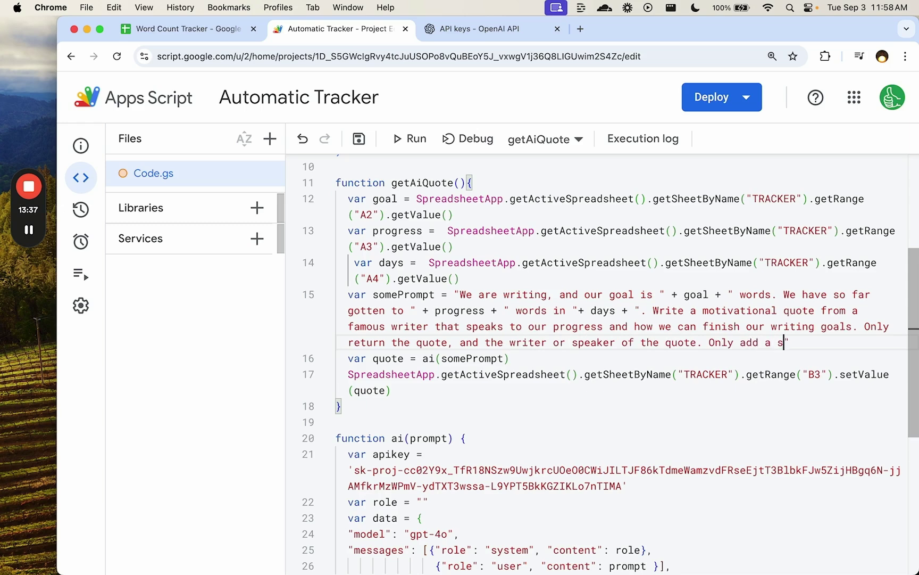
{"action": "key", "text": "BackSpace"}
{"action": "key", "text": "BackSpace"}
{"action": "key", "text": "BackSpace"}
{"action": "key", "text": "BackSpace"}
{"action": "key", "text": "BackSpace"}
{"action": "type", "text": "one line that "}
{"action": "type", "text": "tells"}
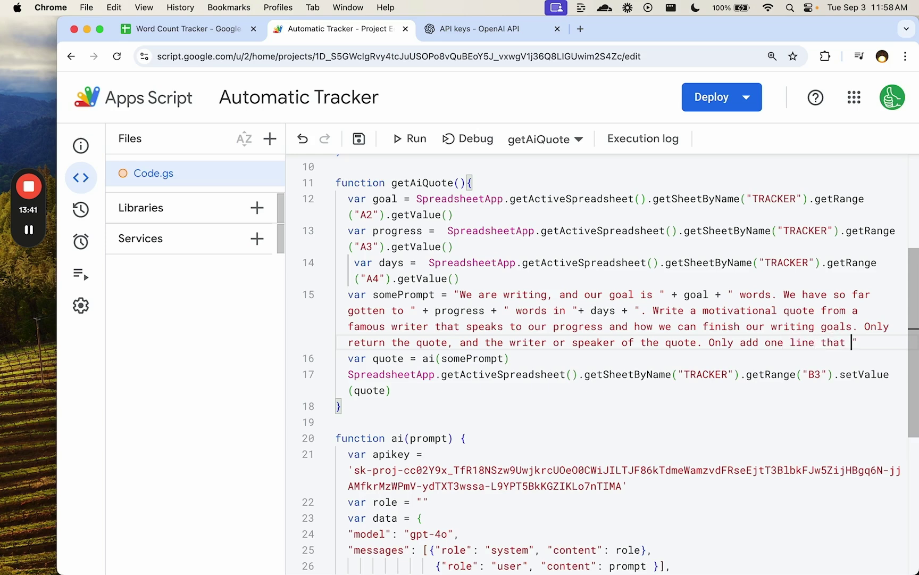
{"action": "type", "text": " me the "}
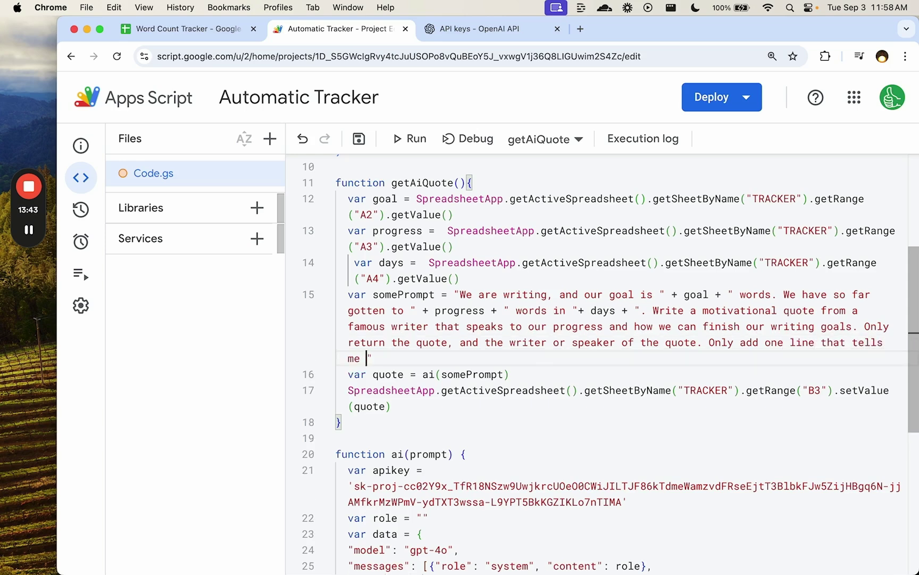
{"action": "type", "text": "amount "}
{"action": "type", "text": "of days left if I con"}
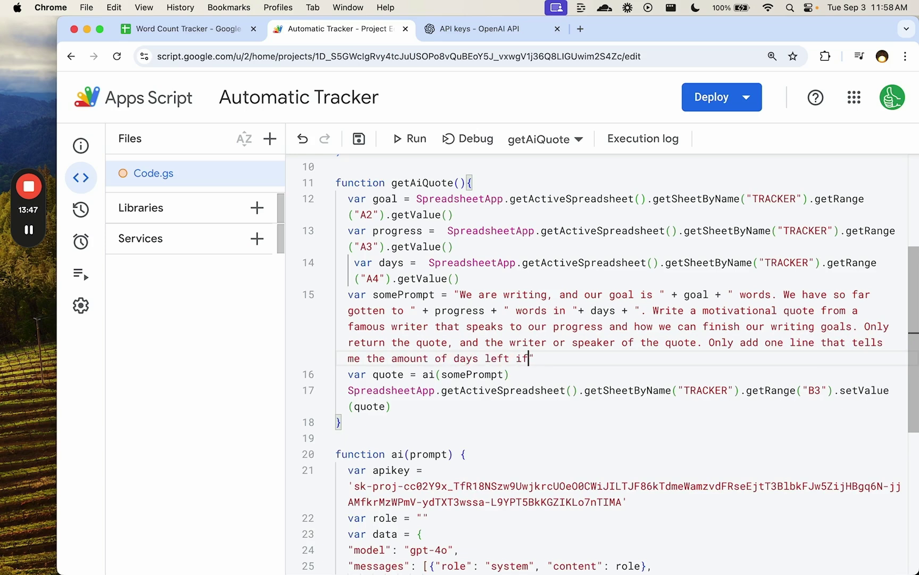
{"action": "type", "text": "tinue to write at thi"}
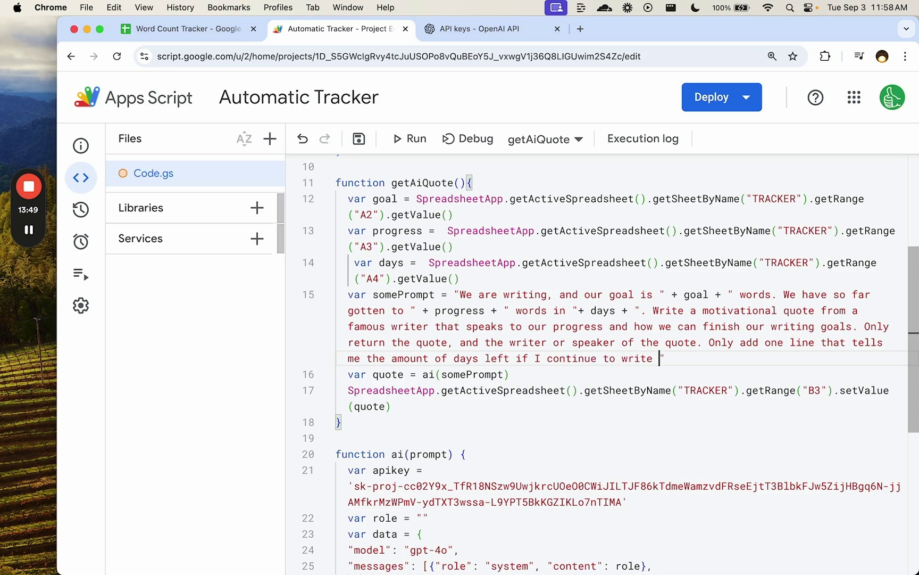
{"action": "type", "text": "s current pac"}
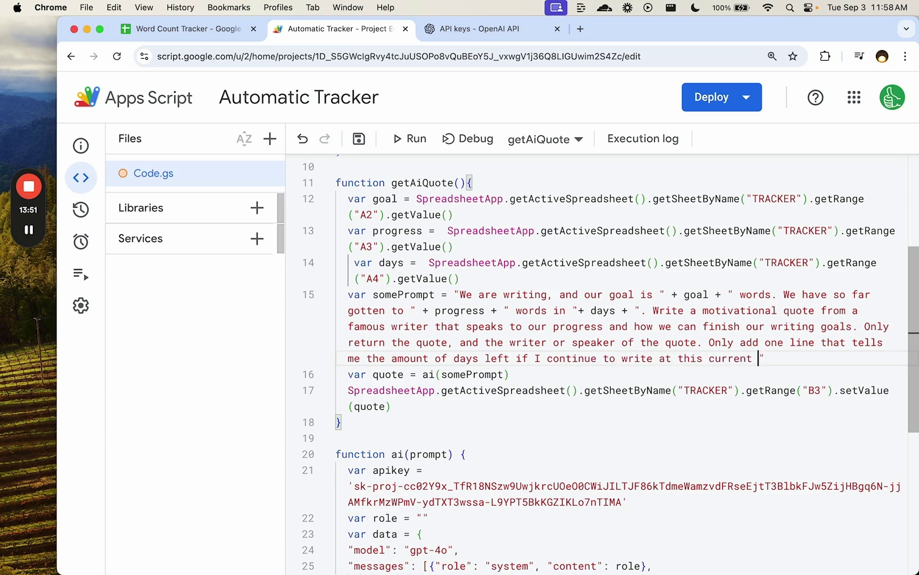
{"action": "type", "text": "e."}
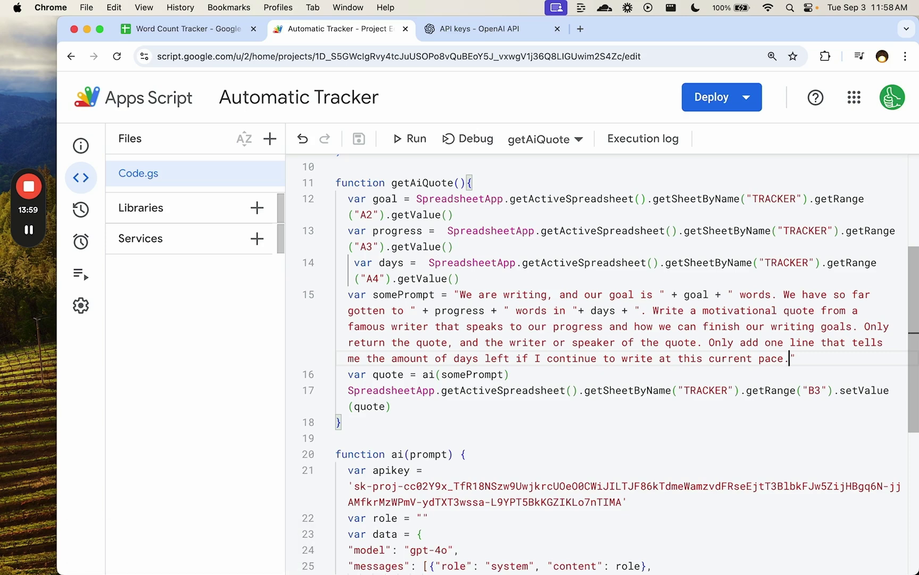
Rerun getAiQuote and change the text wrapping of the merged quote cell B3:B4.
{"action": "left_click", "coordinate": [409, 138]}
{"action": "left_click", "coordinate": [202, 30]}
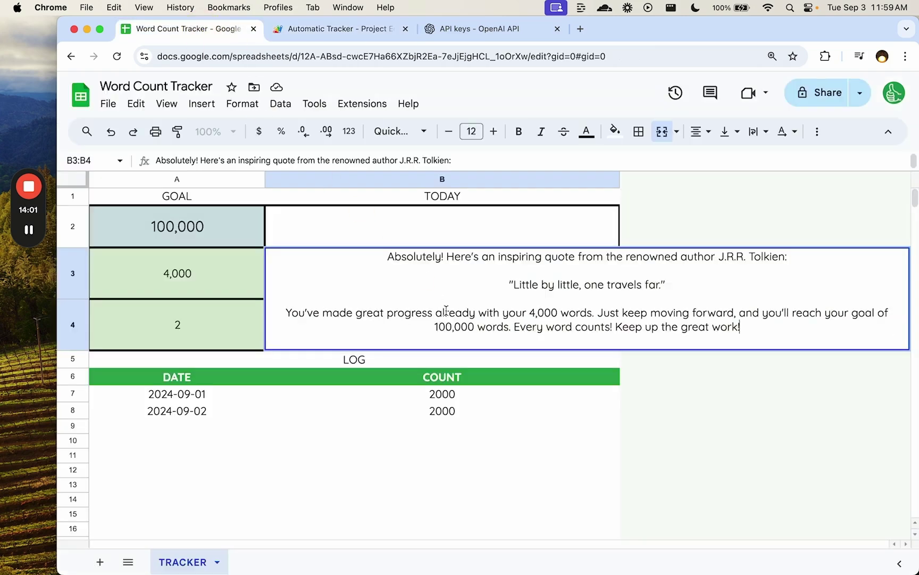
{"action": "left_click", "coordinate": [443, 237]}
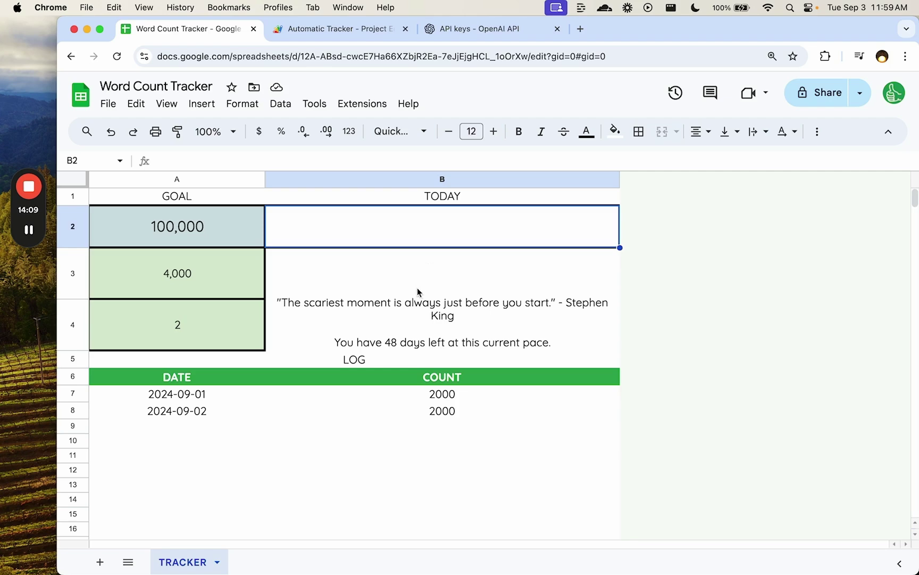
{"action": "left_click", "coordinate": [417, 287]}
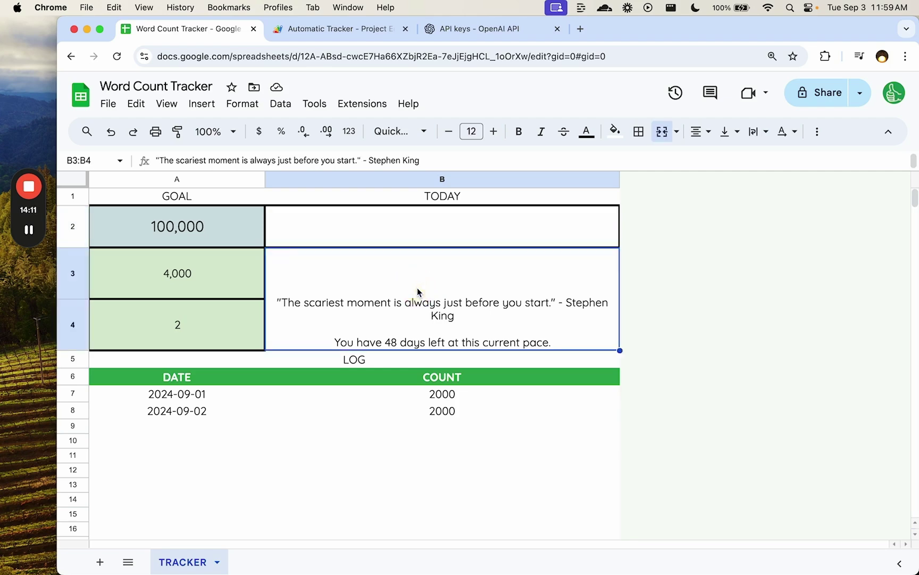
{"action": "left_click", "coordinate": [758, 135]}
{"action": "left_click", "coordinate": [777, 160]}
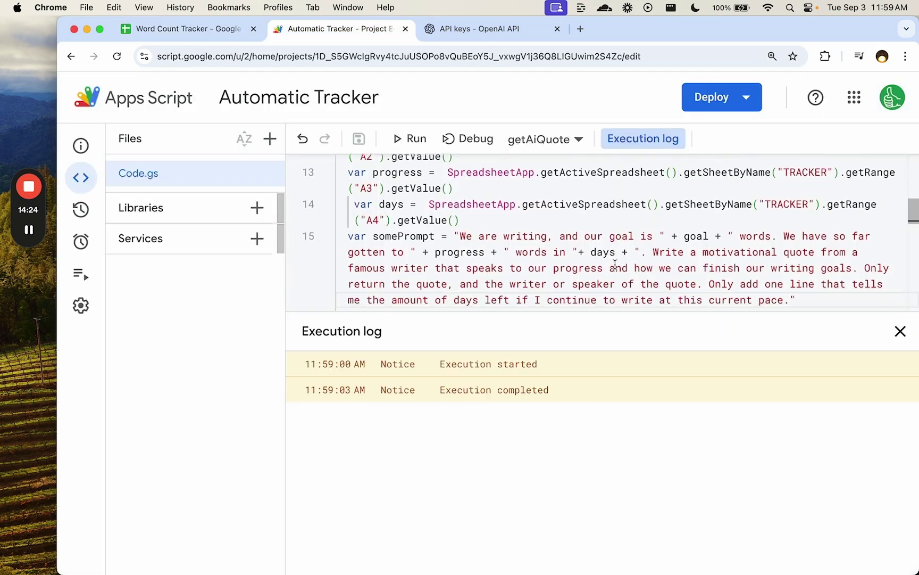
Add a getAiQuote() call at the end of track() and save the script.
{"action": "scroll", "coordinate": [615, 264], "scroll_direction": "down", "scroll_amount": 3}
{"action": "scroll", "coordinate": [532, 239], "scroll_direction": "up", "scroll_amount": 6}
{"action": "scroll", "coordinate": [493, 225], "scroll_direction": "down", "scroll_amount": 6}
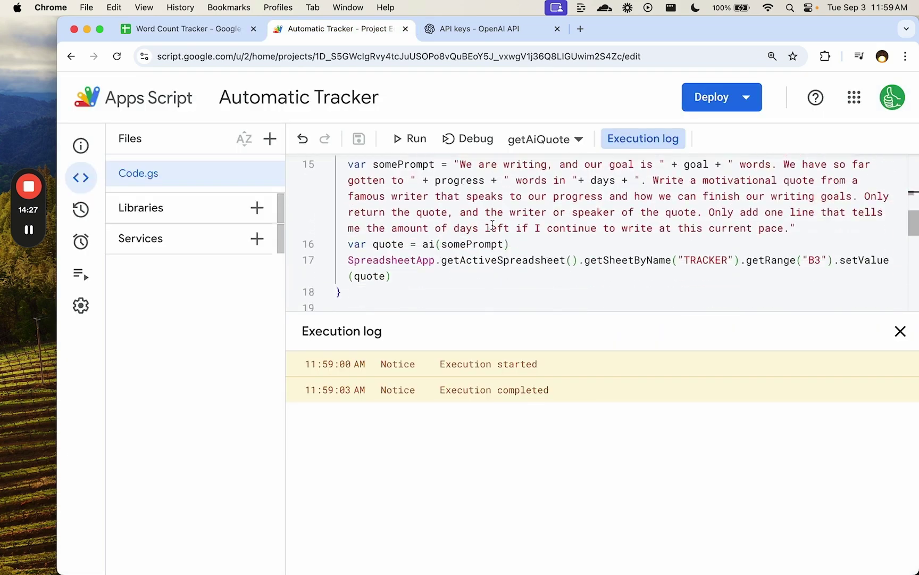
{"action": "scroll", "coordinate": [493, 225], "scroll_direction": "down", "scroll_amount": 3}
{"action": "scroll", "coordinate": [492, 225], "scroll_direction": "up", "scroll_amount": 10}
{"action": "scroll", "coordinate": [448, 193], "scroll_direction": "down", "scroll_amount": 5}
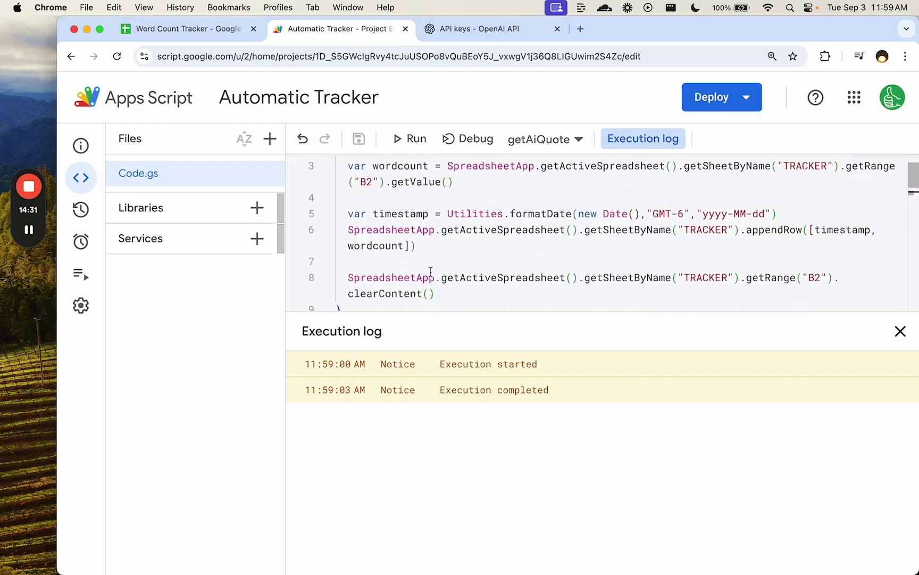
{"action": "left_click", "coordinate": [452, 230]}
{"action": "key", "text": "Return"}
{"action": "key", "text": "Return"}
{"action": "type", "text": "getAiQuote()"}
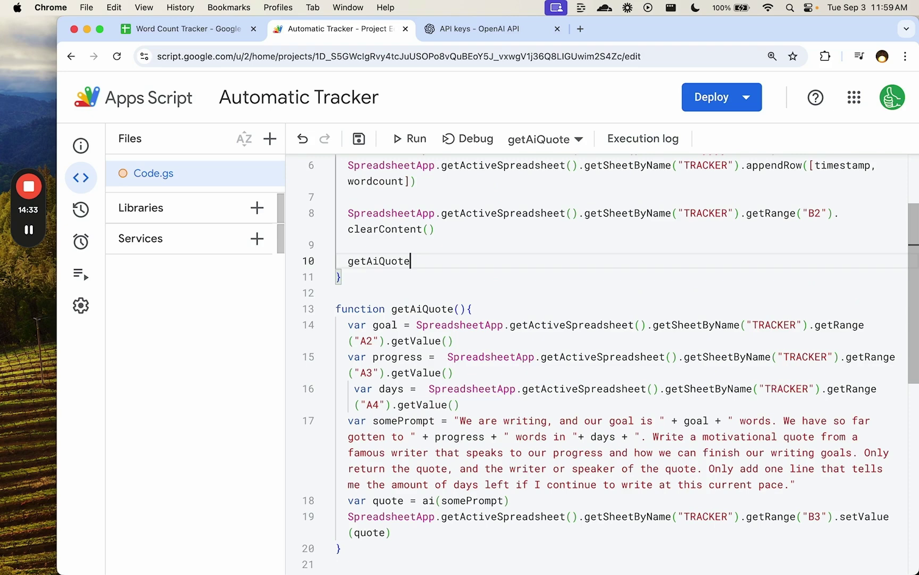
{"action": "key", "text": "super+s"}
Select track in the function list and run it.
{"action": "scroll", "coordinate": [392, 230], "scroll_direction": "up", "scroll_amount": 3}
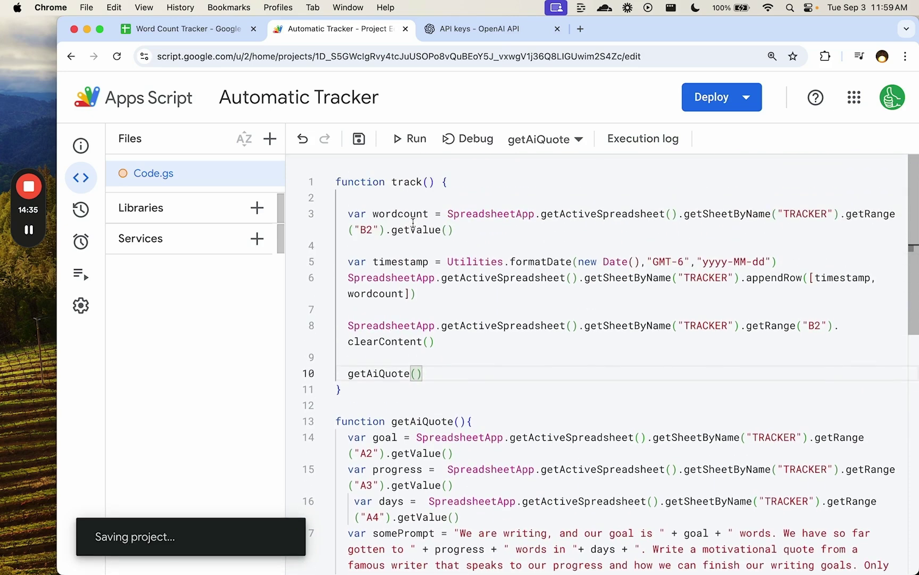
{"action": "left_click", "coordinate": [411, 182]}
{"action": "double_click", "coordinate": [413, 183]}
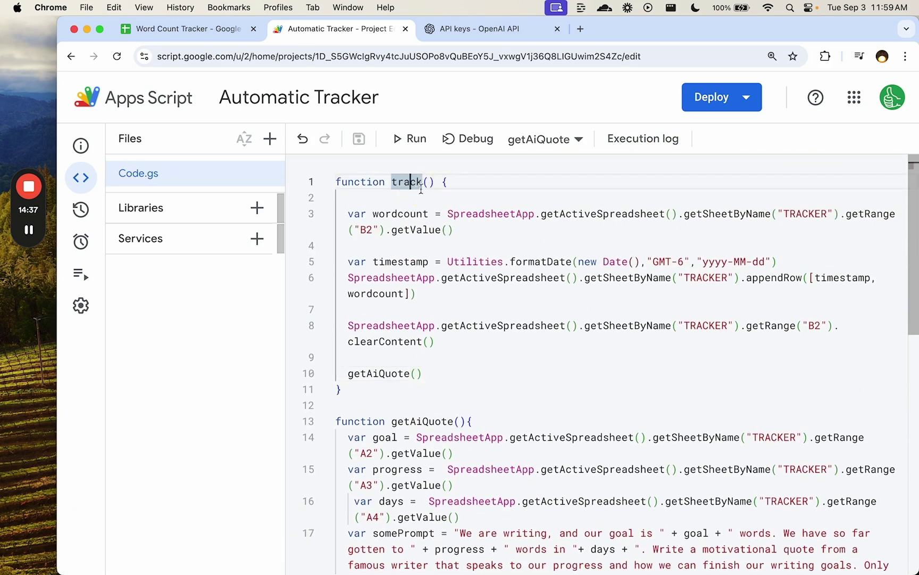
{"action": "left_click", "coordinate": [533, 140]}
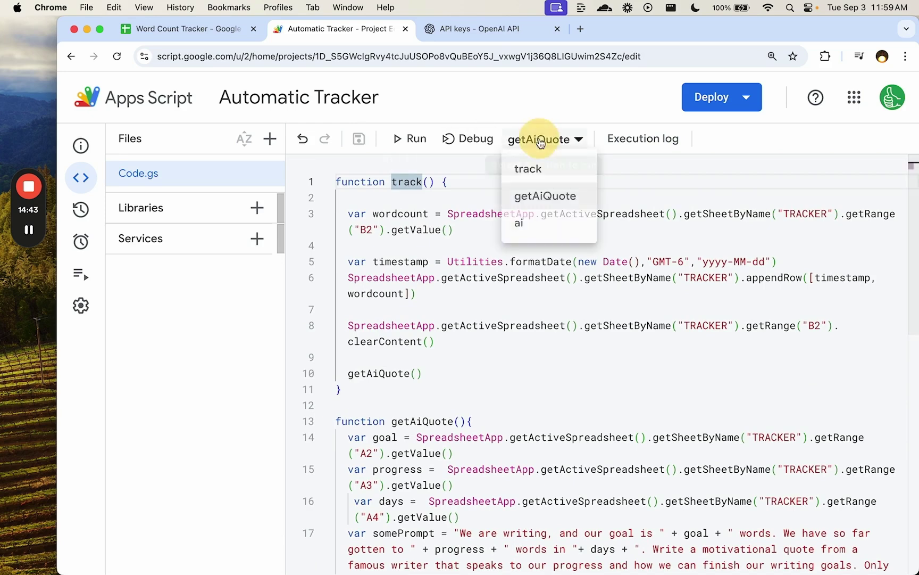
{"action": "left_click", "coordinate": [547, 174]}
{"action": "left_click", "coordinate": [415, 139]}
Change the second log date in A8 to 2024-08-31 with the date picker.
{"action": "left_click", "coordinate": [235, 30]}
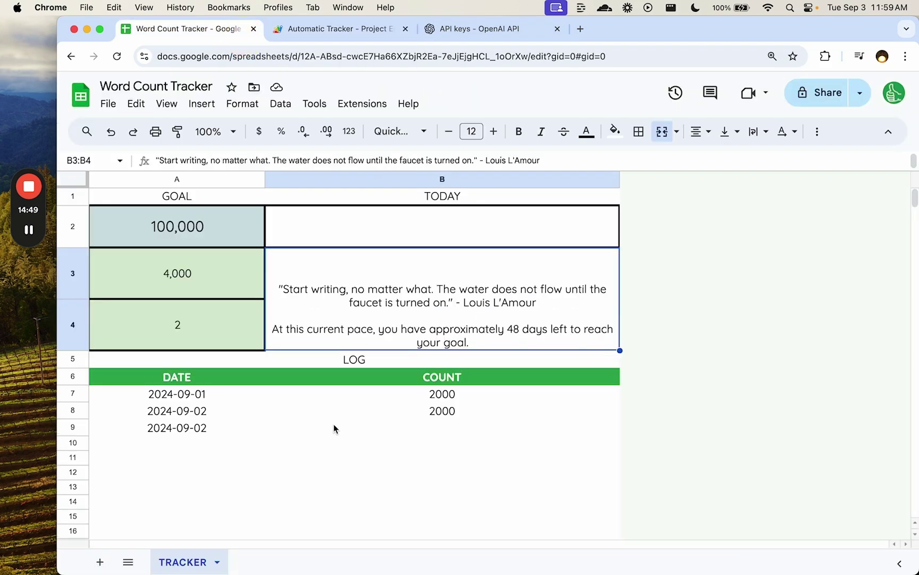
{"action": "left_click", "coordinate": [334, 428]}
{"action": "left_click", "coordinate": [380, 302]}
{"action": "left_click", "coordinate": [388, 234]}
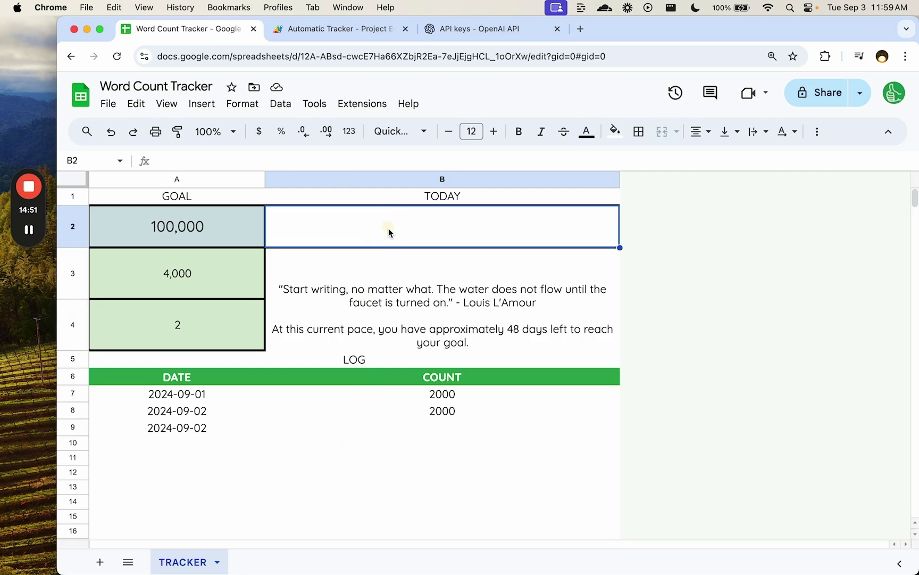
{"action": "left_click", "coordinate": [181, 412]}
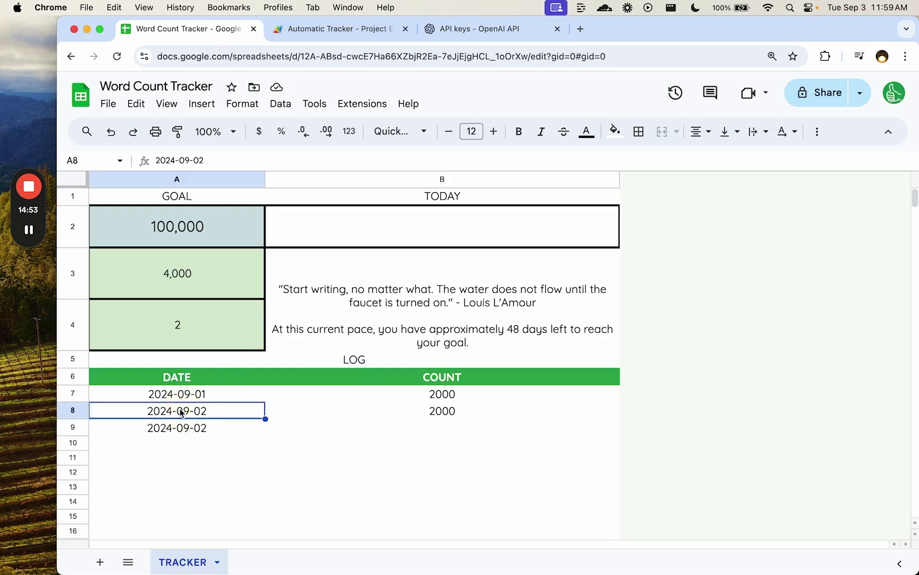
{"action": "double_click", "coordinate": [178, 411]}
{"action": "left_click", "coordinate": [233, 373]}
Clear the A9 date and delete the empty rows 11 to 1001.
{"action": "left_click", "coordinate": [233, 442]}
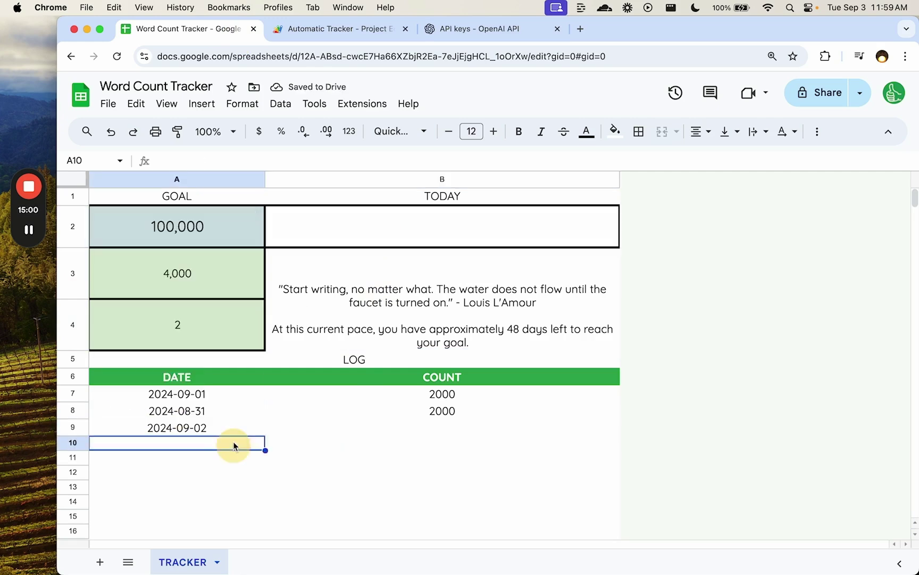
{"action": "key", "text": "Up"}
{"action": "key", "text": "Delete"}
{"action": "left_click", "coordinate": [72, 455]}
{"action": "key", "text": "ctrl+shift+Down"}
{"action": "right_click", "coordinate": [72, 445]}
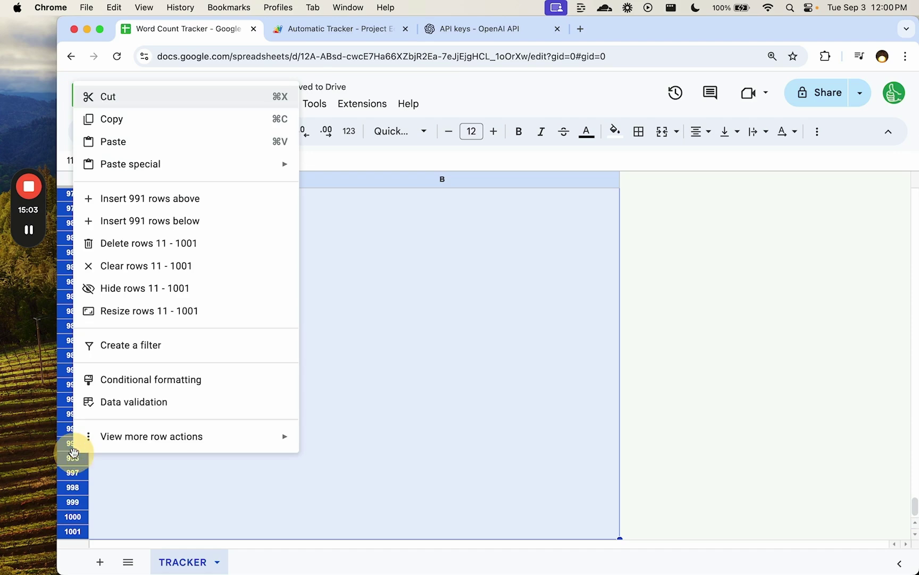
{"action": "left_click", "coordinate": [143, 242]}
Enter 1000 as today's count in B2 and run track to log it.
{"action": "left_click", "coordinate": [361, 228]}
{"action": "type", "text": "1000"}
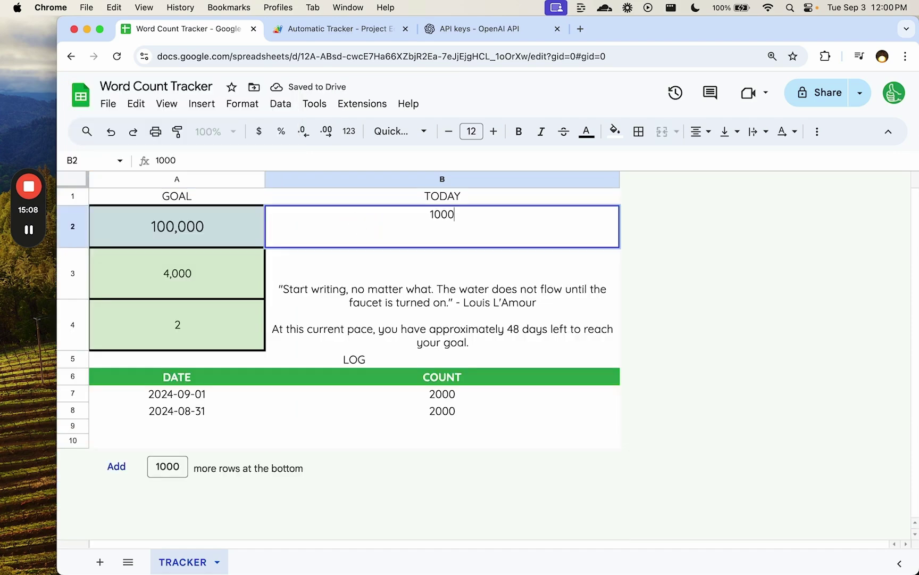
{"action": "key", "text": "Return"}
{"action": "left_click", "coordinate": [340, 29]}
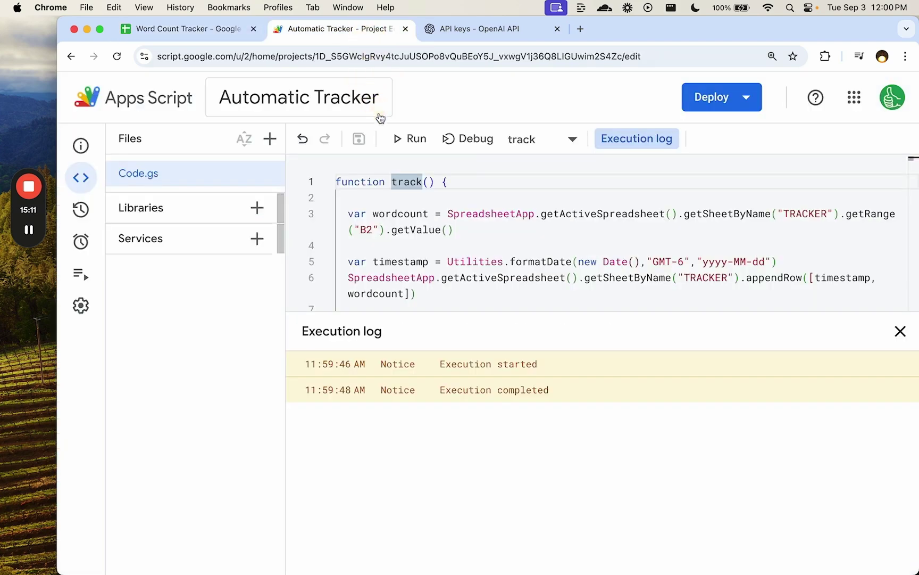
{"action": "left_click", "coordinate": [409, 138]}
{"action": "left_click", "coordinate": [213, 32]}
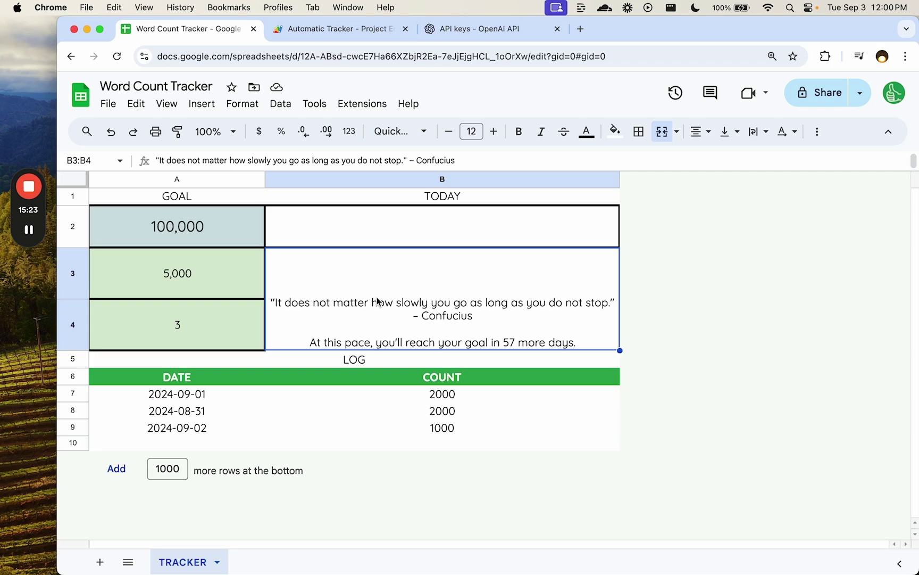
Insert a taller empty row 5 above the LOG heading.
{"action": "left_click_drag", "start_coordinate": [464, 400], "coordinate": [463, 421]}
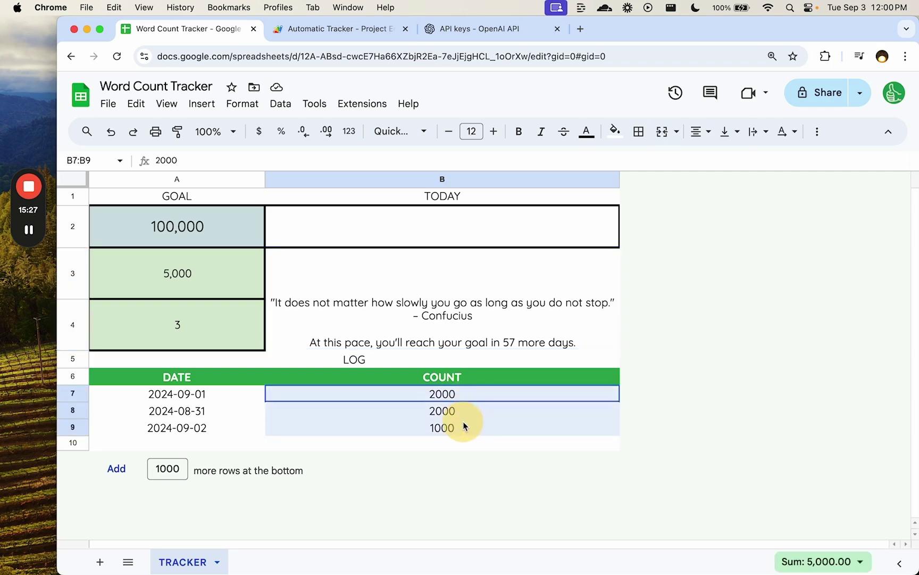
{"action": "left_click", "coordinate": [377, 306]}
{"action": "right_click", "coordinate": [73, 359]}
{"action": "left_click", "coordinate": [133, 319]}
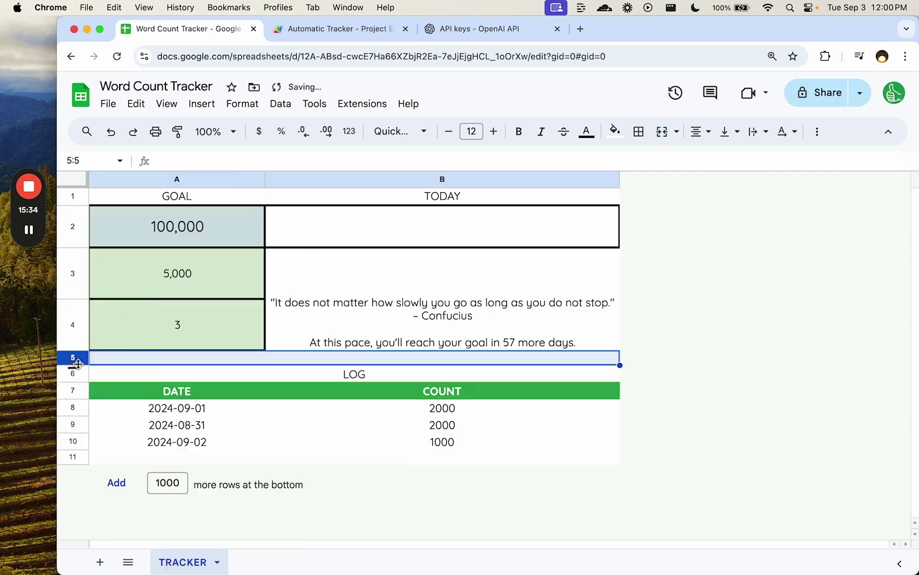
{"action": "left_click_drag", "start_coordinate": [74, 361], "coordinate": [75, 406]}
{"action": "left_click", "coordinate": [134, 375]}
Enter =(A2-A3)/(A3/A4) in A5 to compute the days remaining.
{"action": "type", "text": "="}
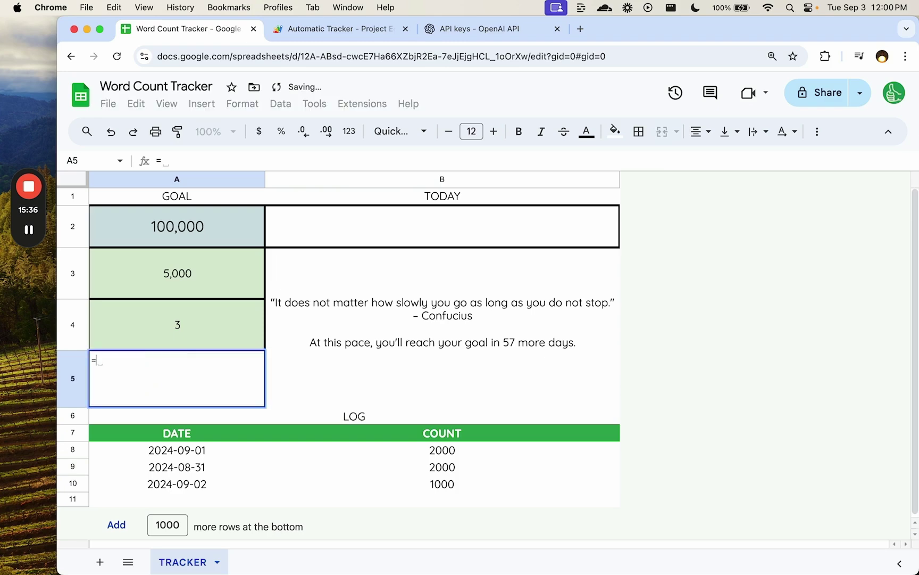
{"action": "left_click", "coordinate": [183, 234]}
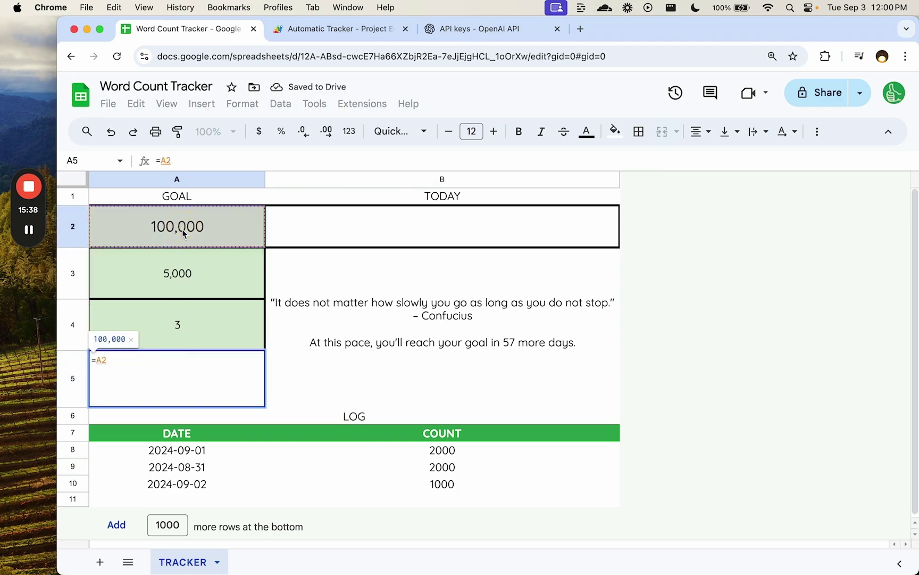
{"action": "type", "text": "-"}
{"action": "left_click", "coordinate": [178, 274]}
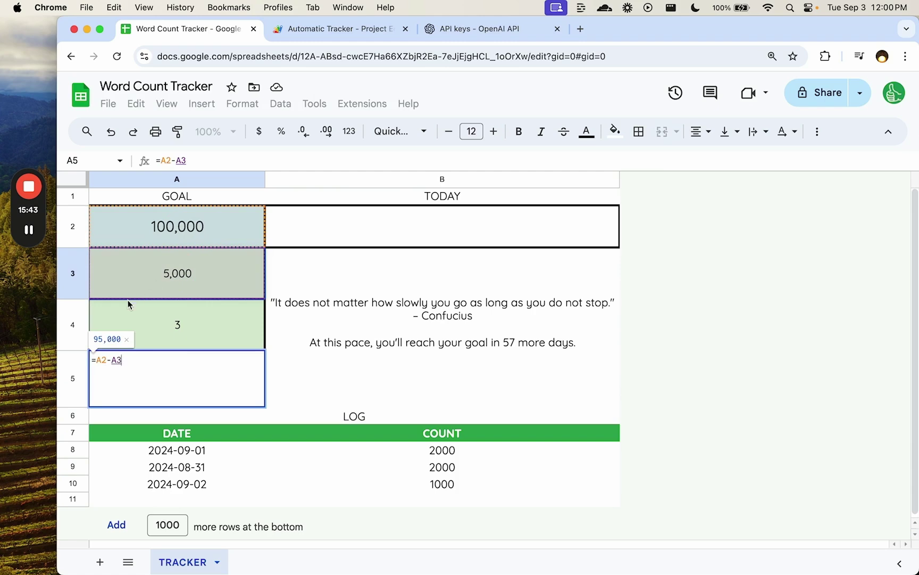
{"action": "left_click", "coordinate": [101, 354]}
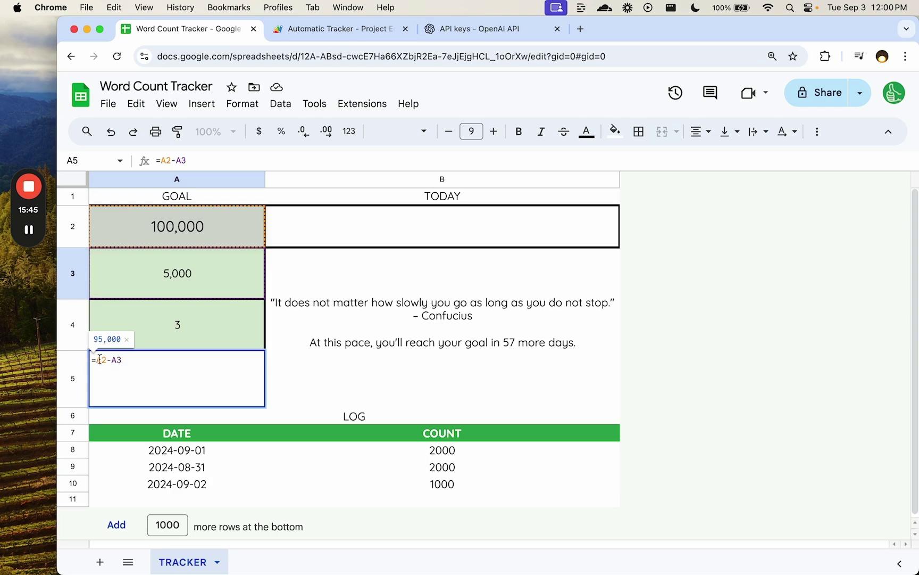
{"action": "type", "text": "("}
{"action": "key", "text": "super+Right"}
{"action": "type", "text": ")/"}
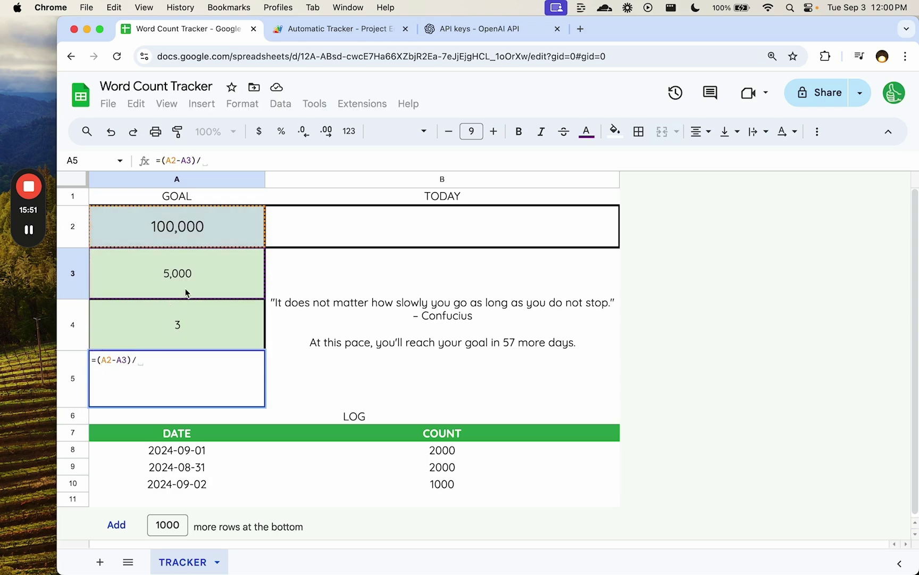
{"action": "type", "text": "("}
{"action": "left_click", "coordinate": [204, 266]}
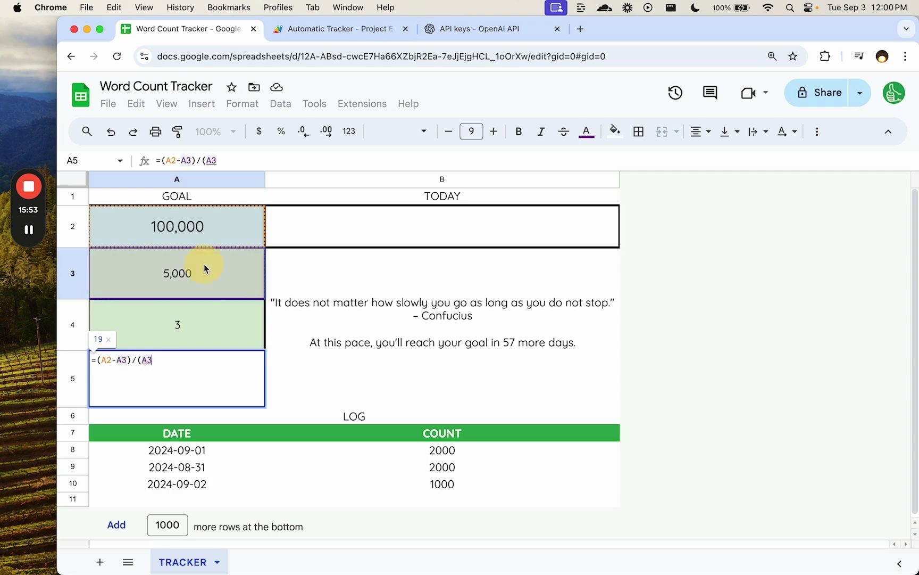
{"action": "type", "text": "/"}
{"action": "left_click", "coordinate": [215, 324]}
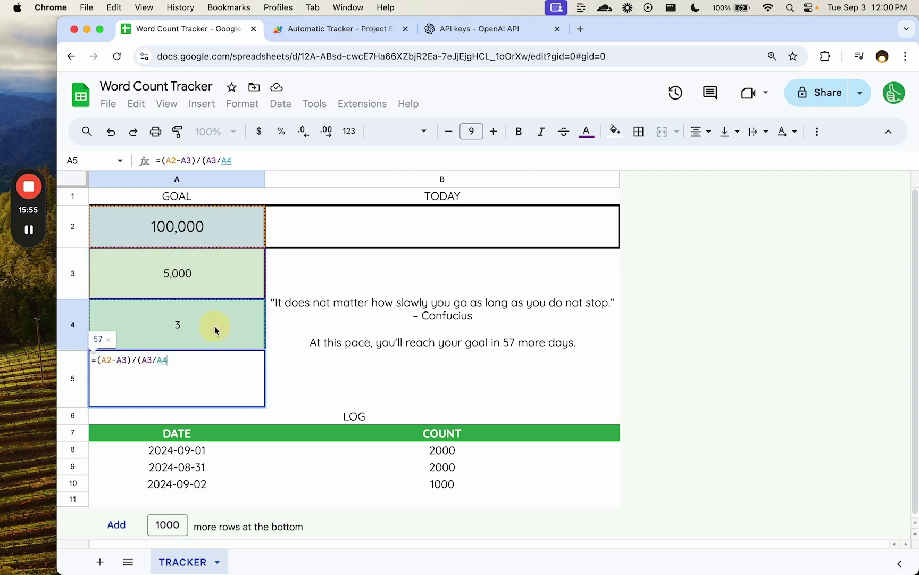
{"action": "type", "text": ")"}
{"action": "key", "text": "Return"}
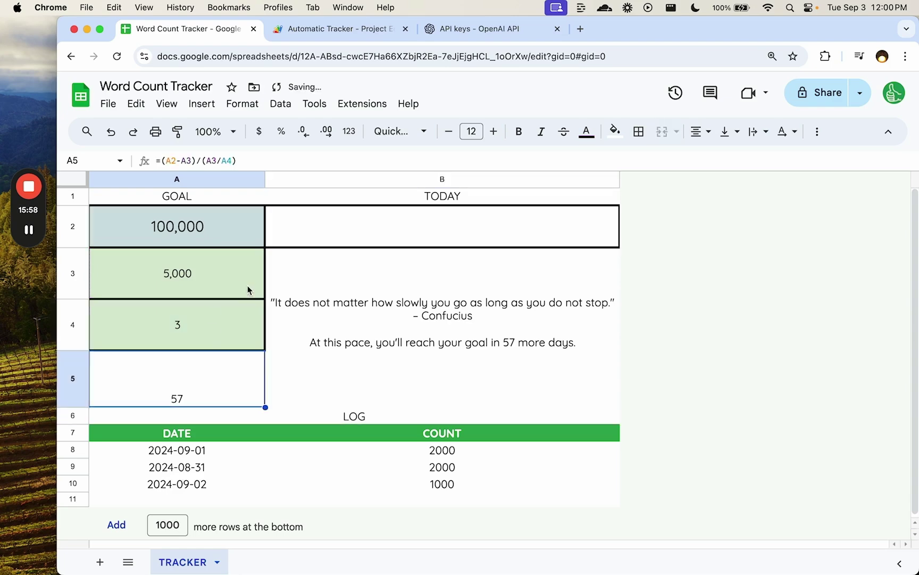
Wrap A5's formula in CONCATENATE with " Days Left" appended.
{"action": "double_click", "coordinate": [181, 397]}
{"action": "left_click", "coordinate": [92, 360]}
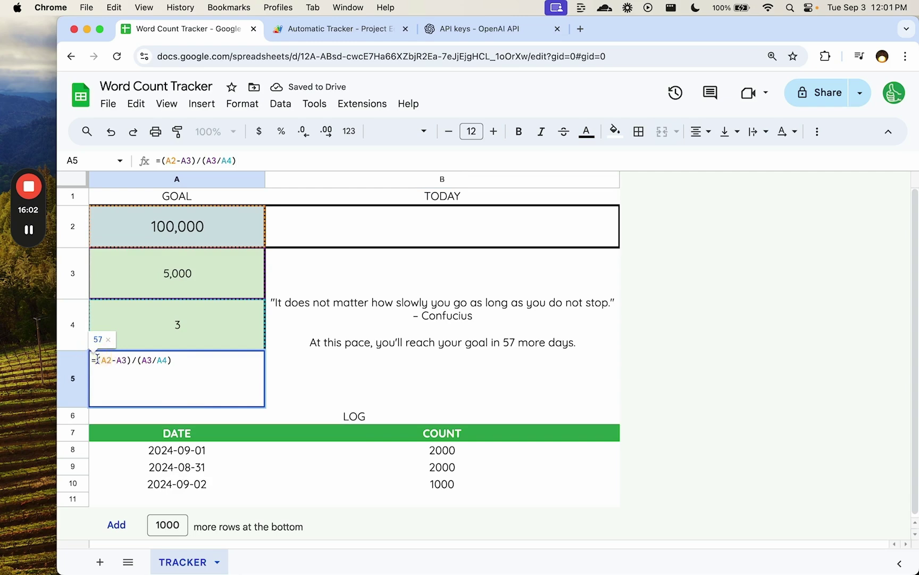
{"action": "type", "text": "Conca"}
{"action": "key", "text": "Tab"}
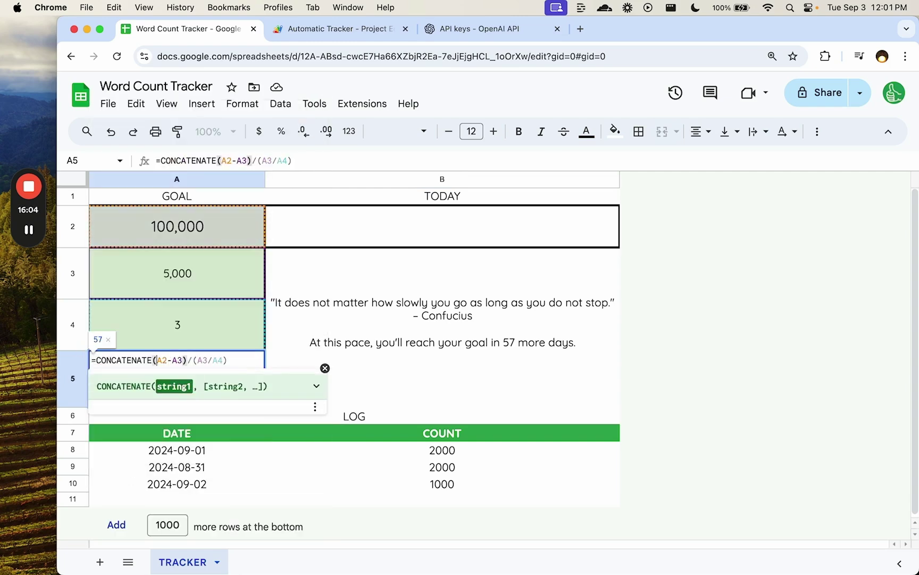
{"action": "left_click", "coordinate": [157, 362]}
{"action": "type", "text": "("}
{"action": "key", "text": "End"}
{"action": "type", "text": ","}
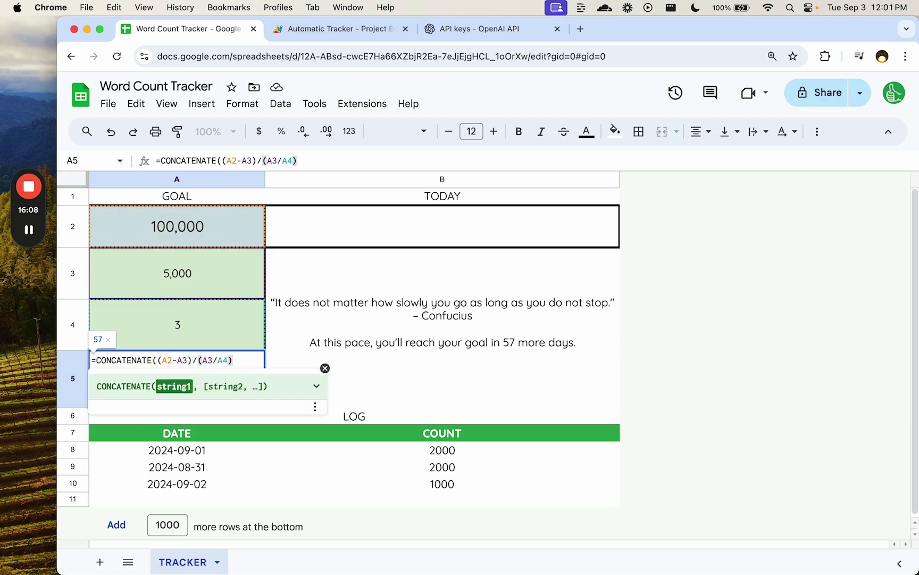
{"action": "type", "text": " \"Days Left\""}
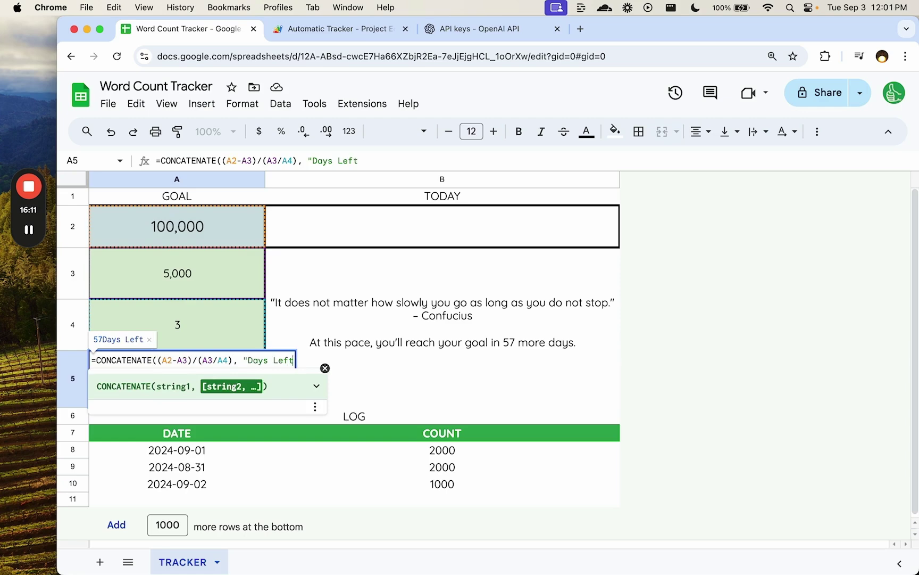
{"action": "left_click", "coordinate": [248, 361]}
Commit A5's CONCATENATE formula and set A5's vertical alignment to middle.
{"action": "key", "text": "Return"}
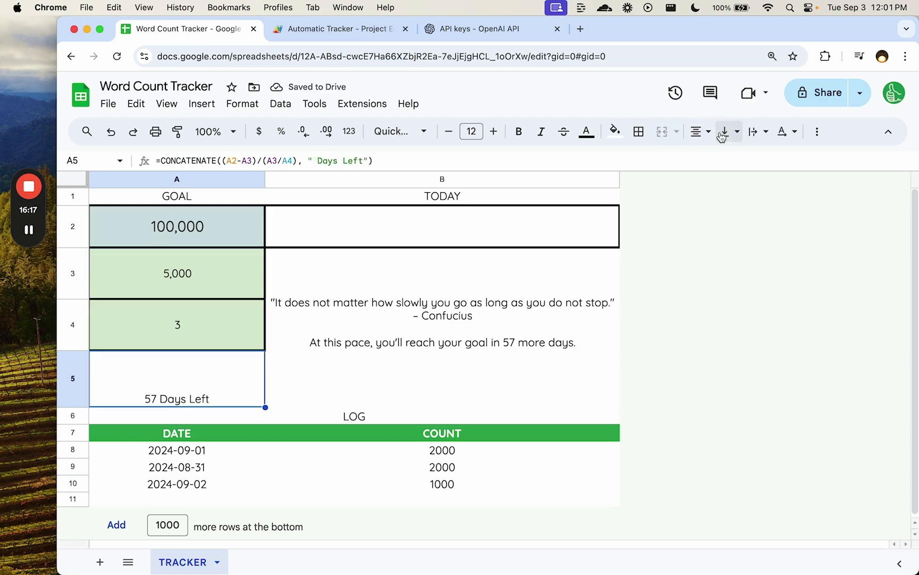
{"action": "left_click", "coordinate": [730, 132]}
{"action": "left_click", "coordinate": [750, 159]}
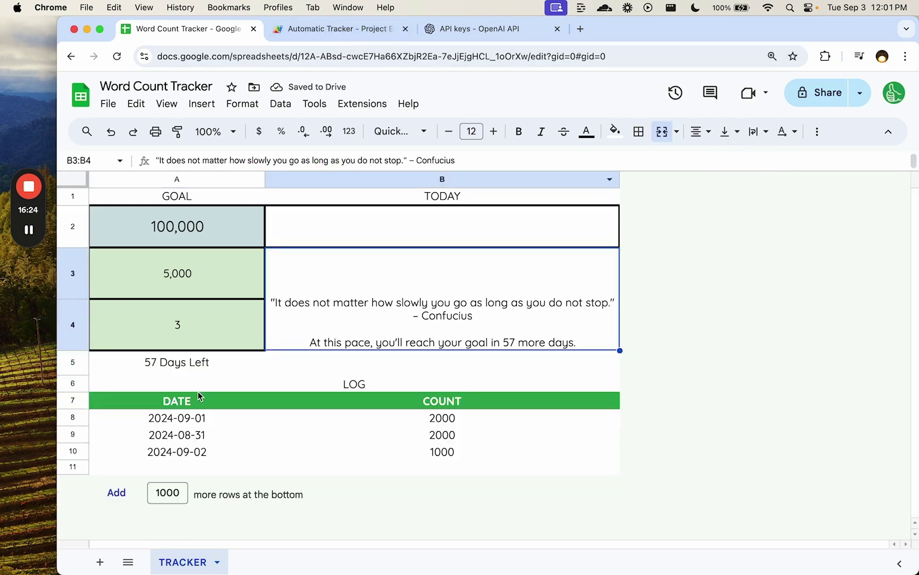
Append ', at this pace' inside A5's formula so it reads '57 Days Left, at this pace'.
{"action": "left_click", "coordinate": [179, 345]}
{"action": "left_click", "coordinate": [178, 366]}
{"action": "double_click", "coordinate": [179, 367]}
{"action": "key", "text": "Left"}
{"action": "key", "text": "Left"}
{"action": "type", "text": ", at this pace"}
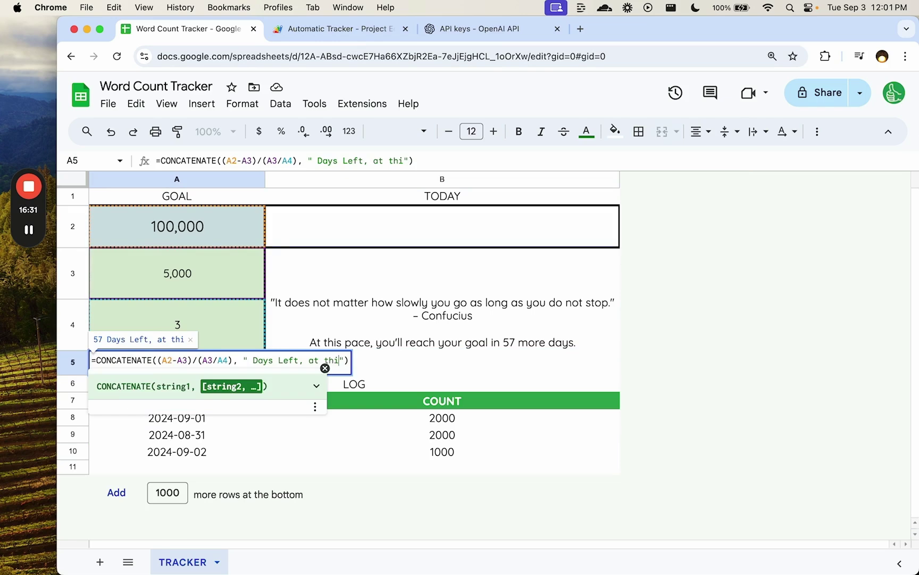
{"action": "key", "text": "Return"}
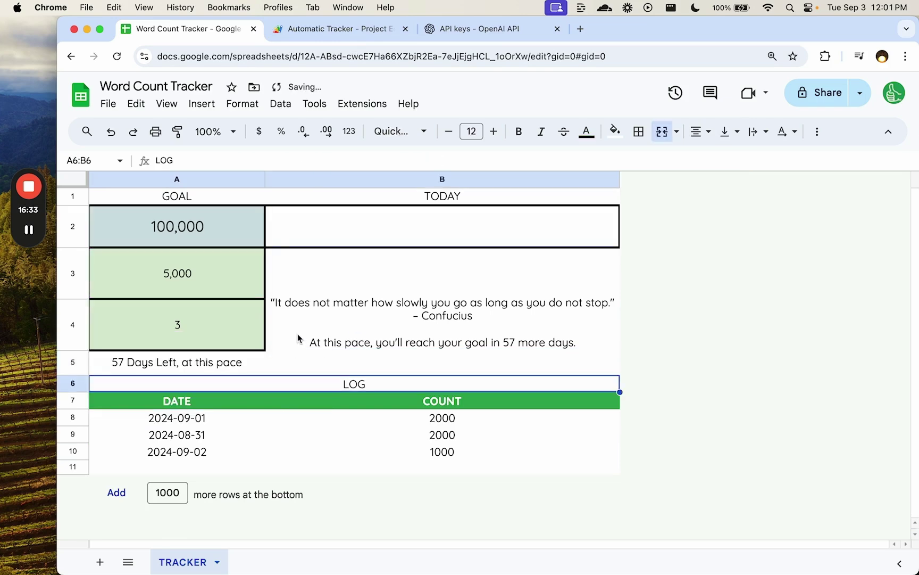
Review the quote cell, B2 and A5, then go back to the Automatic Tracker script.
{"action": "left_click", "coordinate": [346, 257]}
{"action": "left_click", "coordinate": [394, 234]}
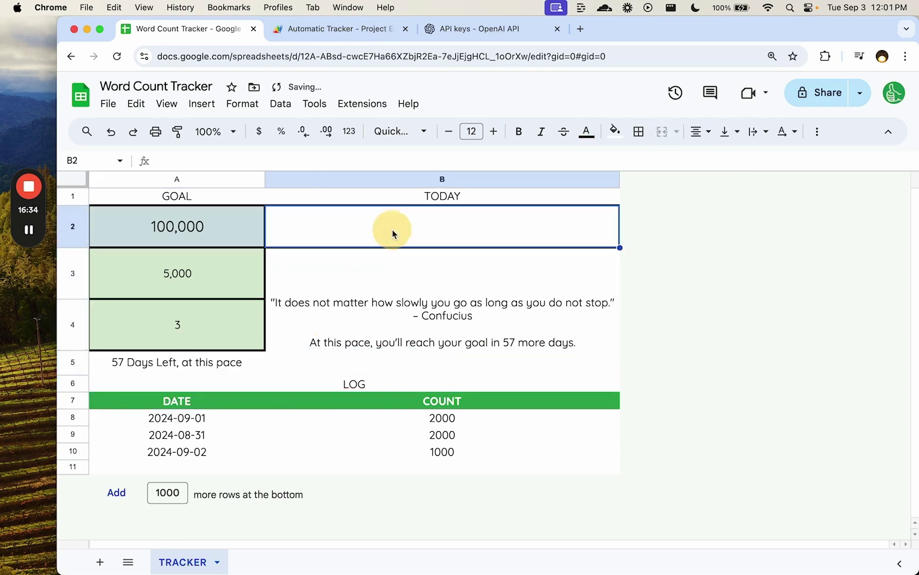
{"action": "left_click", "coordinate": [189, 363]}
{"action": "left_click", "coordinate": [361, 344]}
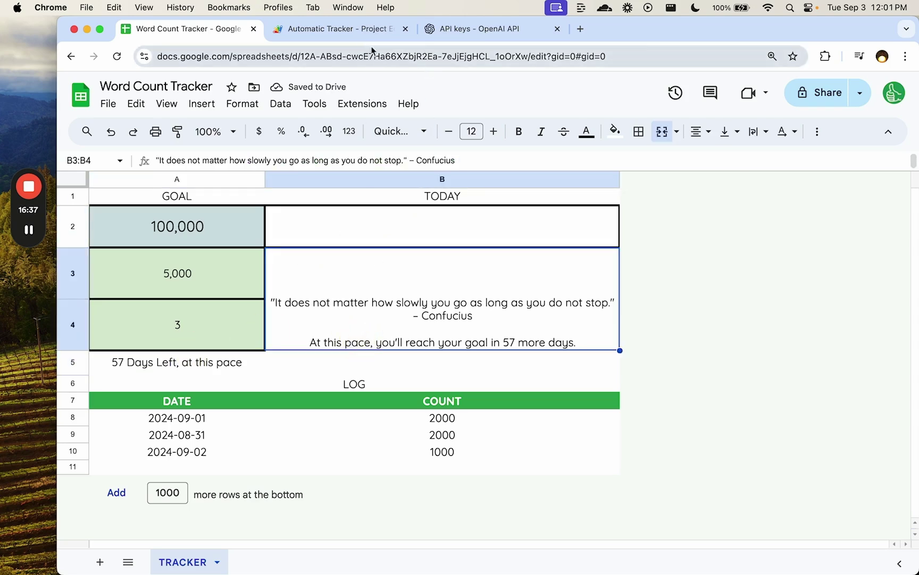
{"action": "left_click", "coordinate": [336, 29]}
Delete the 'Only add one line…current pace.' sentence from the somePrompt text.
{"action": "scroll", "coordinate": [577, 276], "scroll_direction": "down", "scroll_amount": 10}
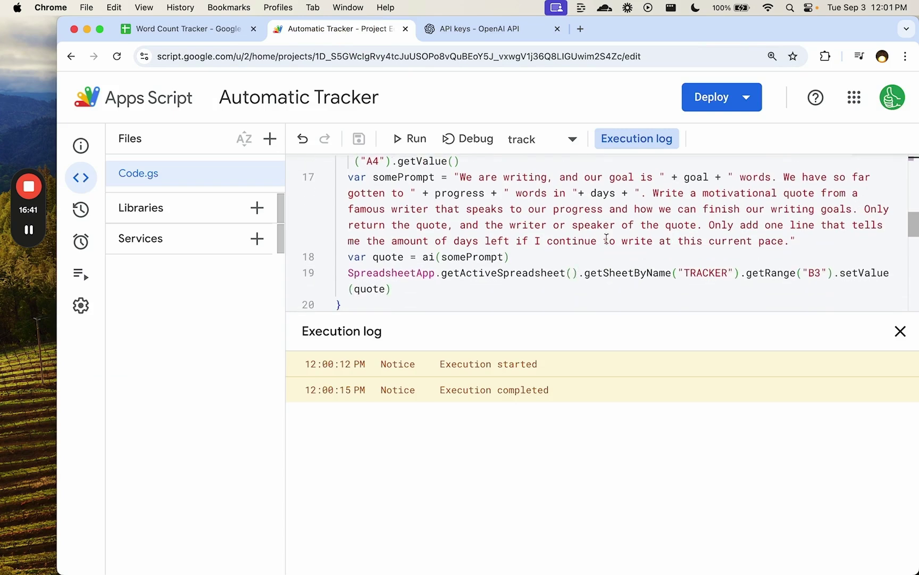
{"action": "left_click_drag", "start_coordinate": [708, 225], "coordinate": [790, 241]}
{"action": "key", "text": "BackSpace"}
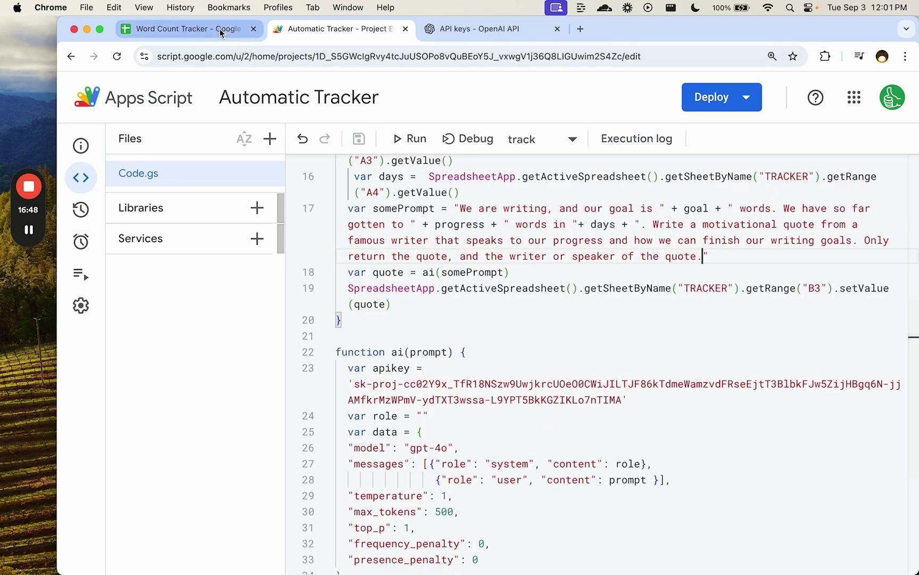
Change A10's log date to 2024-08-30 with the date picker.
{"action": "left_click", "coordinate": [219, 29]}
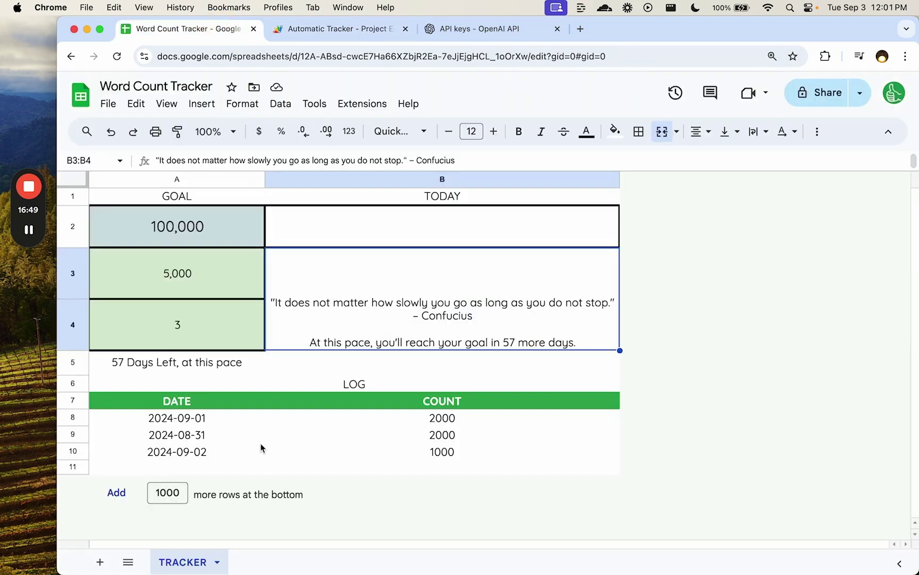
{"action": "double_click", "coordinate": [178, 451]}
{"action": "left_click", "coordinate": [220, 262]}
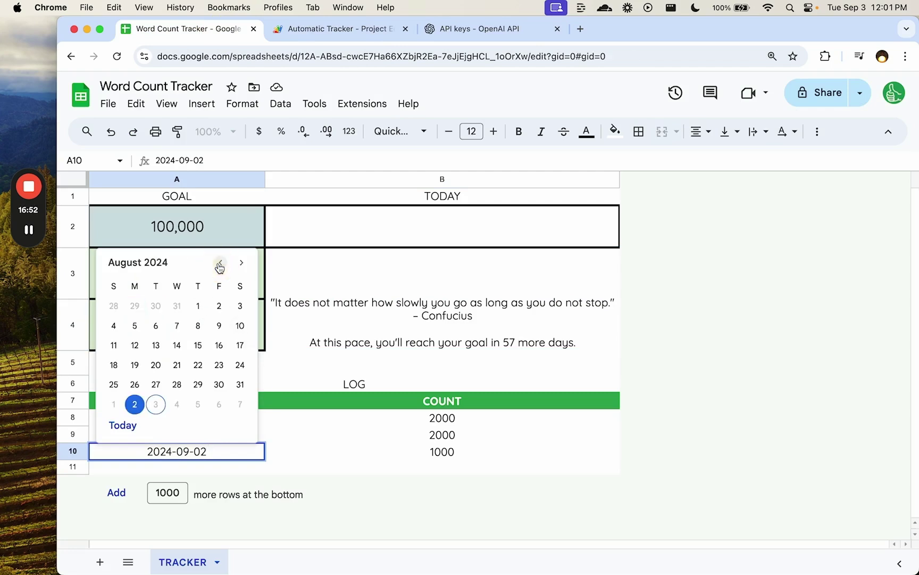
{"action": "left_click", "coordinate": [219, 385]}
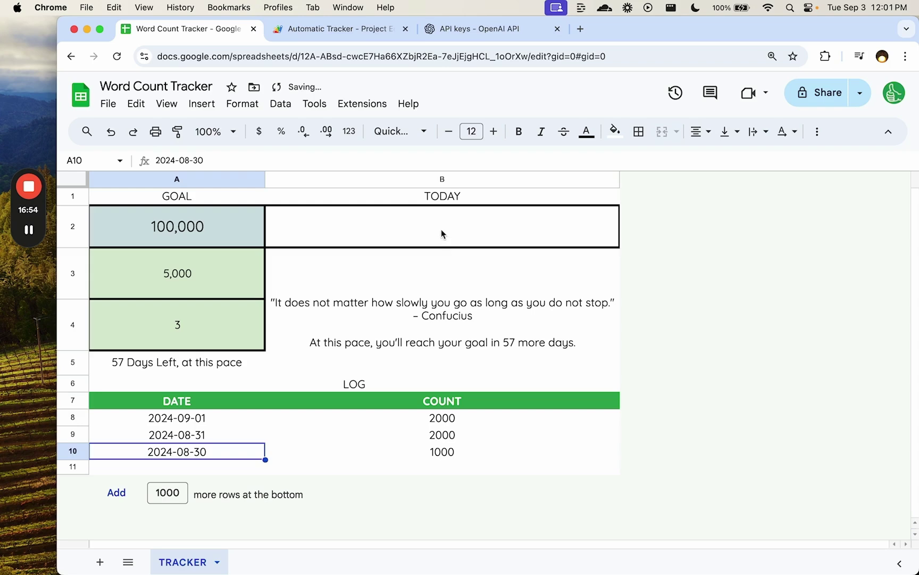
Enter 5000 as today's word count in B2 and run the tracker script.
{"action": "left_click", "coordinate": [447, 215]}
{"action": "type", "text": "1"}
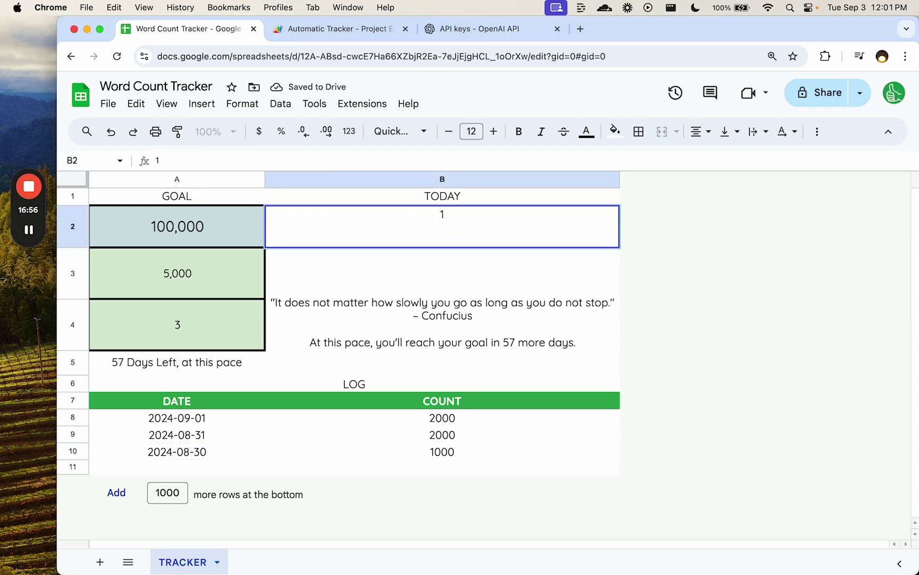
{"action": "type", "text": "5000"}
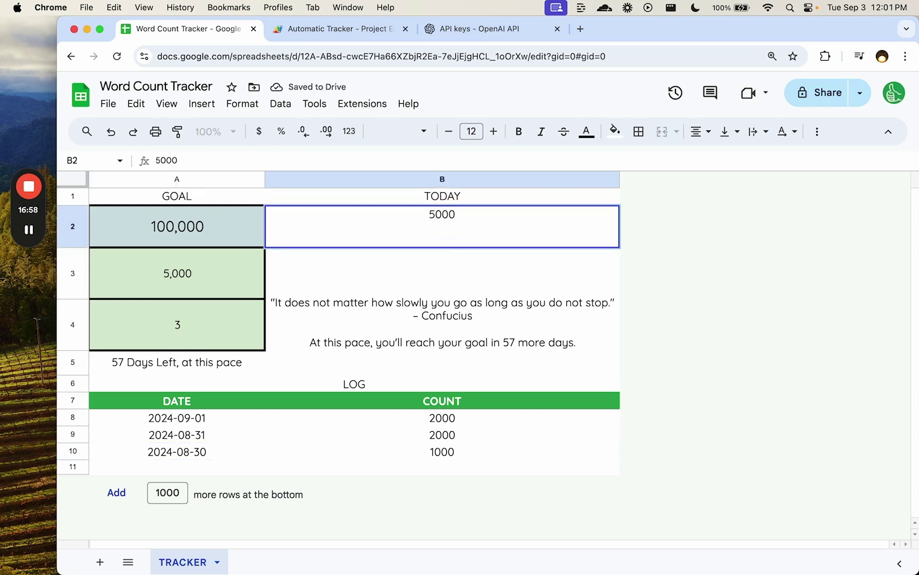
{"action": "key", "text": "Return"}
{"action": "left_click", "coordinate": [373, 29]}
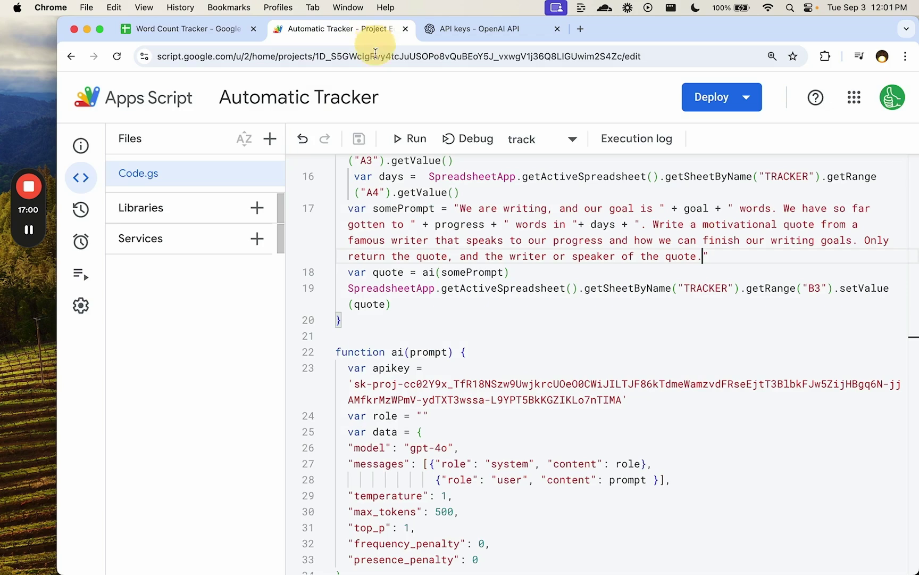
{"action": "left_click", "coordinate": [402, 138]}
Review the new 5000 log entry, the A5, A4 and A3 formulas, and the Stephen King quote.
{"action": "left_click", "coordinate": [186, 29]}
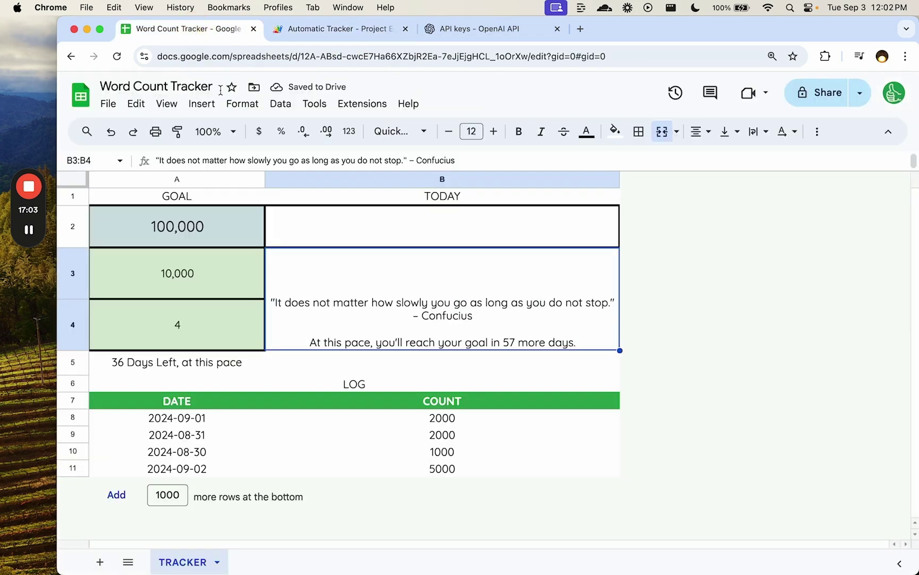
{"action": "left_click", "coordinate": [430, 471]}
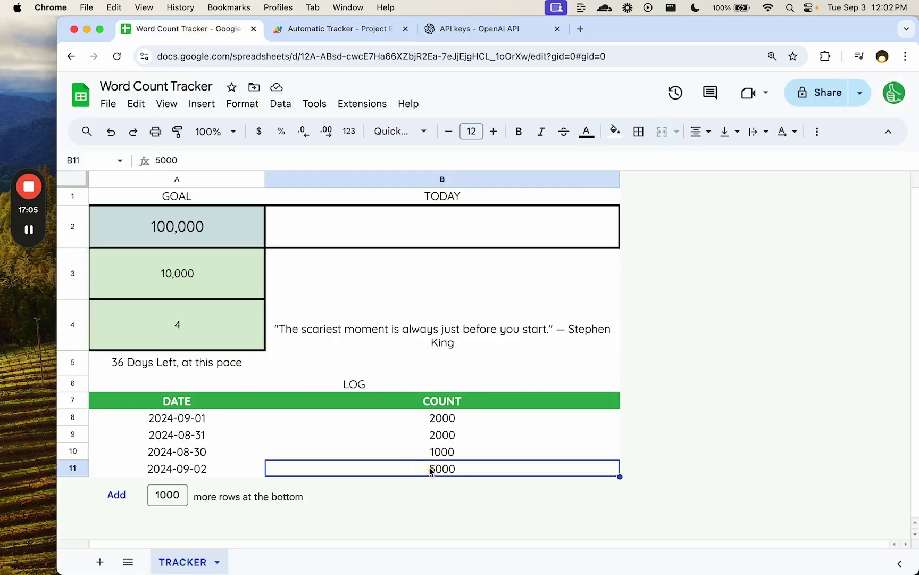
{"action": "left_click", "coordinate": [180, 365]}
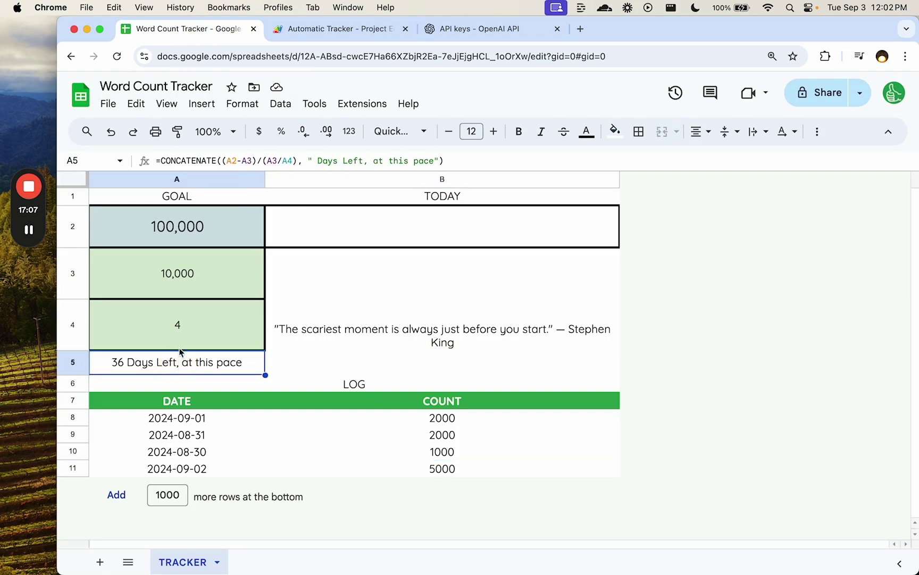
{"action": "left_click", "coordinate": [179, 340]}
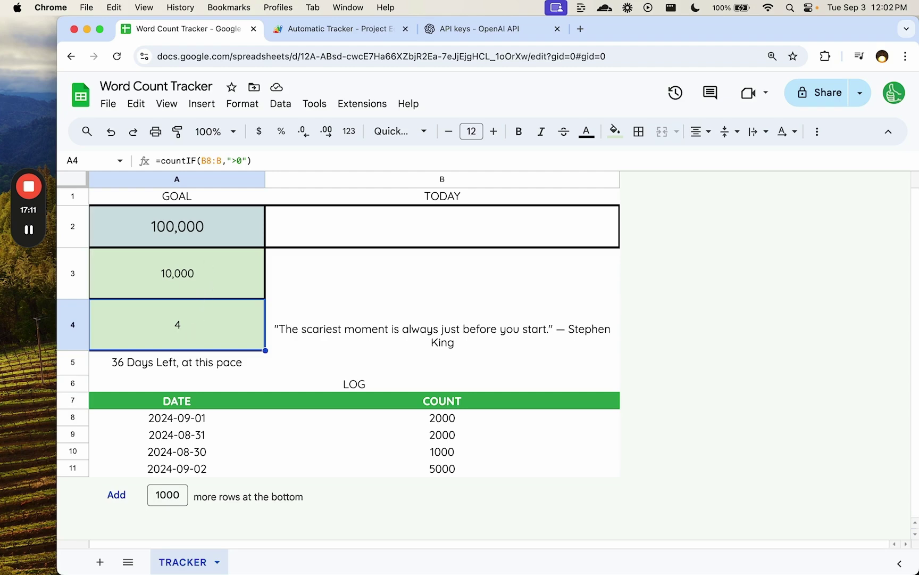
{"action": "left_click", "coordinate": [207, 264]}
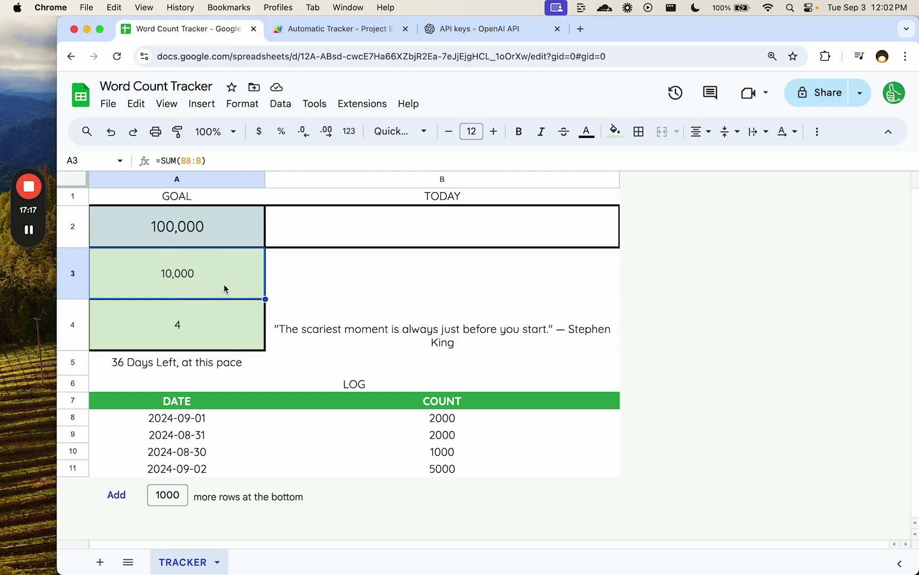
{"action": "left_click", "coordinate": [375, 308]}
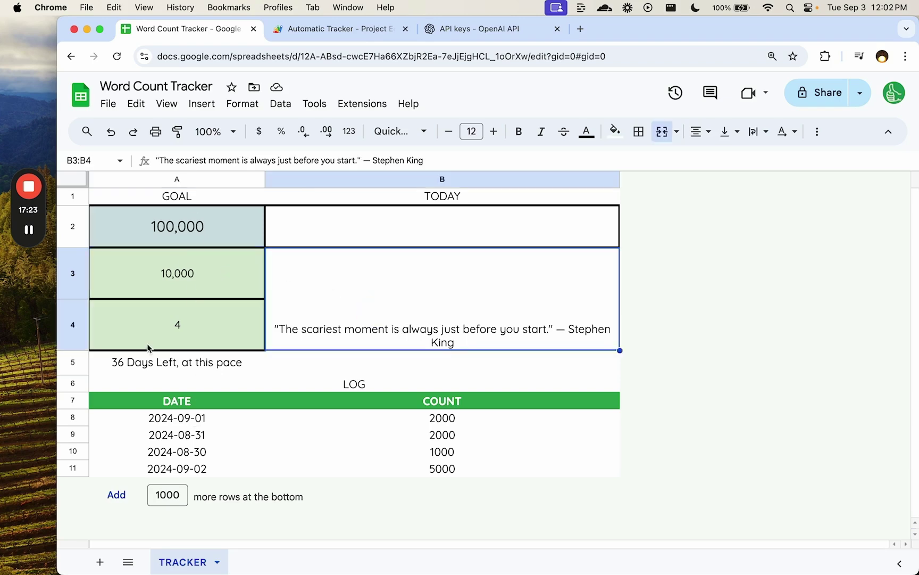
Recheck B2, the quote cell, and the SUM, COUNTIF and CONCATENATE formulas in A3–A5.
{"action": "left_click", "coordinate": [330, 243]}
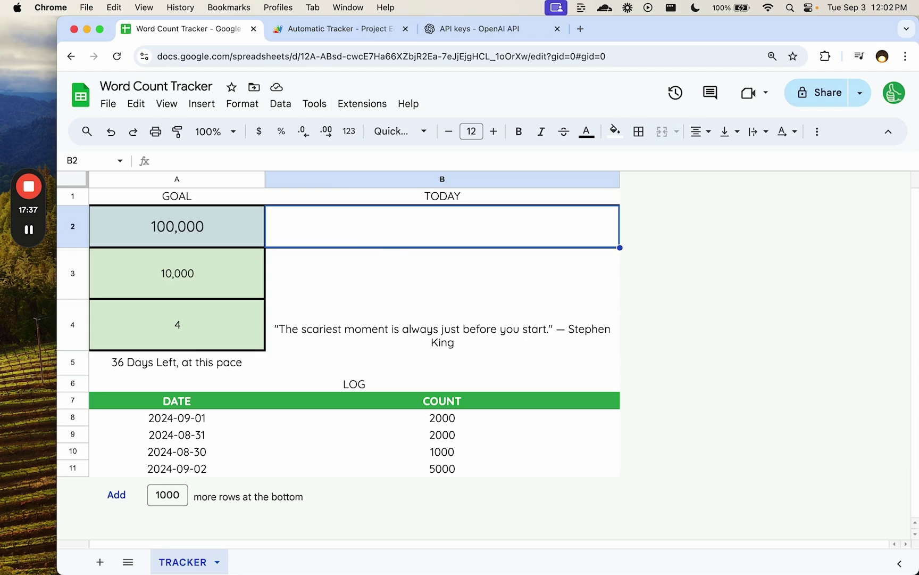
{"action": "left_click", "coordinate": [394, 329]}
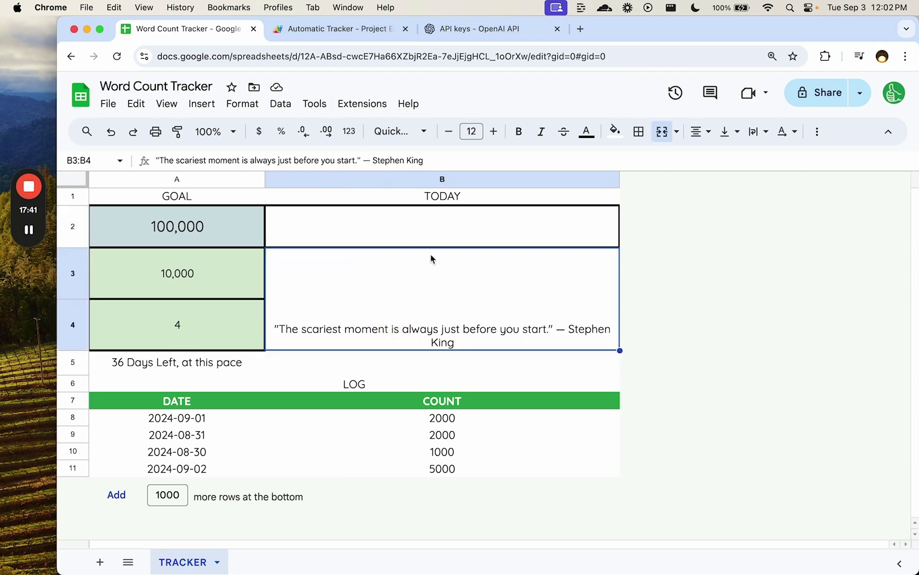
{"action": "left_click", "coordinate": [400, 326]}
{"action": "left_click", "coordinate": [139, 278]}
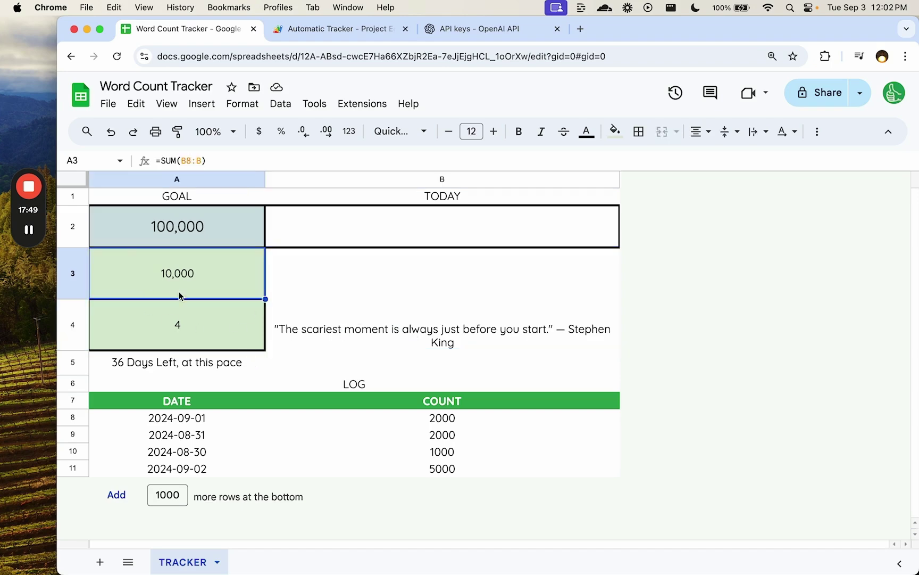
{"action": "left_click", "coordinate": [188, 327]}
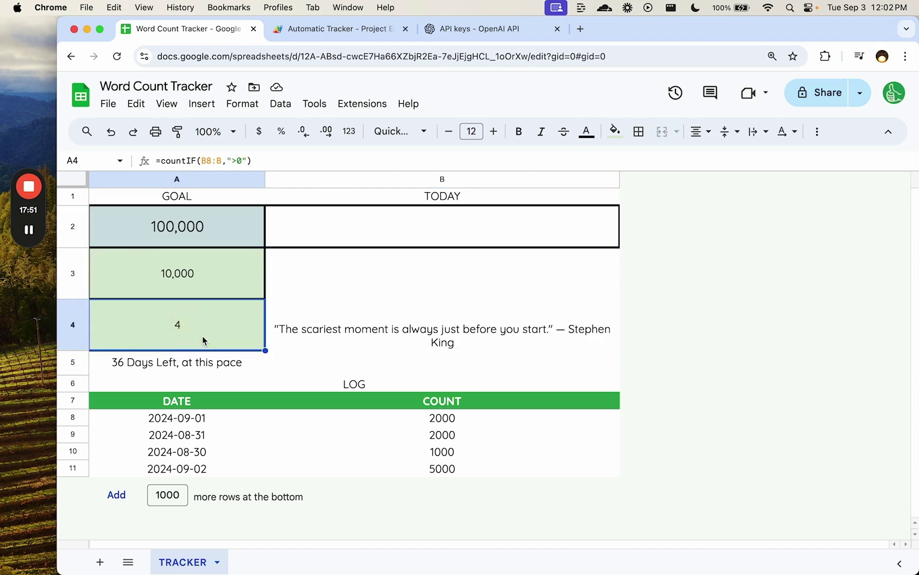
{"action": "left_click", "coordinate": [186, 364]}
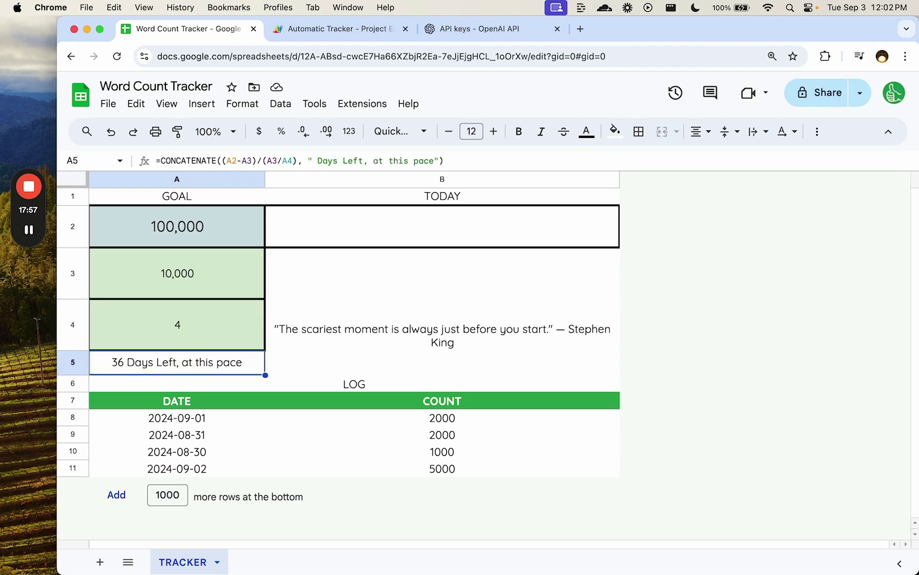
{"action": "left_click_drag", "start_coordinate": [456, 423], "coordinate": [281, 468]}
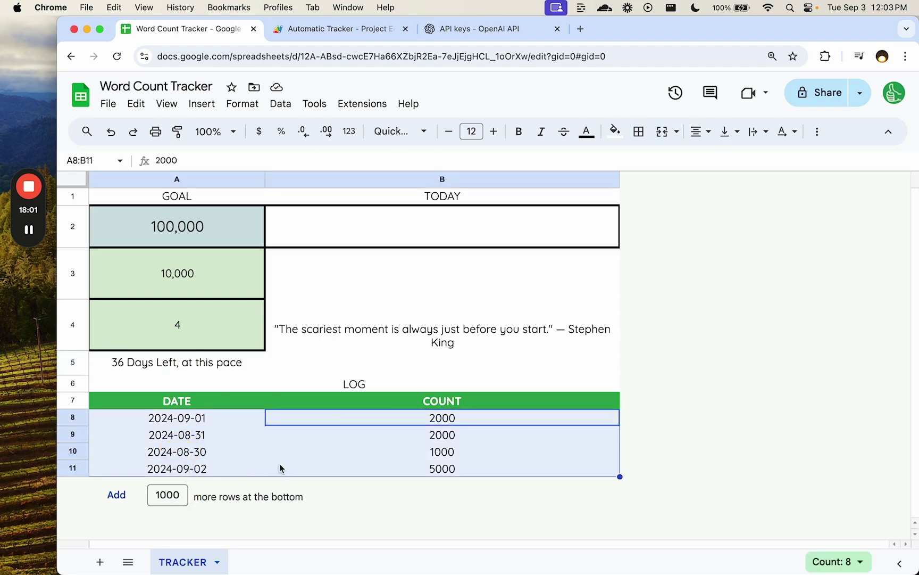
{"action": "left_click", "coordinate": [265, 421]}
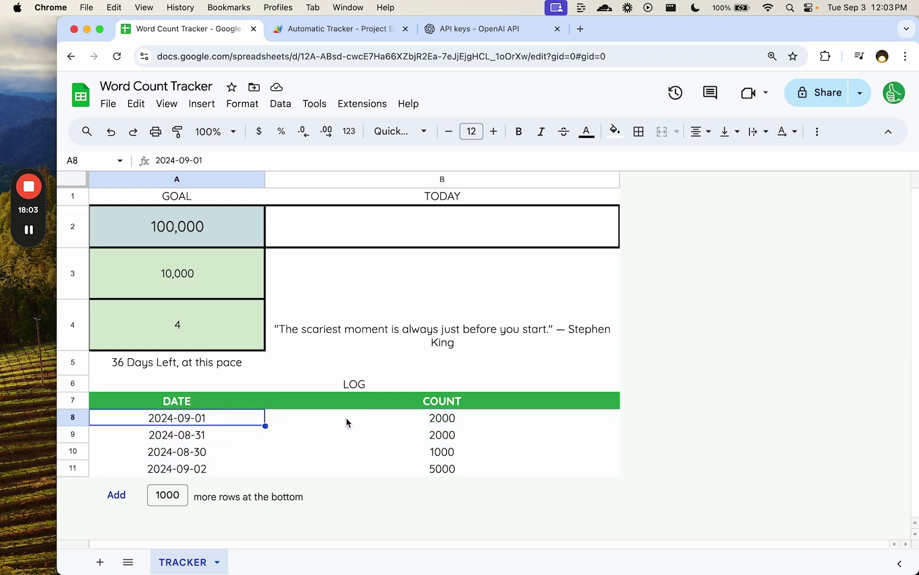
{"action": "left_click_drag", "start_coordinate": [347, 421], "coordinate": [220, 483]}
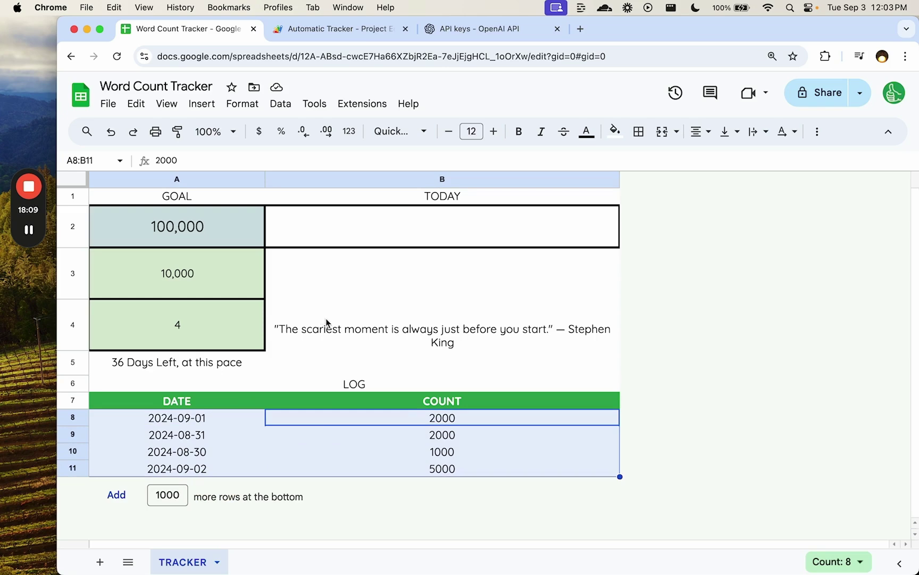
{"action": "left_click", "coordinate": [355, 316]}
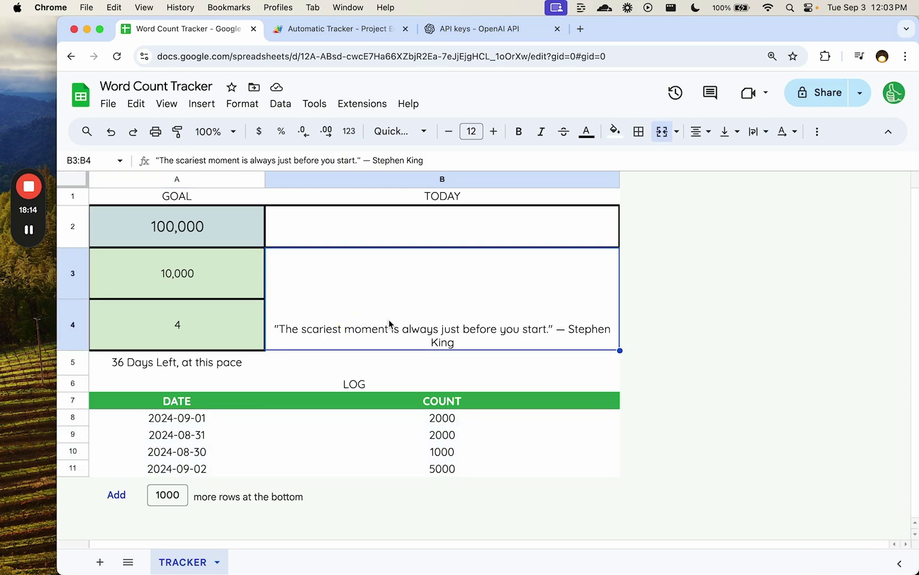
{"action": "left_click", "coordinate": [209, 233]}
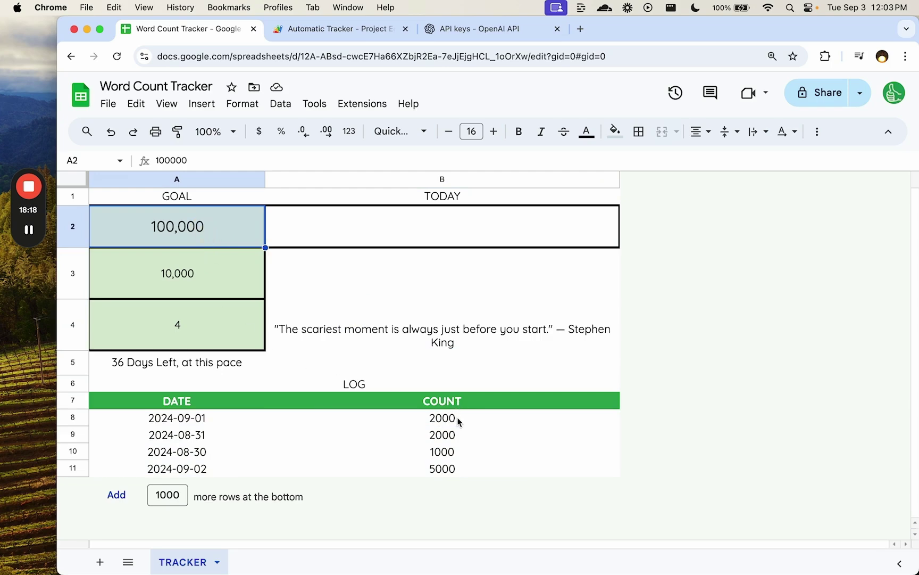
{"action": "left_click_drag", "start_coordinate": [458, 422], "coordinate": [238, 477]}
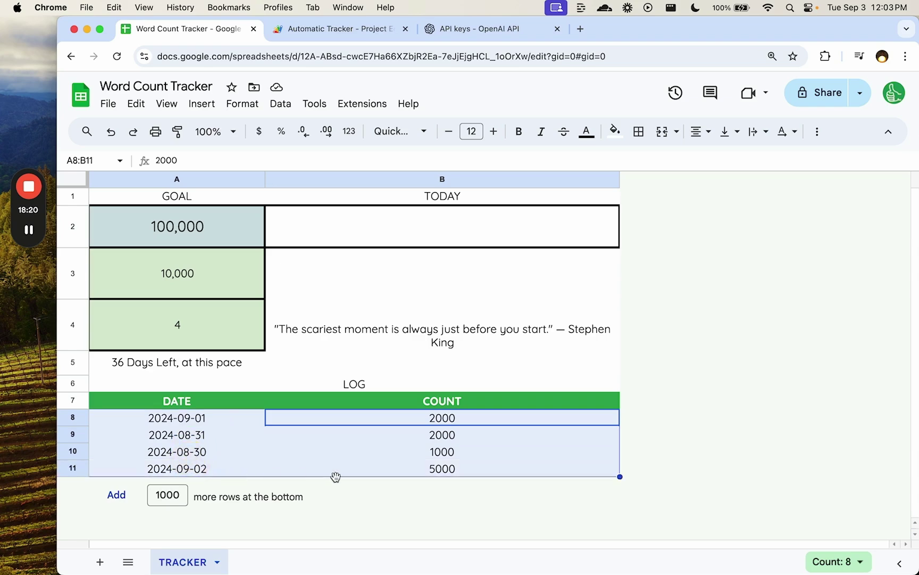
{"action": "left_click", "coordinate": [406, 450]}
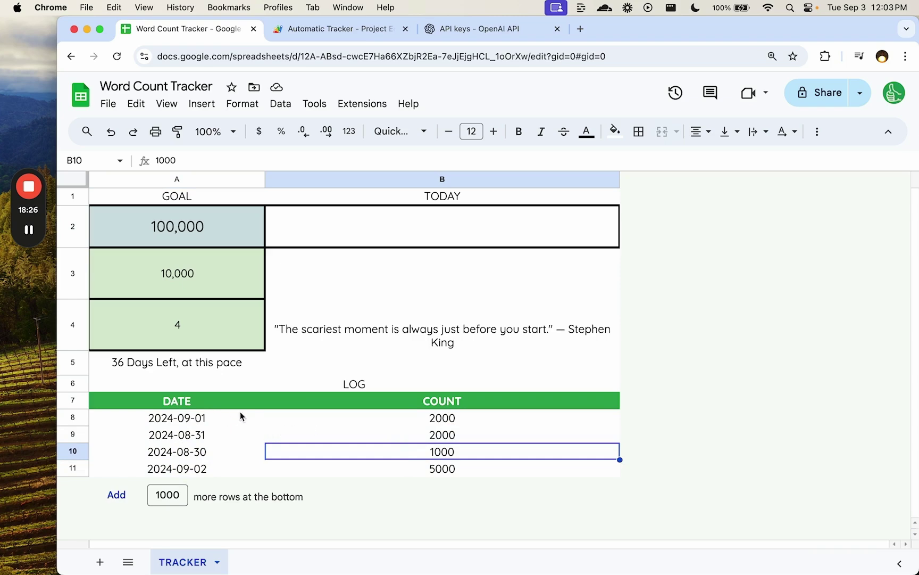
{"action": "left_click_drag", "start_coordinate": [199, 420], "coordinate": [365, 467]}
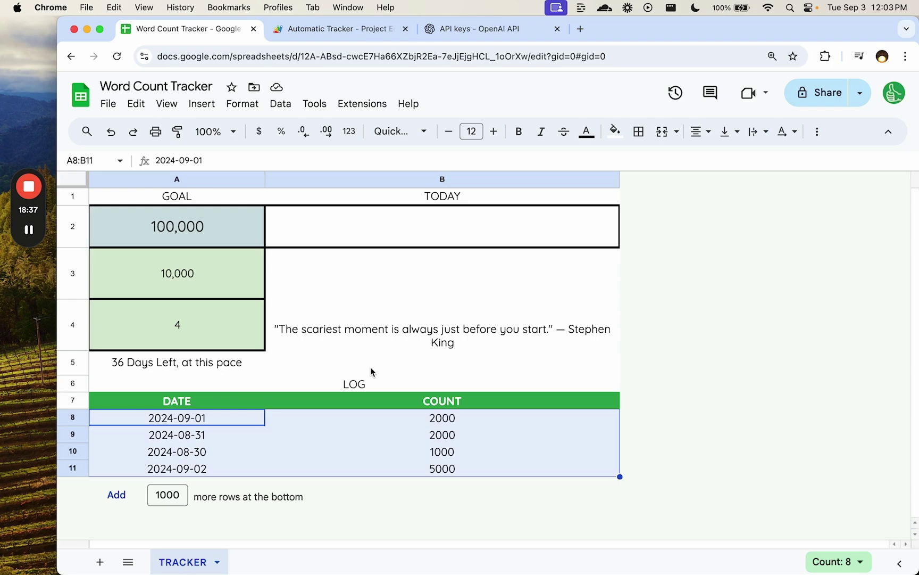
{"action": "left_click", "coordinate": [389, 244]}
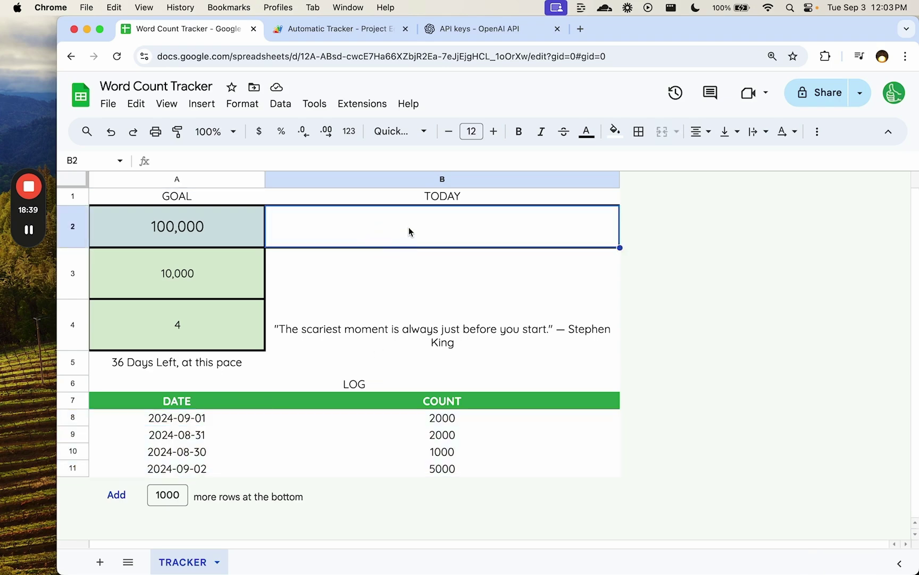
Enter 100 words in B2, run the tracker script, and check the new row 12 entry and A5.
{"action": "type", "text": "100"}
{"action": "key", "text": "Return"}
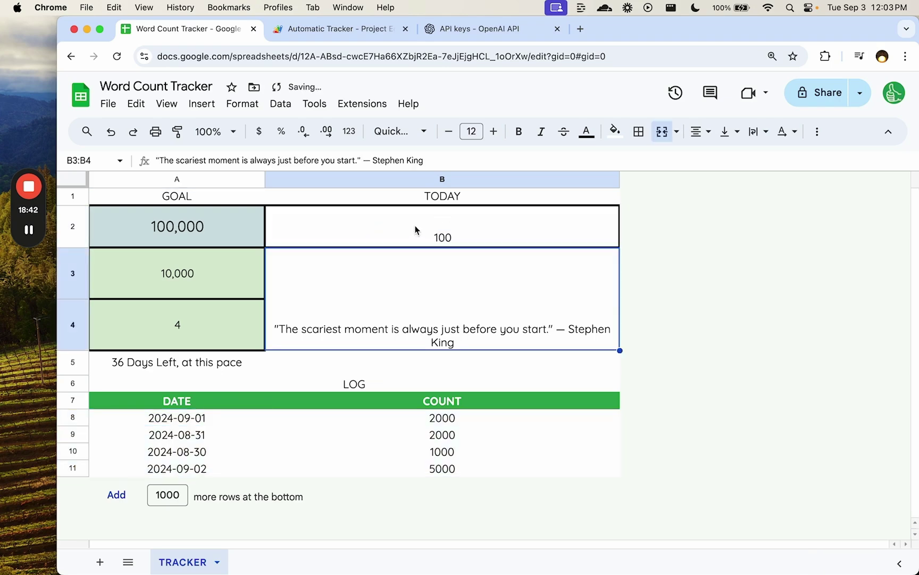
{"action": "left_click", "coordinate": [373, 36]}
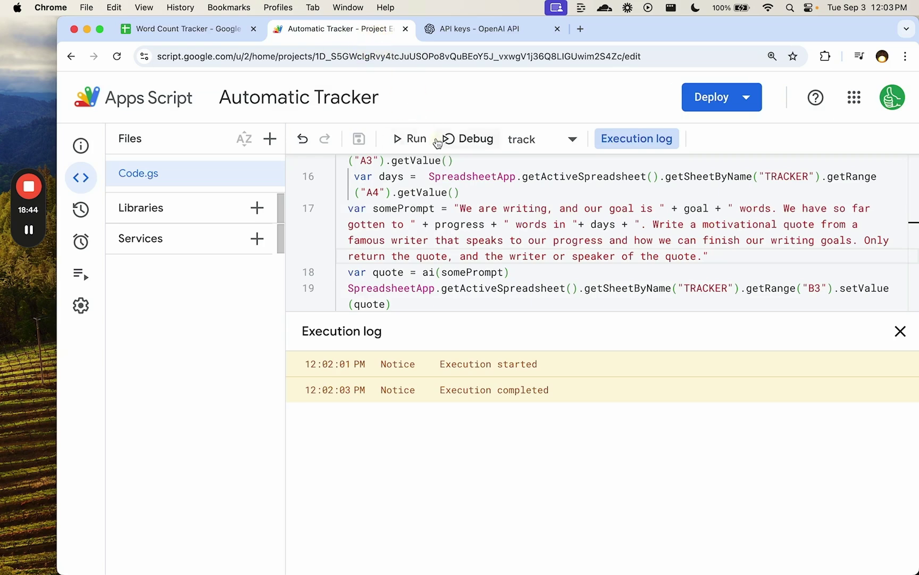
{"action": "left_click", "coordinate": [410, 138]}
{"action": "left_click", "coordinate": [194, 29]}
{"action": "left_click", "coordinate": [443, 485]}
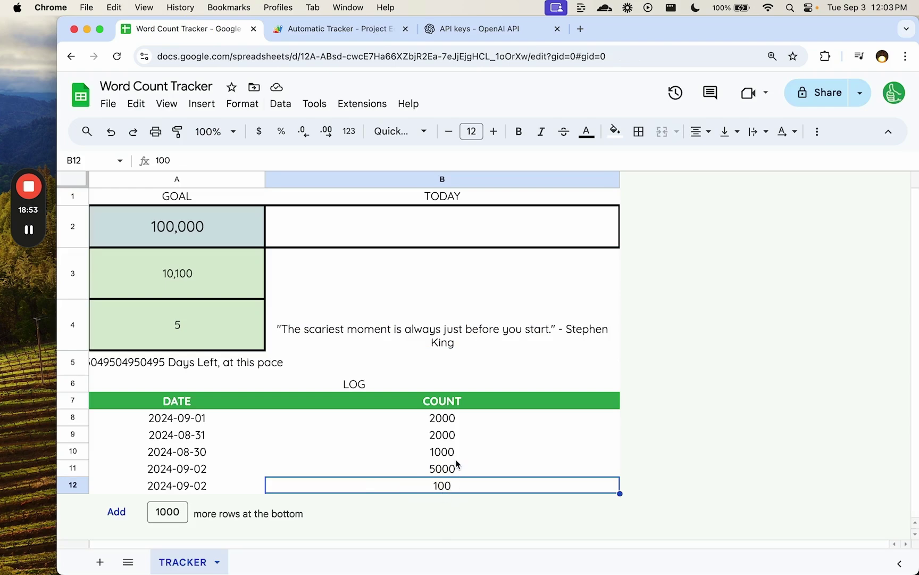
{"action": "left_click", "coordinate": [198, 363]}
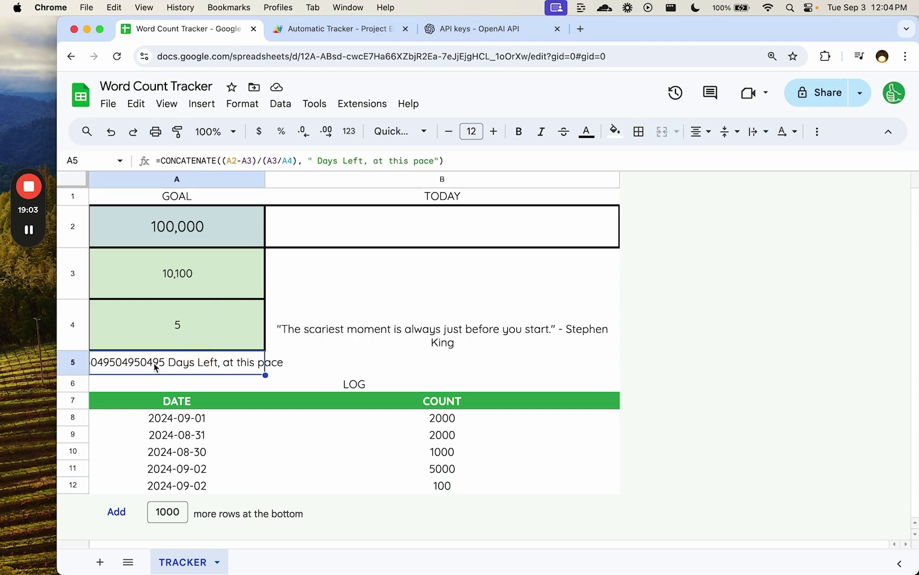
Wrap A5's (A2-A3)/(A3/A4) calculation in ROUND() so it shows 45 whole days left.
{"action": "left_click", "coordinate": [217, 162]}
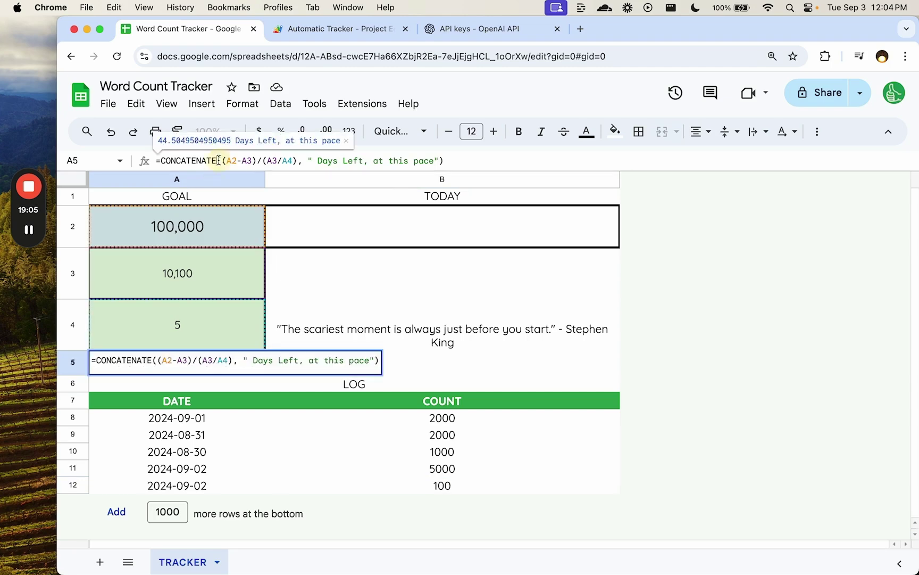
{"action": "type", "text": "ROUND"}
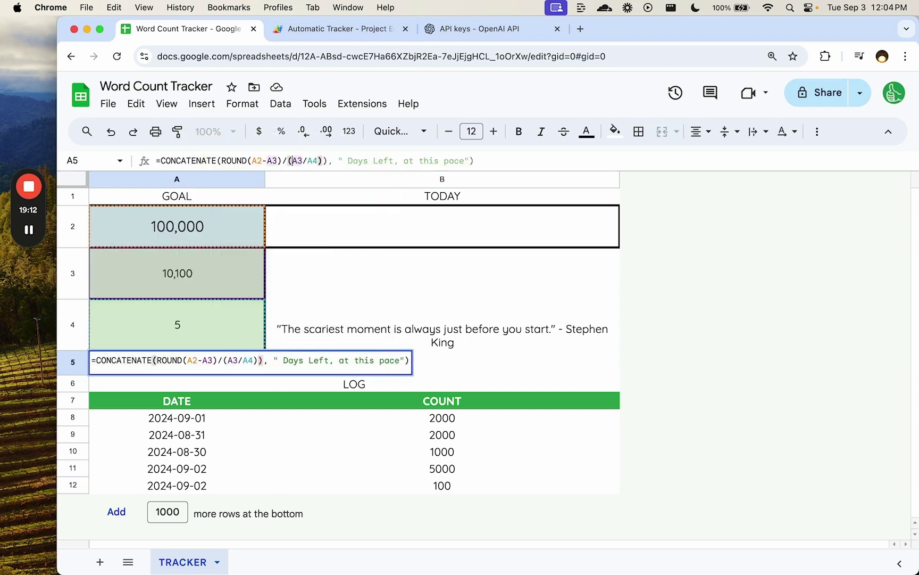
{"action": "type", "text": "("}
{"action": "left_click", "coordinate": [480, 160]}
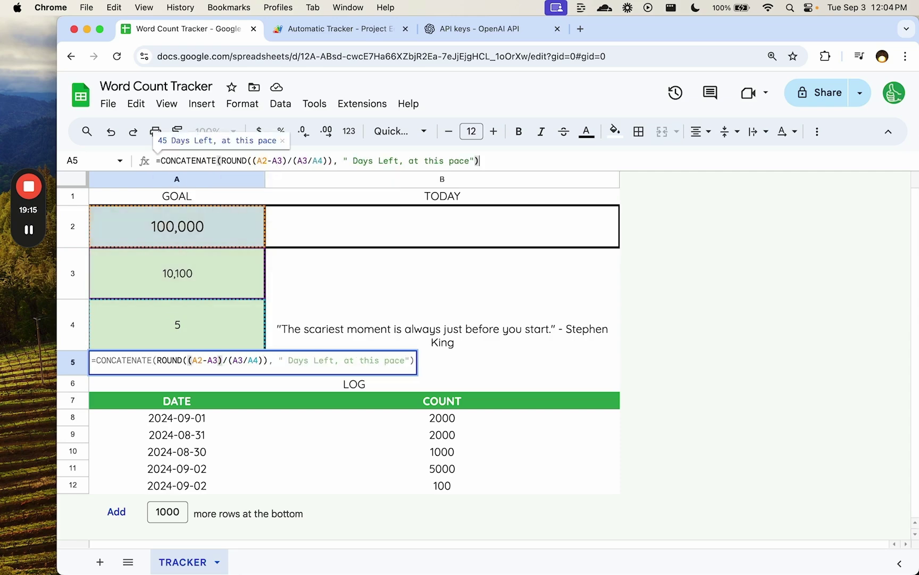
{"action": "left_click", "coordinate": [257, 383]}
{"action": "left_click", "coordinate": [192, 368]}
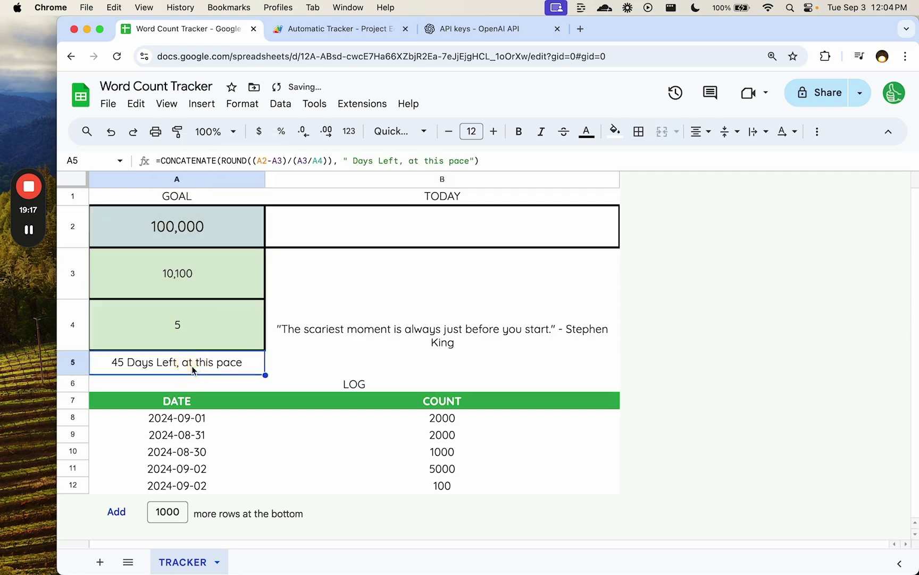
Enter 10000 words in B2 and check the day-count and days-left cells.
{"action": "left_click", "coordinate": [452, 230]}
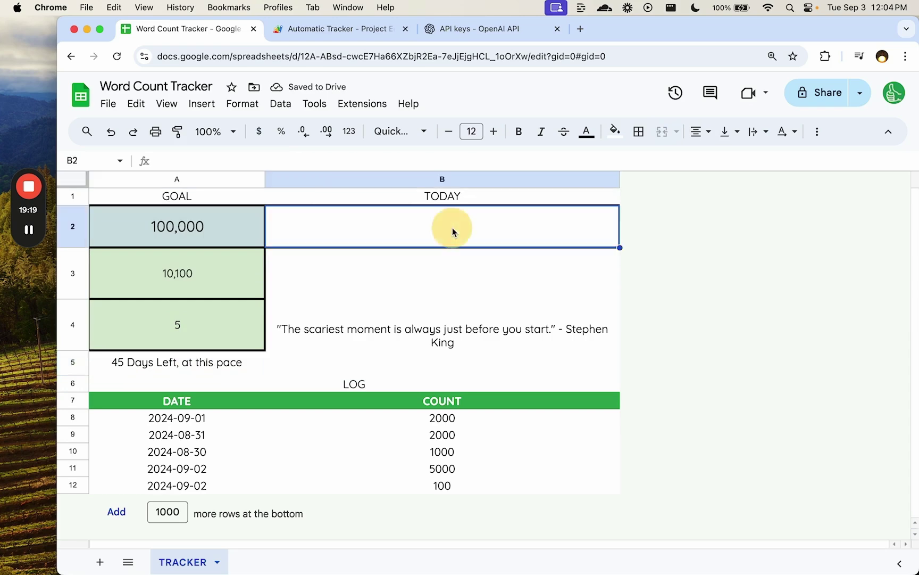
{"action": "type", "text": "10000"}
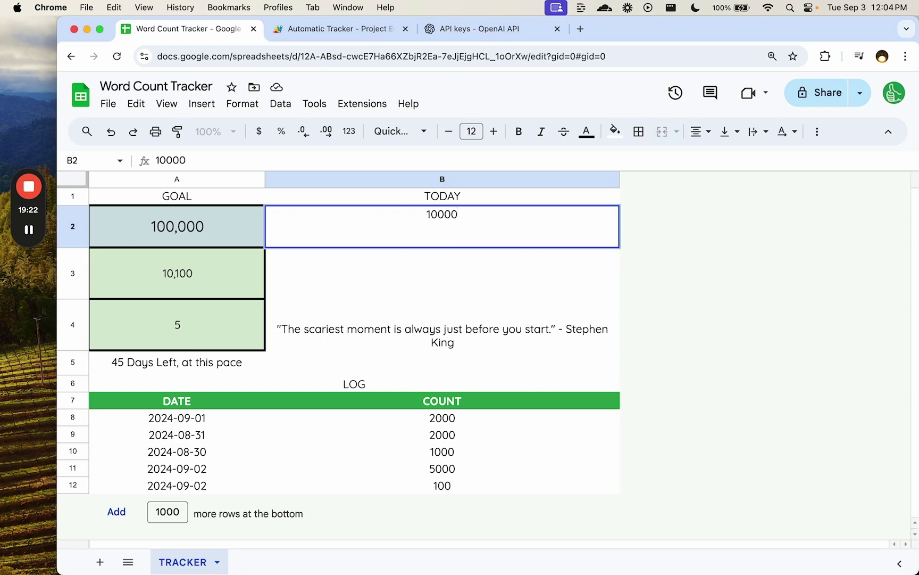
{"action": "key", "text": "Return"}
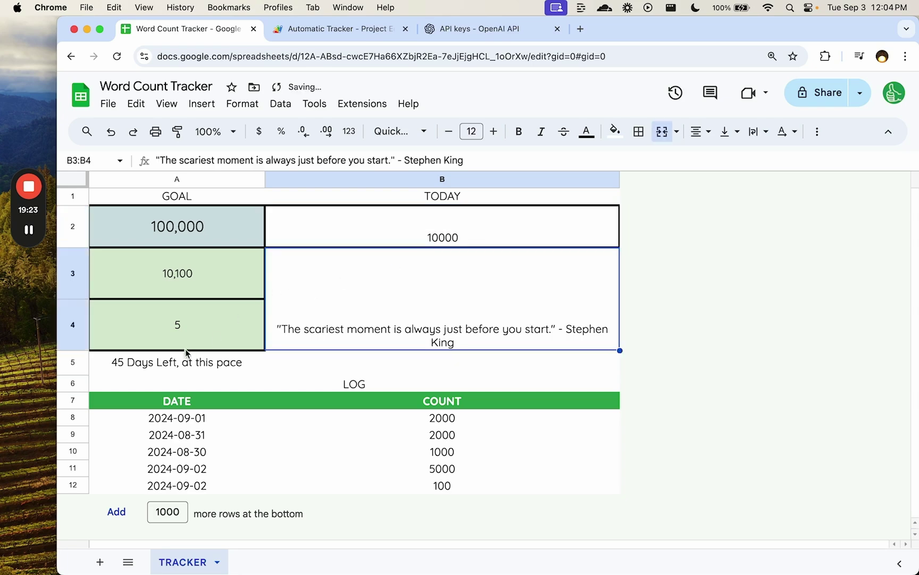
{"action": "left_click", "coordinate": [185, 349]}
{"action": "left_click", "coordinate": [183, 361]}
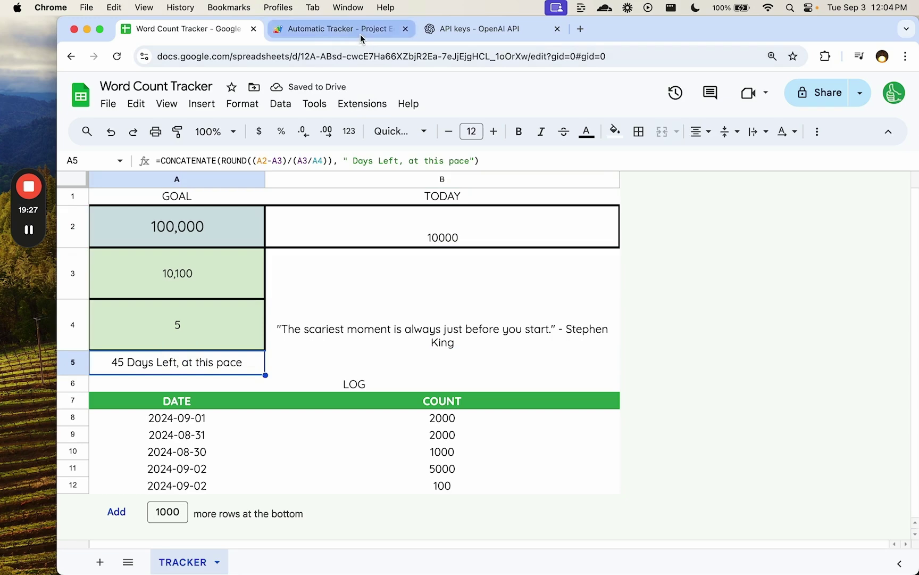
Change row 12's log date to 2024-08-28 with the date picker.
{"action": "double_click", "coordinate": [179, 485]}
{"action": "left_click", "coordinate": [220, 297]}
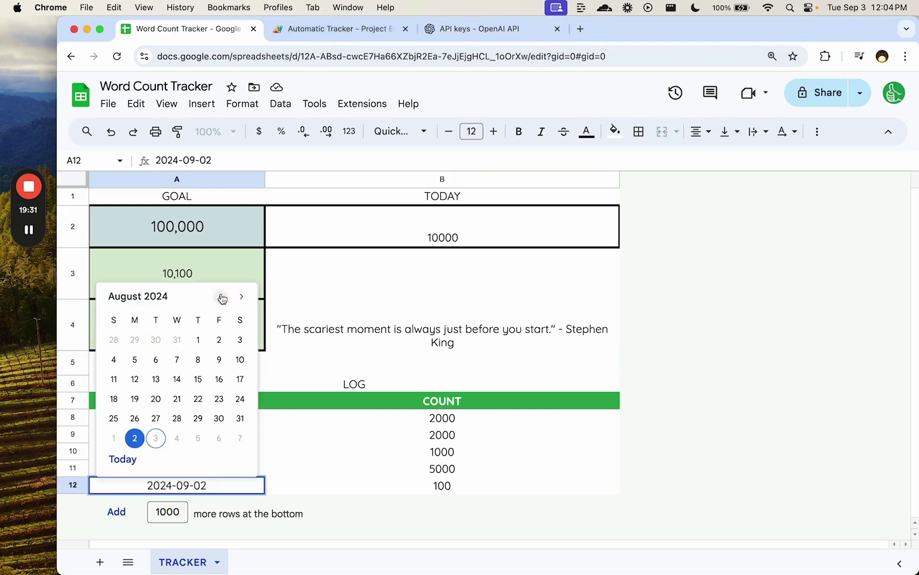
{"action": "left_click", "coordinate": [178, 419]}
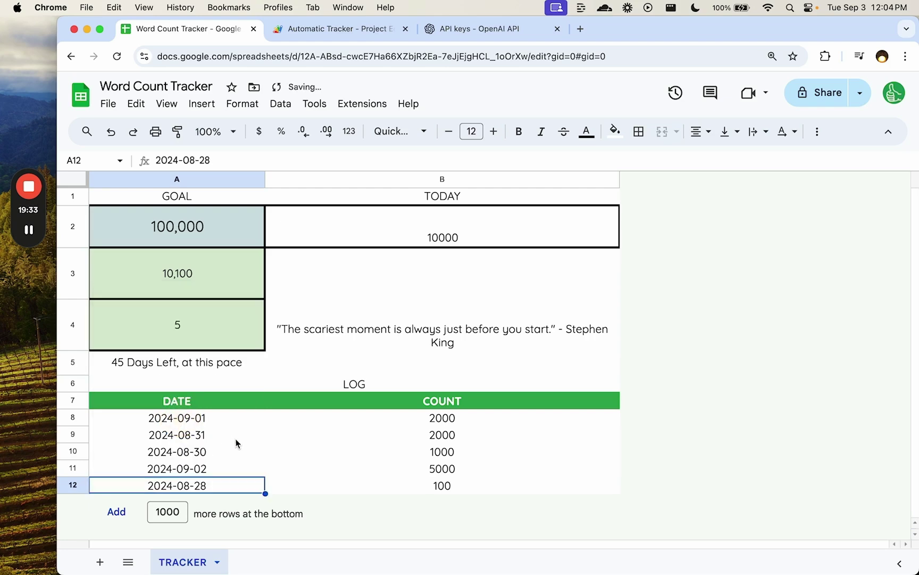
Run the tracker script and read the new Nelson Mandela quote and 24 Days Left summary.
{"action": "left_click", "coordinate": [340, 29]}
{"action": "left_click", "coordinate": [408, 139]}
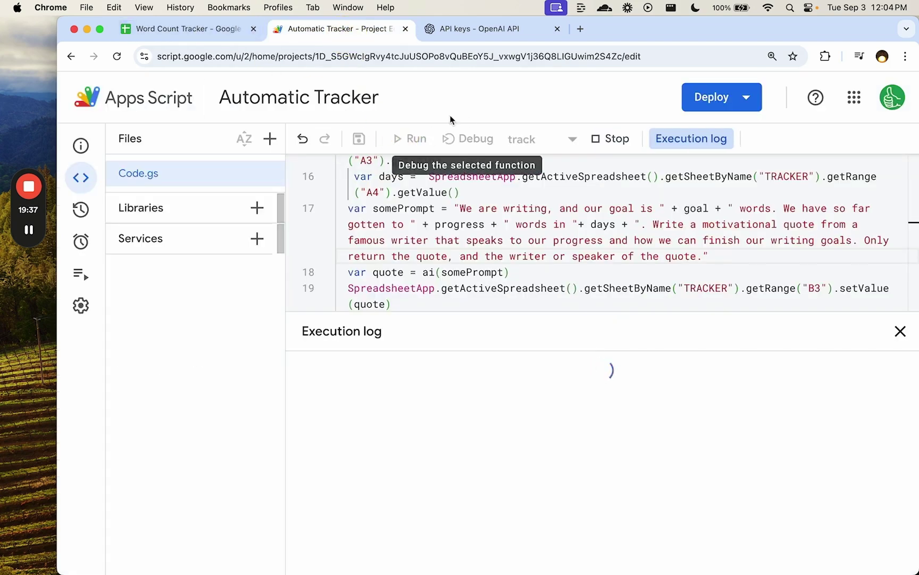
{"action": "left_click", "coordinate": [163, 30]}
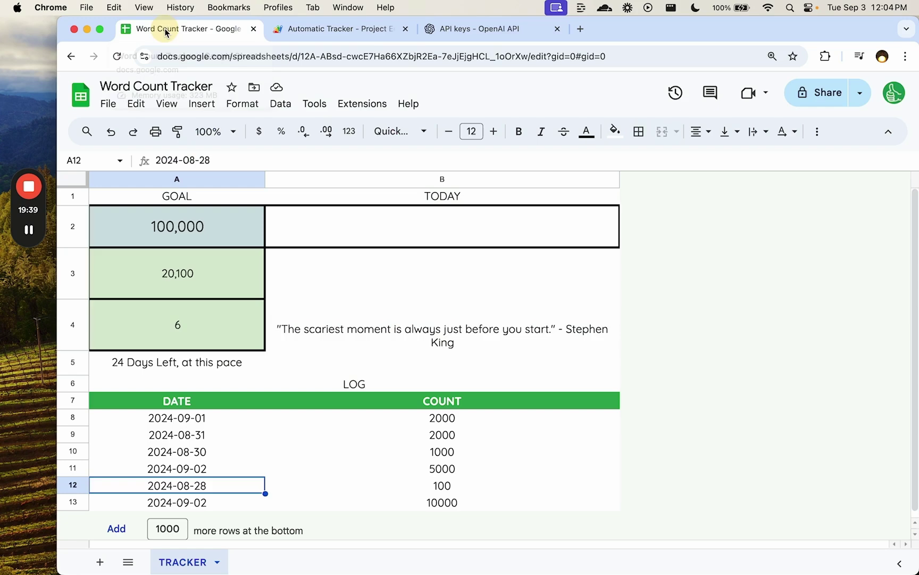
{"action": "left_click", "coordinate": [367, 322]}
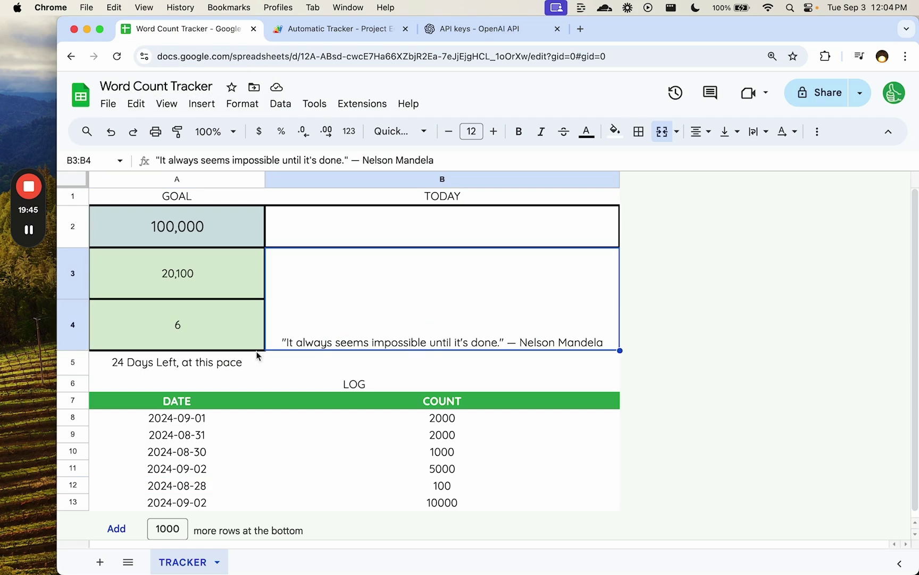
{"action": "left_click", "coordinate": [164, 372]}
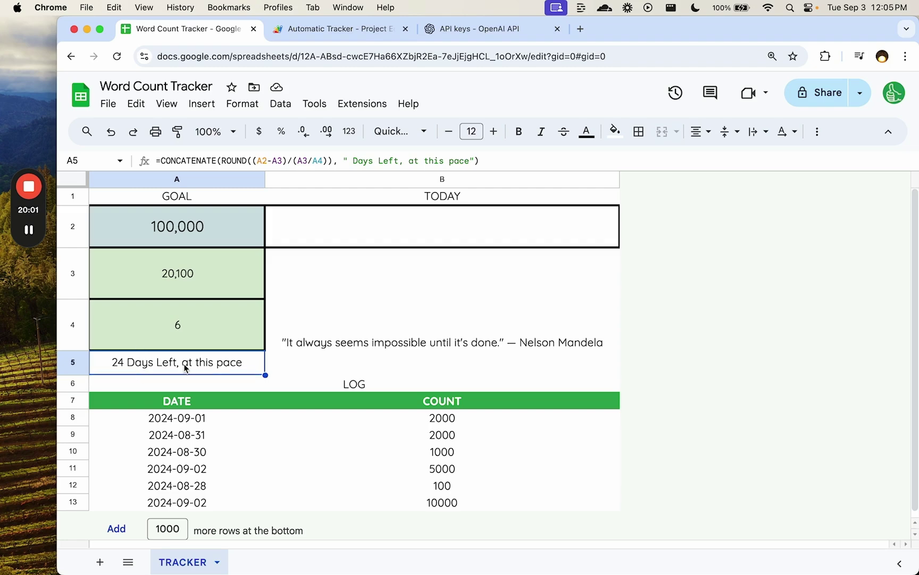
Select row 5 and bring up its row actions menu.
{"action": "left_click", "coordinate": [78, 362]}
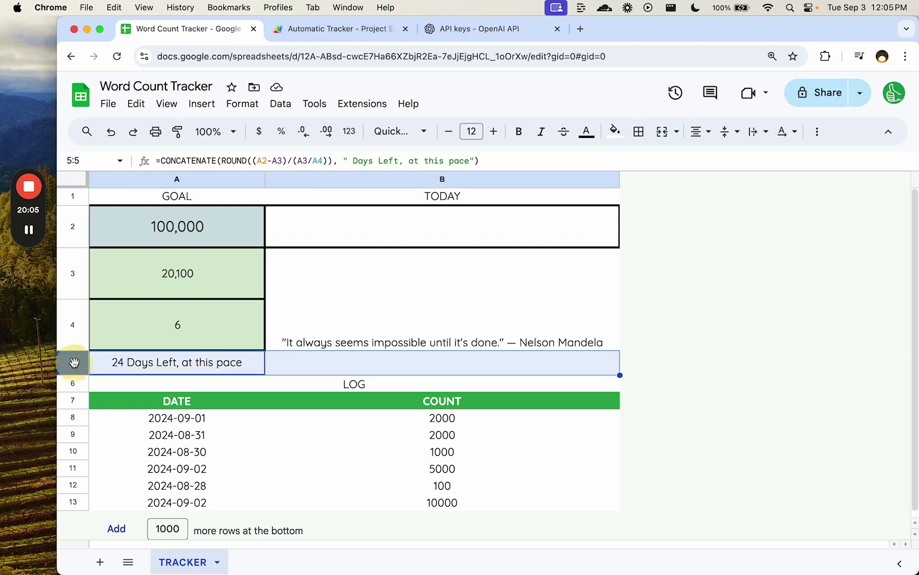
{"action": "right_click", "coordinate": [79, 362]}
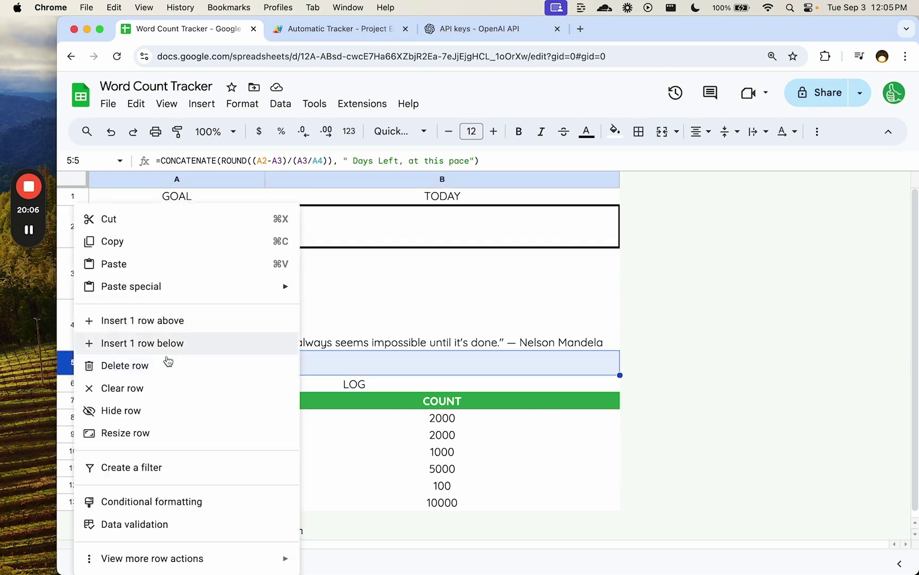
{"action": "left_click", "coordinate": [409, 357]}
{"action": "left_click", "coordinate": [90, 370]}
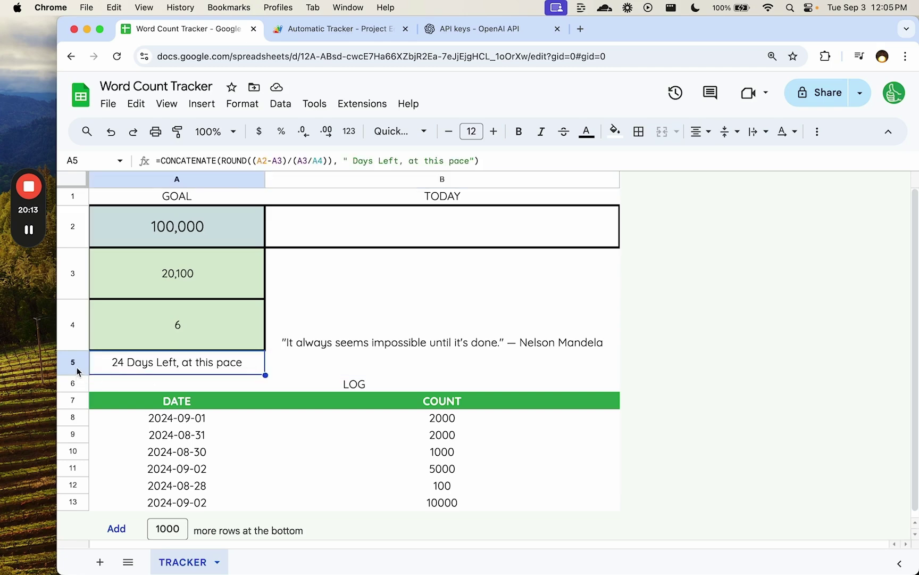
{"action": "right_click", "coordinate": [77, 367]}
Change the text after Days Left in A5's formula to '. At this pace'.
{"action": "double_click", "coordinate": [175, 367]}
{"action": "left_click", "coordinate": [408, 360]}
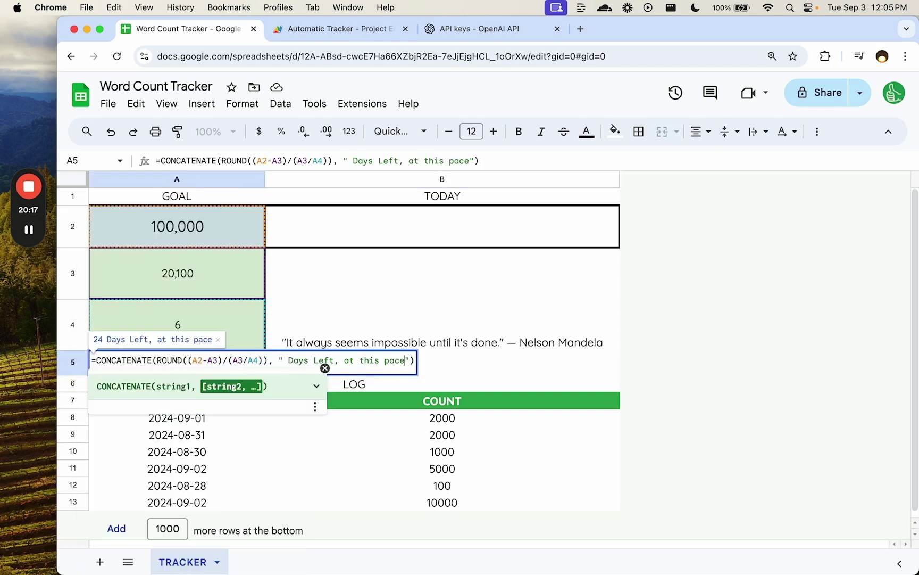
{"action": "left_click", "coordinate": [338, 361]}
{"action": "key", "text": "BackSpace"}
{"action": "type", "text": "."}
{"action": "key", "text": "Right"}
{"action": "key", "text": "Delete"}
{"action": "type", "text": "A"}
{"action": "left_click", "coordinate": [405, 361]}
Append ' you're final writing day is: ' and today()+ the ROUND days-left term to A5.
{"action": "type", "text": "you'r fin"}
{"action": "key", "text": "BackSpace"}
{"action": "key", "text": "BackSpace"}
{"action": "key", "text": "BackSpace"}
{"action": "key", "text": "BackSpace"}
{"action": "type", "text": "e final writing day is:"}
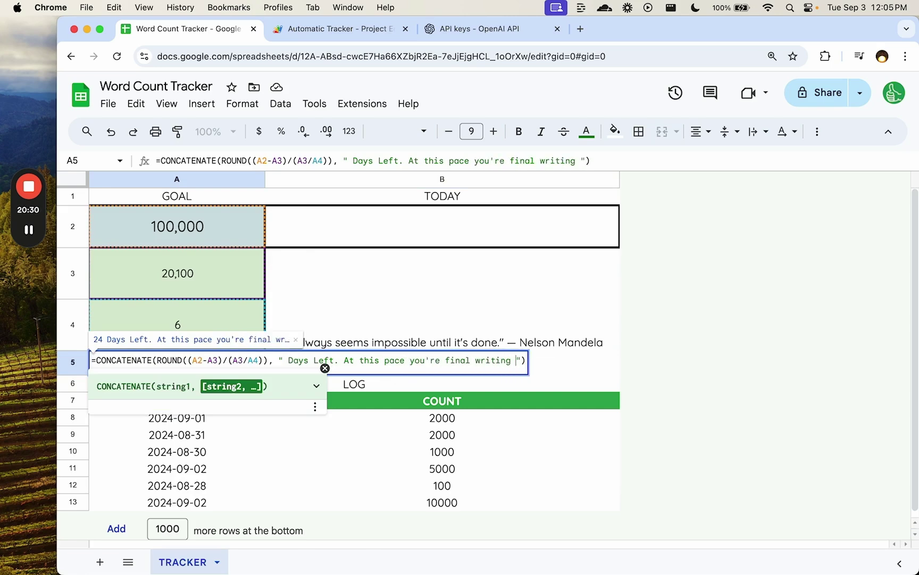
{"action": "type", "text": " \""}
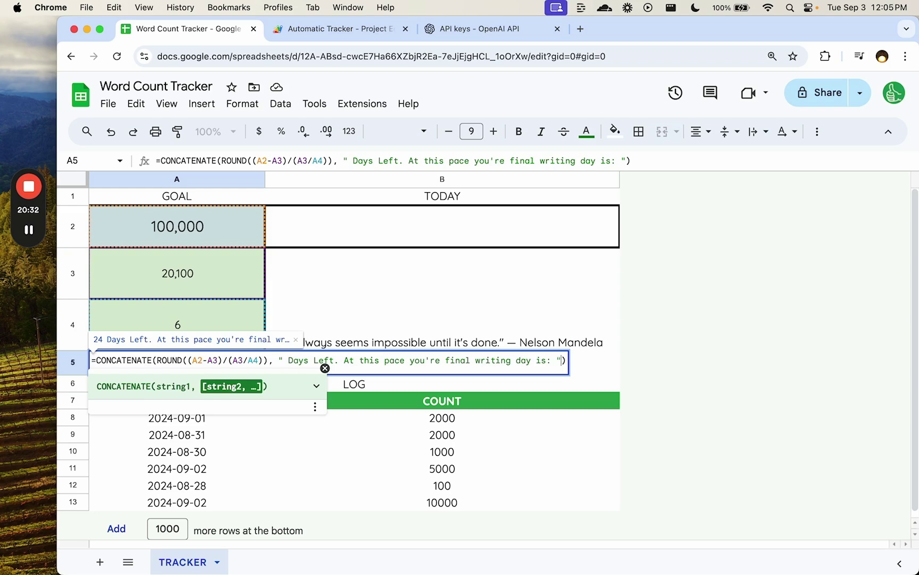
{"action": "type", "text": ",today()"}
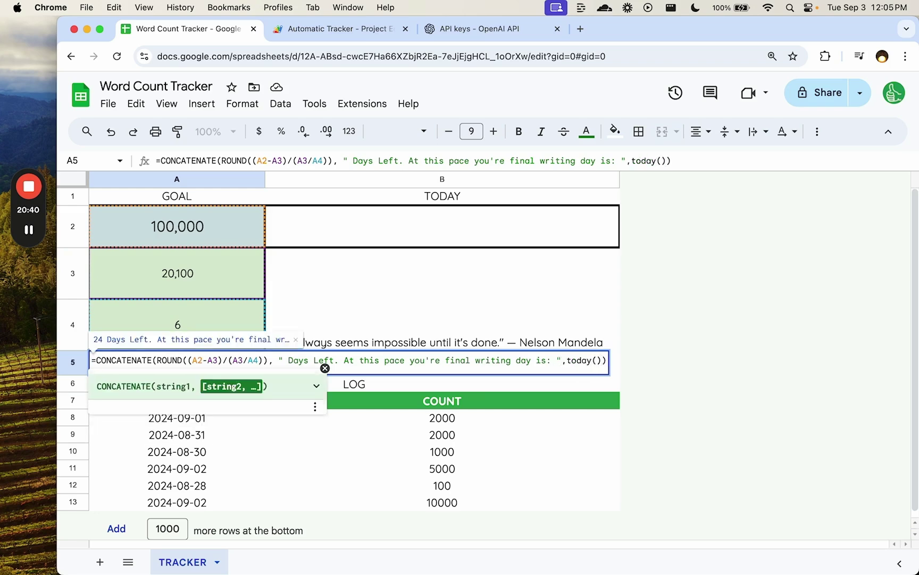
{"action": "type", "text": "+"}
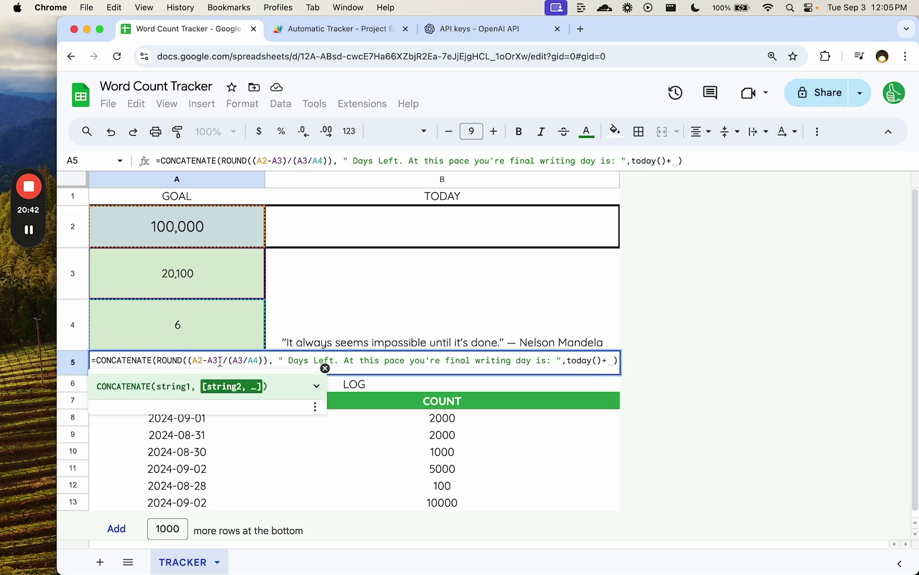
{"action": "left_click_drag", "start_coordinate": [160, 361], "coordinate": [267, 361]}
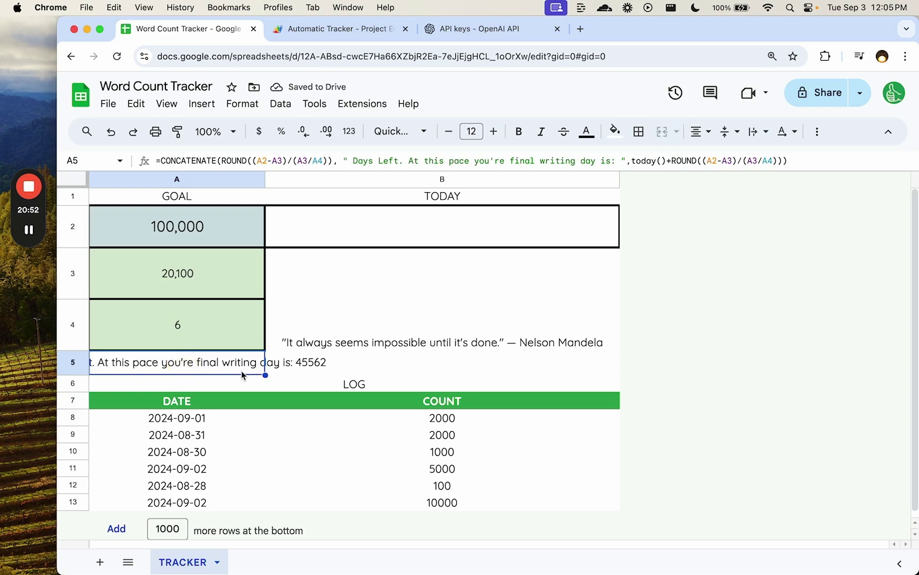
Wrap the projected final-day calculation in TO_DATE() and commit A5's formula.
{"action": "double_click", "coordinate": [175, 360]}
{"action": "left_click", "coordinate": [560, 359]}
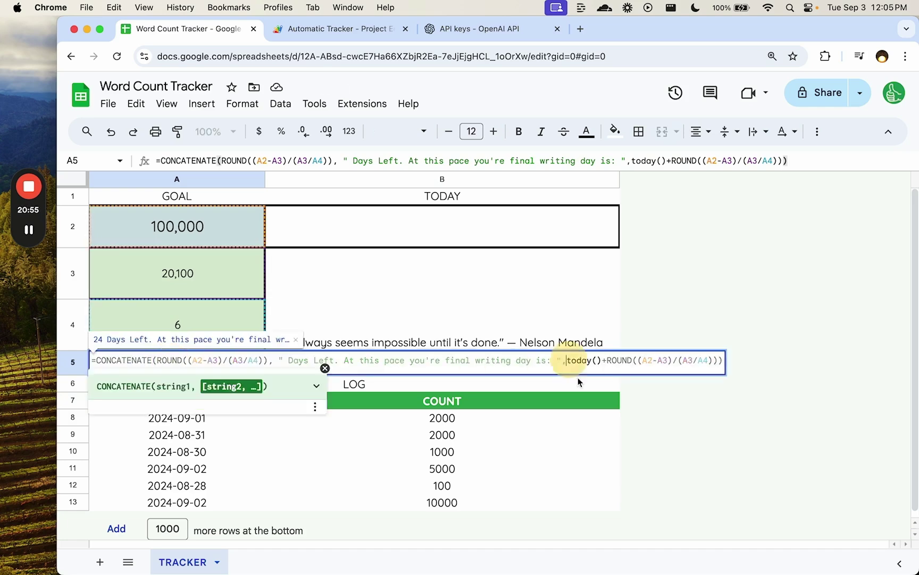
{"action": "left_click", "coordinate": [566, 360]}
{"action": "type", "text": "DATE("}
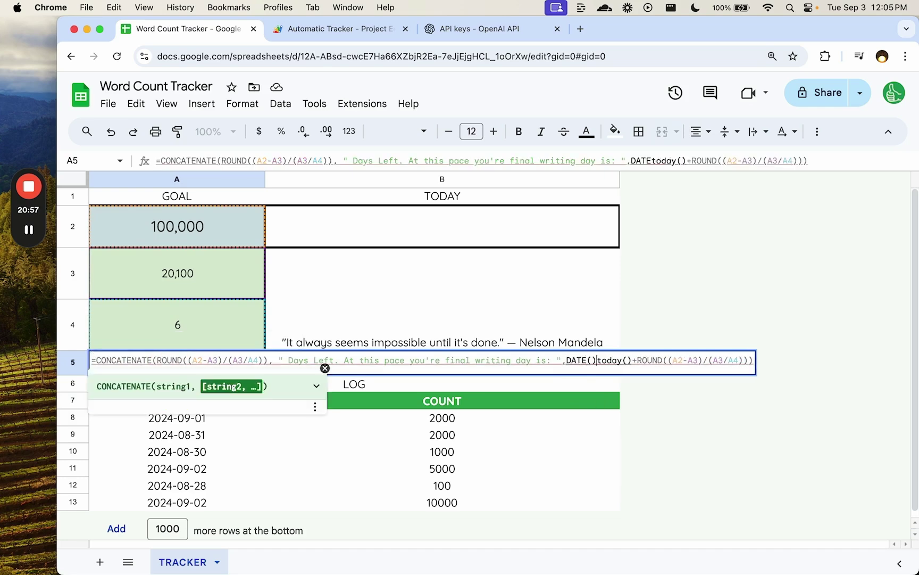
{"action": "key", "text": "BackSpace"}
{"action": "key", "text": "BackSpace"}
{"action": "key", "text": "BackSpace"}
{"action": "key", "text": "BackSpace"}
{"action": "key", "text": "BackSpace"}
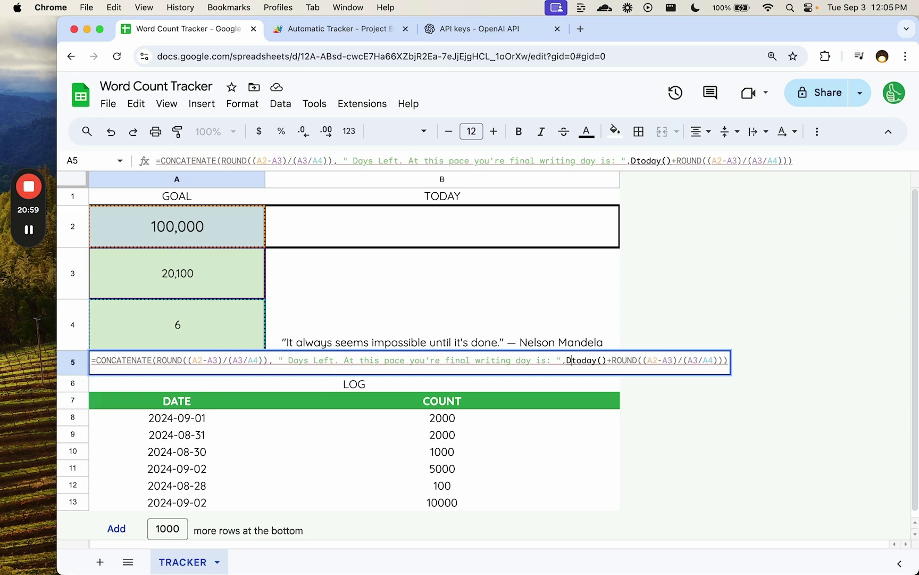
{"action": "type", "text": "TO_DATE("}
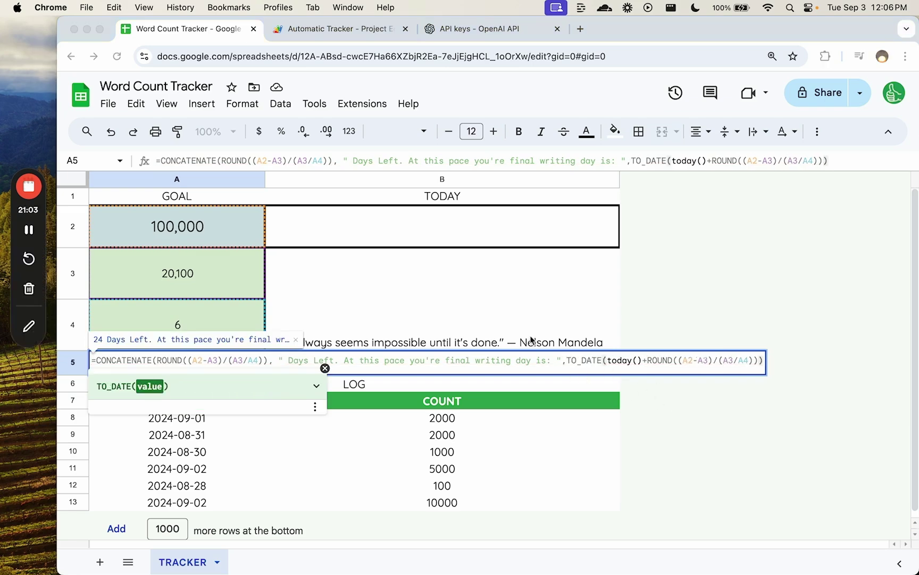
{"action": "left_click", "coordinate": [756, 360]}
{"action": "type", "text": ")"}
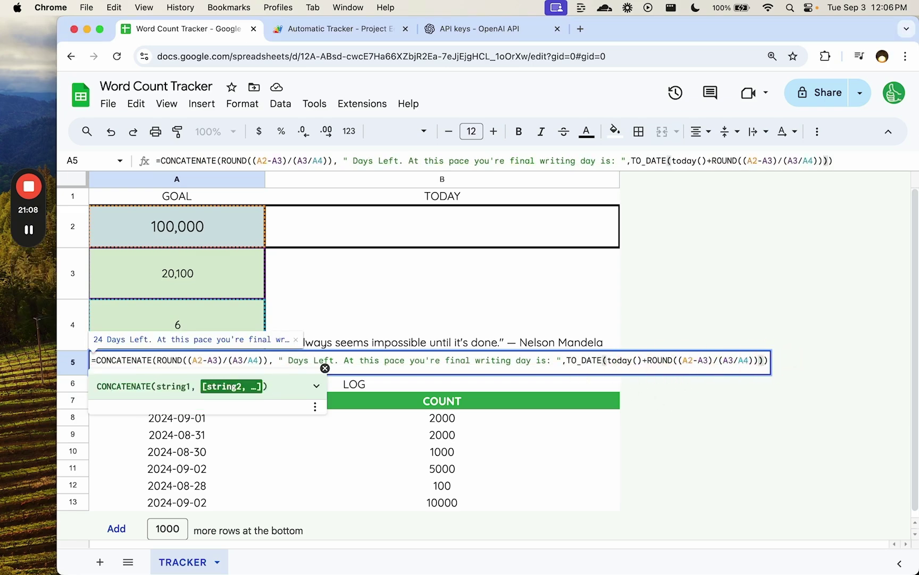
{"action": "key", "text": "Return"}
Format the projected date with TEXT(..., "yyyy-mm-dd") so A5 shows 2024-09-27.
{"action": "key", "text": "Up"}
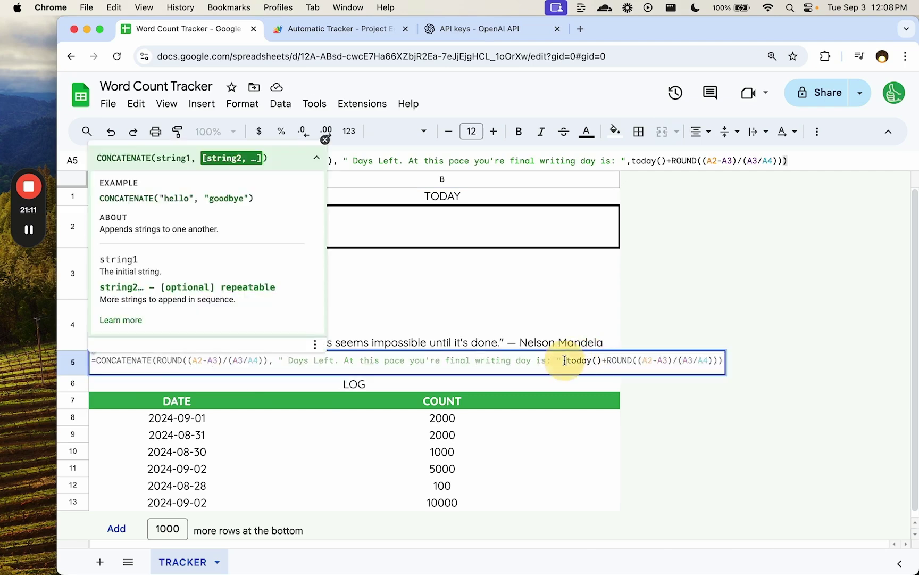
{"action": "left_click", "coordinate": [565, 362]}
{"action": "type", "text": "TEXT(today("}
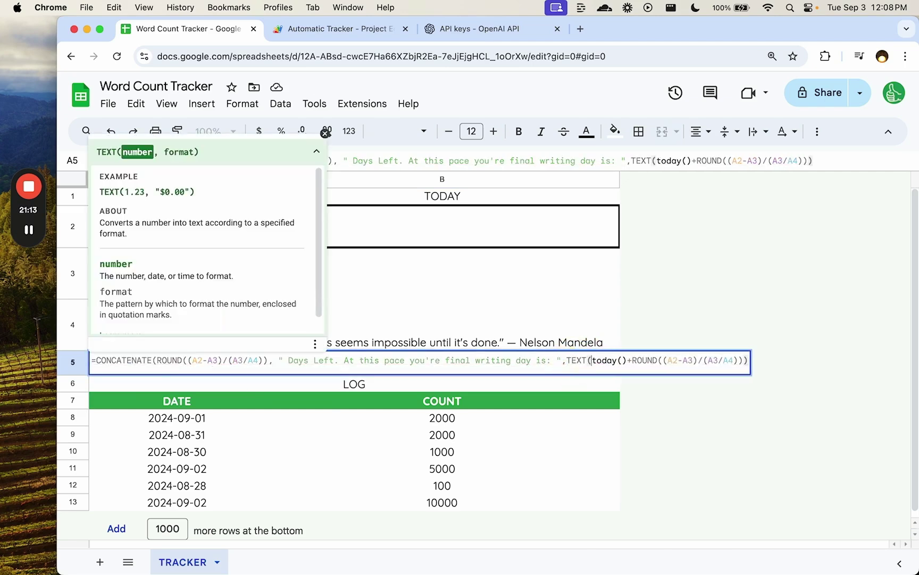
{"action": "type", "text": ")"}
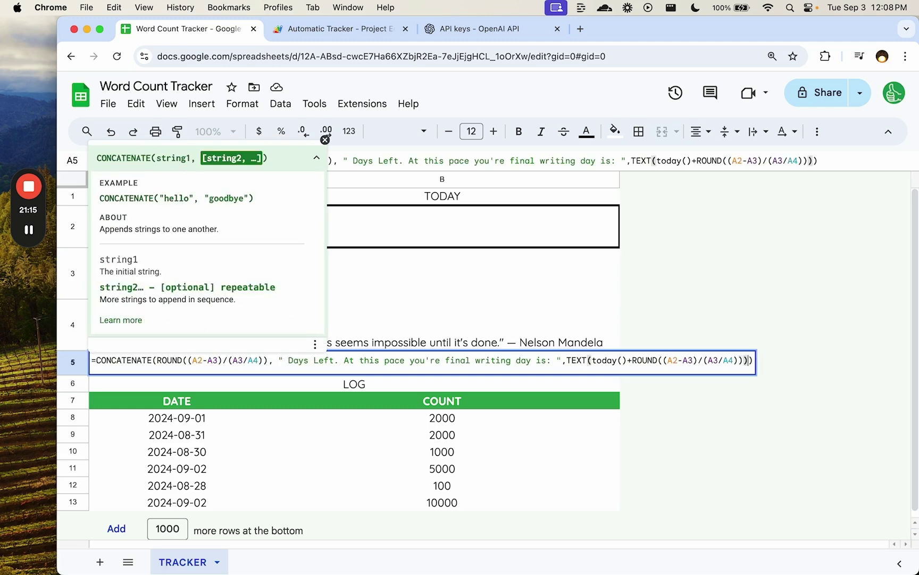
{"action": "key", "text": "Left"}
{"action": "type", "text": ",\""}
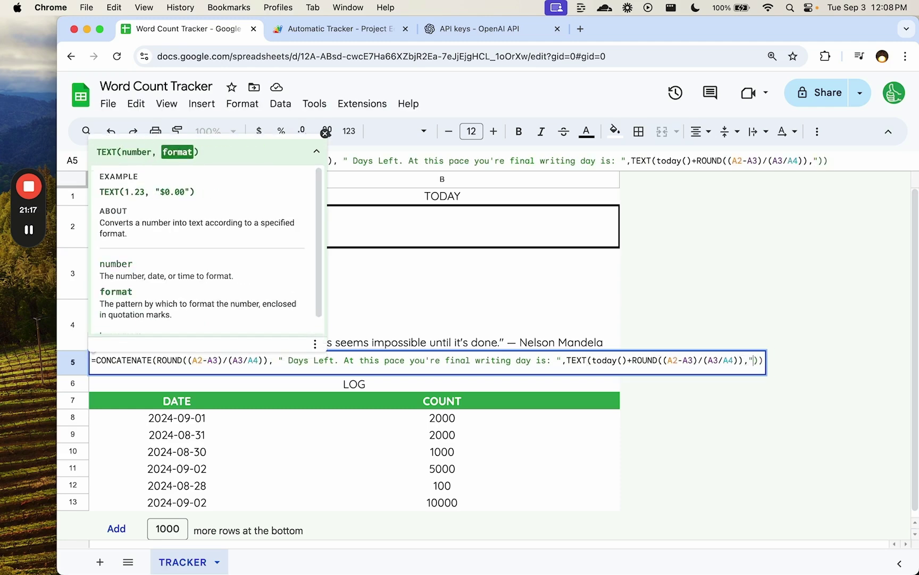
{"action": "type", "text": "yyyy-mm-d"}
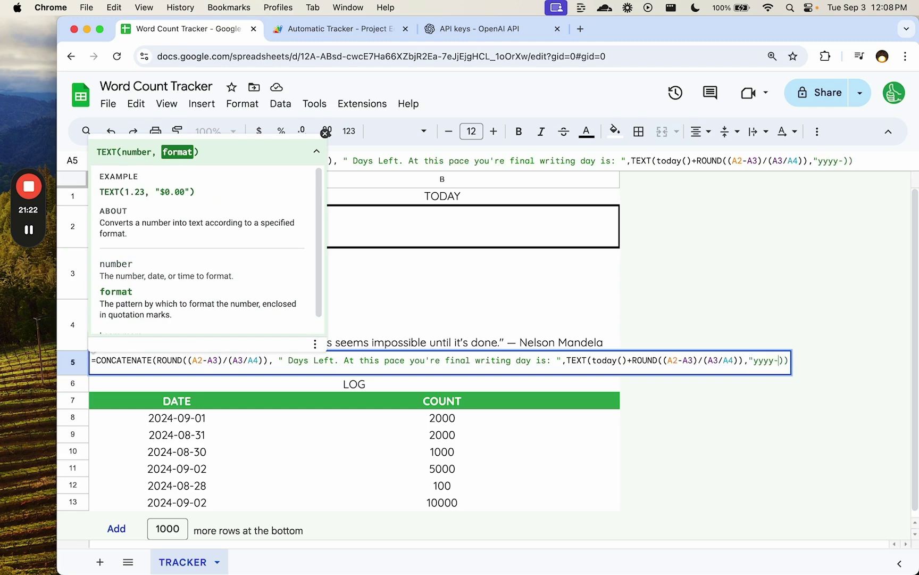
{"action": "type", "text": "d\""}
{"action": "key", "text": "Return"}
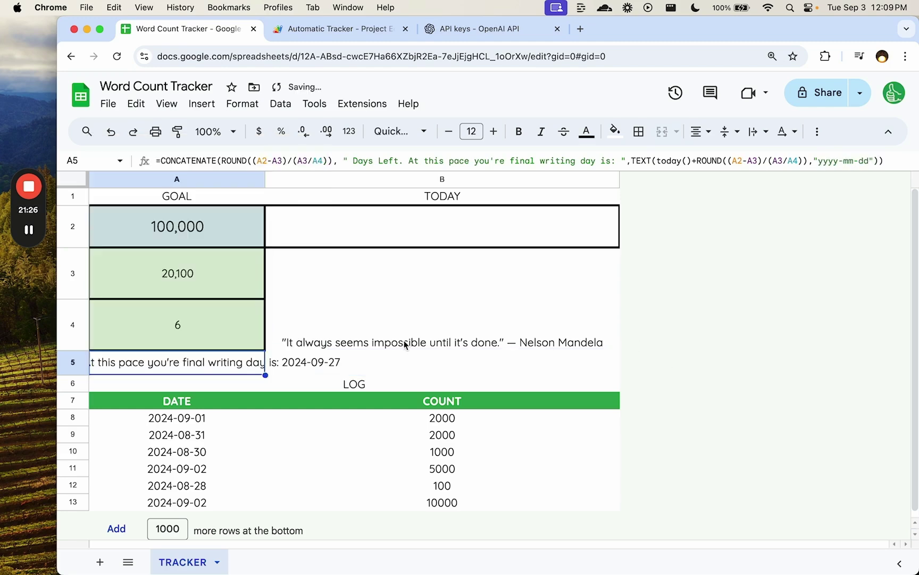
Left-align the A5 summary and merge it across A5:B5.
{"action": "double_click", "coordinate": [206, 368]}
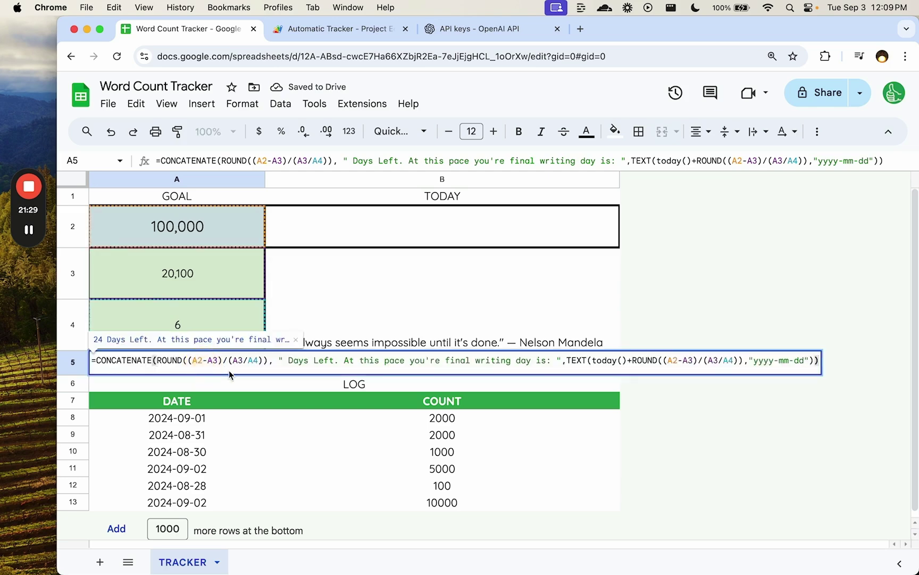
{"action": "key", "text": "Escape"}
{"action": "left_click", "coordinate": [695, 131]}
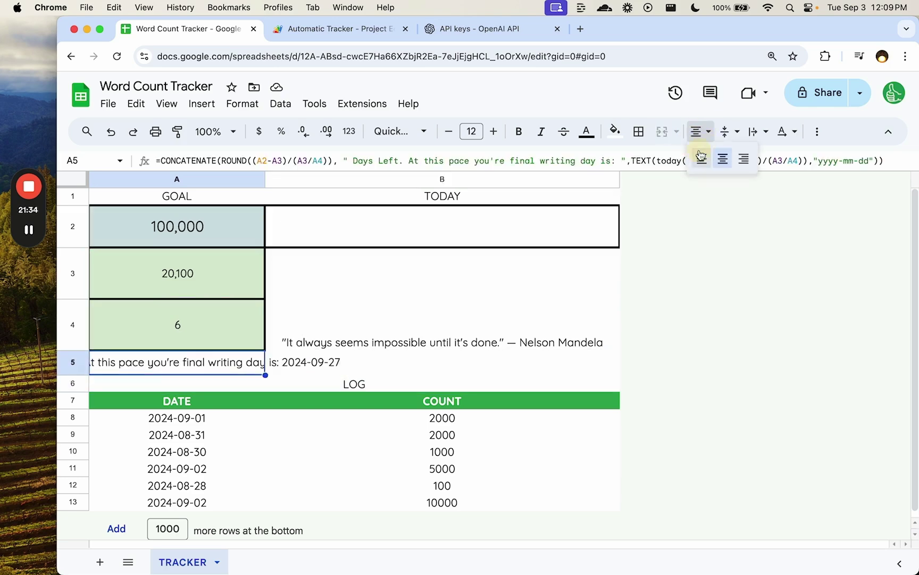
{"action": "left_click", "coordinate": [702, 155]}
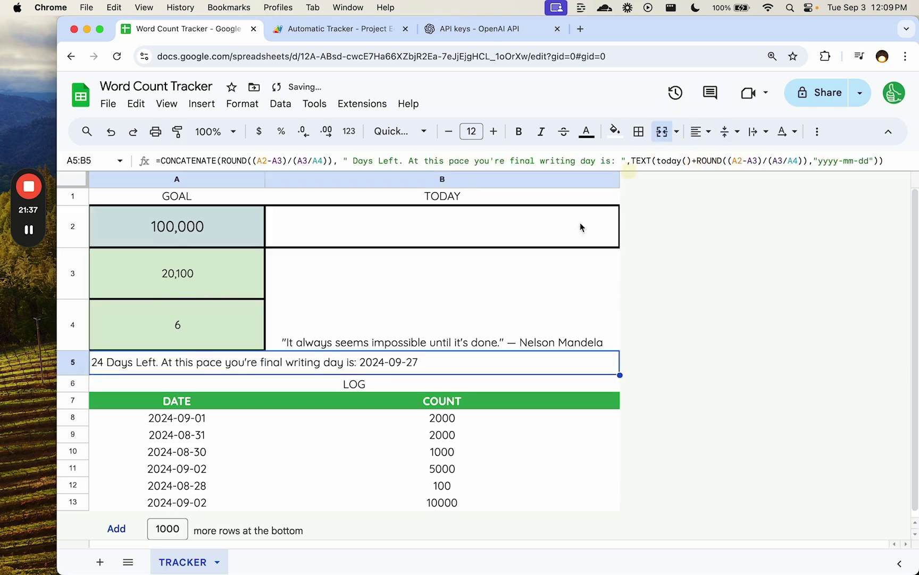
{"action": "double_click", "coordinate": [165, 371]}
{"action": "key", "text": "Escape"}
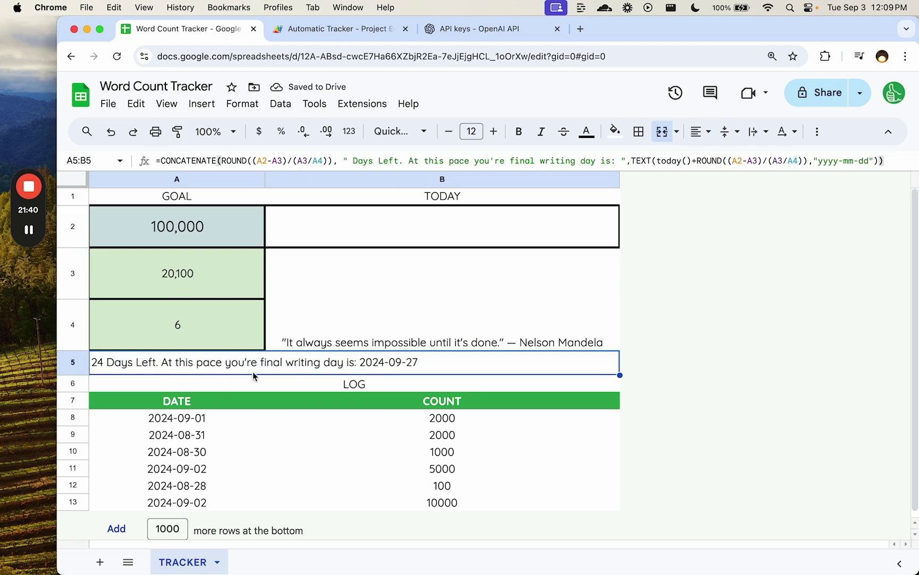
Correct "you're" to "your" in the summary formula.
{"action": "double_click", "coordinate": [346, 367]}
{"action": "left_click", "coordinate": [434, 359]}
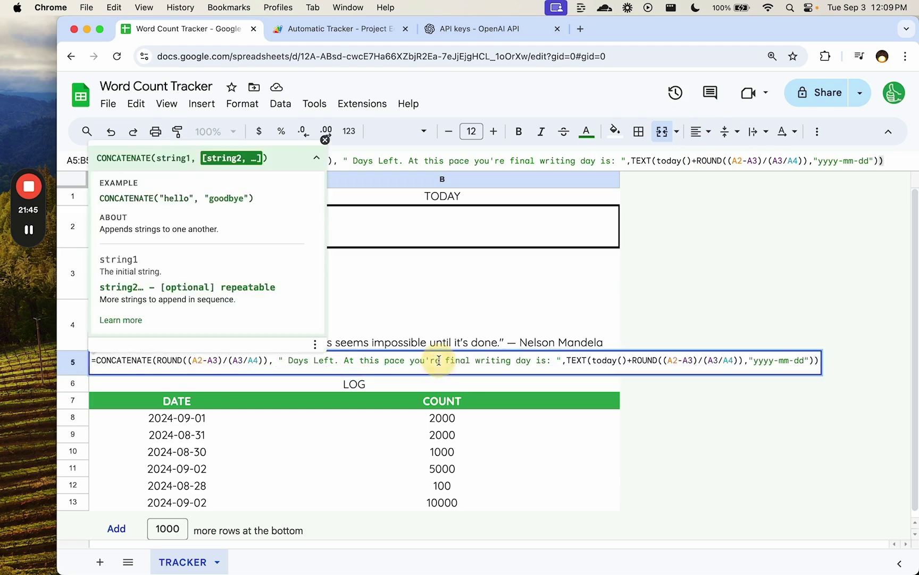
{"action": "key", "text": "BackSpace"}
{"action": "key", "text": "BackSpace"}
{"action": "key", "text": "BackSpace"}
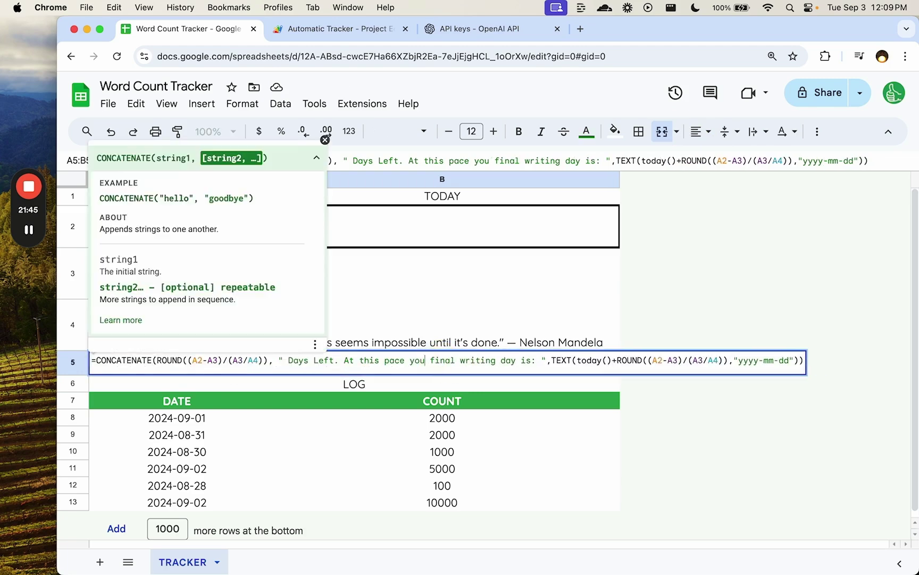
{"action": "type", "text": "r"}
{"action": "key", "text": "Return"}
{"action": "left_click", "coordinate": [335, 362]}
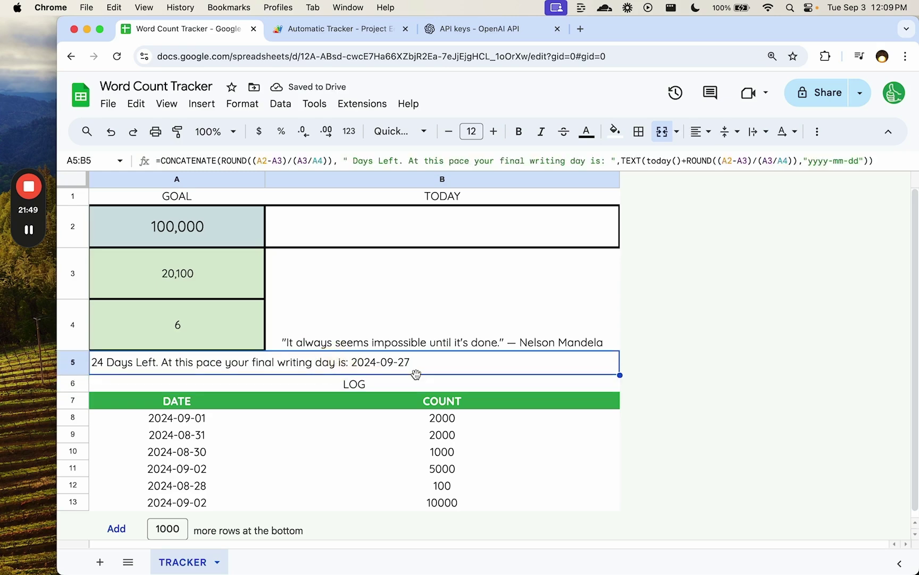
Set the quote cell B3:B4 to middle vertical alignment.
{"action": "left_click", "coordinate": [415, 325]}
{"action": "left_click", "coordinate": [729, 131]}
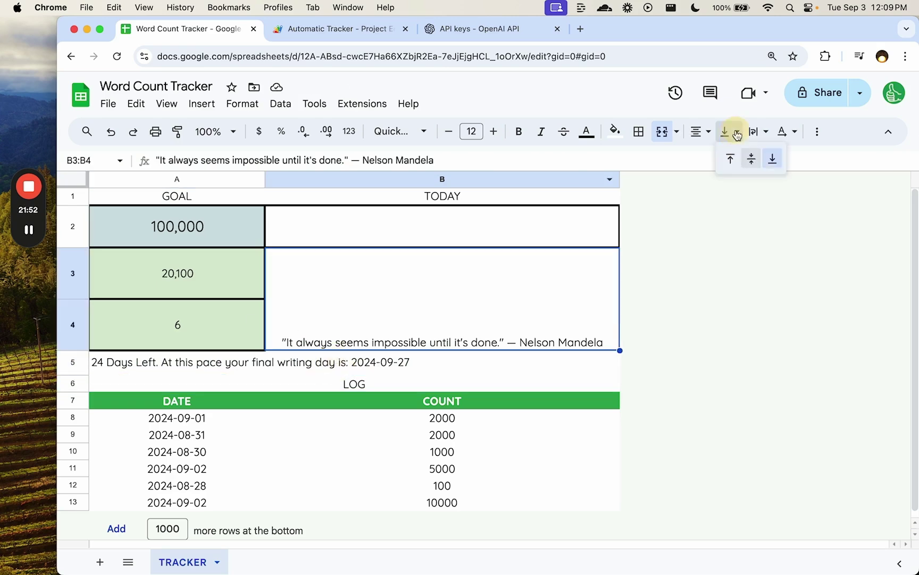
{"action": "left_click", "coordinate": [752, 159]}
Enter 10000 words in B2 and run the track script to log a seventh entry.
{"action": "left_click", "coordinate": [346, 223]}
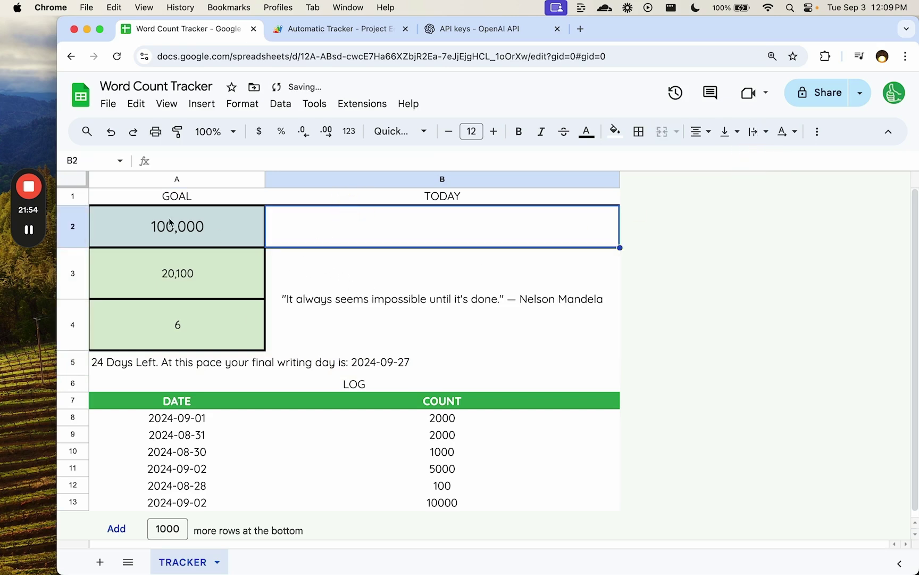
{"action": "left_click_drag", "start_coordinate": [181, 419], "coordinate": [457, 518]}
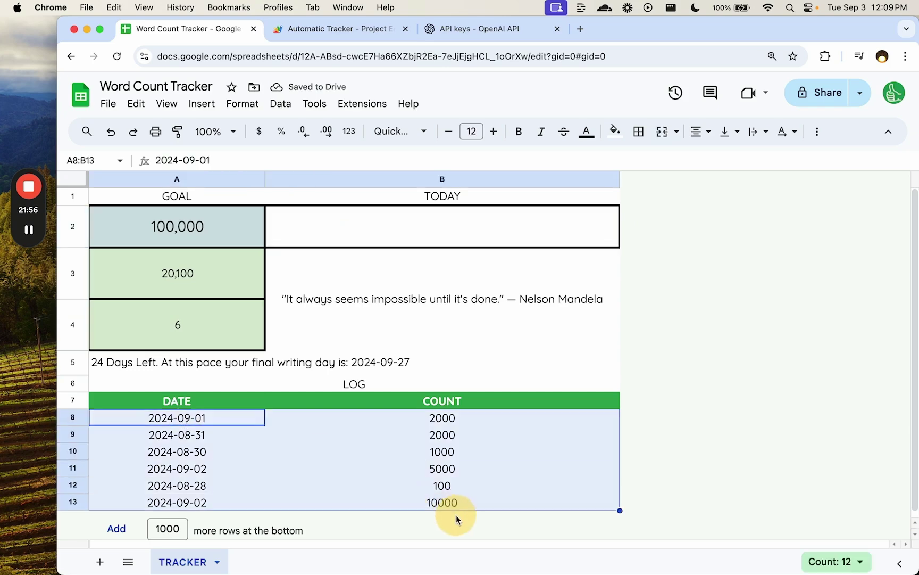
{"action": "left_click", "coordinate": [402, 219]}
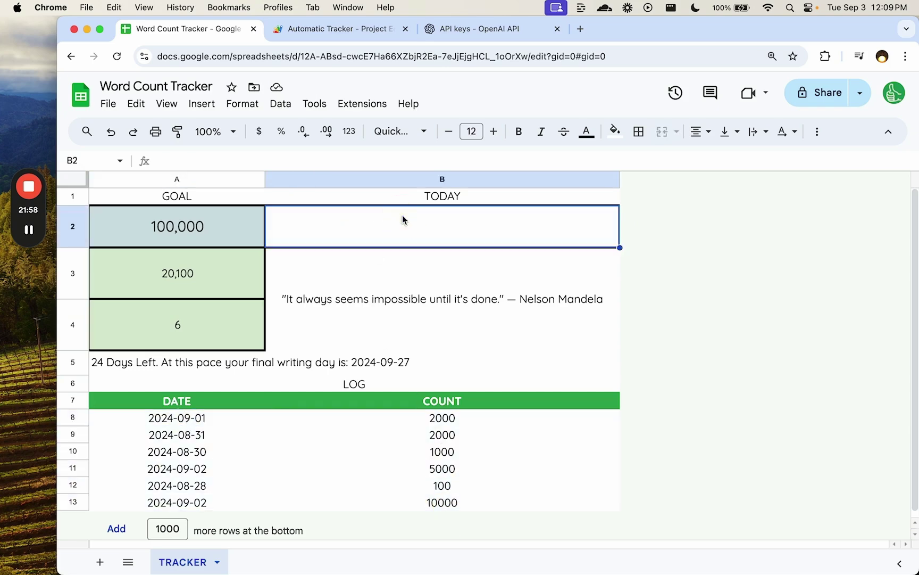
{"action": "type", "text": "10000"}
{"action": "key", "text": "Return"}
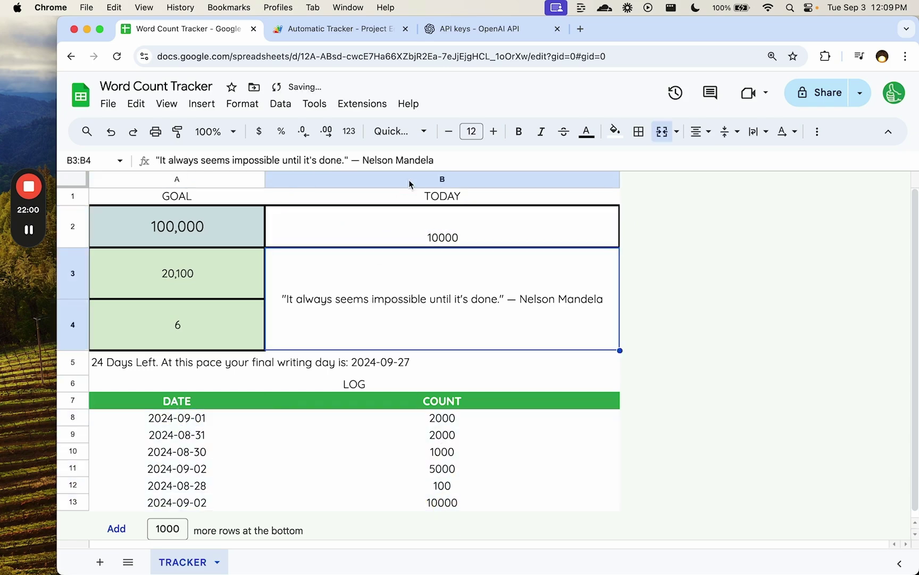
{"action": "left_click", "coordinate": [319, 29]}
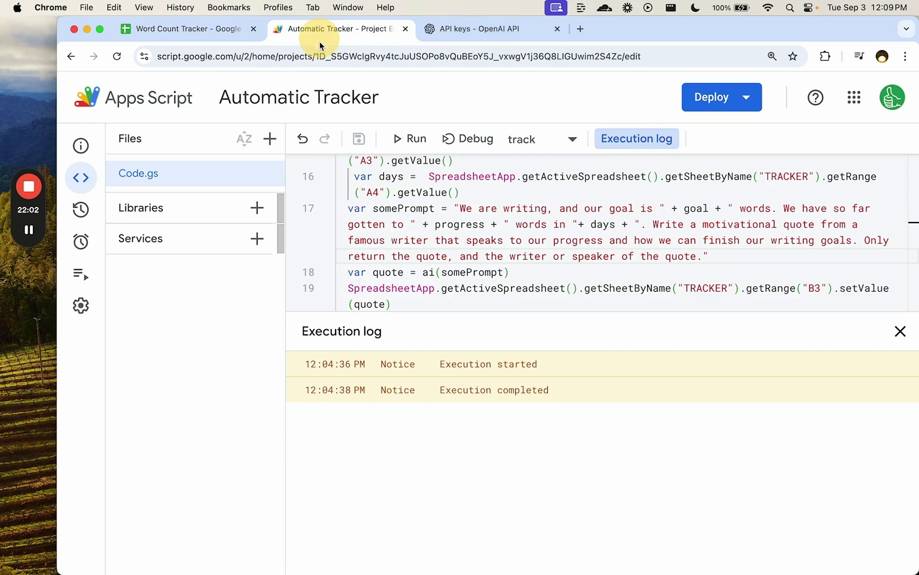
{"action": "left_click", "coordinate": [404, 137]}
{"action": "left_click", "coordinate": [181, 28]}
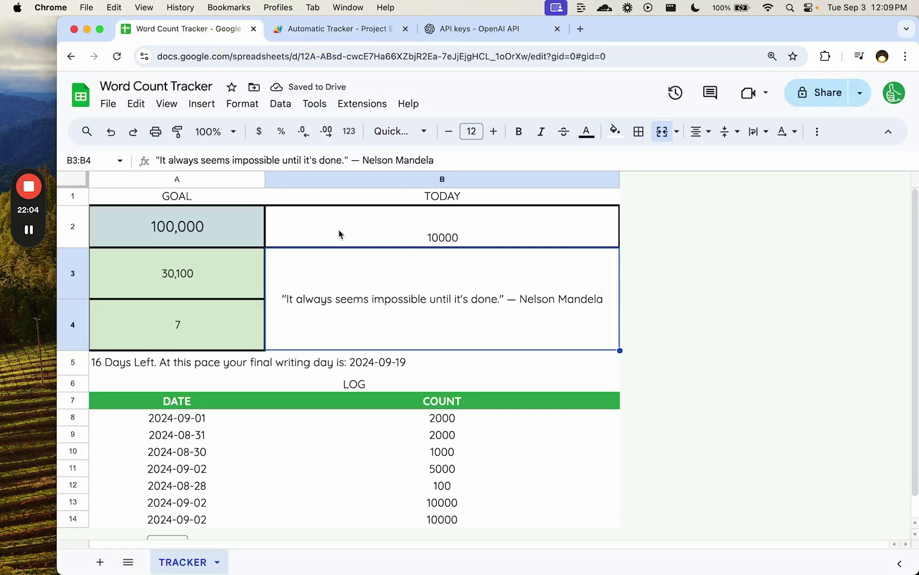
{"action": "left_click", "coordinate": [167, 373]}
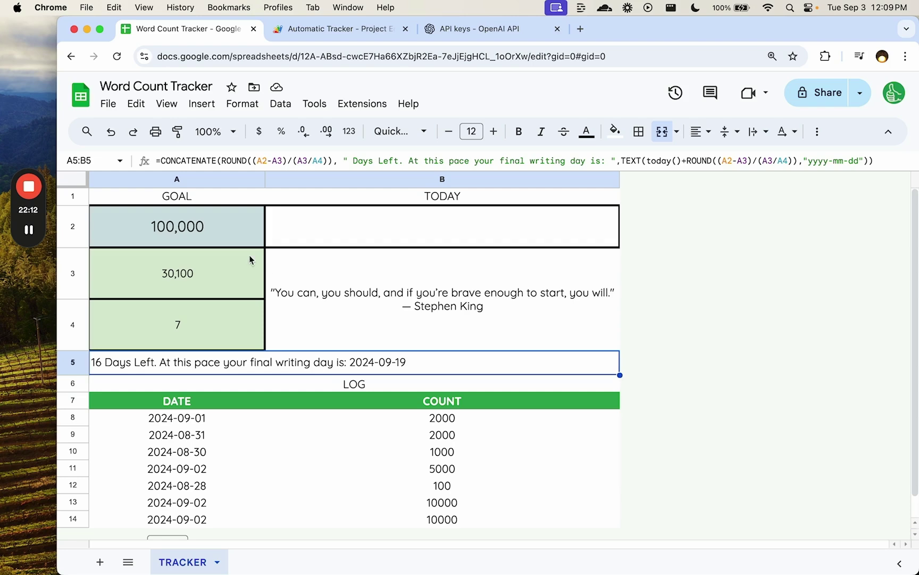
{"action": "left_click_drag", "start_coordinate": [206, 226], "coordinate": [346, 527]}
{"action": "left_click_drag", "start_coordinate": [209, 413], "coordinate": [403, 561]}
{"action": "scroll", "coordinate": [353, 448], "scroll_direction": "up", "scroll_amount": 1}
{"action": "left_click", "coordinate": [354, 359]}
{"action": "left_click", "coordinate": [367, 310]}
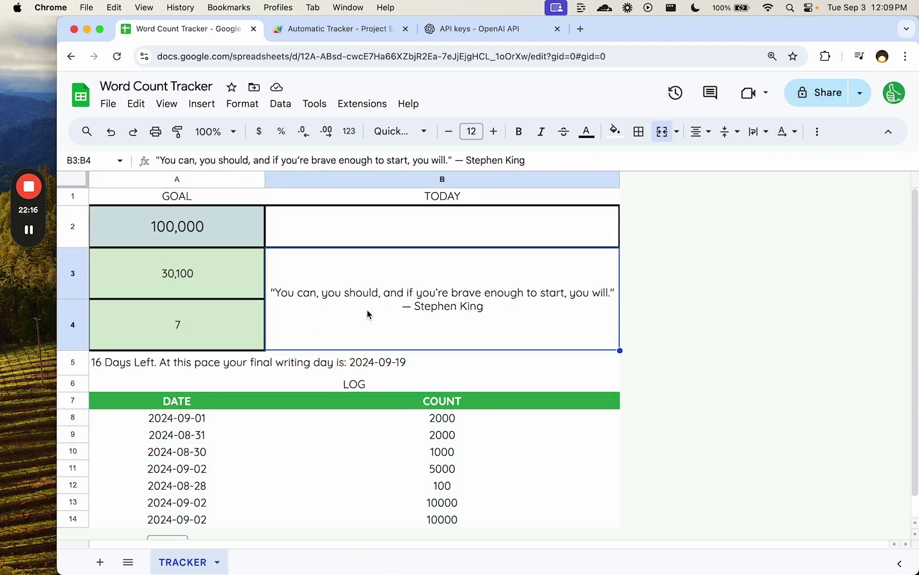
{"action": "left_click", "coordinate": [291, 233]}
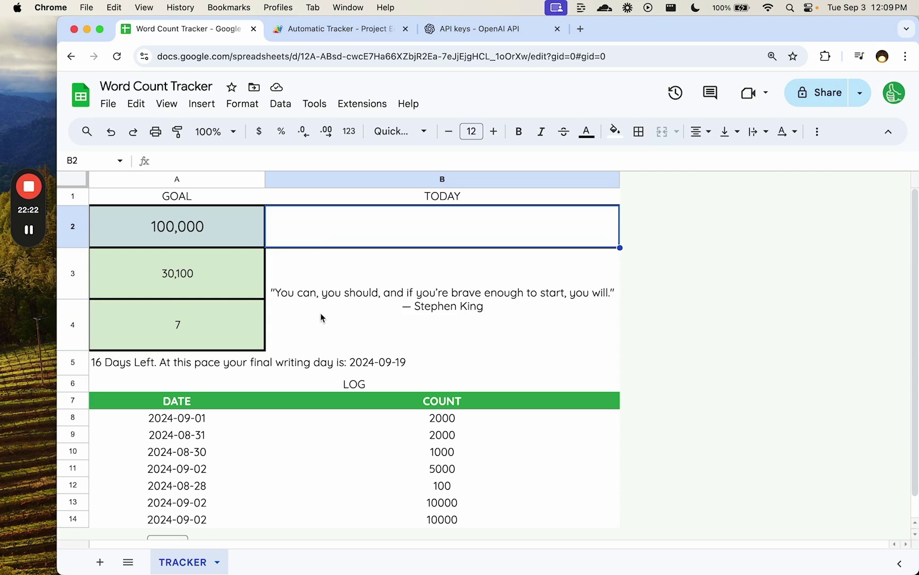
{"action": "left_click", "coordinate": [194, 366]}
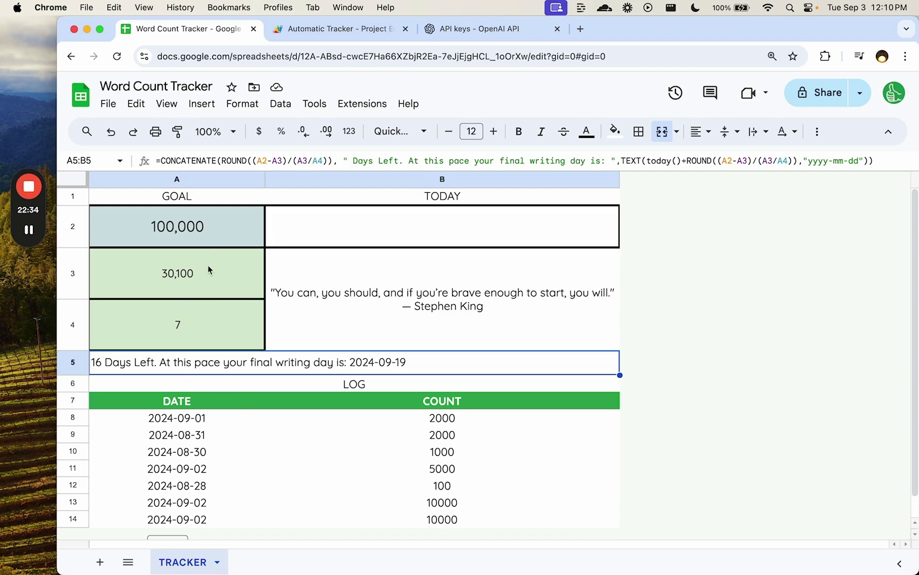
{"action": "left_click", "coordinate": [193, 287]}
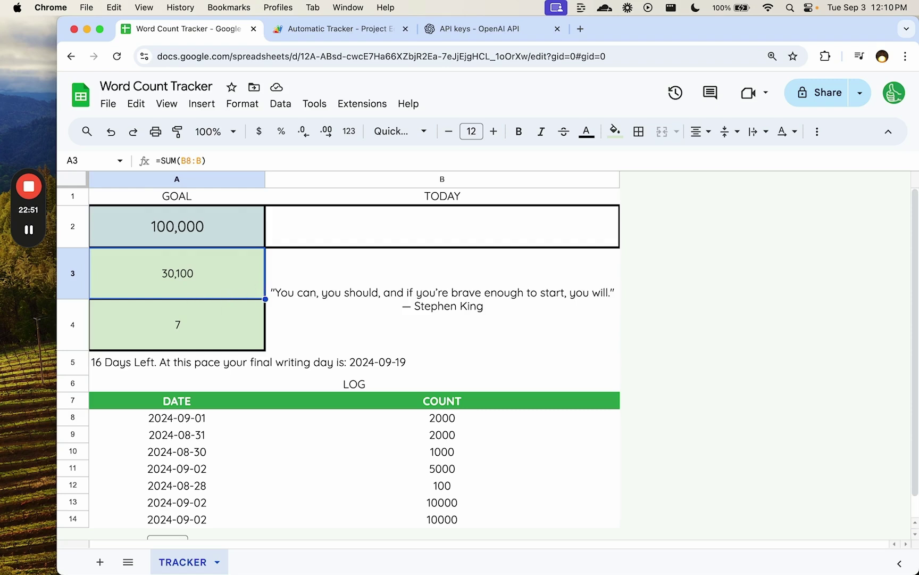
{"action": "left_click", "coordinate": [184, 224]}
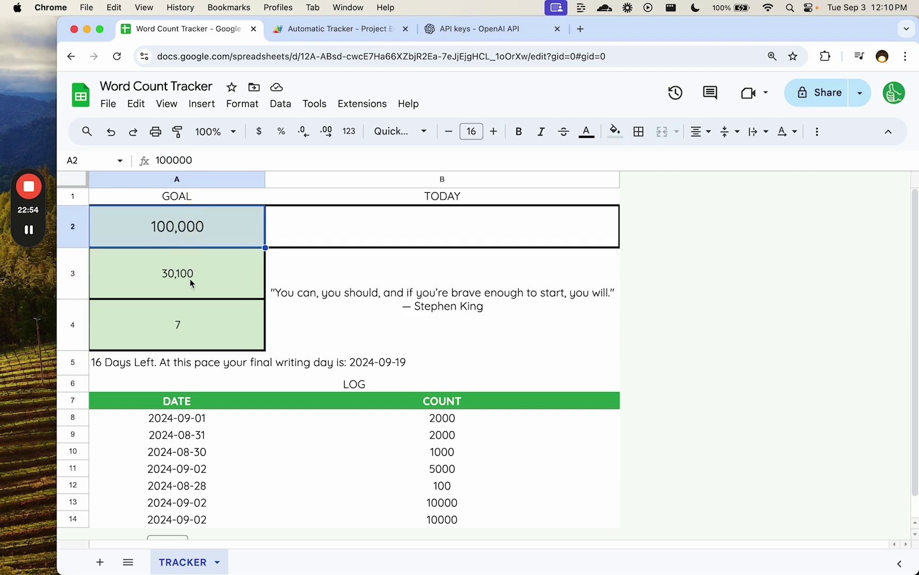
{"action": "left_click", "coordinate": [192, 293]}
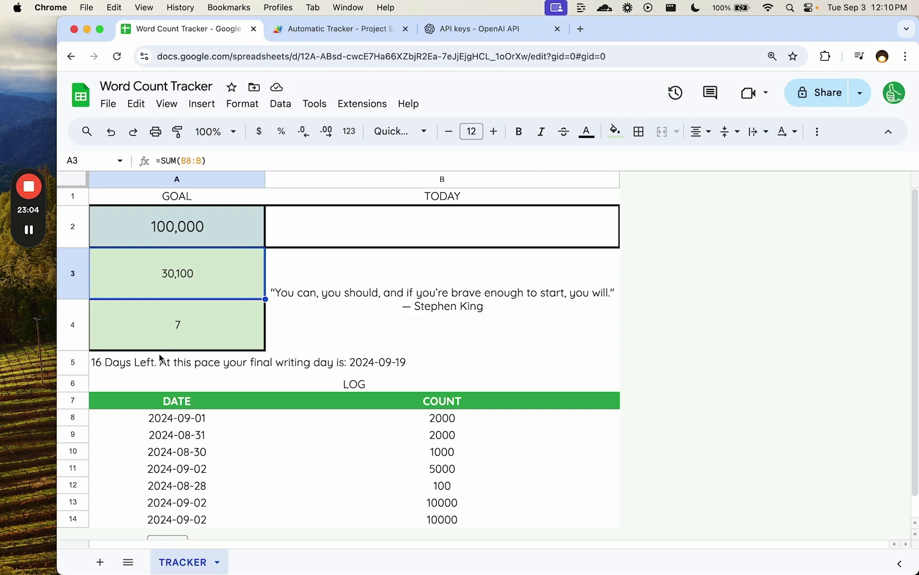
{"action": "left_click", "coordinate": [364, 335]}
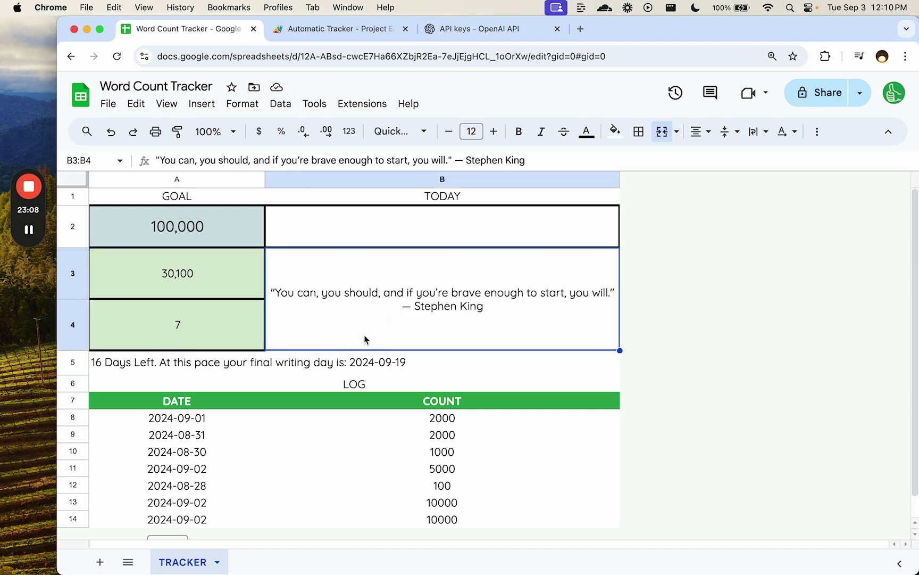
{"action": "left_click", "coordinate": [178, 360]}
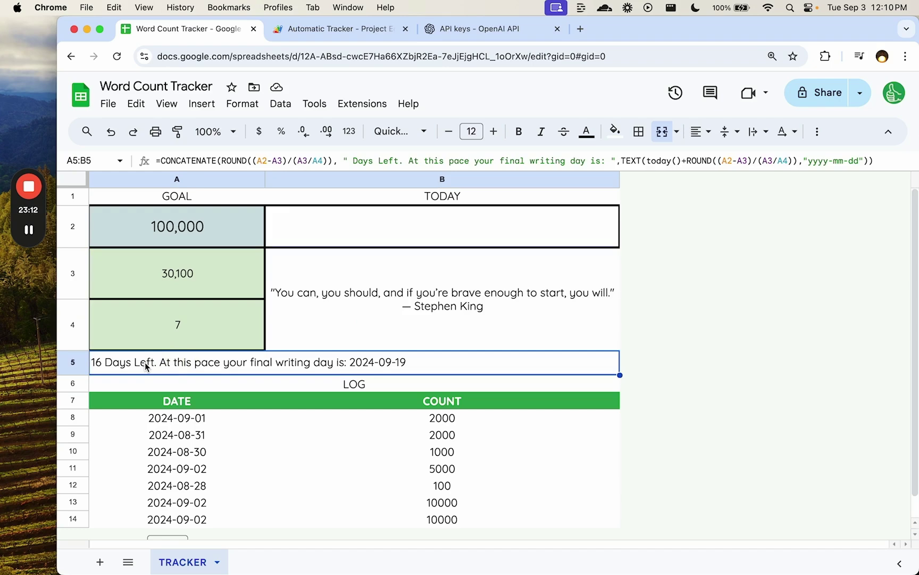
Append " You have to write ",A2-A3," more words" to the A5 summary formula.
{"action": "key", "text": "Return"}
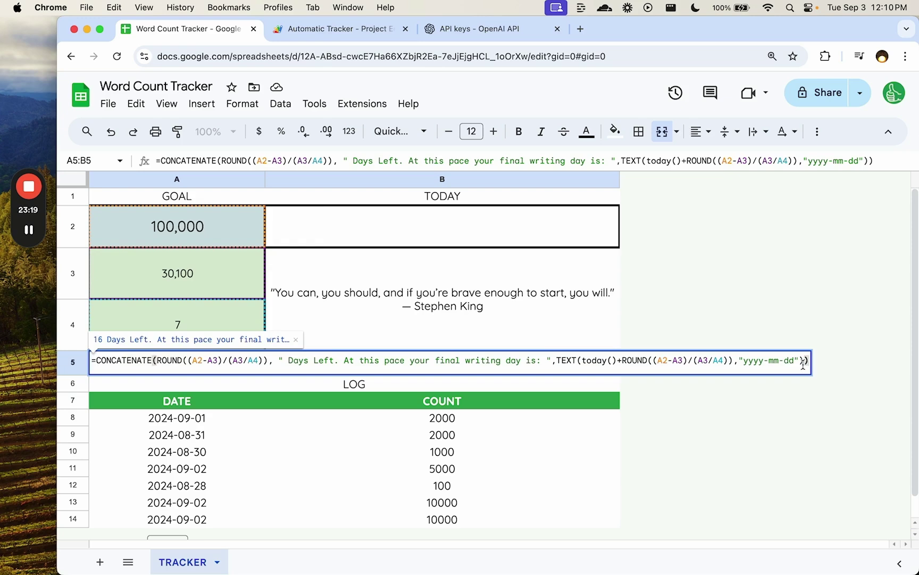
{"action": "key", "text": "Left"}
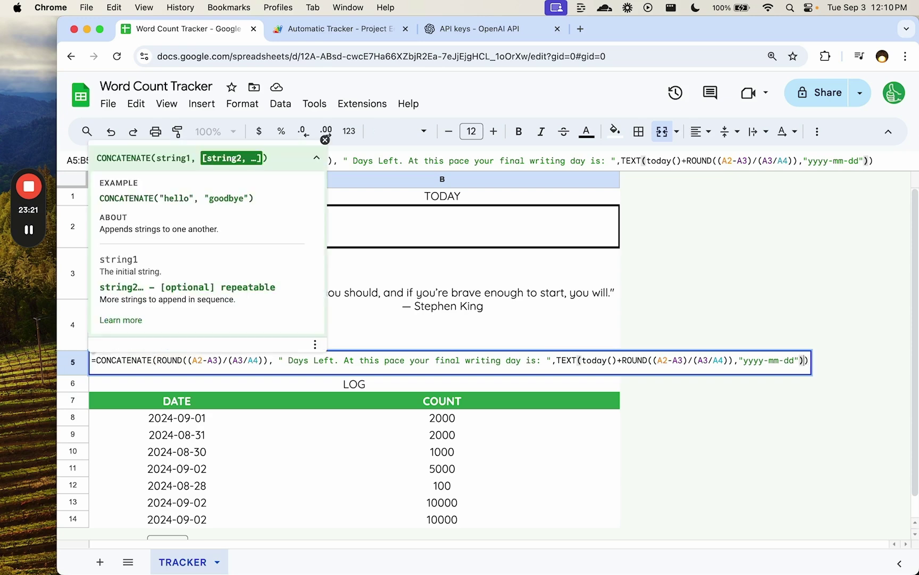
{"action": "type", "text": ",\" You have "}
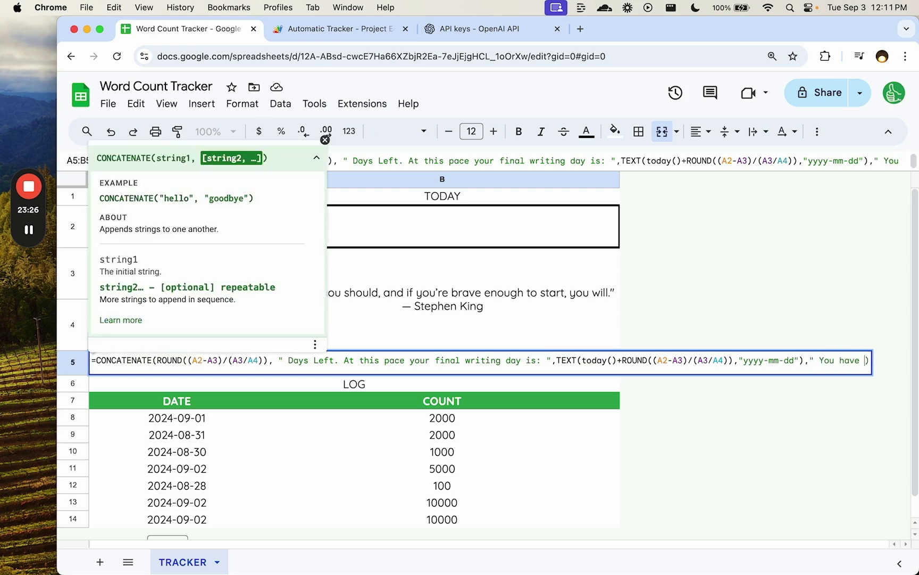
{"action": "type", "text": "to write \" +"}
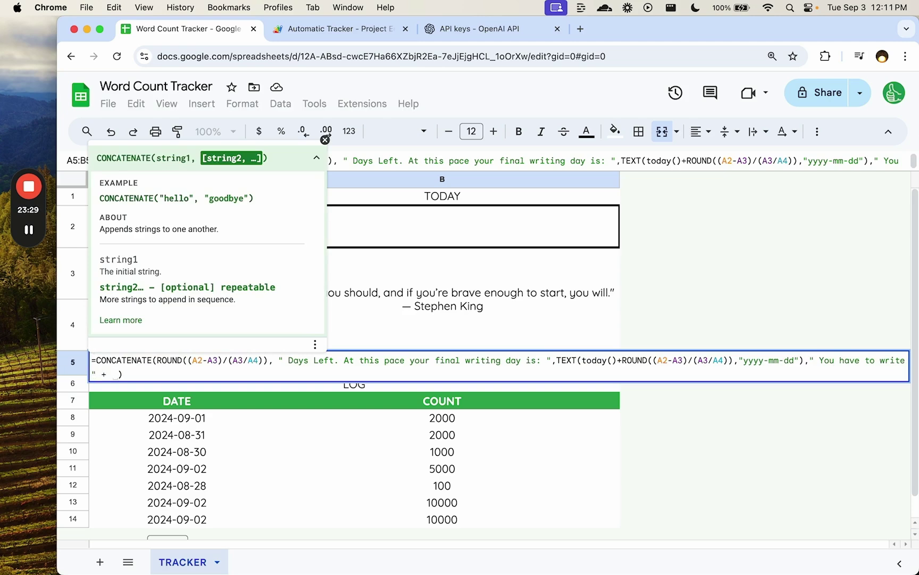
{"action": "left_click", "coordinate": [202, 226]}
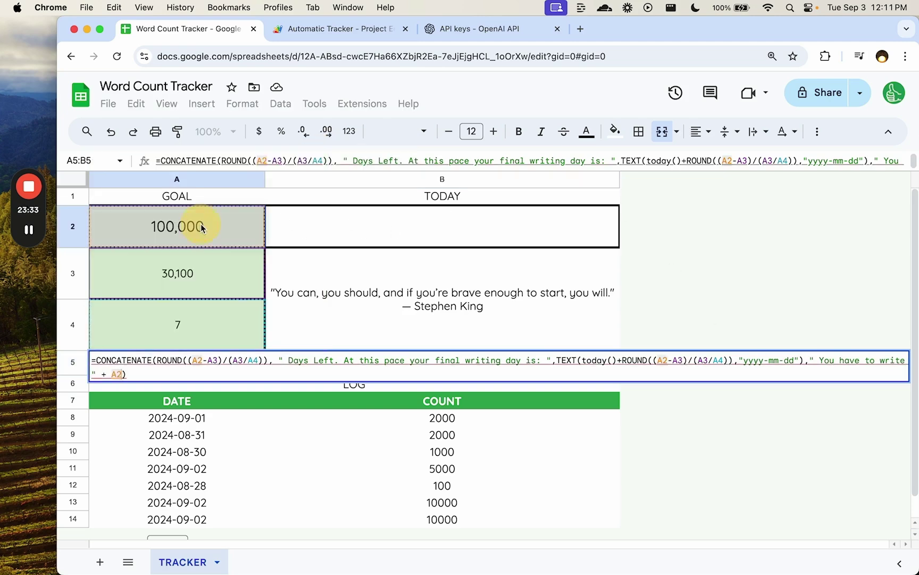
{"action": "type", "text": "-"}
{"action": "left_click", "coordinate": [185, 262]}
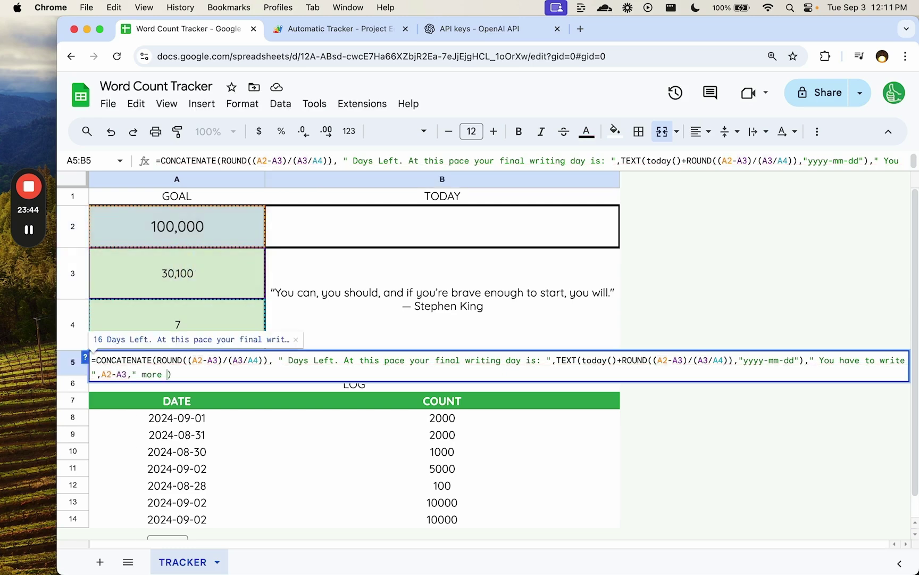
{"action": "type", "text": "words"}
{"action": "key", "text": "Return"}
{"action": "key", "text": "Up"}
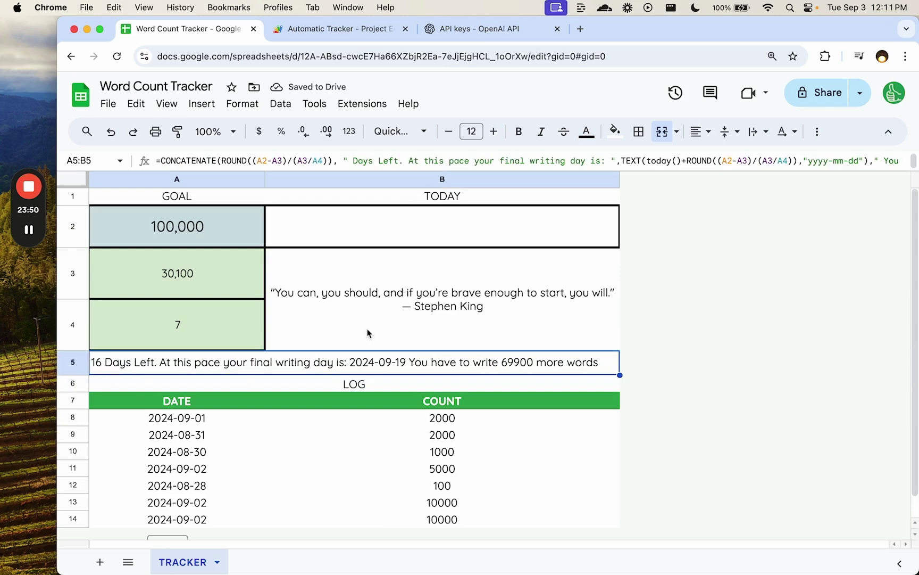
Log 1274 words for today in B2 and check the updated A5 summary.
{"action": "left_click", "coordinate": [361, 228]}
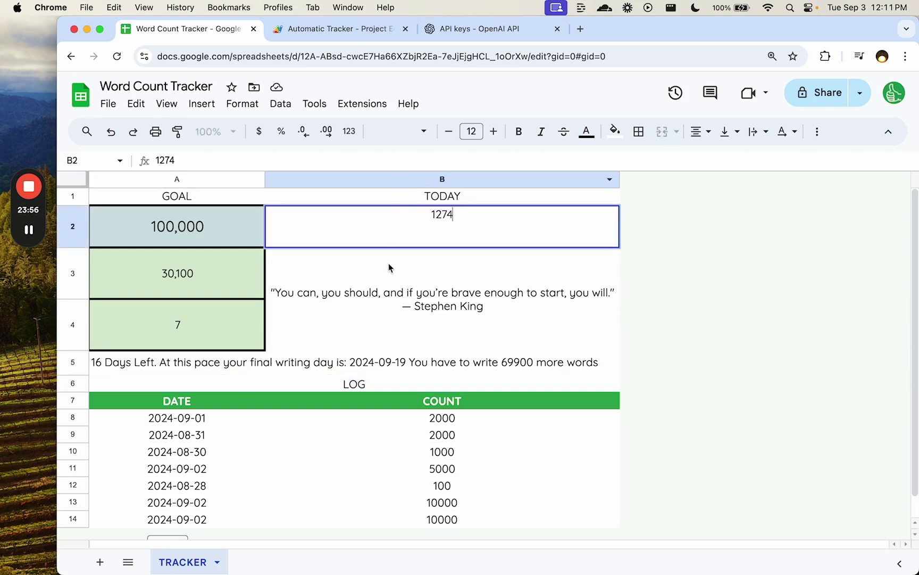
{"action": "key", "text": "Return"}
{"action": "key", "text": "Up"}
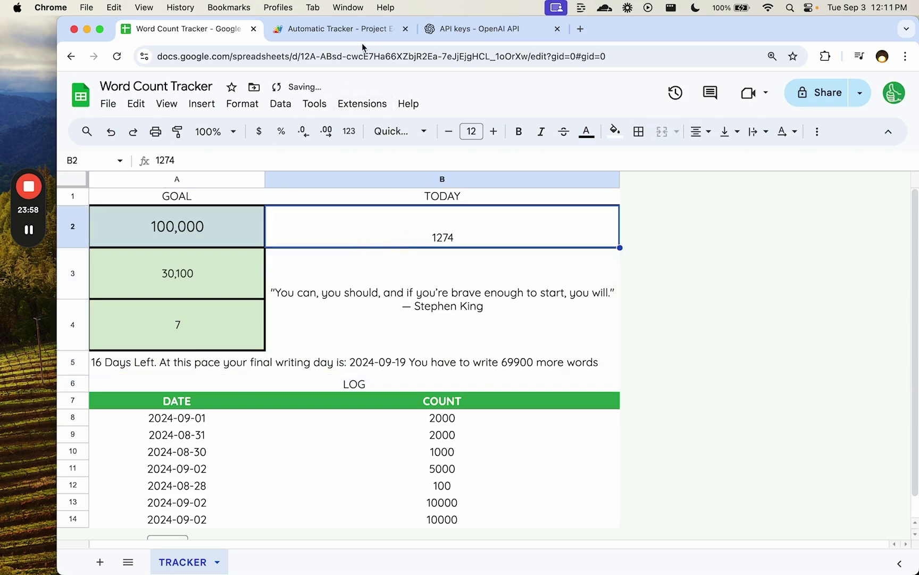
{"action": "left_click", "coordinate": [340, 29]}
{"action": "left_click", "coordinate": [234, 274]}
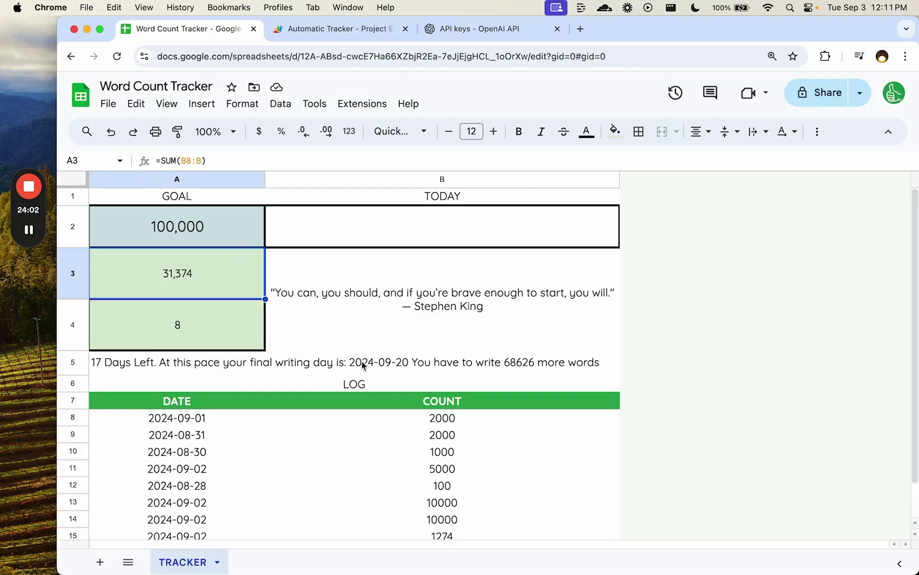
{"action": "left_click", "coordinate": [362, 365]}
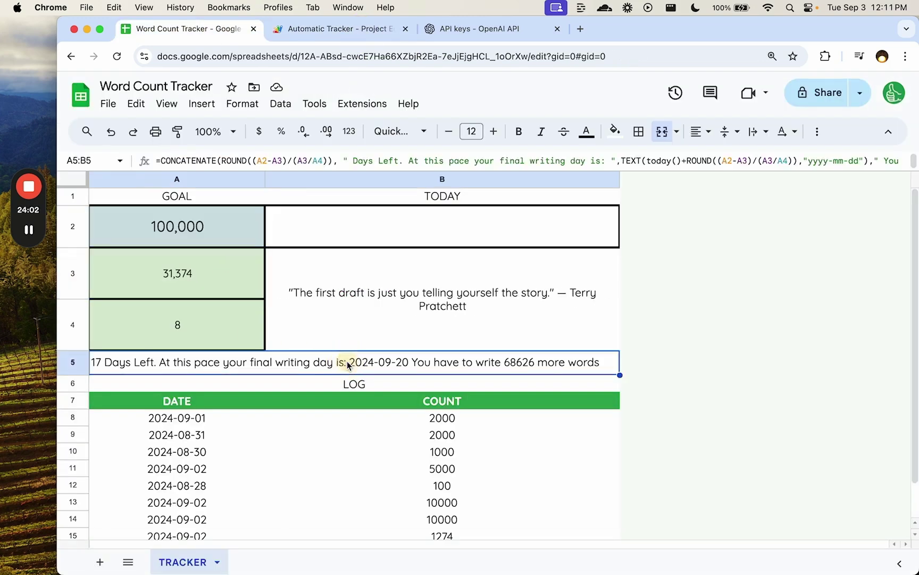
Wrap the A2-A3 remaining-words term in TEXT with "#,###" thousands-separator format.
{"action": "double_click", "coordinate": [202, 364]}
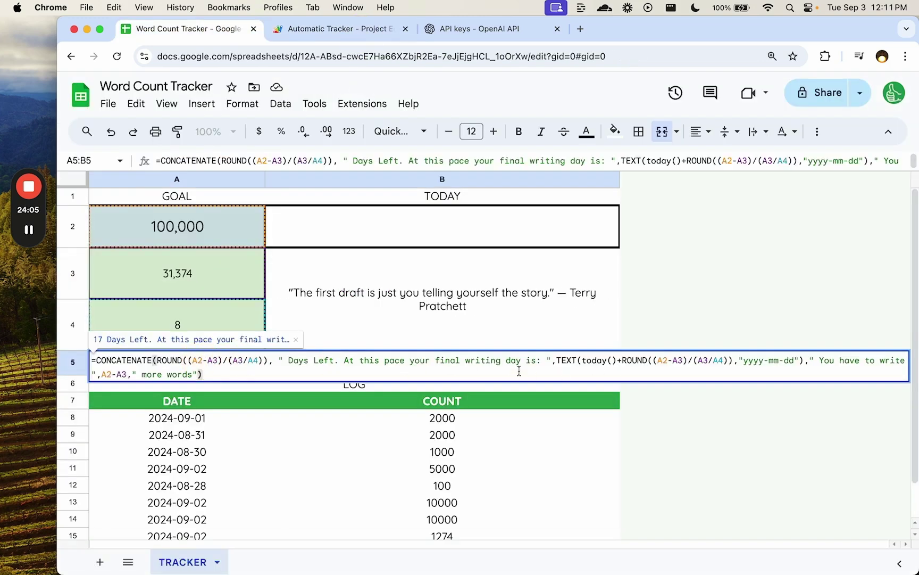
{"action": "left_click", "coordinate": [142, 374]}
{"action": "type", "text": ",\""}
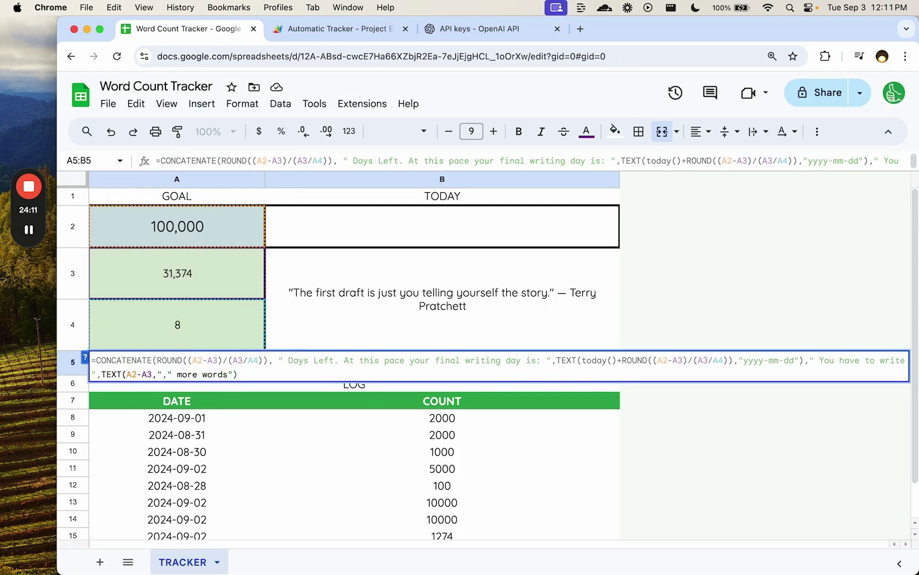
{"action": "type", "text": "#,###"}
{"action": "key", "text": "Return"}
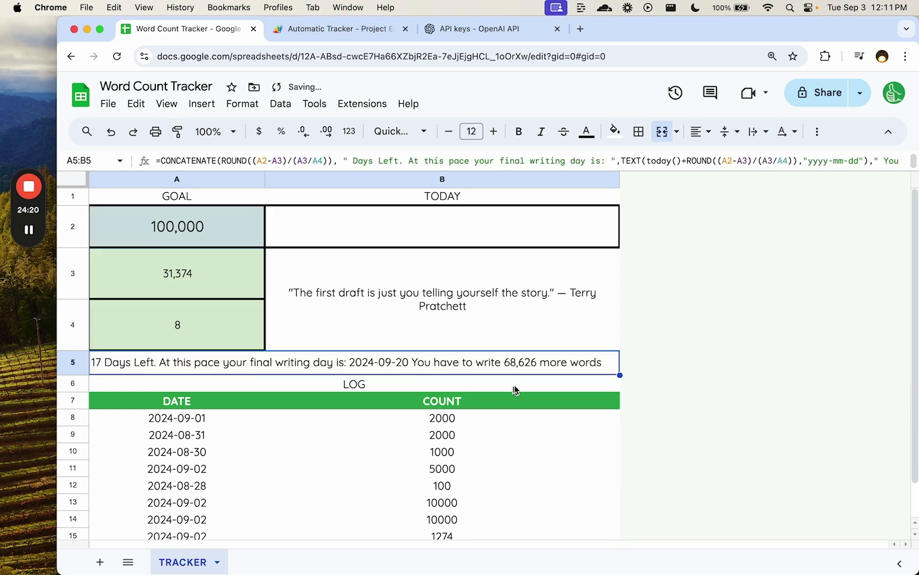
Change today() to TODAY() in the A5 summary formula.
{"action": "double_click", "coordinate": [225, 369]}
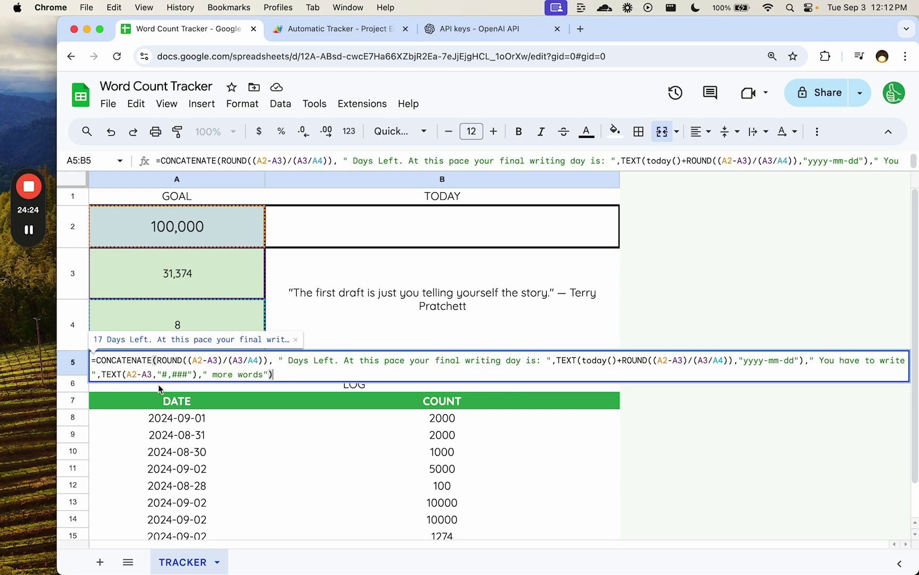
{"action": "double_click", "coordinate": [593, 362]}
{"action": "type", "text": "TODAY"}
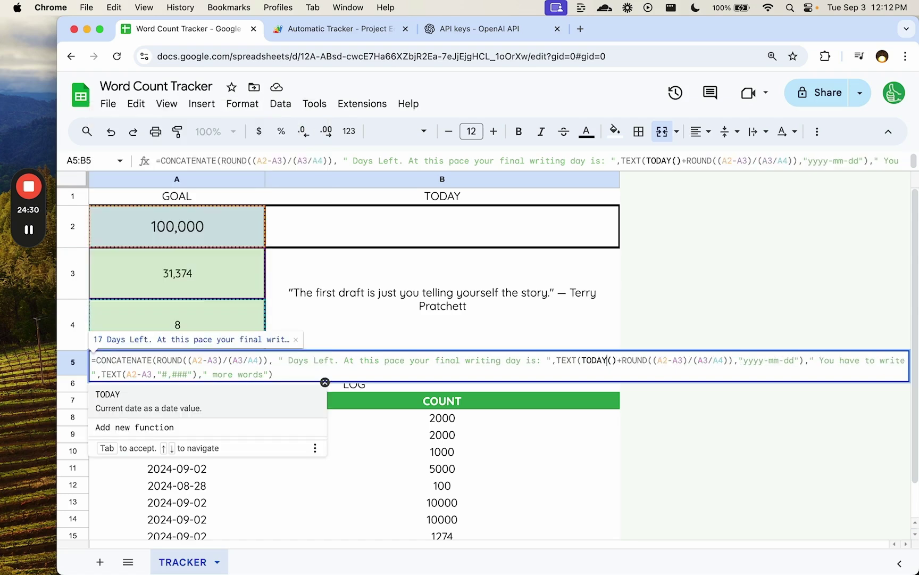
{"action": "key", "text": "Tab"}
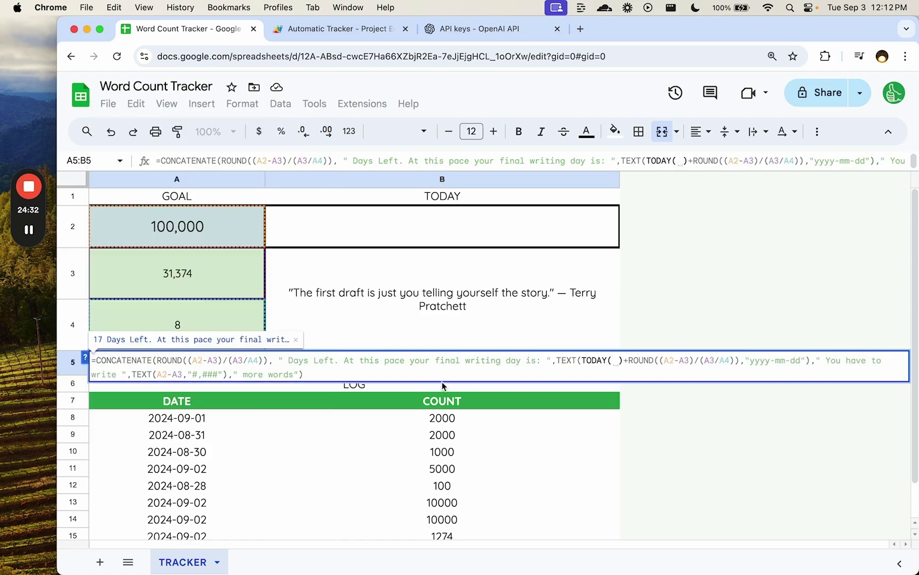
{"action": "key", "text": "Return"}
{"action": "left_click", "coordinate": [196, 371]}
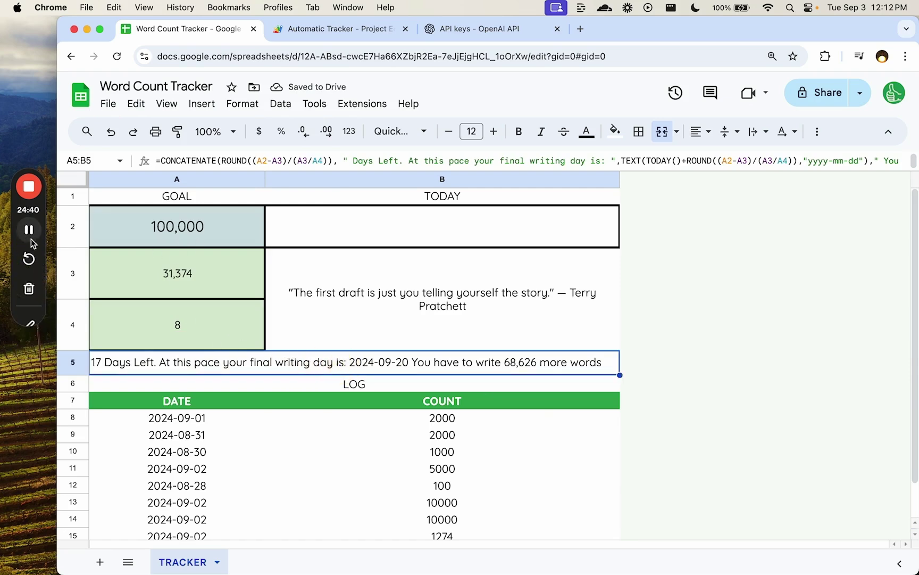
{"action": "left_click", "coordinate": [187, 250]}
Prefix the spreadsheet title with "THE ULTIMATE WRITER'S" to read THE ULTIMATE WRITER'S Word Count Tracker.
{"action": "left_click", "coordinate": [103, 85]}
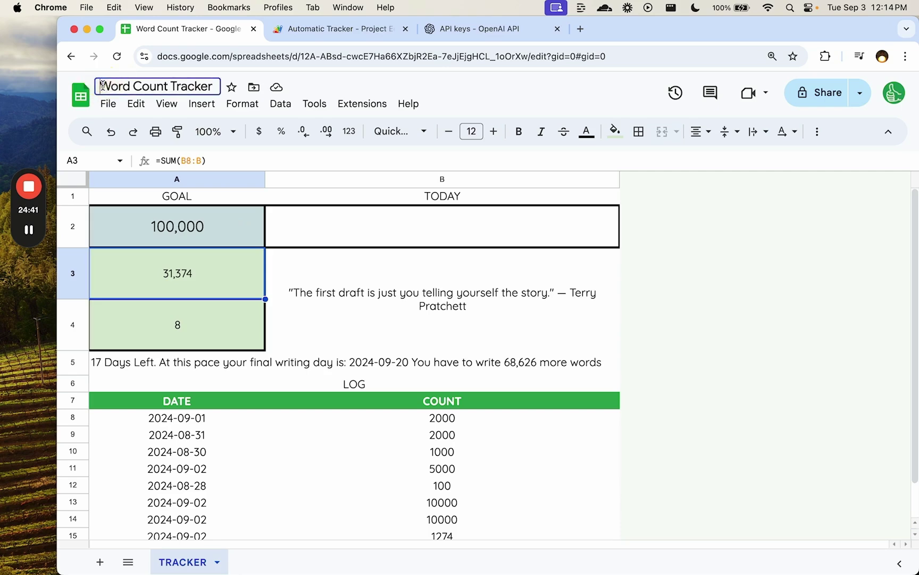
{"action": "type", "text": "THE ULTIMATE WRITER'S"}
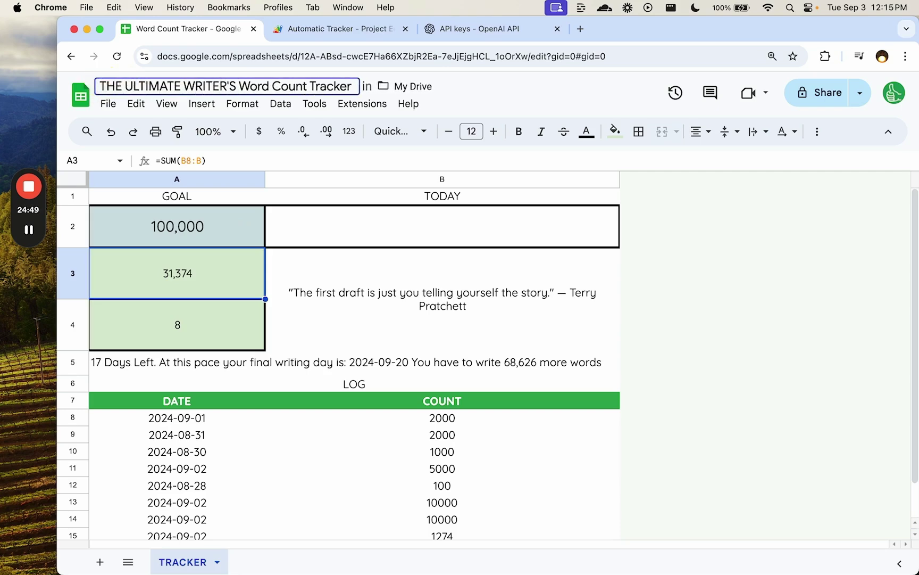
{"action": "key", "text": "Return"}
{"action": "left_click", "coordinate": [226, 240]}
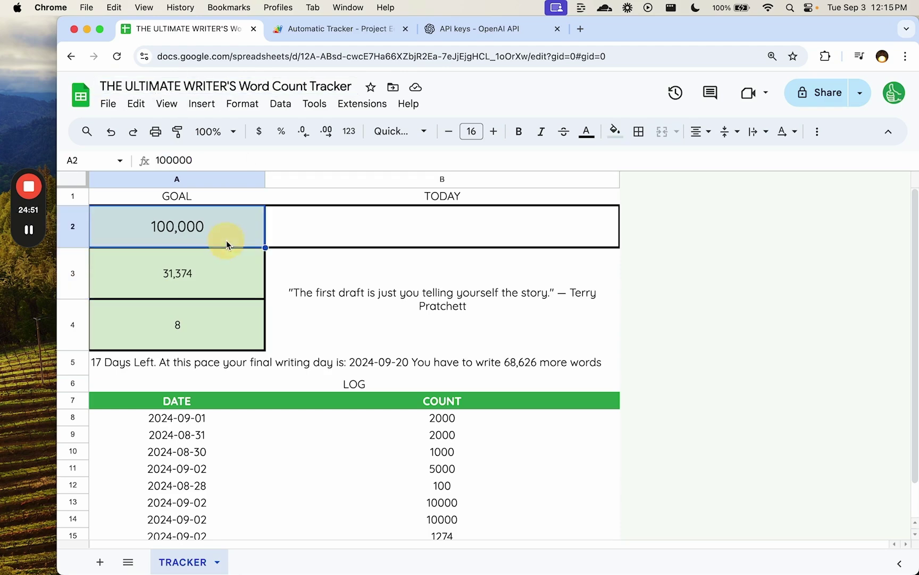